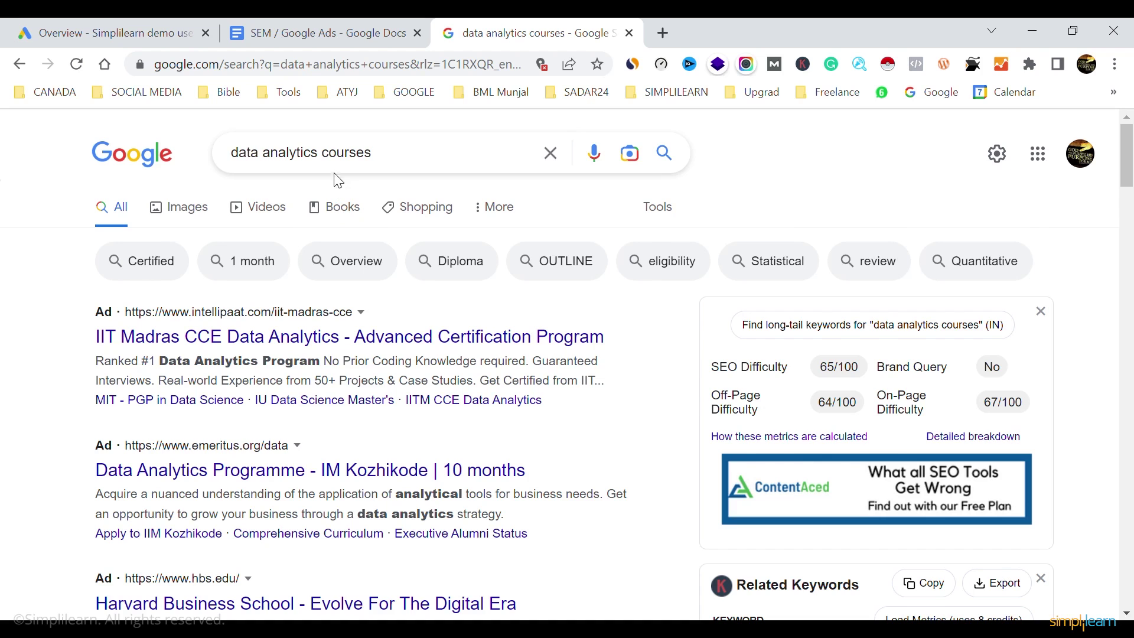
# Search Google for "buy winter jackets online" and examine the shopping and text ads above the results
pyautogui.click(358, 163)
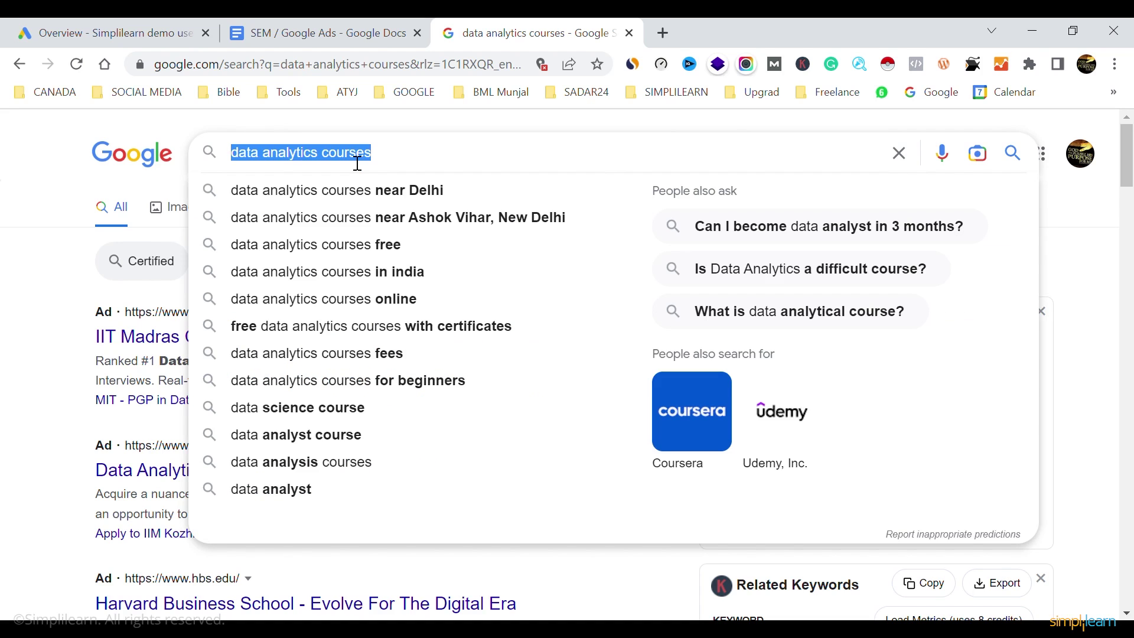
pyautogui.write('buy win')
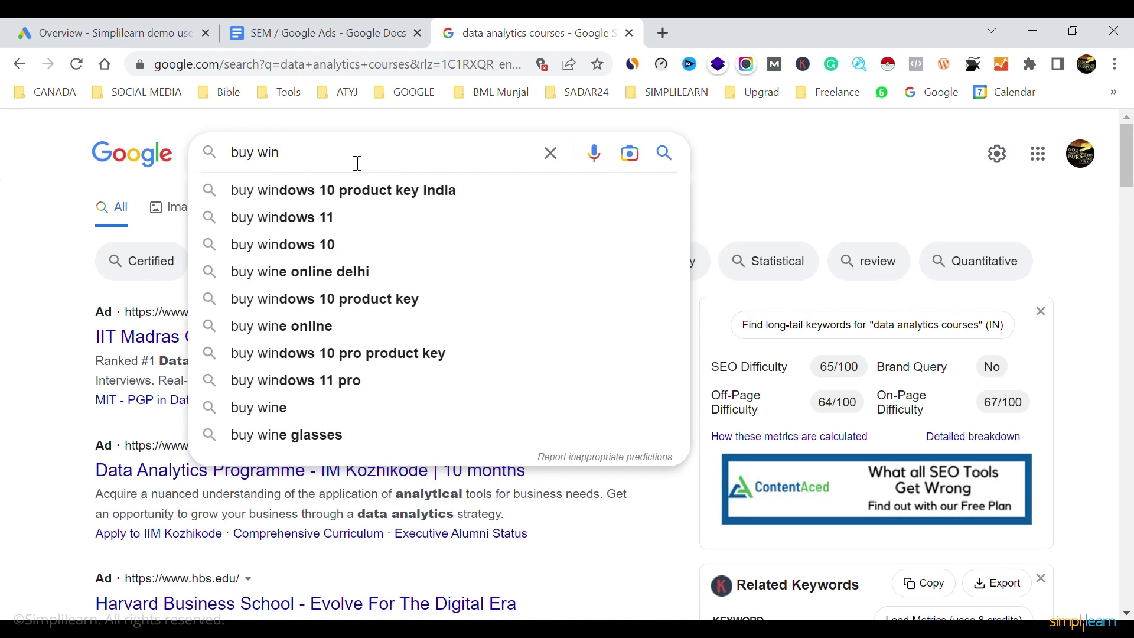
pyautogui.write('ter ')
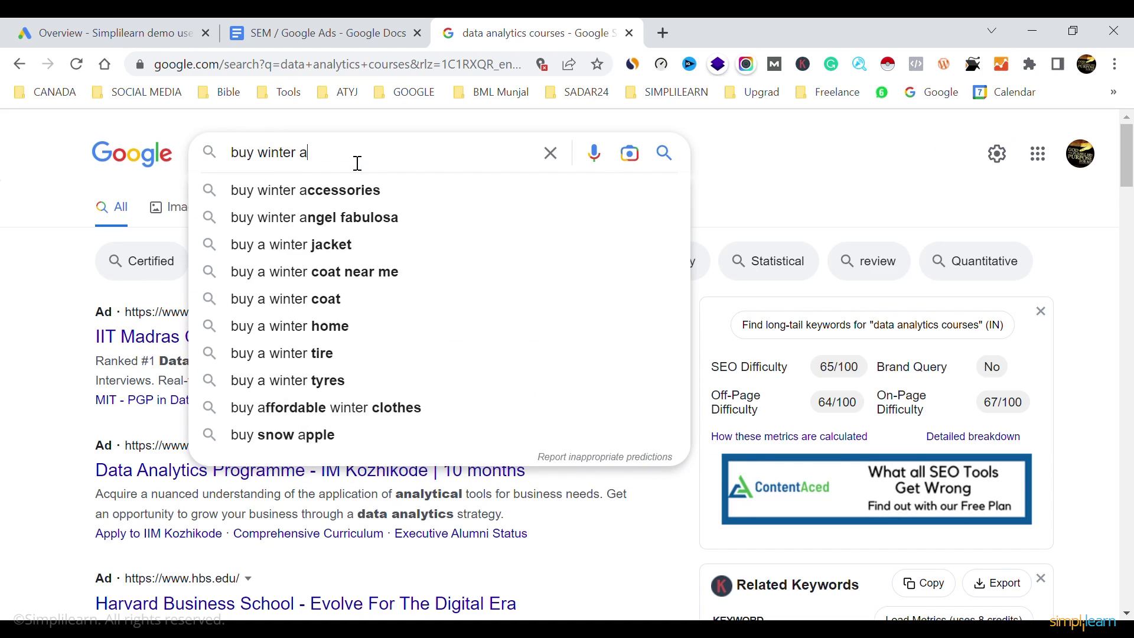
pyautogui.write('jacket')
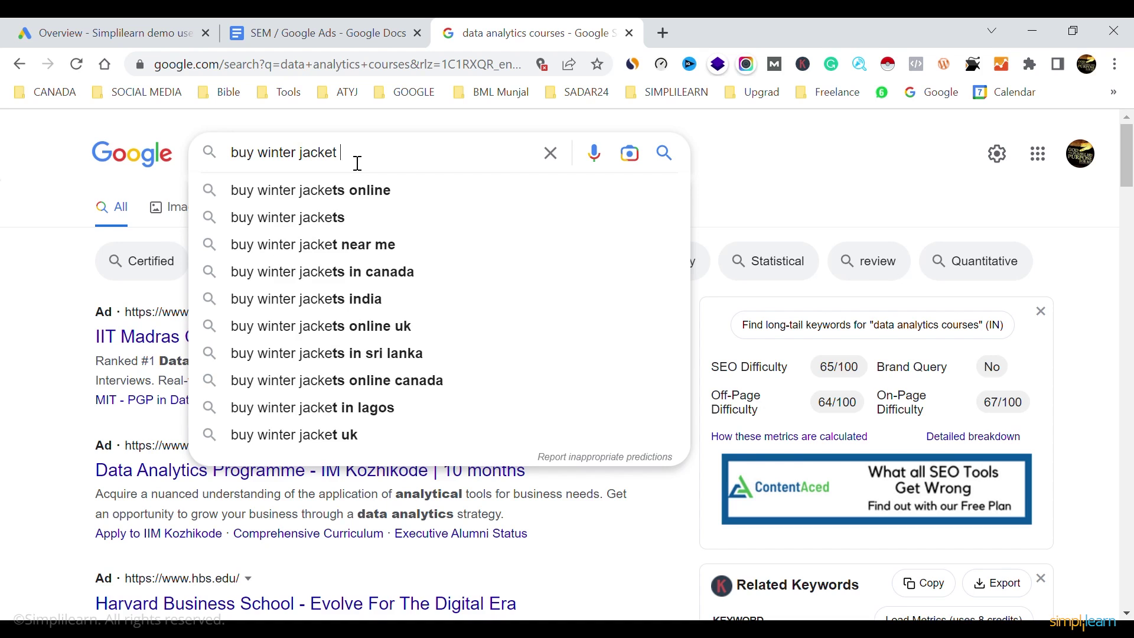
pyautogui.click(342, 212)
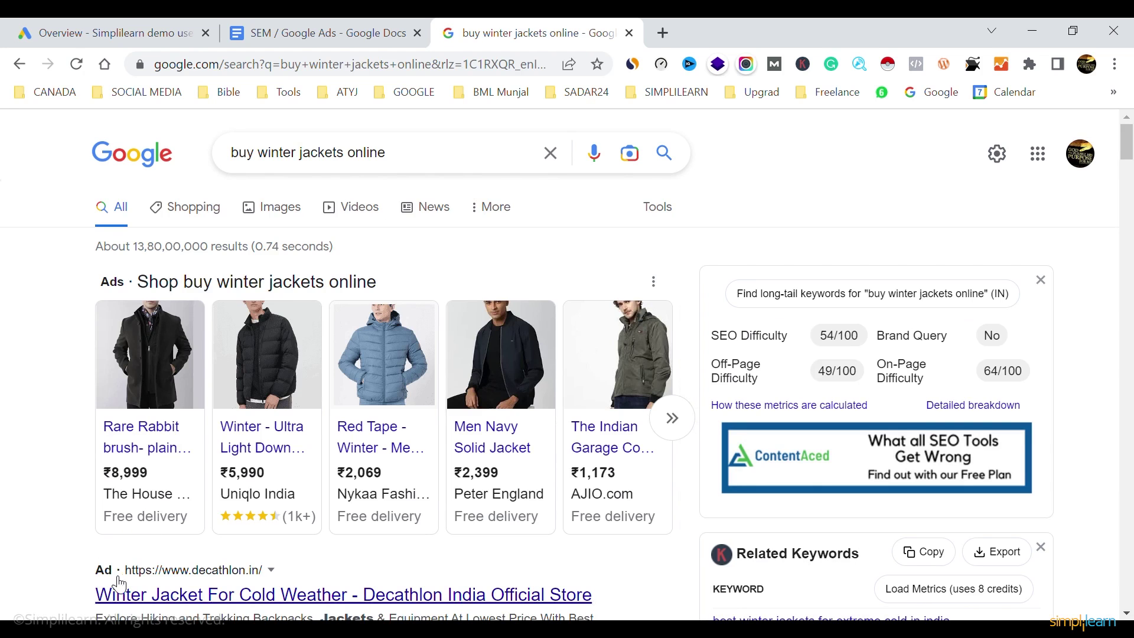
pyautogui.scroll(-1, 54, 490)
pyautogui.scroll(-3, 195, 431)
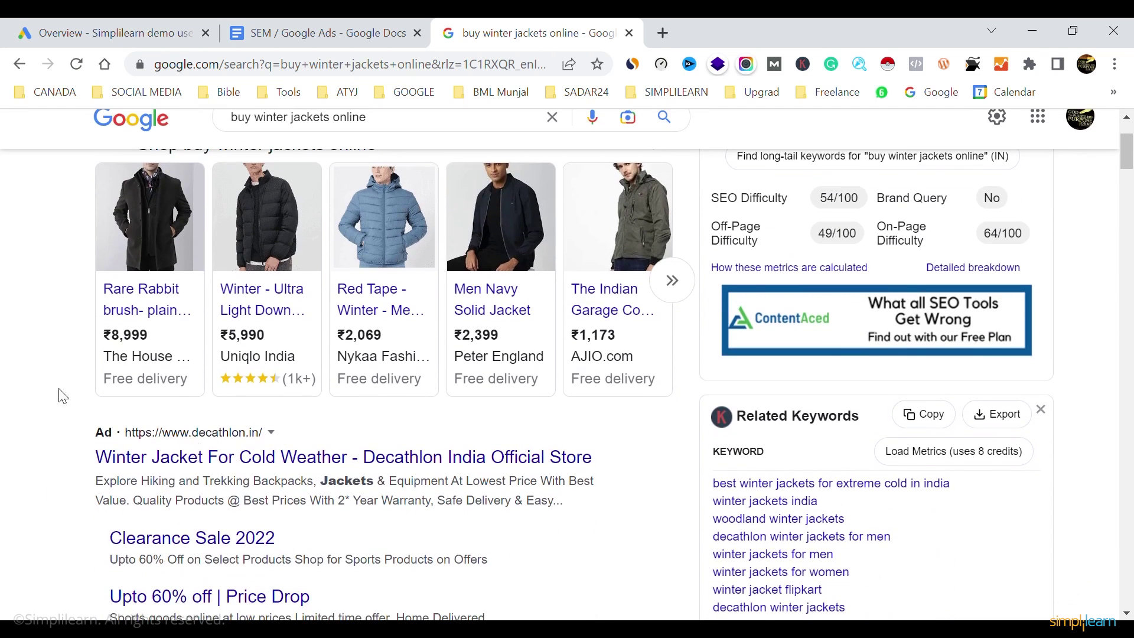
pyautogui.scroll(4, 35, 387)
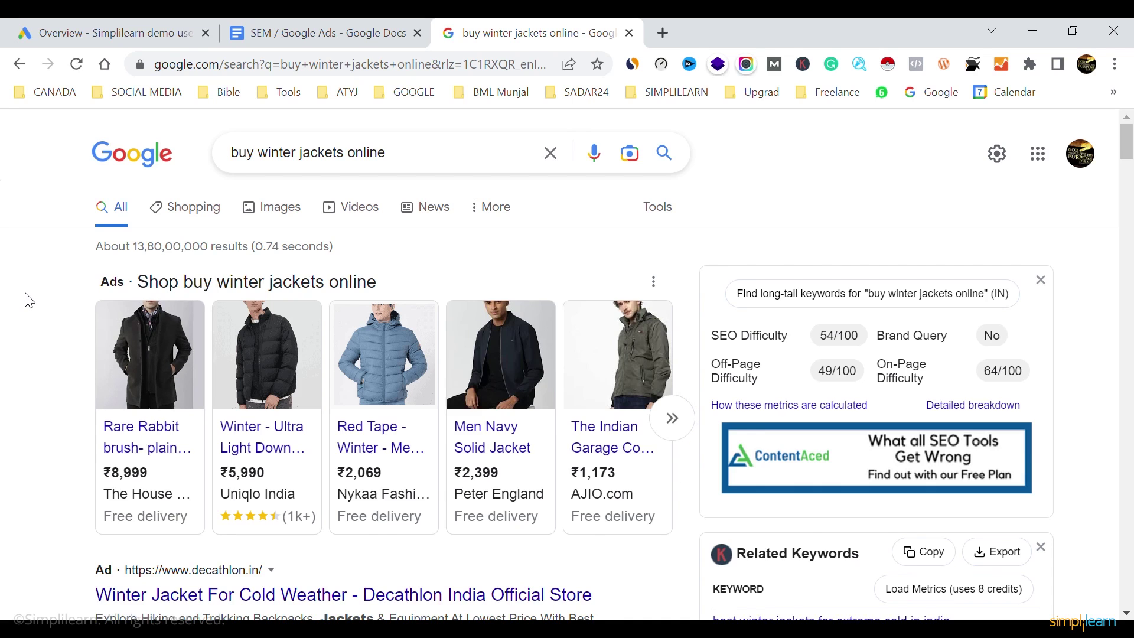
# Search for "speed test" in a new browser tab and open the Speedtest by Ookla website from the results
pyautogui.click(664, 30)
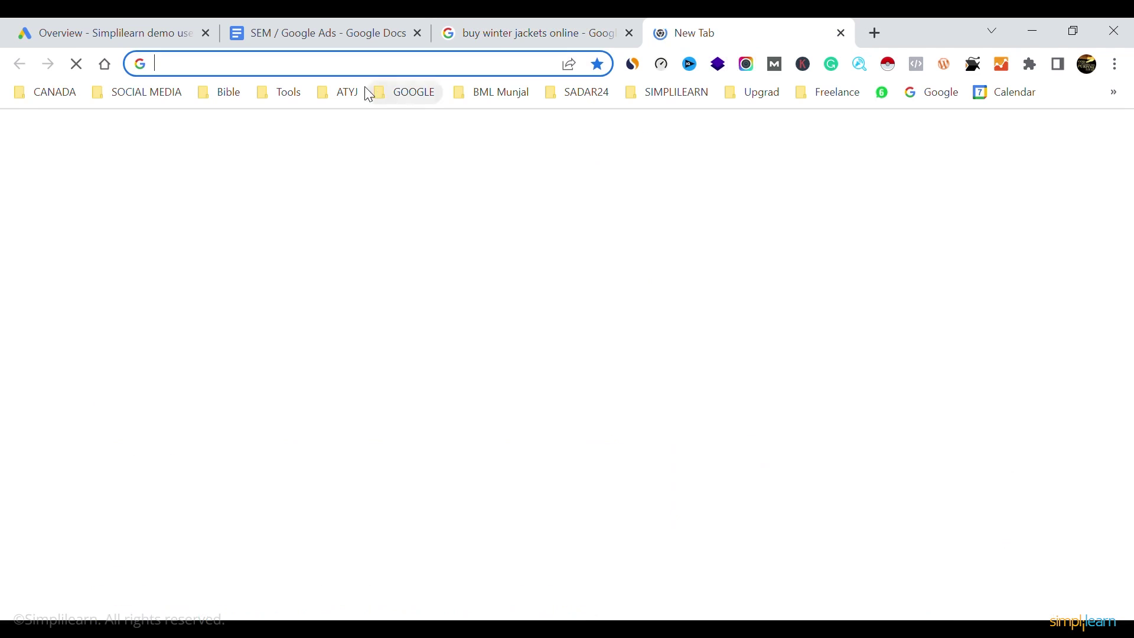
pyautogui.click(367, 77)
pyautogui.write('speed test')
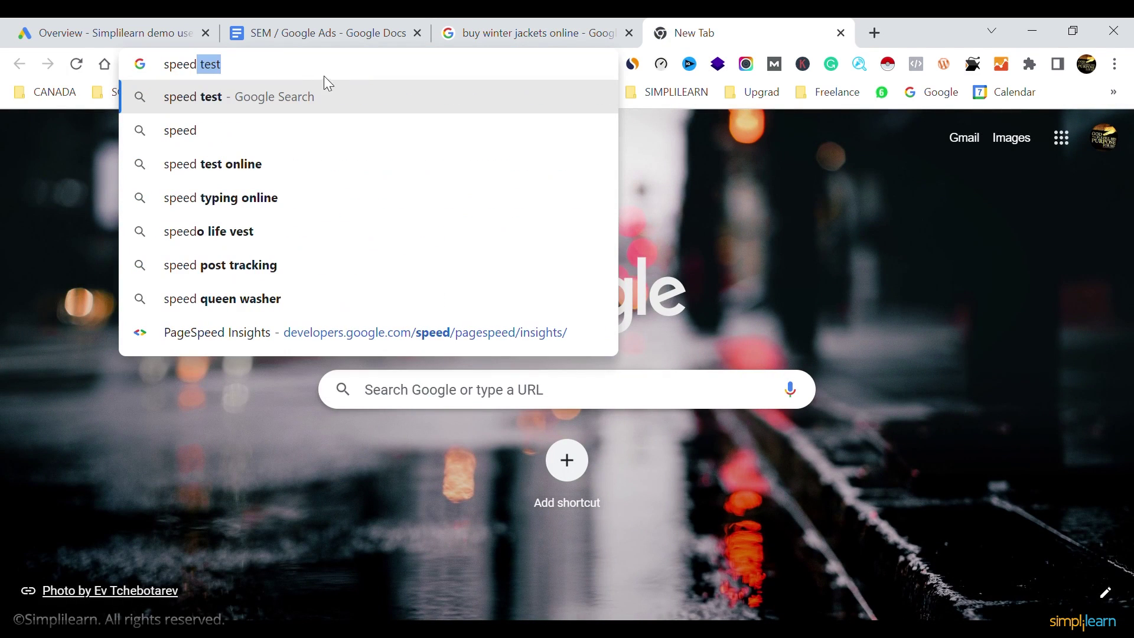
pyautogui.click(282, 102)
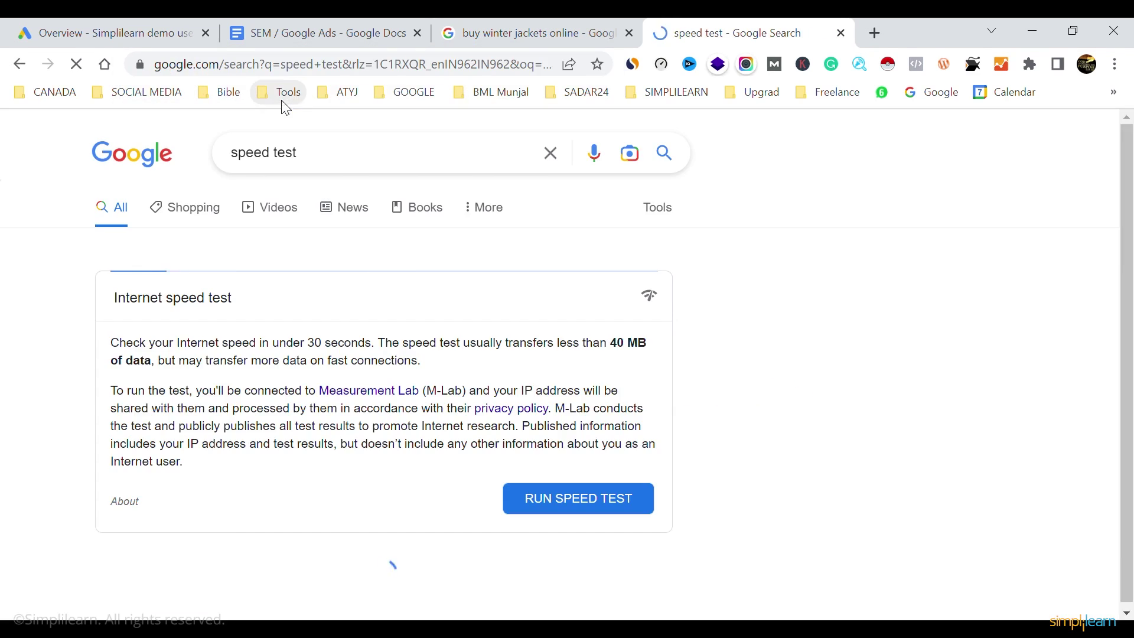
pyautogui.scroll(-4, 335, 345)
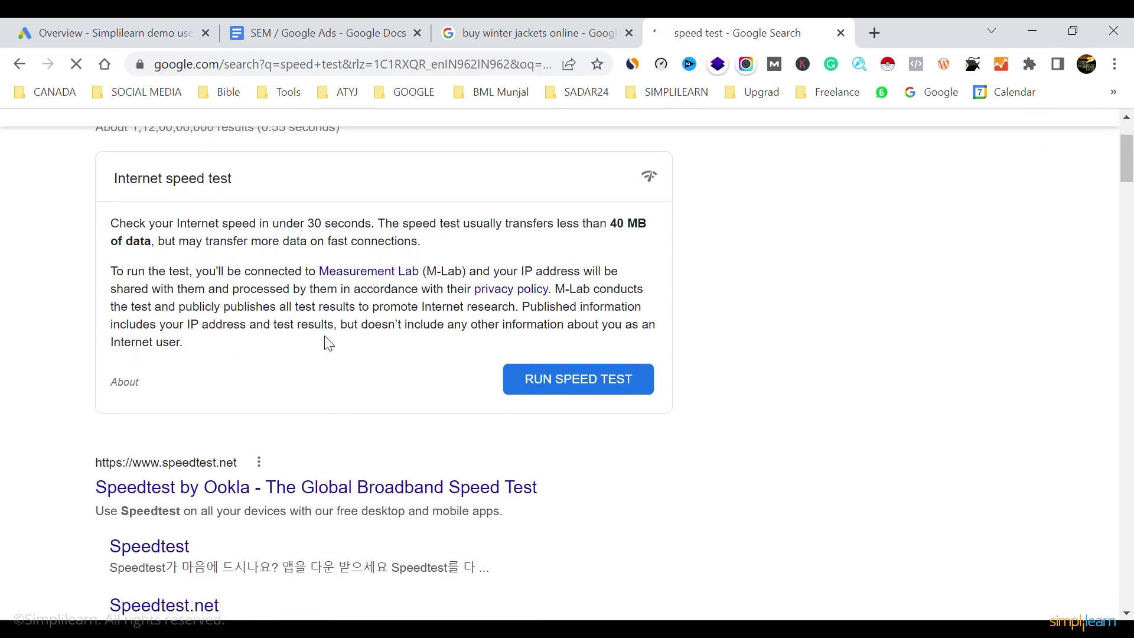
pyautogui.click(219, 416)
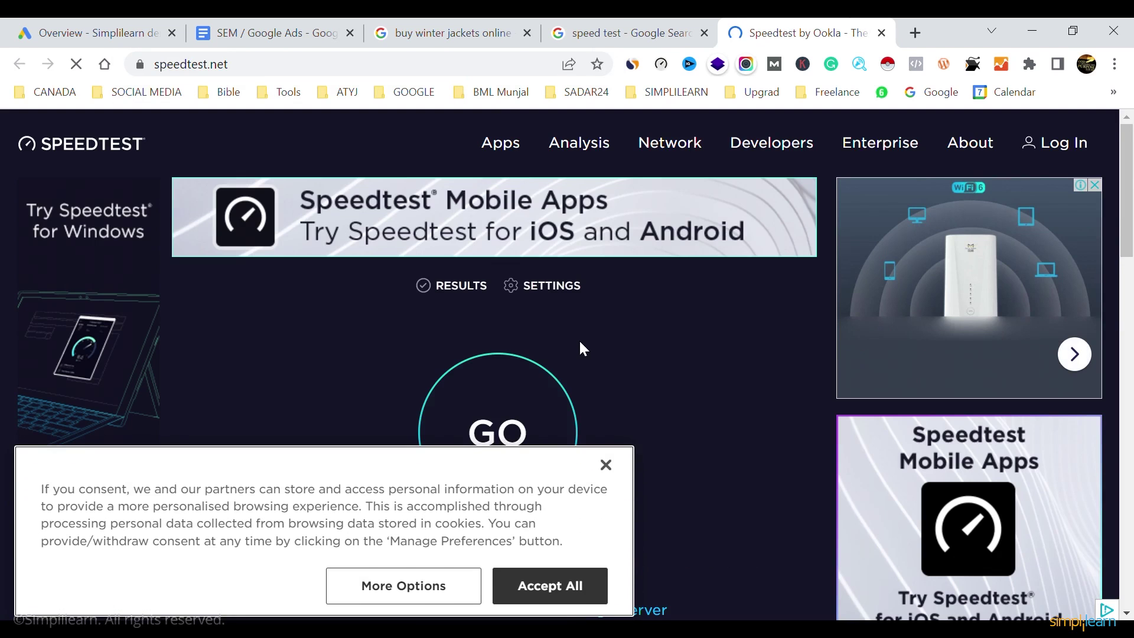
# Dismiss the cookie consent notice on the Speedtest page and examine the display ads placed around it
pyautogui.click(607, 455)
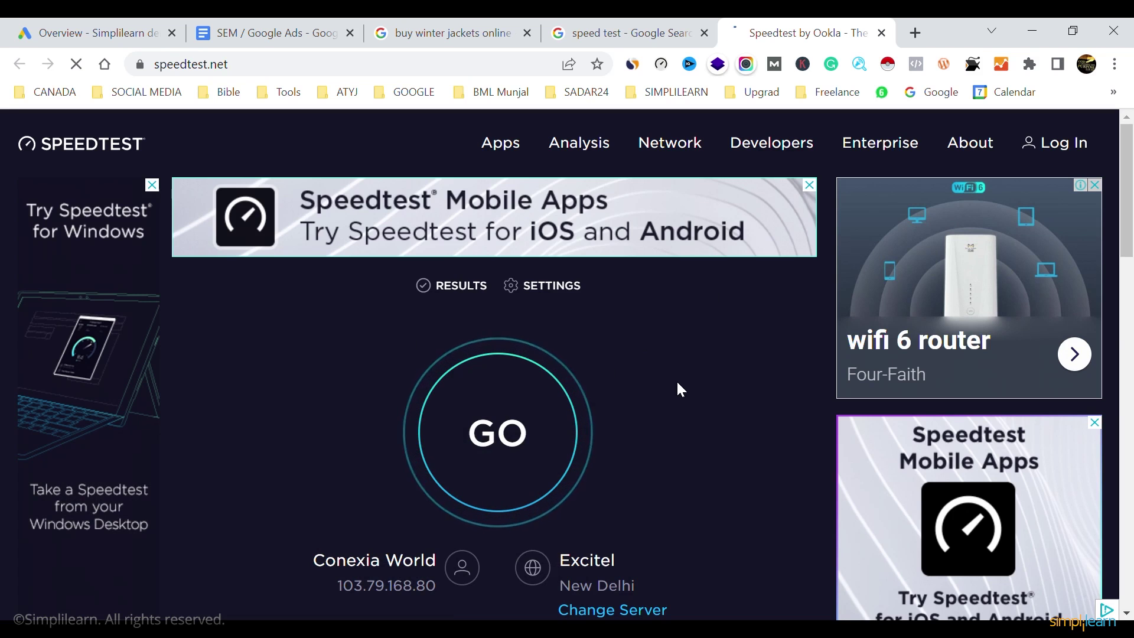
pyautogui.scroll(-4, 679, 384)
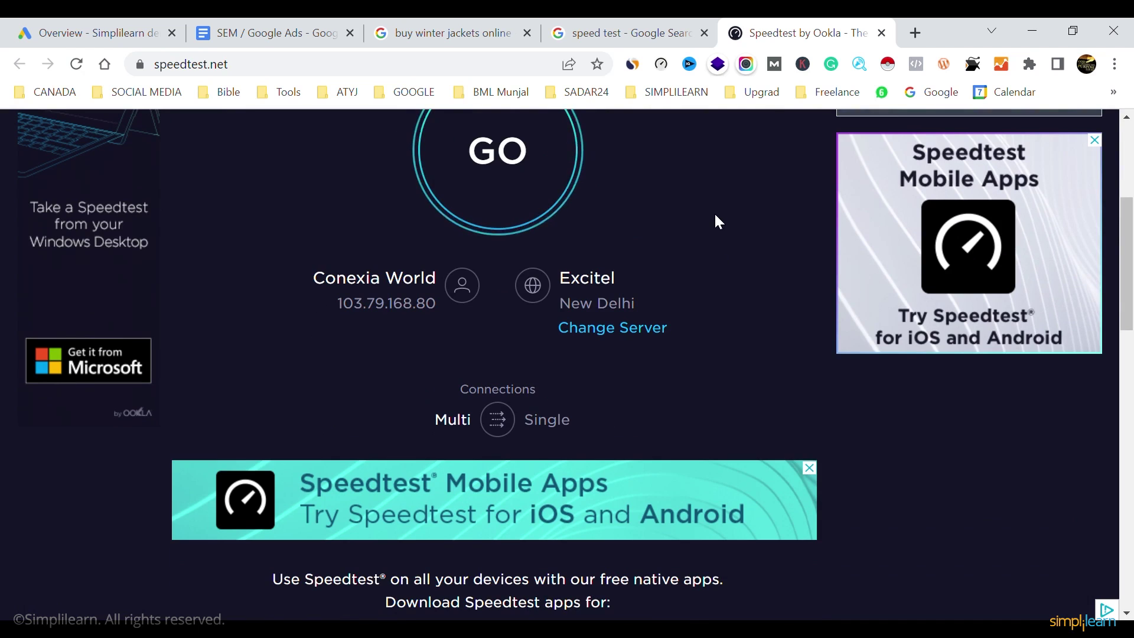
pyautogui.scroll(4, 715, 213)
pyautogui.scroll(1, 715, 221)
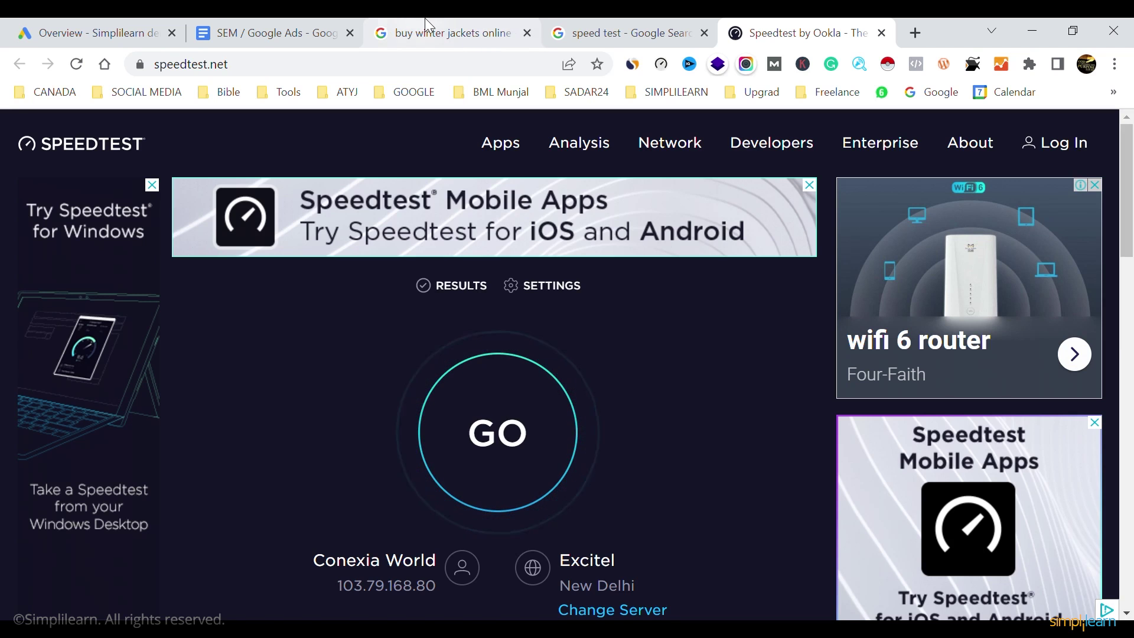
# Return the winter jackets search to the data analytics courses results, then view the account structure diagram in the SEM / Google Ads document
pyautogui.click(400, 27)
pyautogui.click(19, 65)
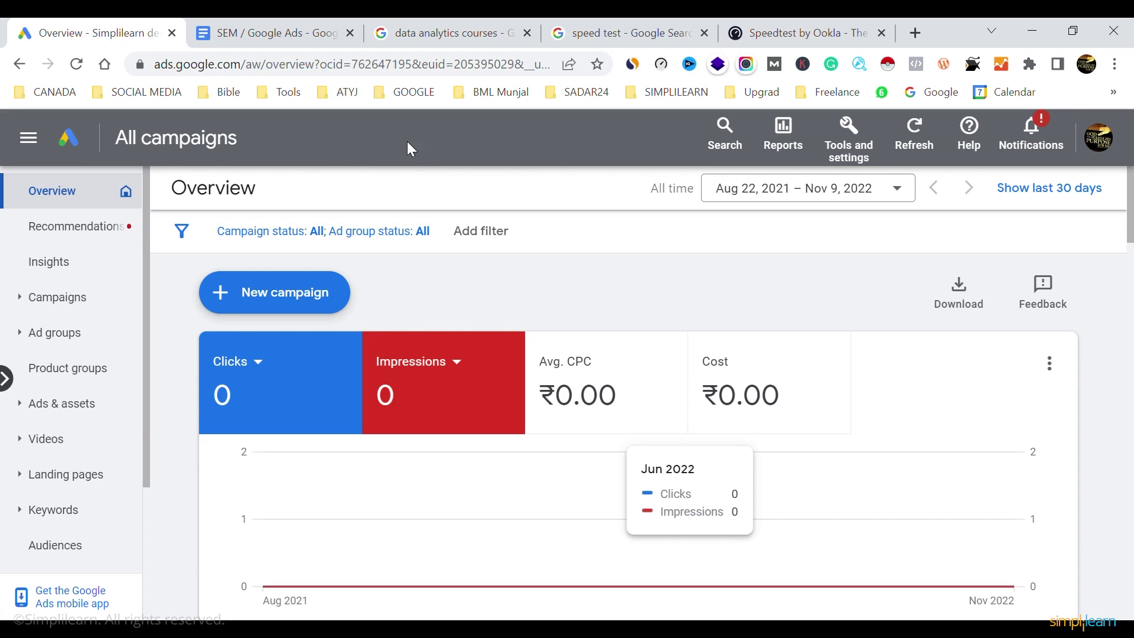
pyautogui.click(283, 21)
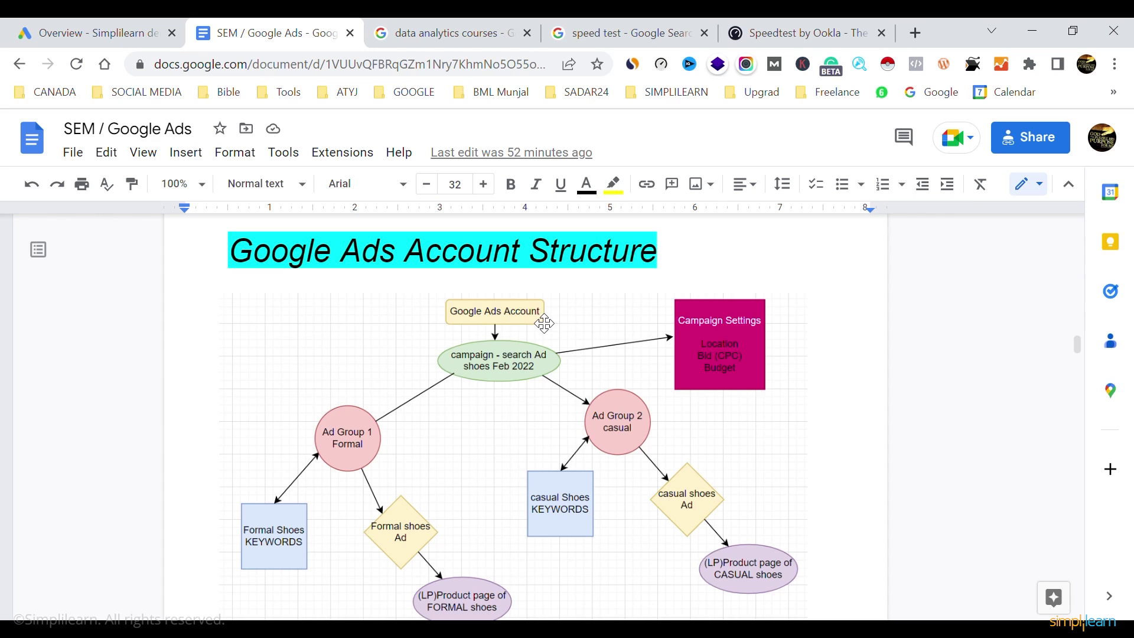
# Examine the ads and organic listings throughout the "data analytics courses" Google results page
pyautogui.click(432, 36)
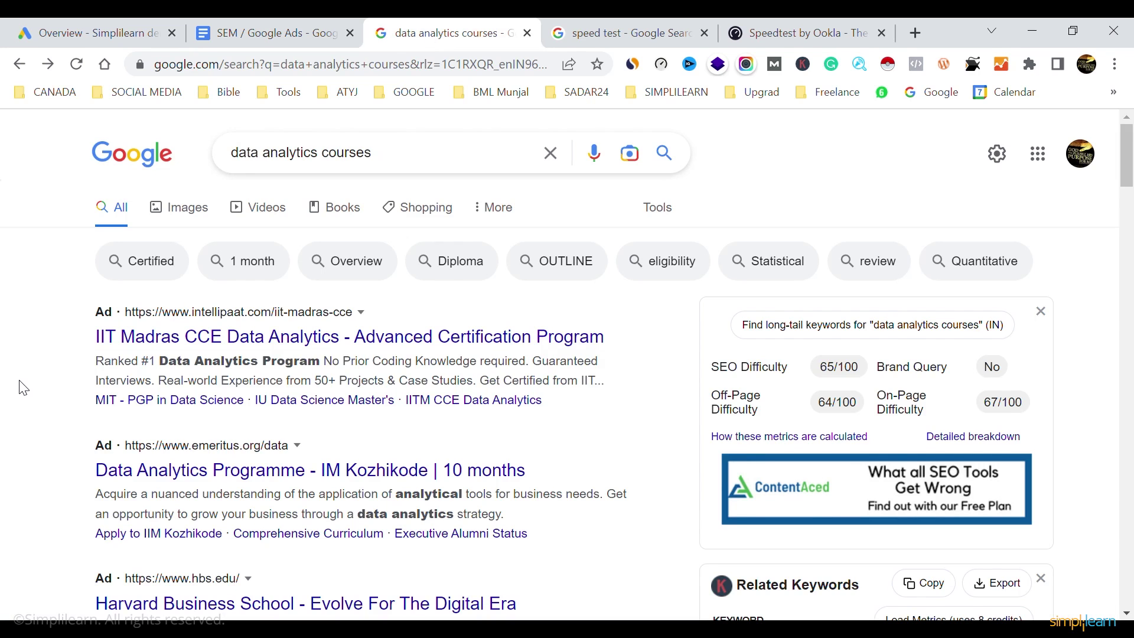
pyautogui.scroll(-2, 23, 388)
pyautogui.scroll(-4, 24, 388)
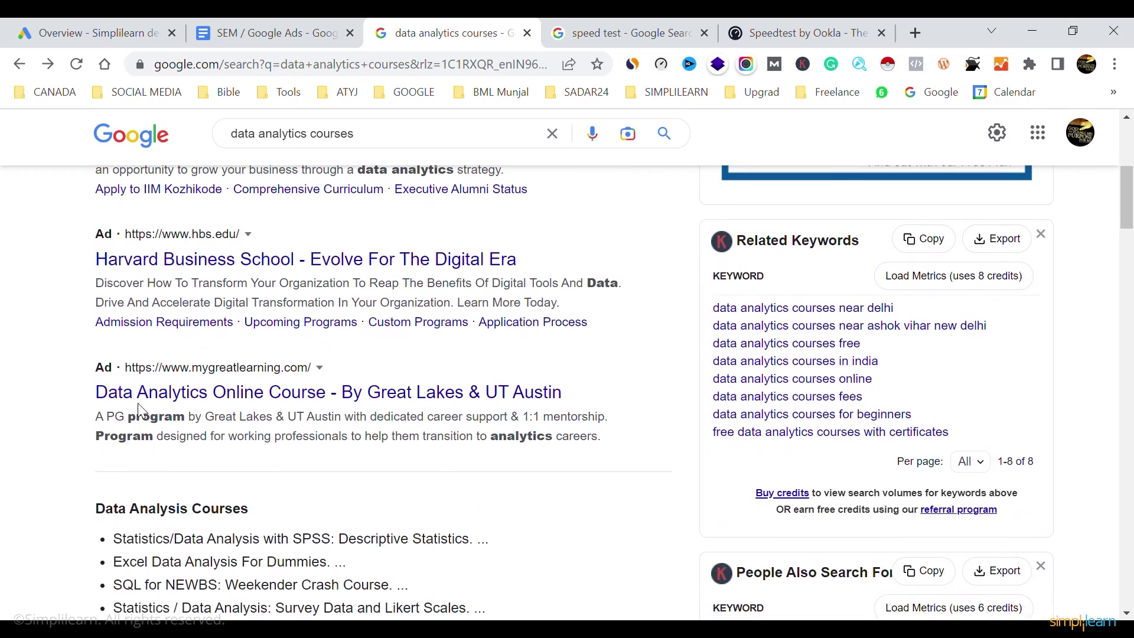
pyautogui.scroll(-20, 18, 436)
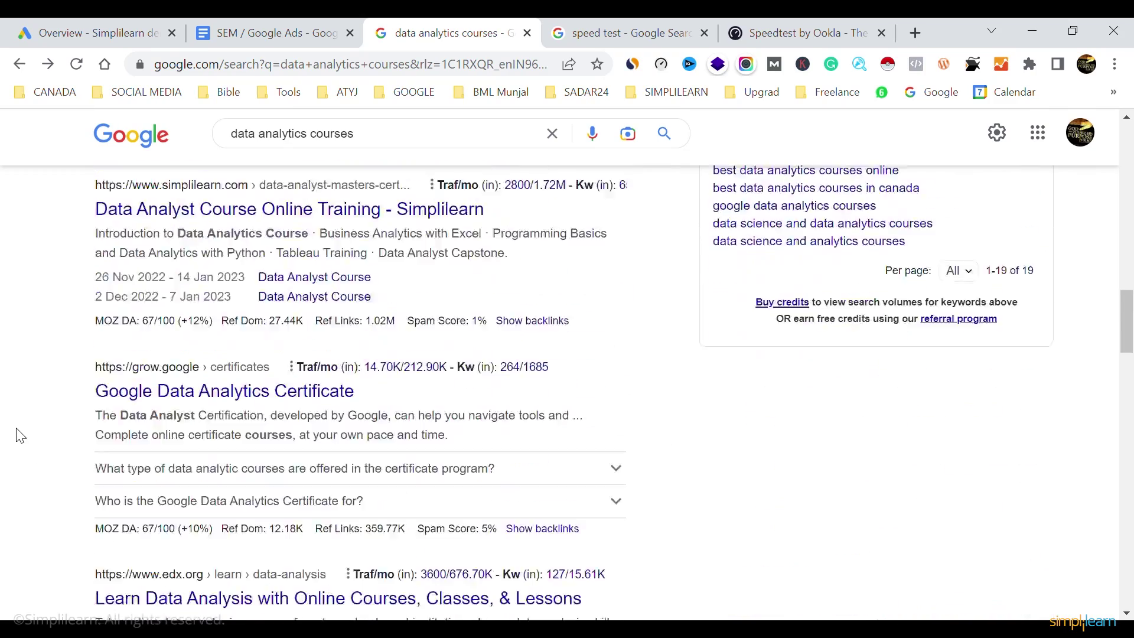
pyautogui.scroll(-14, 19, 436)
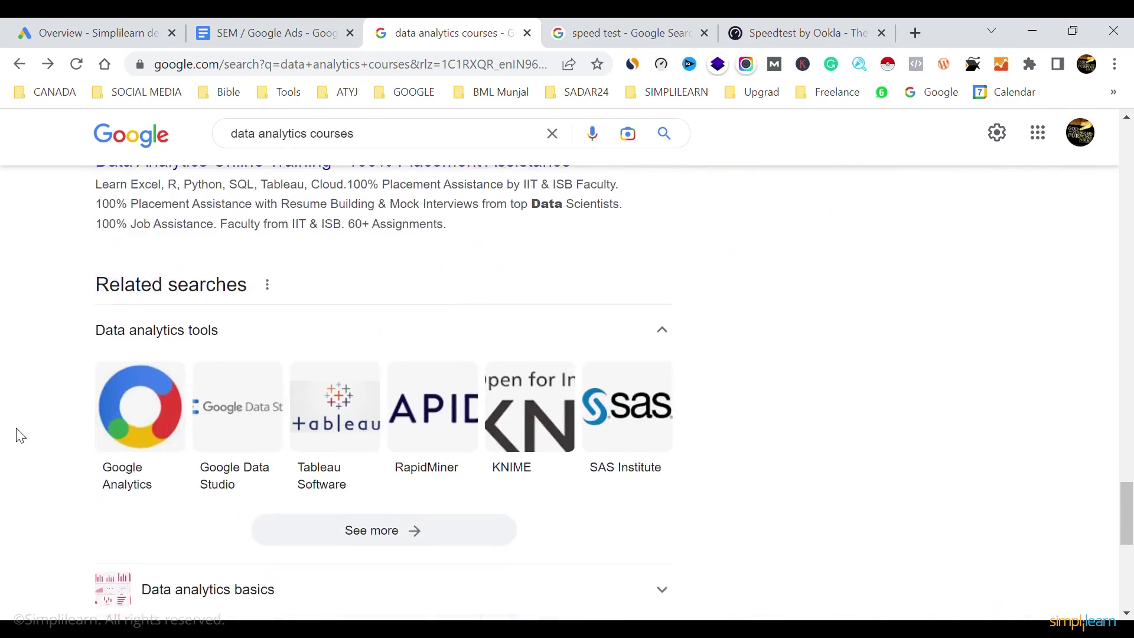
pyautogui.scroll(15, 20, 436)
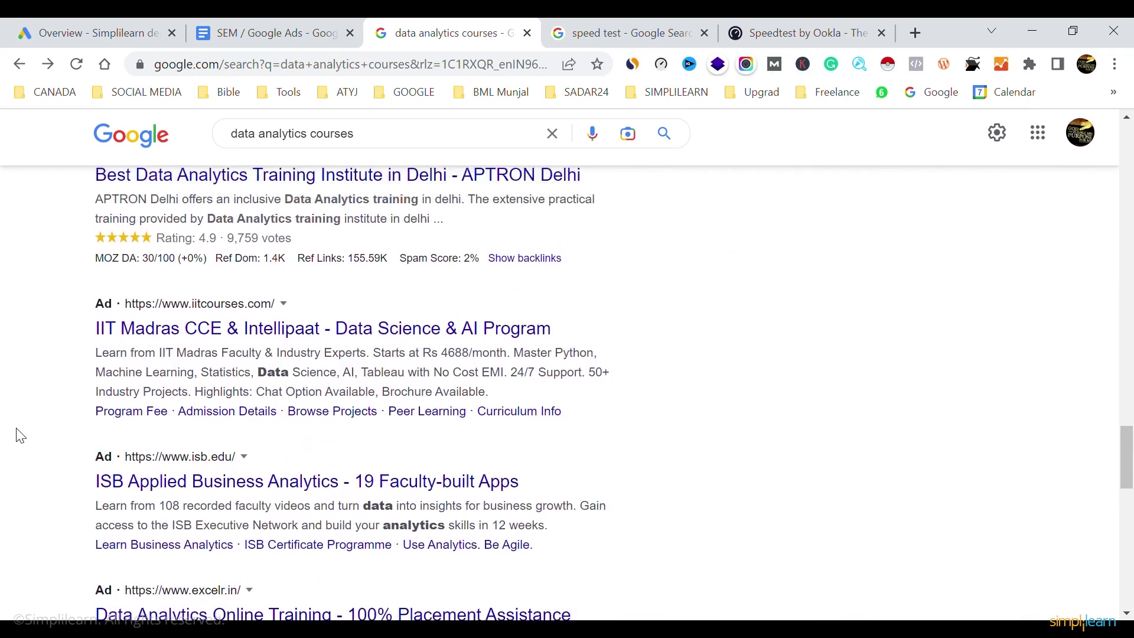
pyautogui.scroll(5, 19, 435)
# Search Google for "data analytics courses india" and examine the ads and organic listings down the results page
pyautogui.click(380, 139)
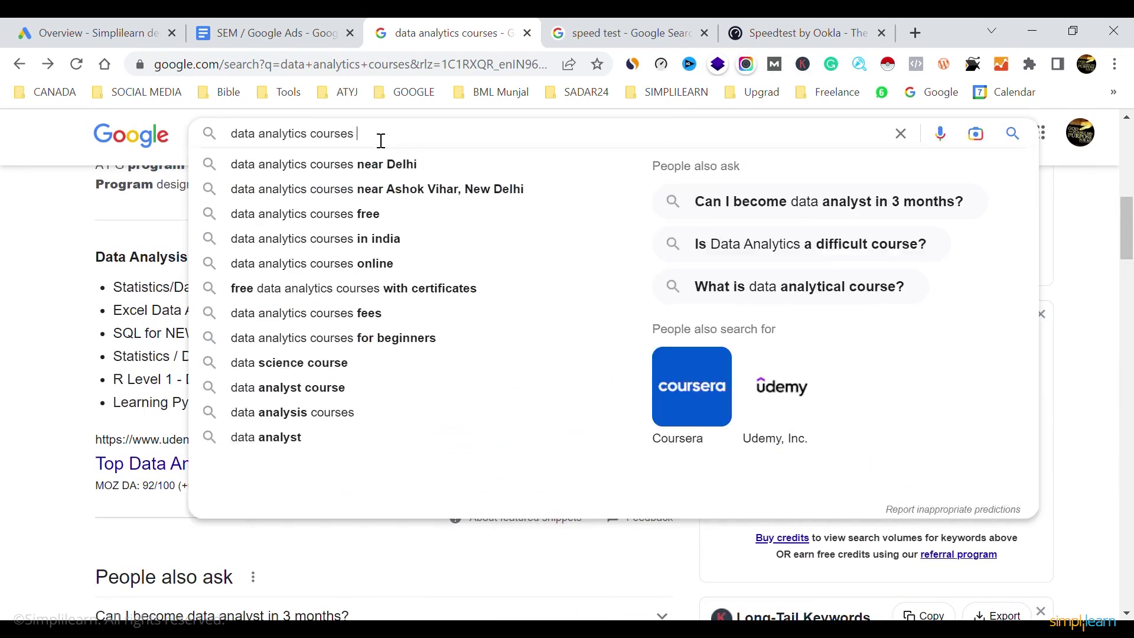
pyautogui.write('india')
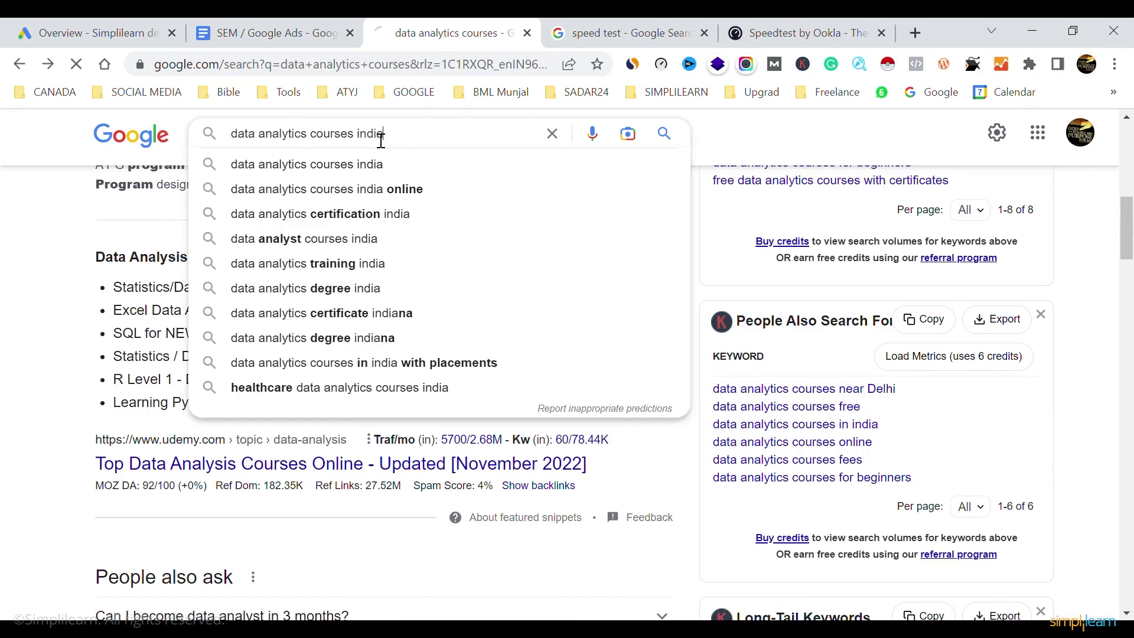
pyautogui.press('Return')
pyautogui.scroll(-10, 80, 397)
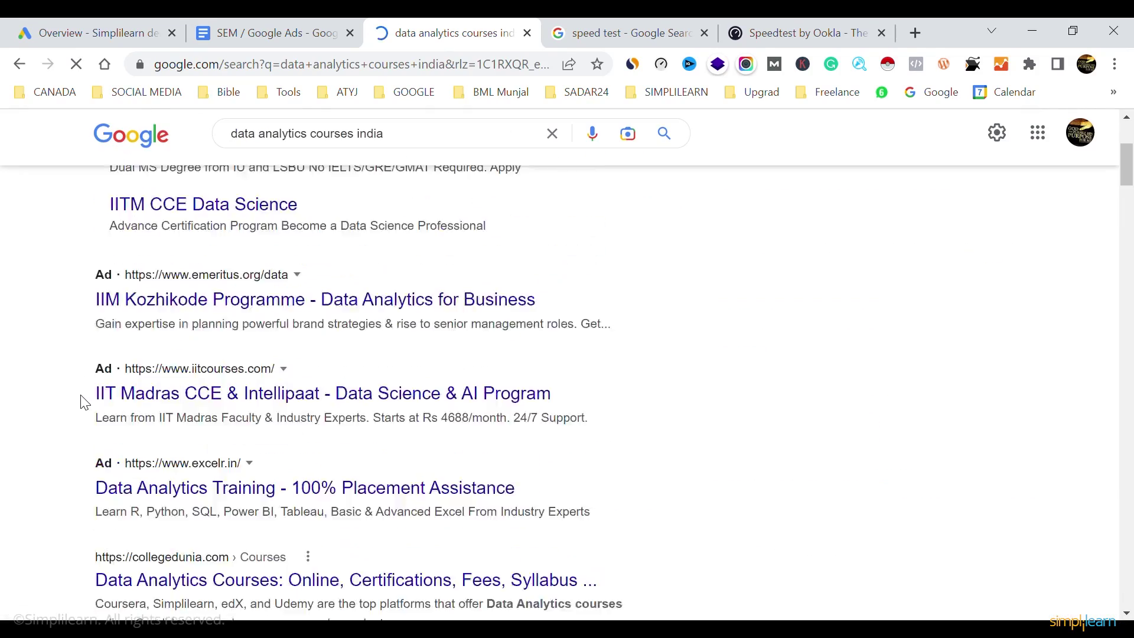
pyautogui.scroll(-20, 84, 402)
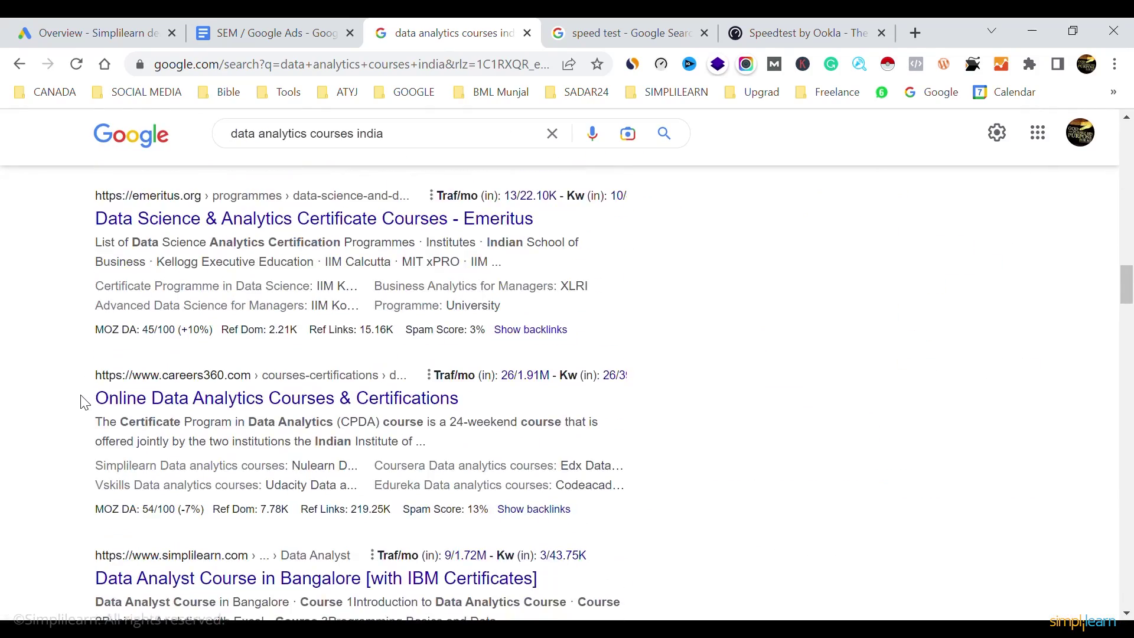
pyautogui.scroll(-20, 85, 403)
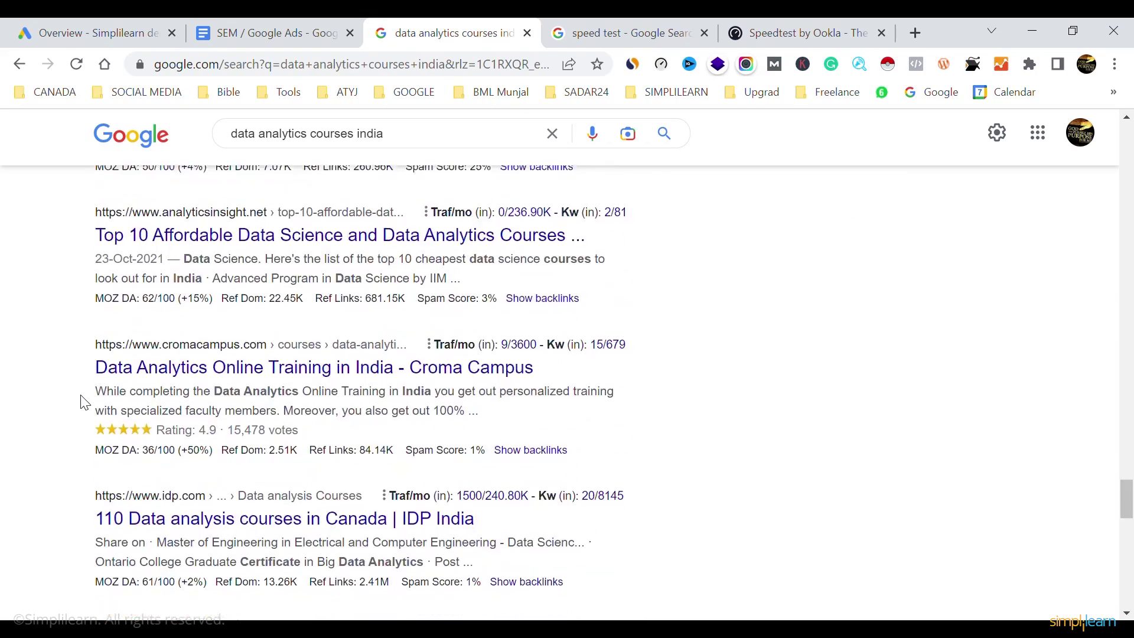
pyautogui.scroll(5, 85, 402)
pyautogui.scroll(8, 84, 403)
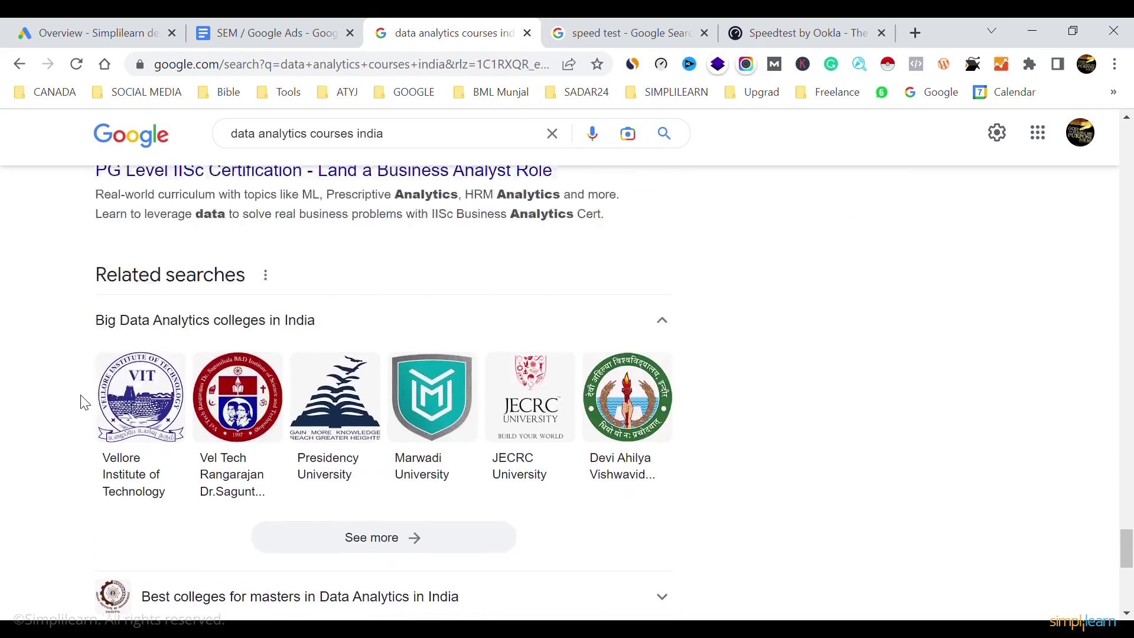
pyautogui.scroll(20, 85, 402)
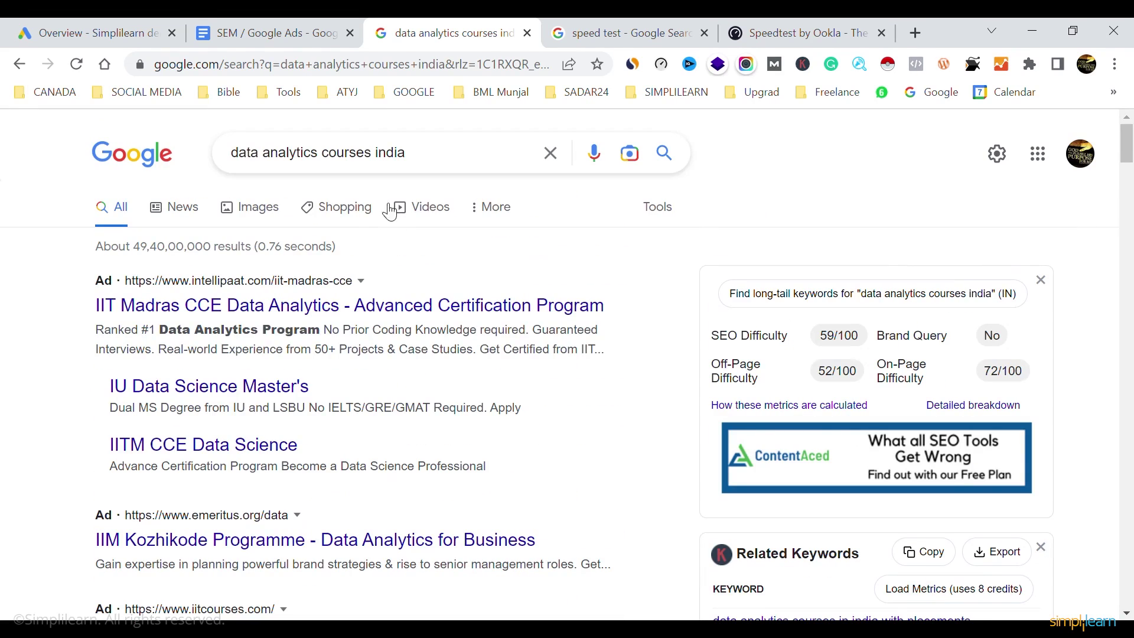
# Search Google for "data analytics course simplilearn" and examine the ads and organic listings down the results page
pyautogui.doubleClick(398, 152)
pyautogui.write('simpli')
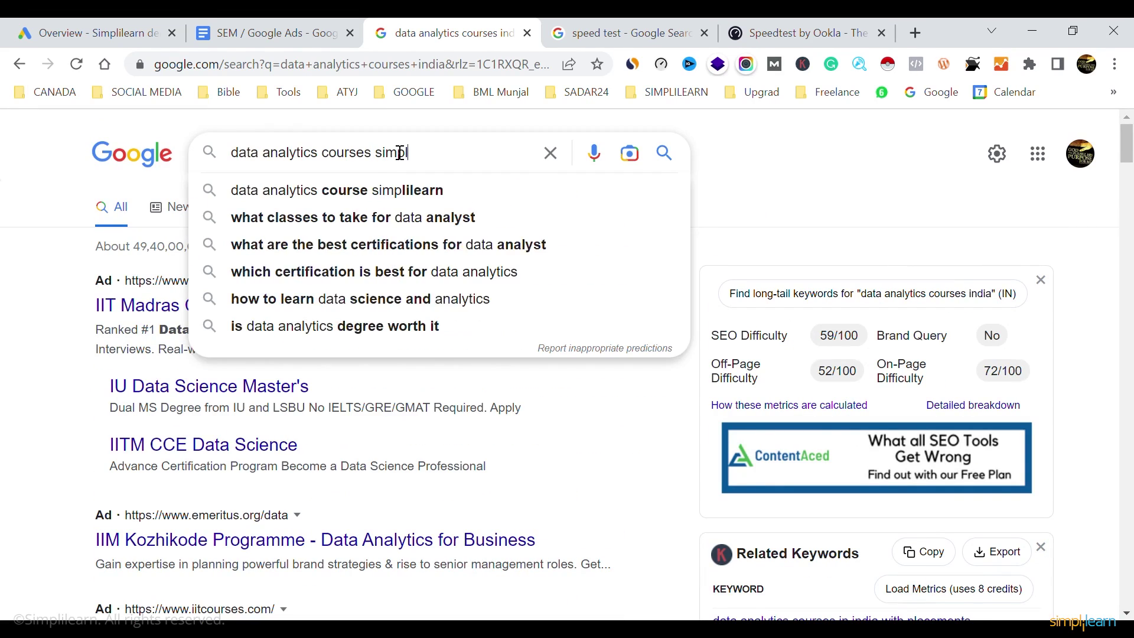
pyautogui.click(372, 193)
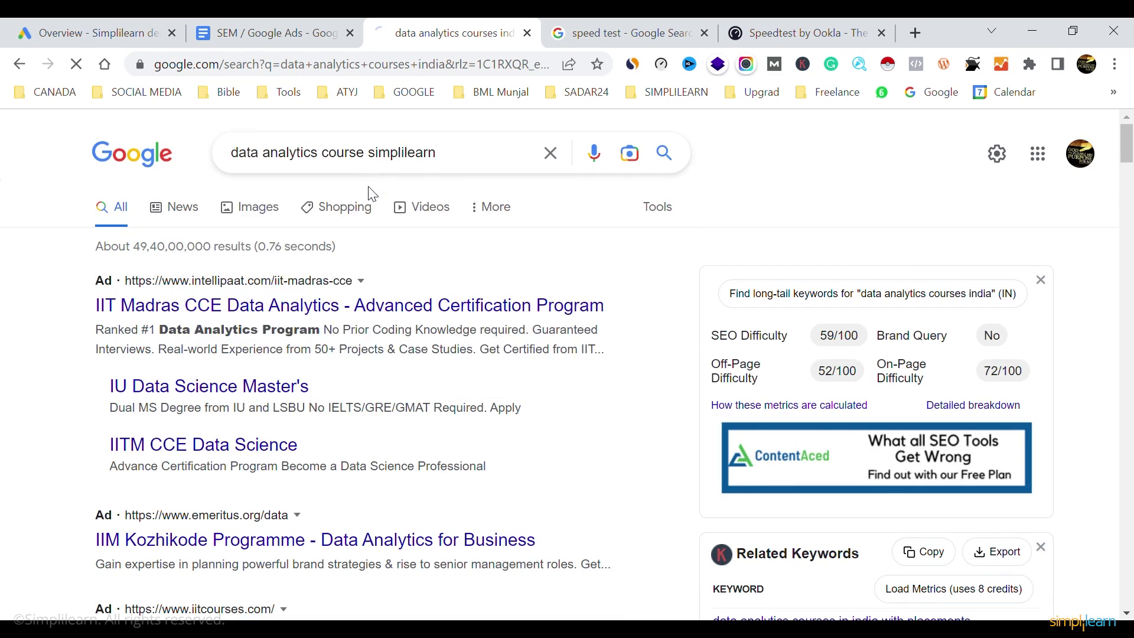
pyautogui.scroll(-4, 5, 376)
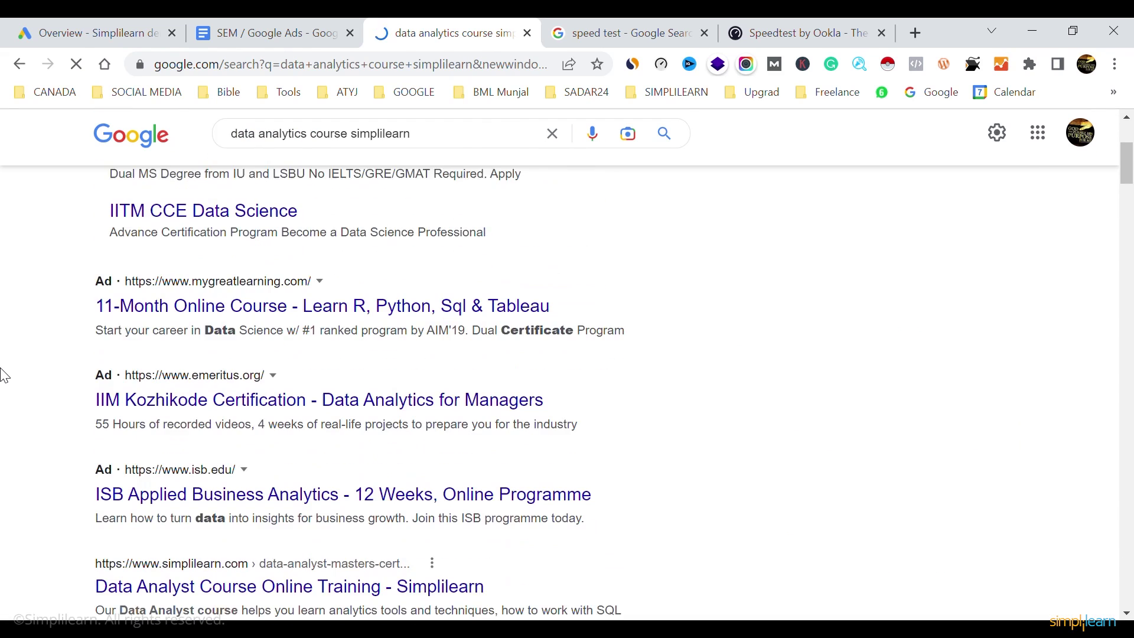
pyautogui.scroll(-7, 4, 376)
pyautogui.scroll(3, 5, 375)
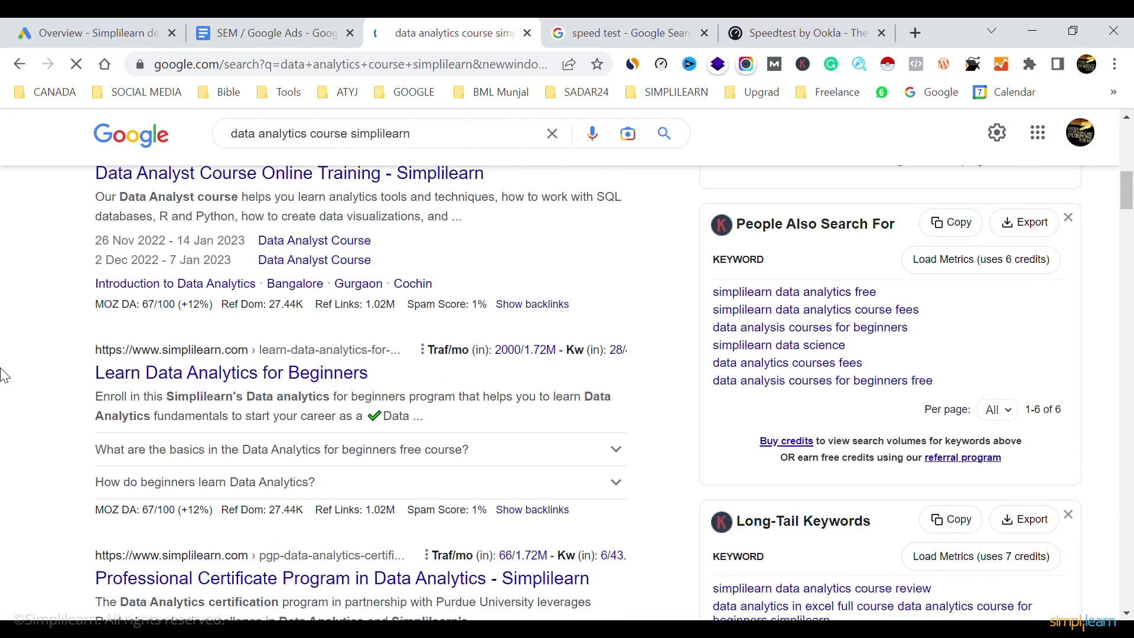
pyautogui.scroll(-20, 5, 376)
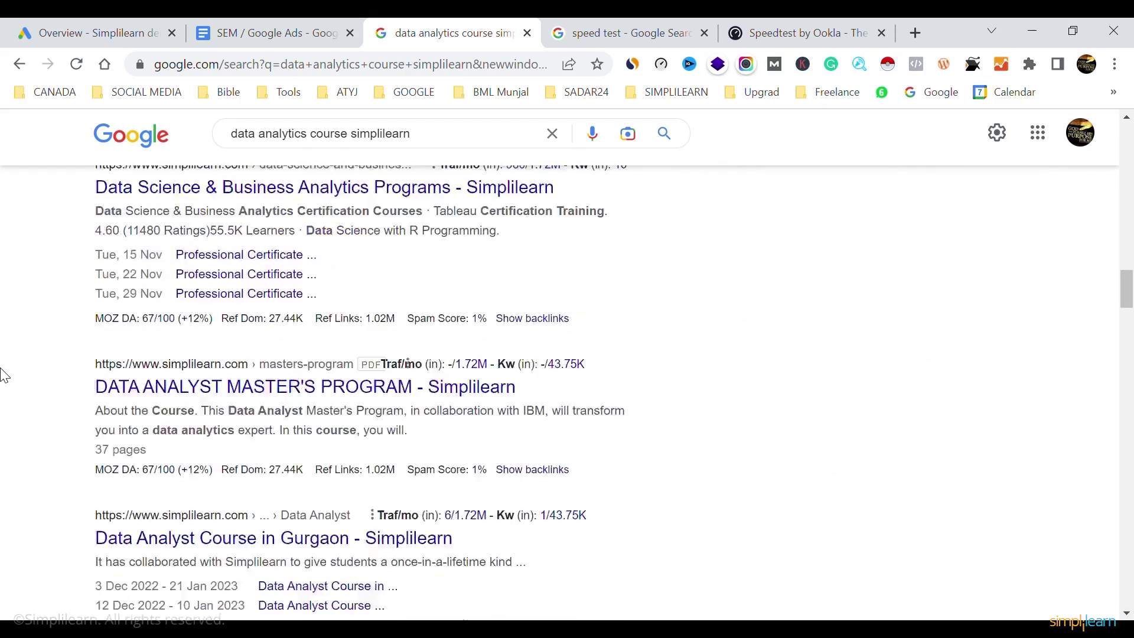
pyautogui.scroll(12, 5, 376)
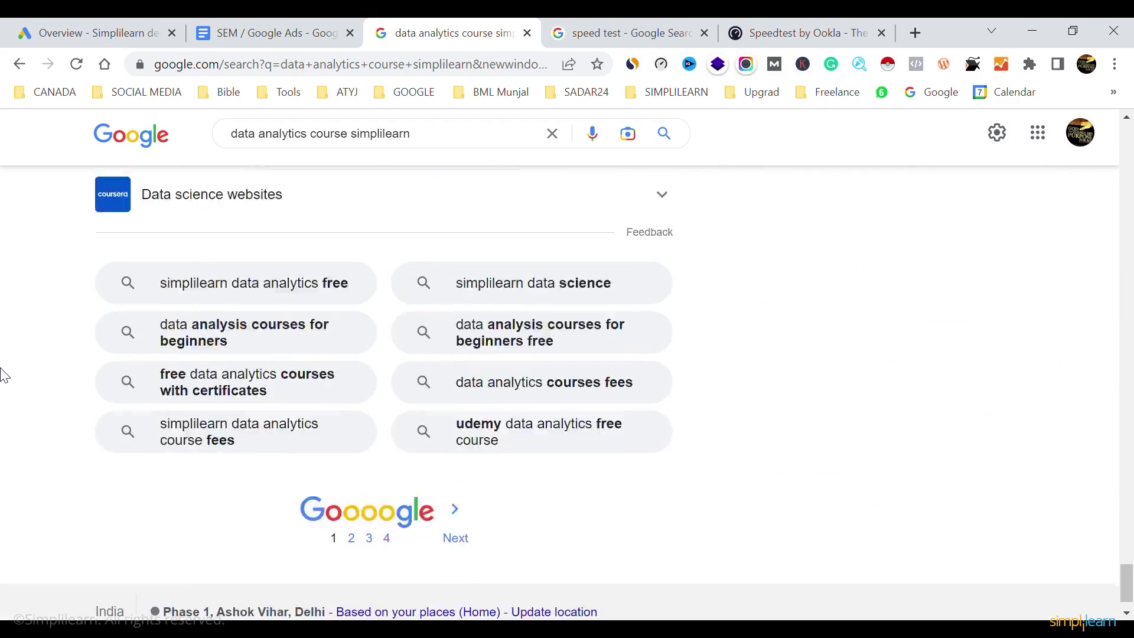
# Search Google for "digital marketing course simplilearn" by editing the current data analytics query
pyautogui.scroll(2, 5, 375)
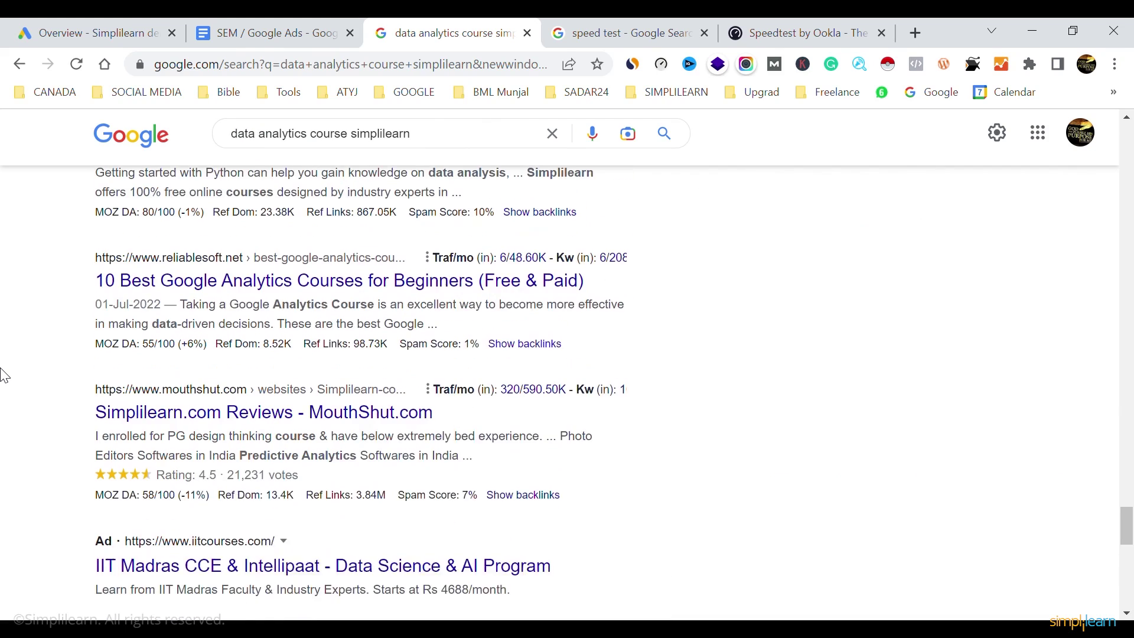
pyautogui.scroll(10, 4, 375)
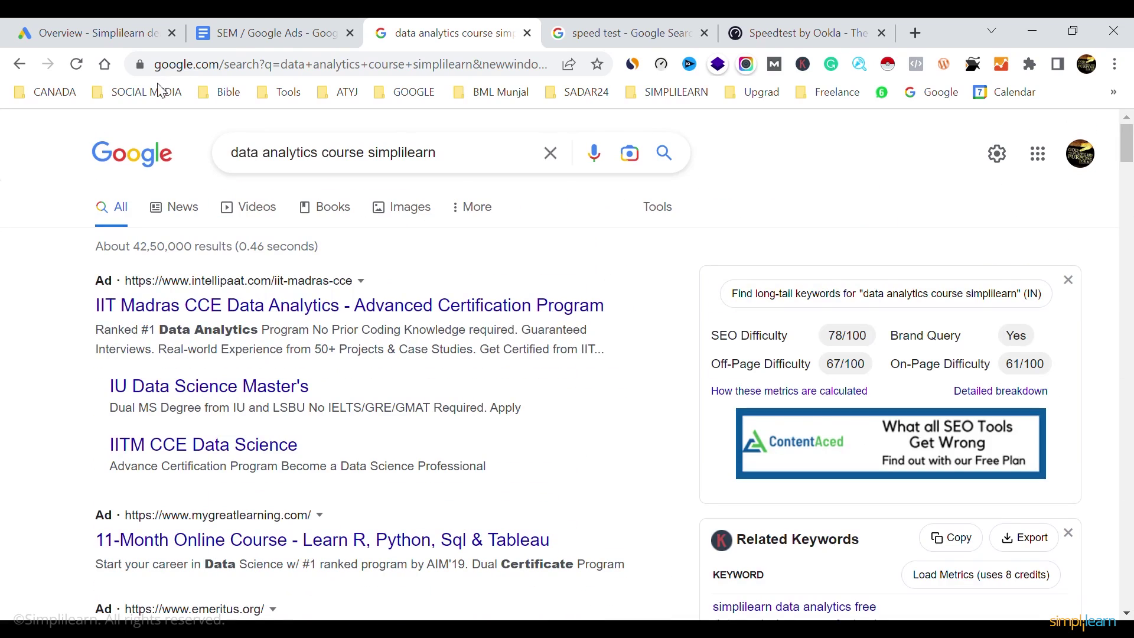
pyautogui.click(306, 167)
pyautogui.doubleClick(306, 167)
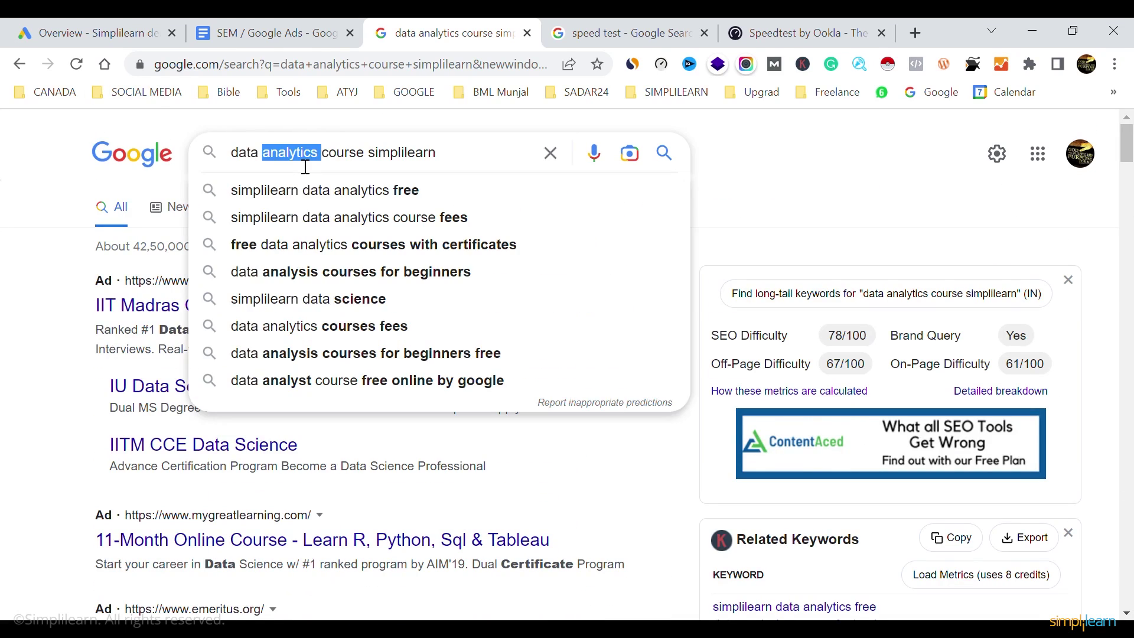
pyautogui.press('BackSpace')
pyautogui.press('BackSpace')
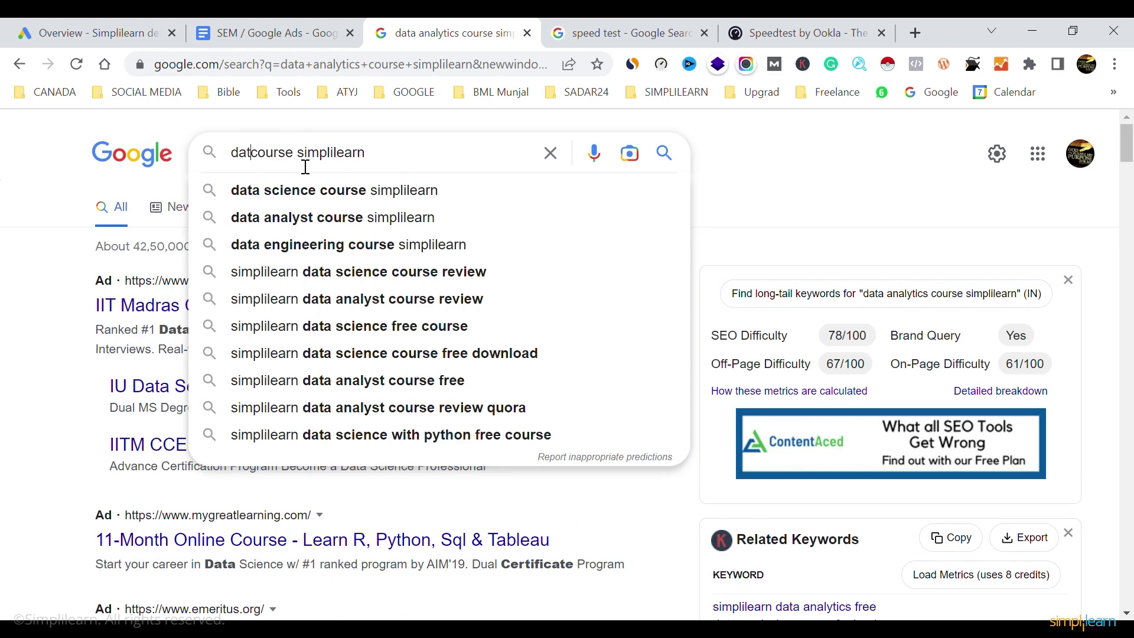
pyautogui.press('BackSpace')
pyautogui.write('igital marketing')
pyautogui.click(469, 166)
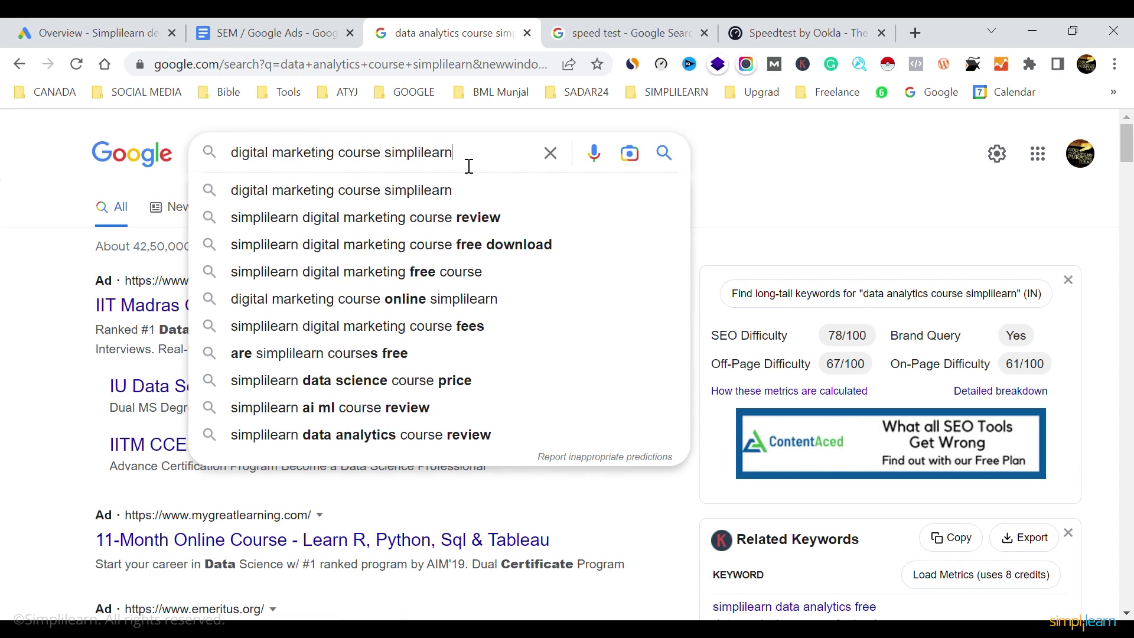
pyautogui.press('Return')
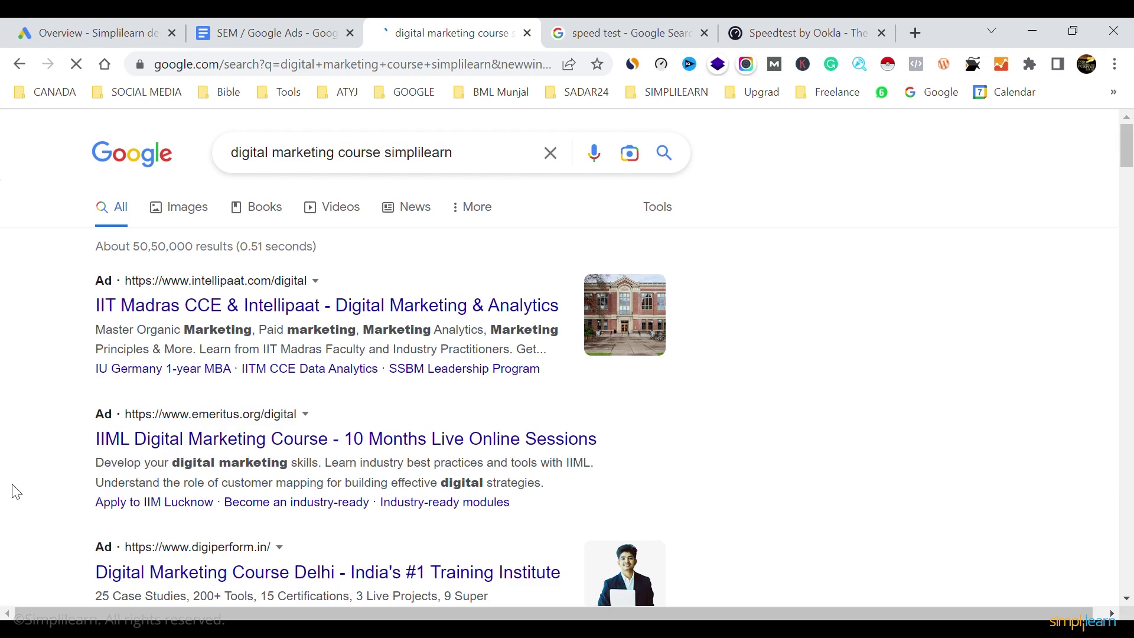
# Examine the ads and organic listings down the "digital marketing course simplilearn" results page, returning to the ads at the start
pyautogui.scroll(-12, 57, 480)
pyautogui.scroll(-15, 56, 480)
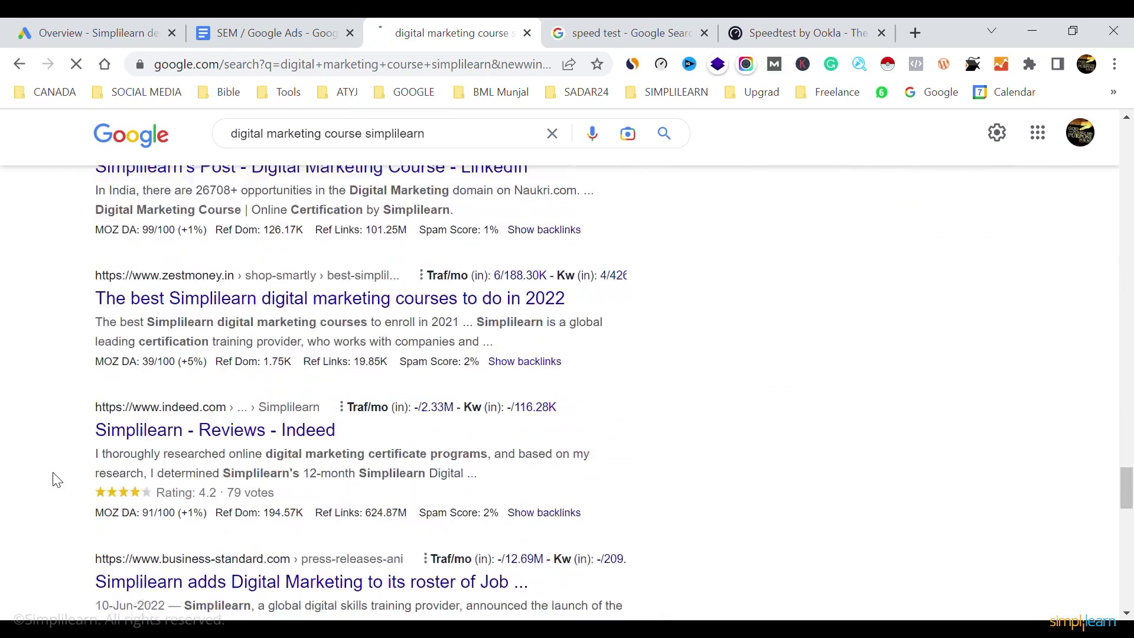
pyautogui.scroll(-10, 56, 480)
pyautogui.scroll(8, 56, 480)
pyautogui.scroll(-12, 56, 480)
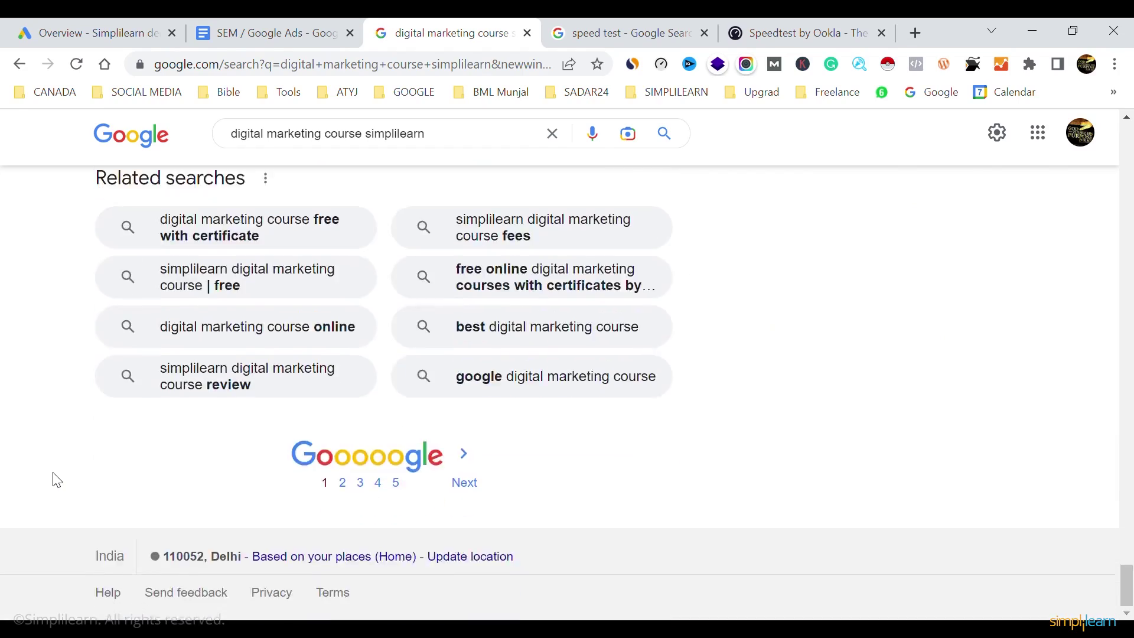
pyautogui.scroll(15, 56, 480)
pyautogui.scroll(12, 56, 480)
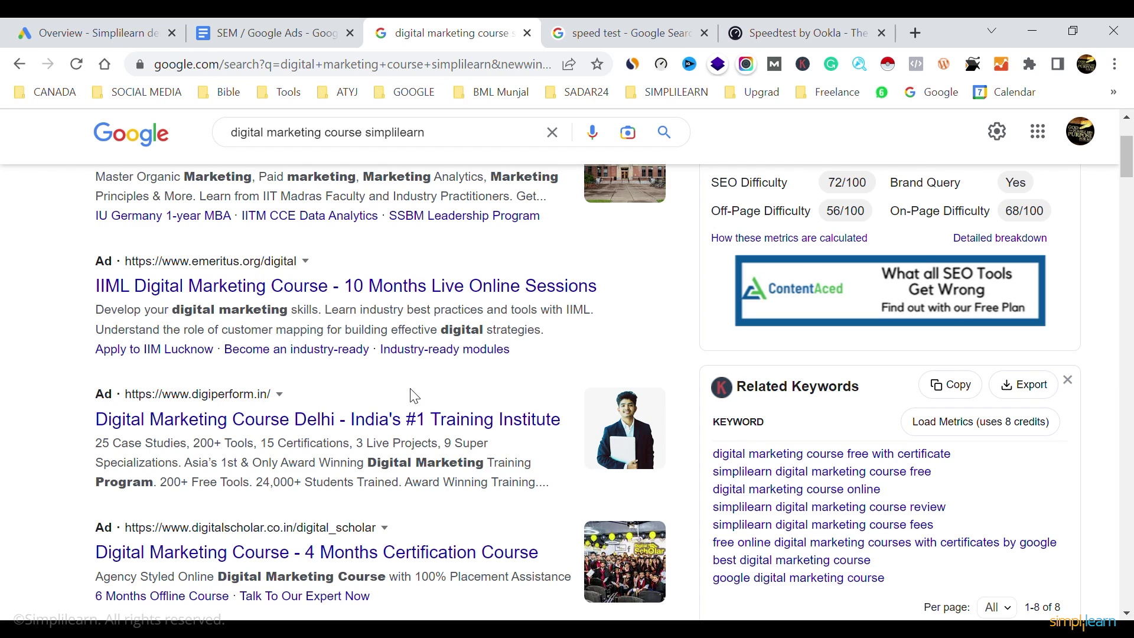
# View the Google Ads campaigns overview, then the account structure diagram in the SEM / Google Ads document
pyautogui.click(58, 23)
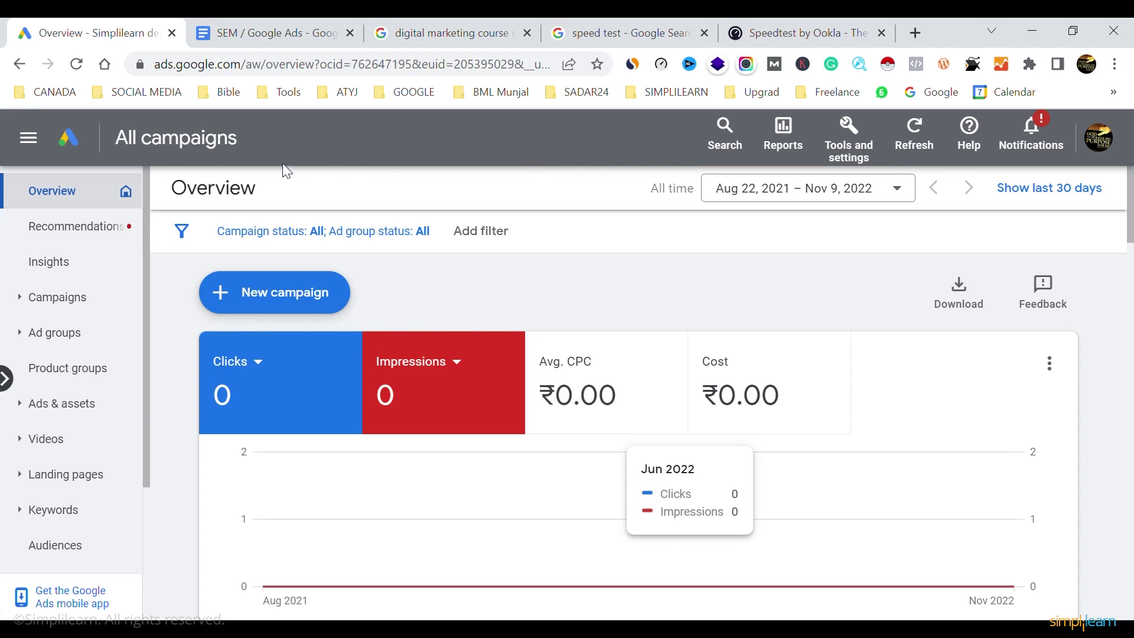
pyautogui.click(257, 18)
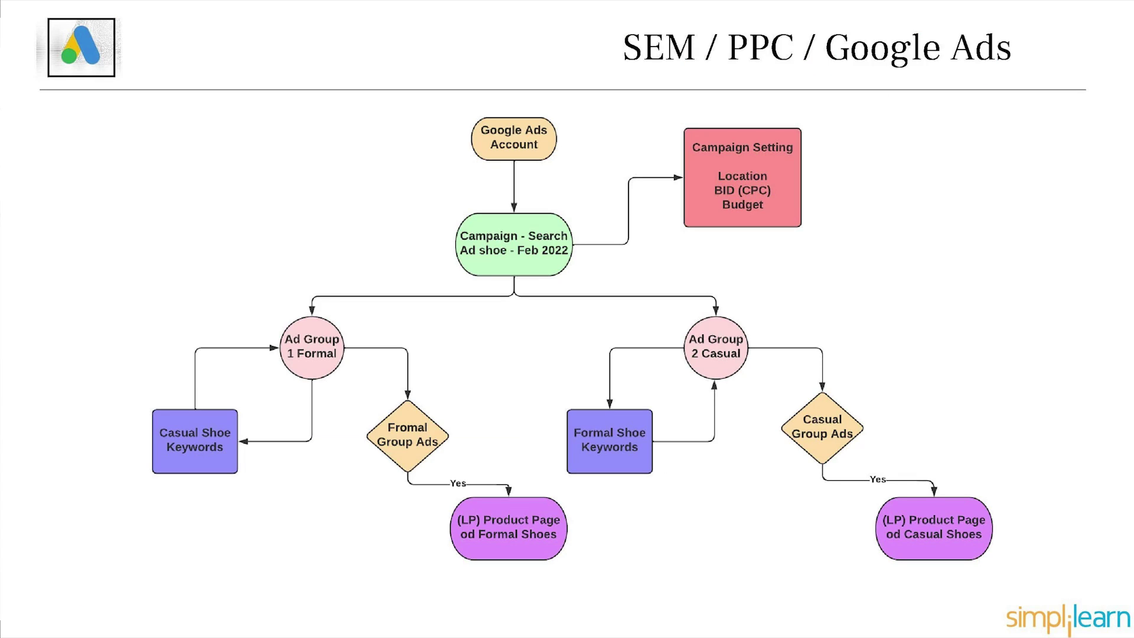
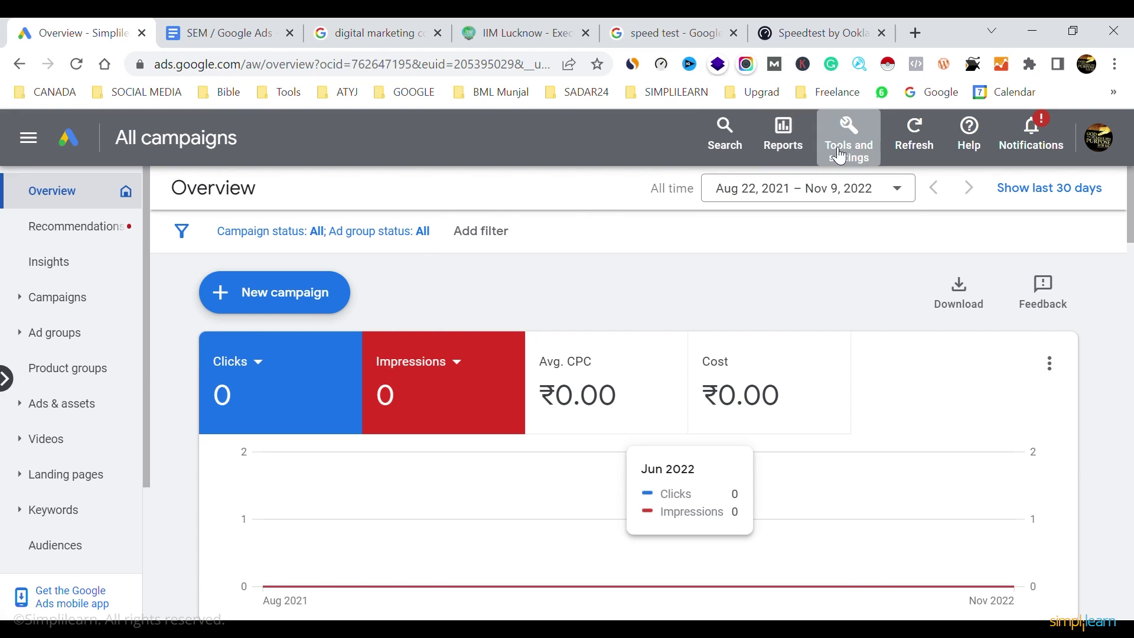
# Open Discover new keywords in the Google Ads Keyword Planner and enter "data analytics course" as the product or service
pyautogui.click(863, 147)
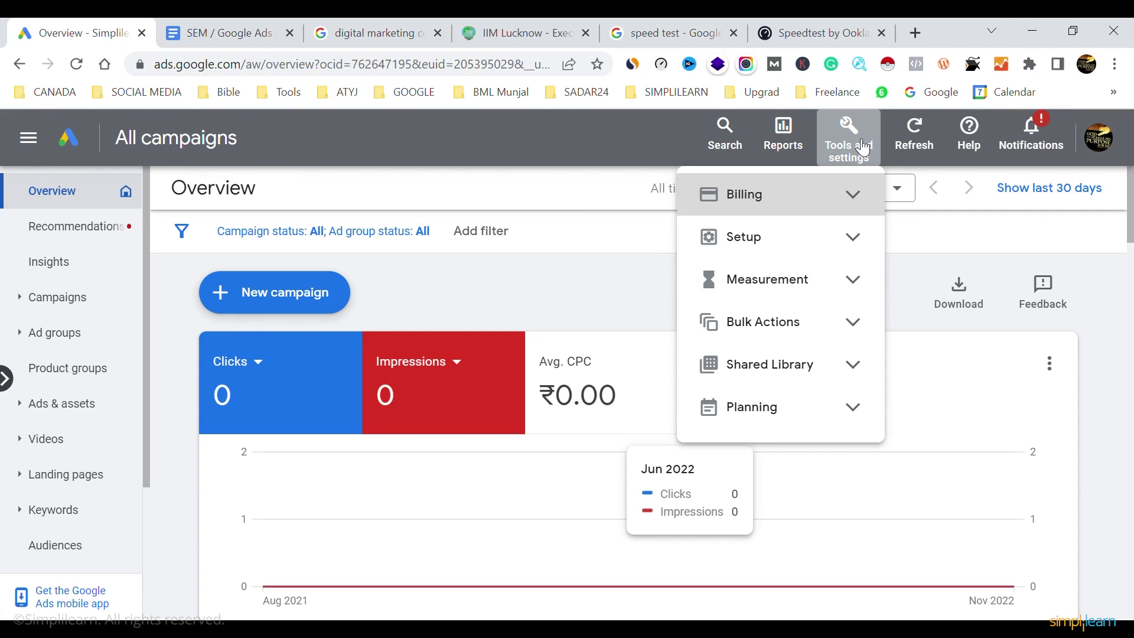
pyautogui.click(864, 409)
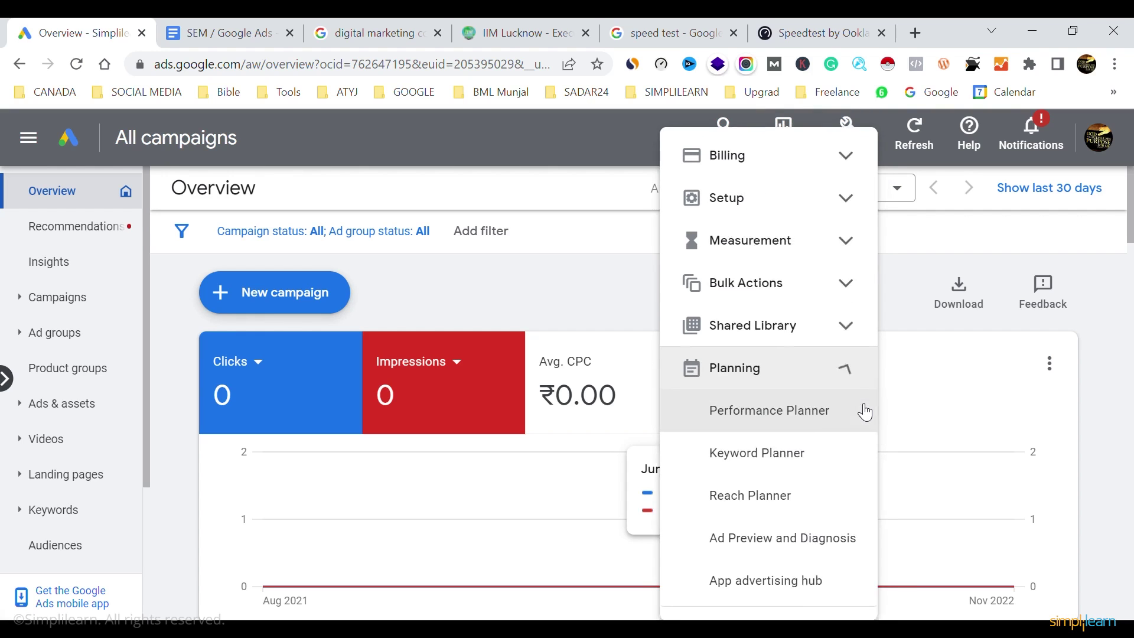
pyautogui.click(784, 464)
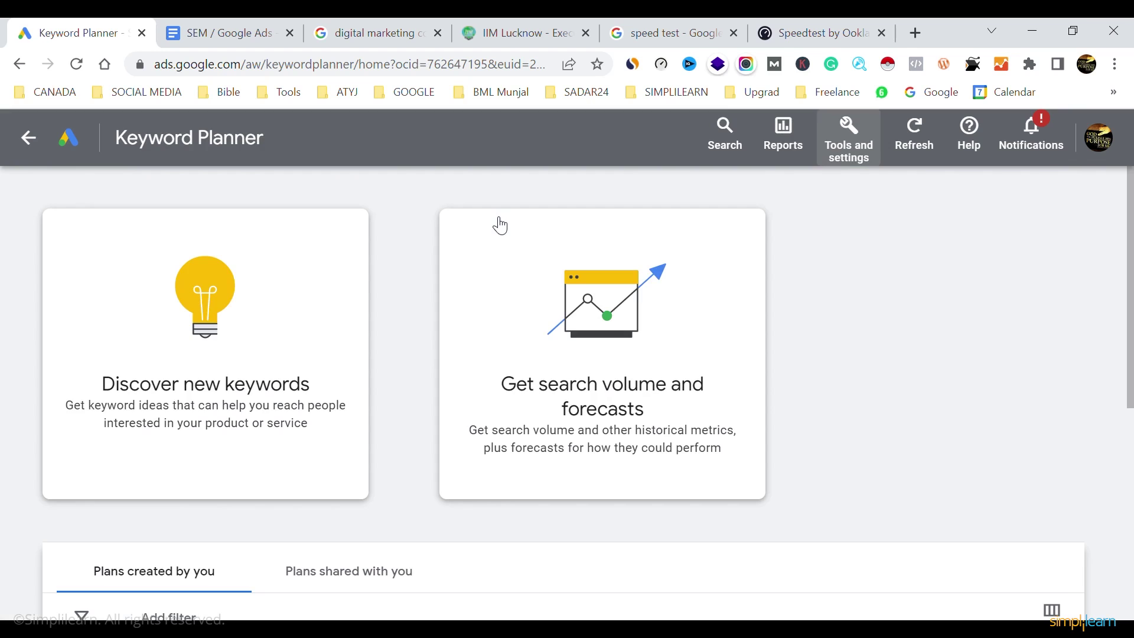
pyautogui.click(282, 311)
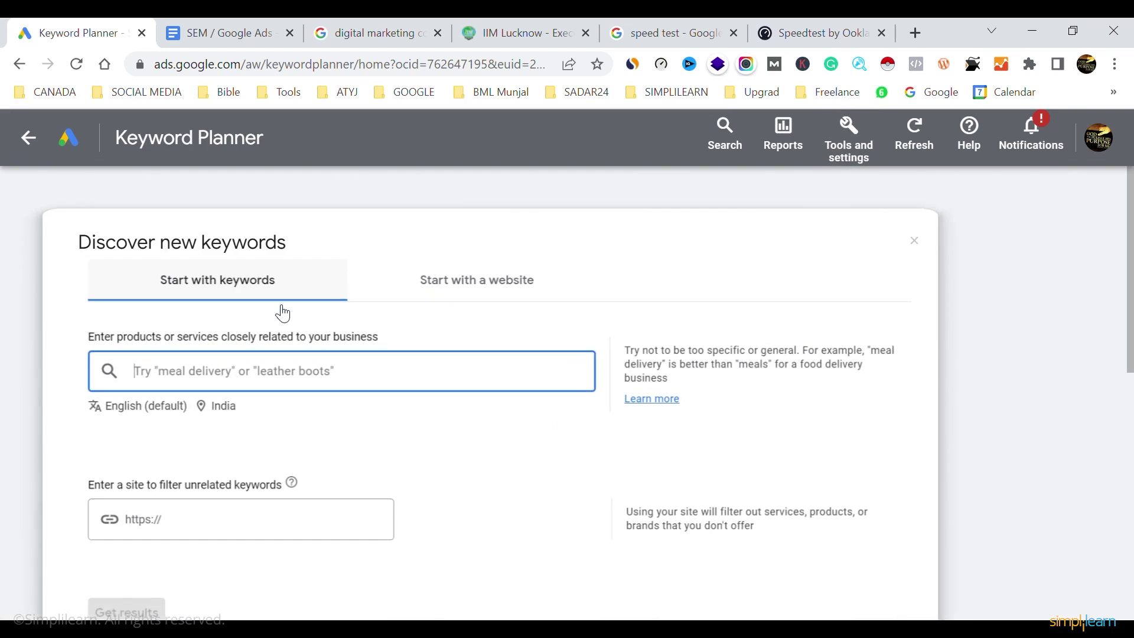
pyautogui.write('daga')
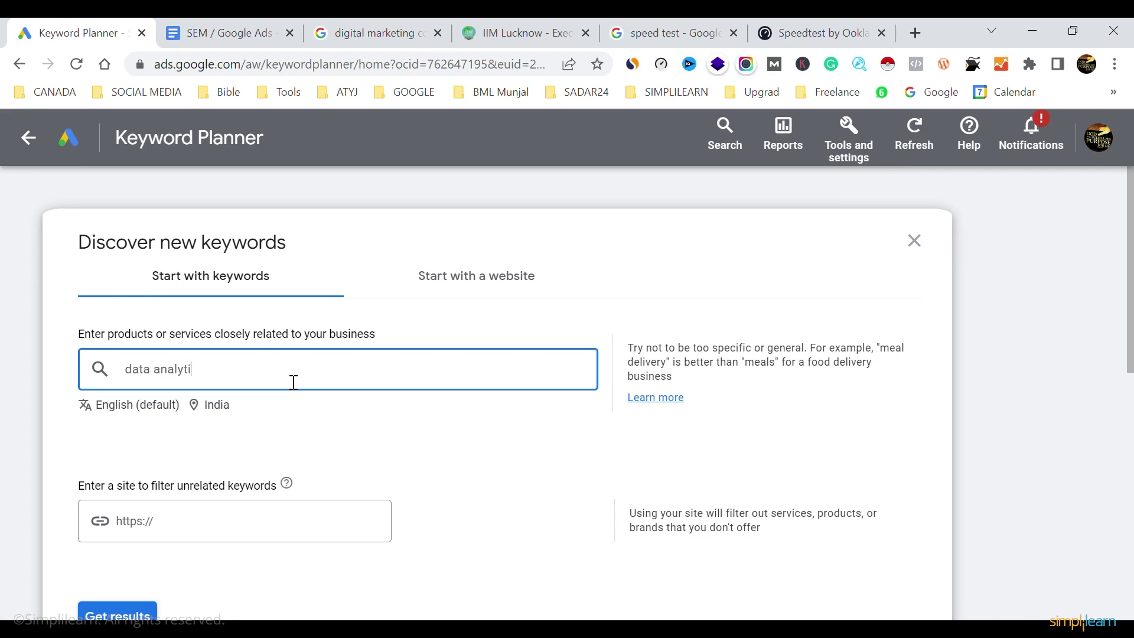
pyautogui.write('analytics course')
# Change the seed keyword to "digital marketing course" and get its keyword ideas
pyautogui.doubleClick(147, 382)
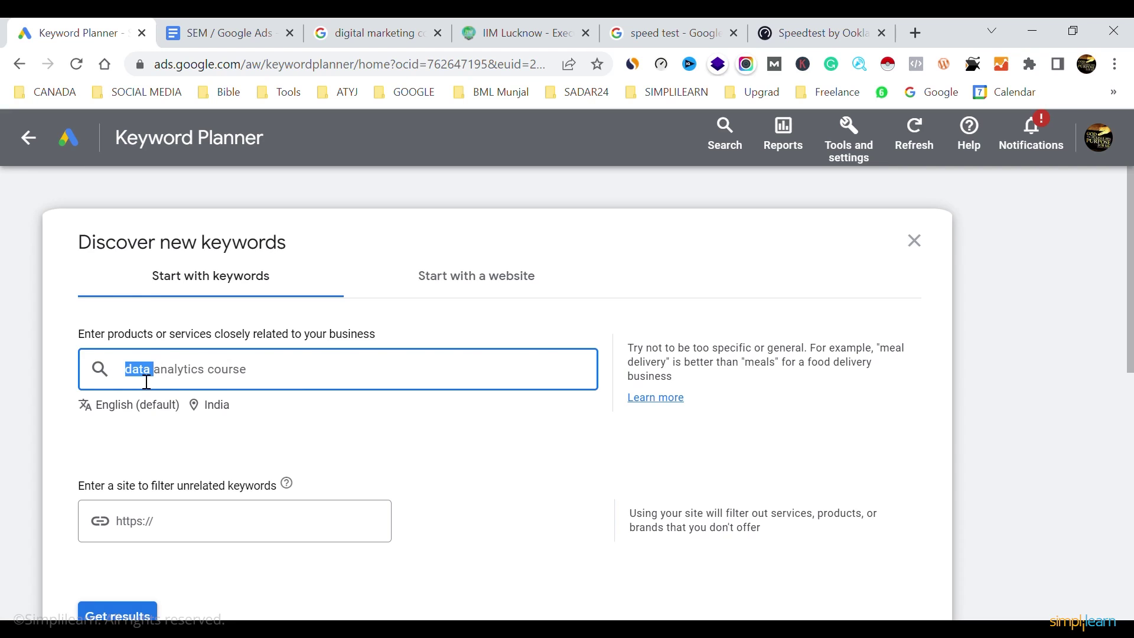
pyautogui.hotkey('shift', 'Right')
pyautogui.hotkey('shift', 'Right')
pyautogui.hotkey('shift', 'Right')
pyautogui.hotkey('shift', 'Right')
pyautogui.hotkey('shift', 'Right')
pyautogui.hotkey('shift', 'Right')
pyautogui.hotkey('shift', 'Right')
pyautogui.hotkey('shift', 'Right')
pyautogui.hotkey('shift', 'Right')
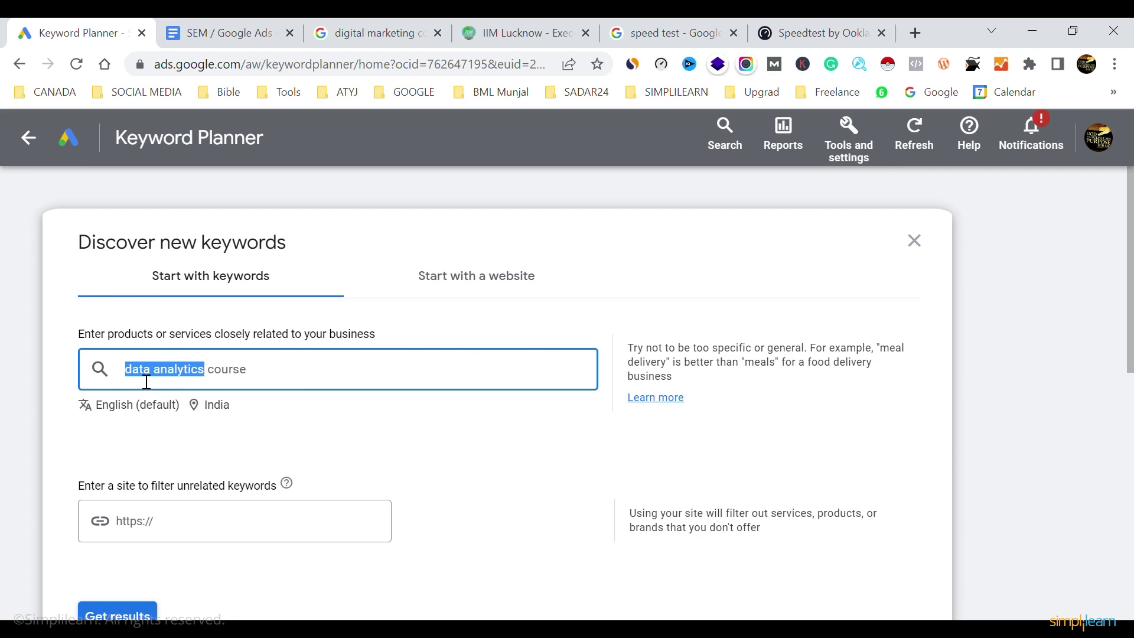
pyautogui.write('digital marketing')
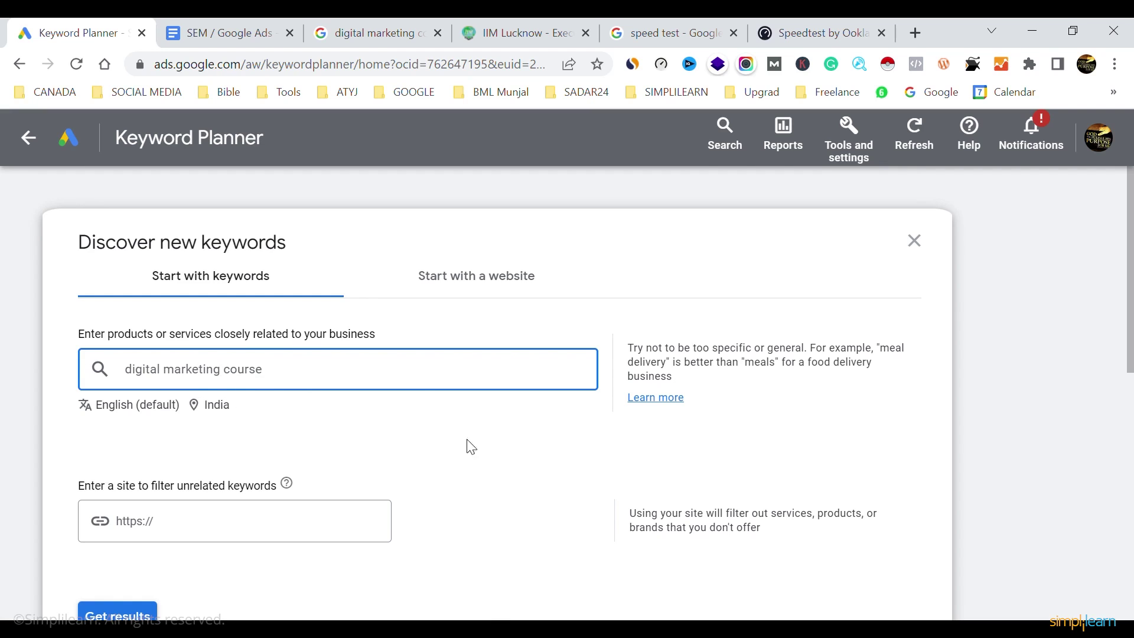
pyautogui.scroll(-6, 478, 447)
pyautogui.click(146, 277)
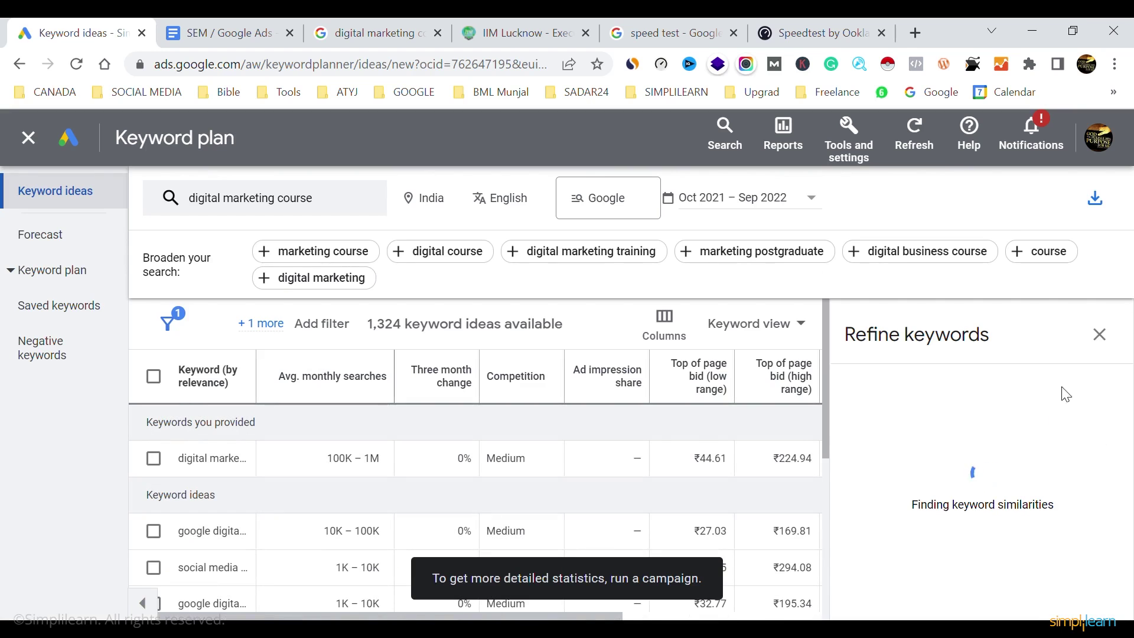
# Close the Refine keywords pane and widen the Keyword column of the keyword ideas table to read the full keywords
pyautogui.click(1100, 335)
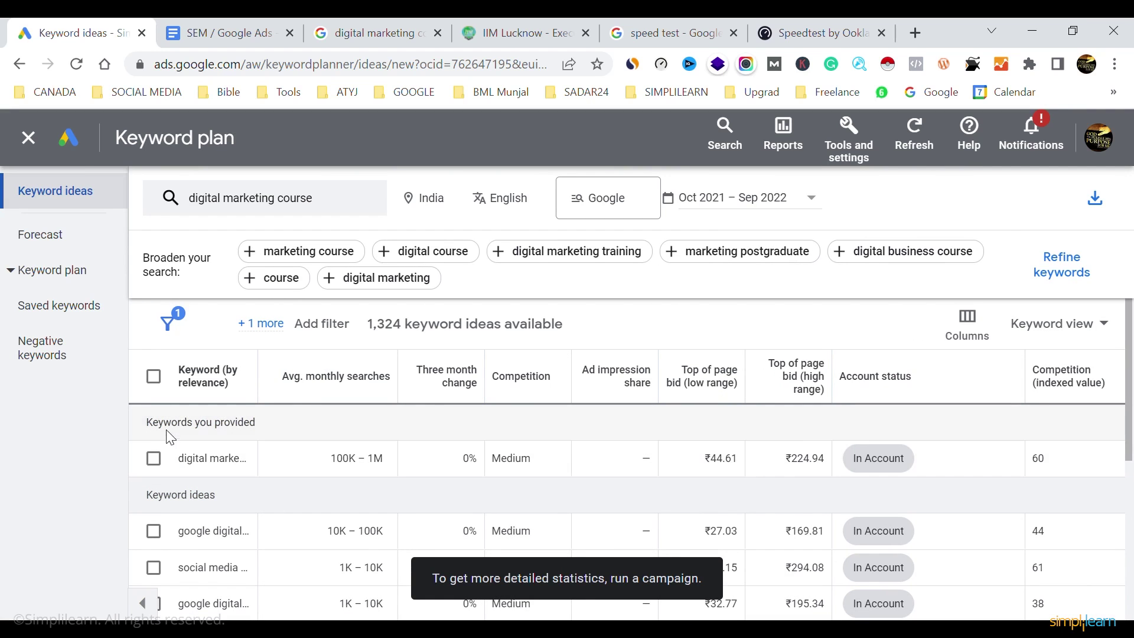
pyautogui.moveTo(148, 423); pyautogui.dragTo(334, 380)
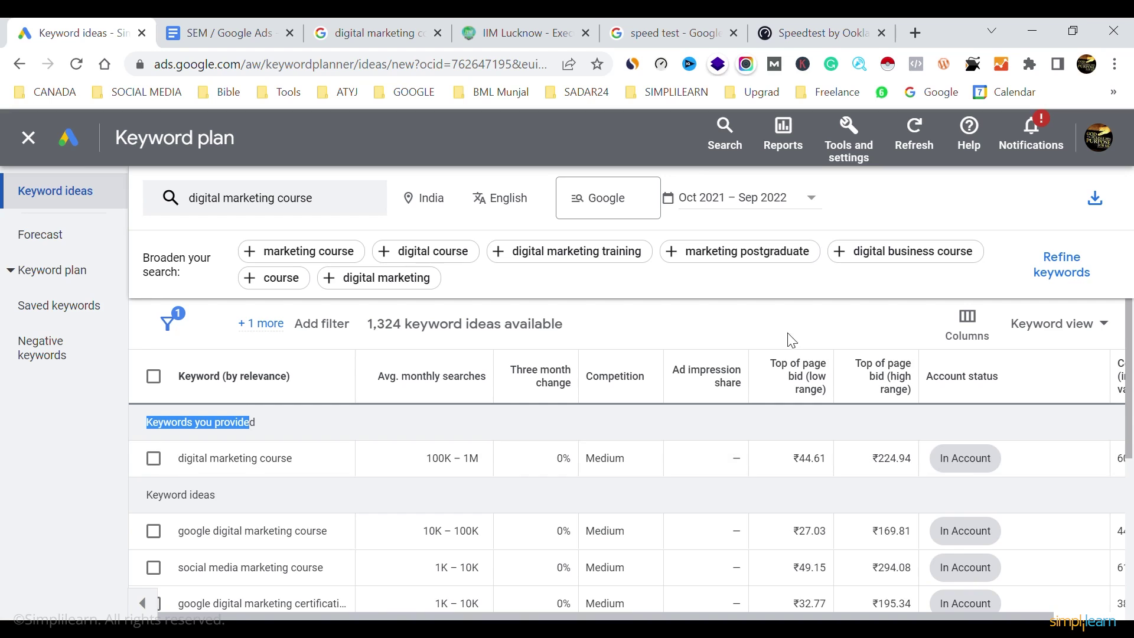
pyautogui.scroll(-2, 577, 471)
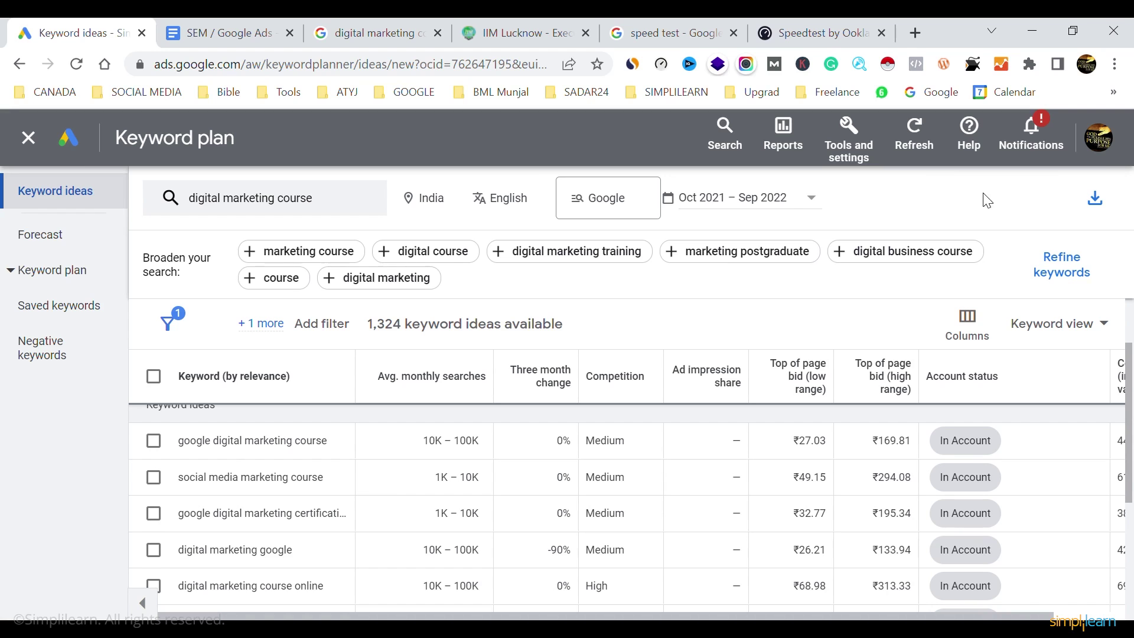
# Look through the list of Google Ads accounts available to the signed-in profile, then close it
pyautogui.click(1099, 138)
pyautogui.scroll(-5, 1003, 384)
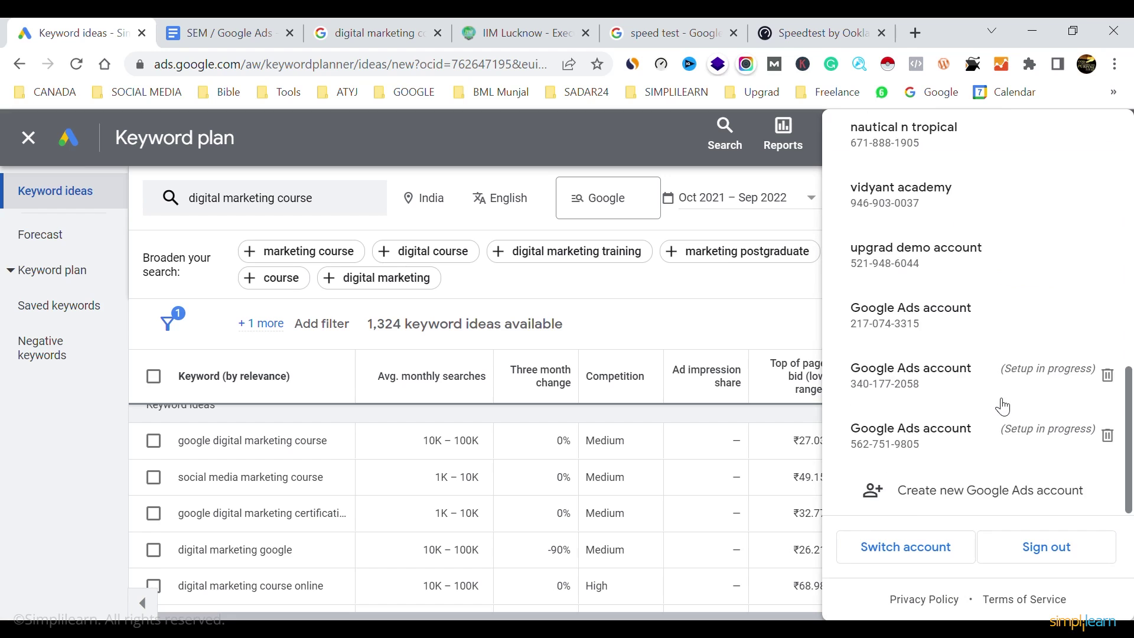
pyautogui.scroll(5, 1004, 407)
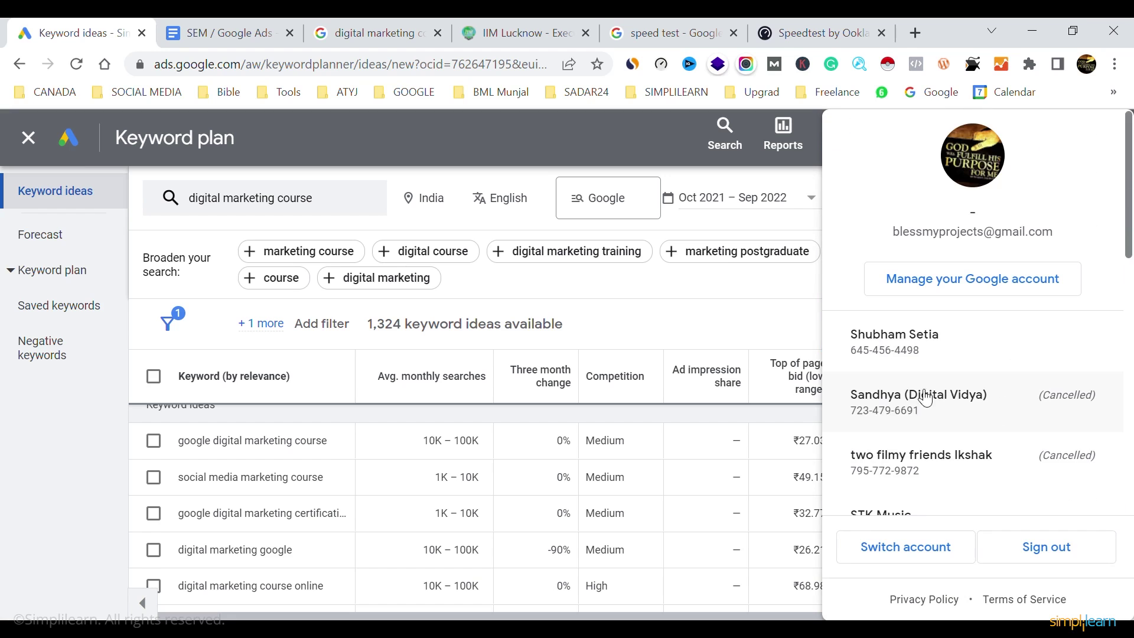
pyautogui.click(765, 308)
# Download the keyword ideas as a .csv file and open the downloaded Keyword Stats file
pyautogui.click(1104, 209)
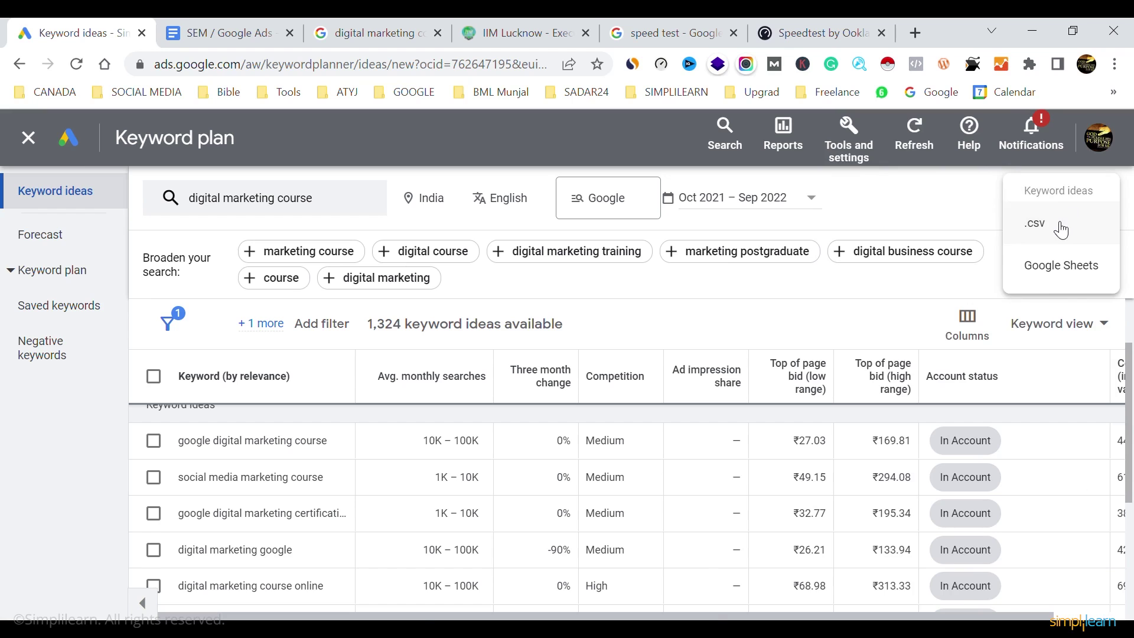
pyautogui.click(1062, 230)
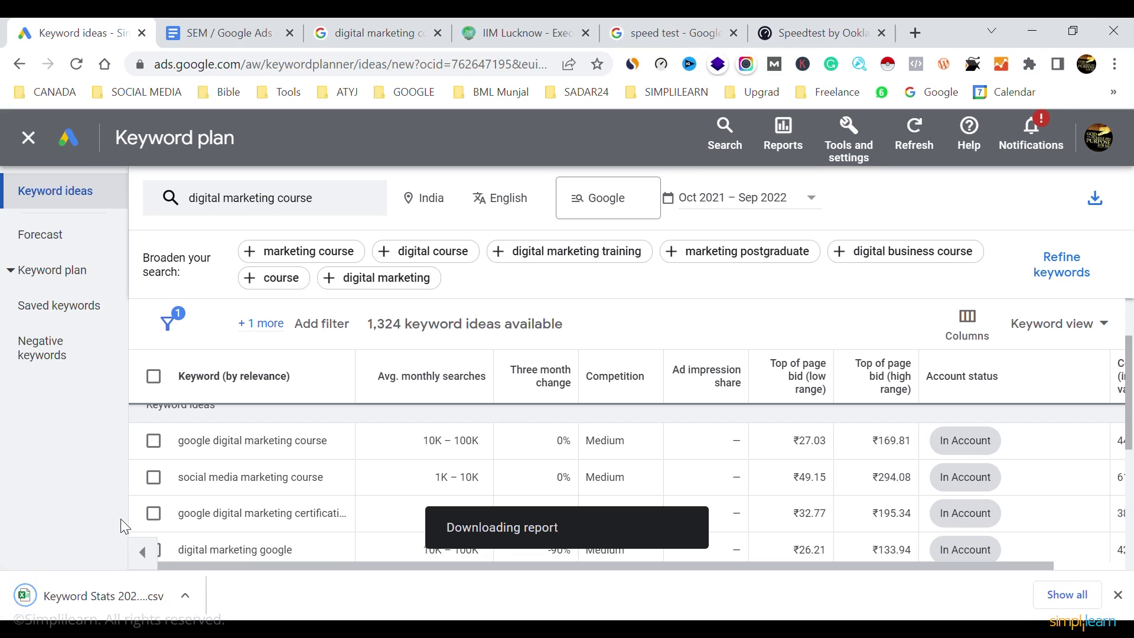
pyautogui.click(85, 598)
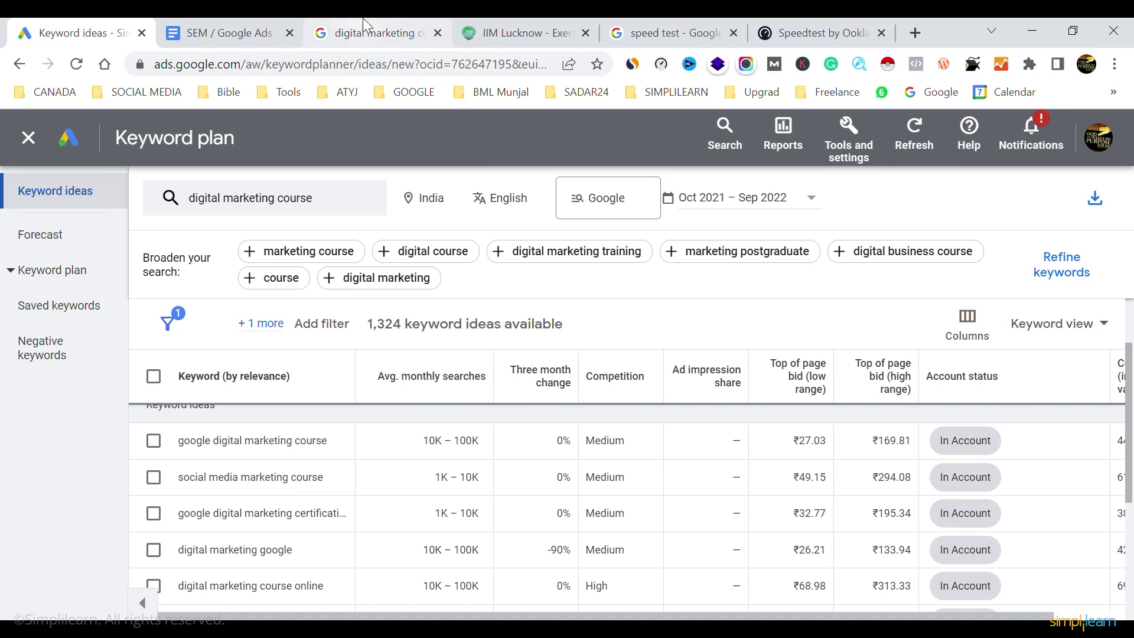
# Return to the "digital marketing course simplilearn" Google results and review the listings from the first ads down to the related searches
pyautogui.hotkey('ctrl', '3')
pyautogui.scroll(3, 252, 369)
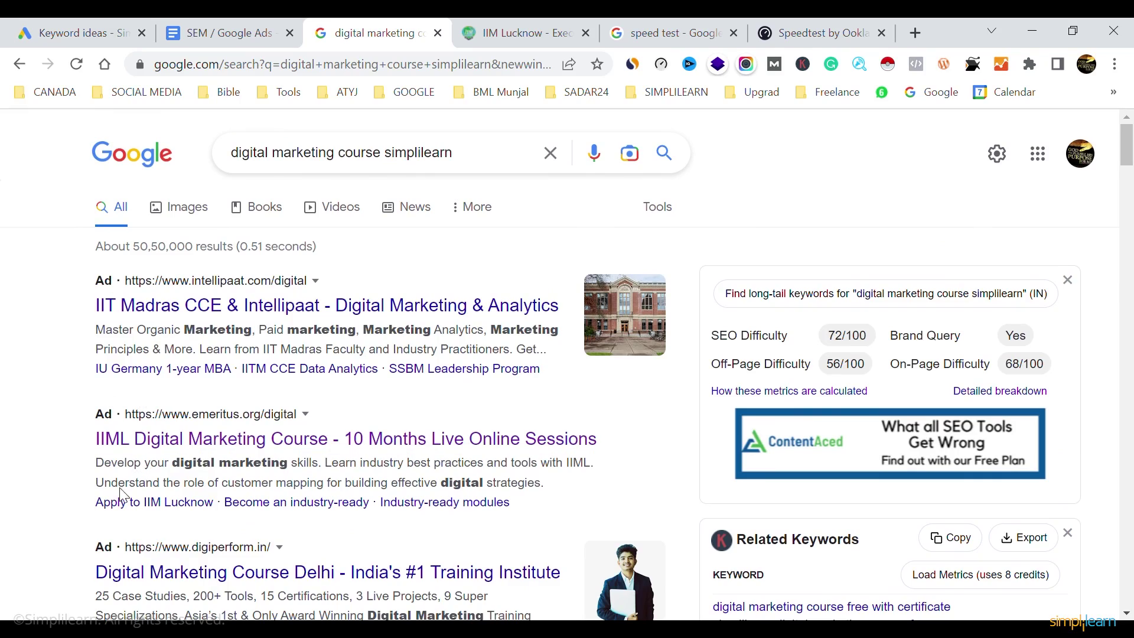
pyautogui.scroll(-4, 53, 510)
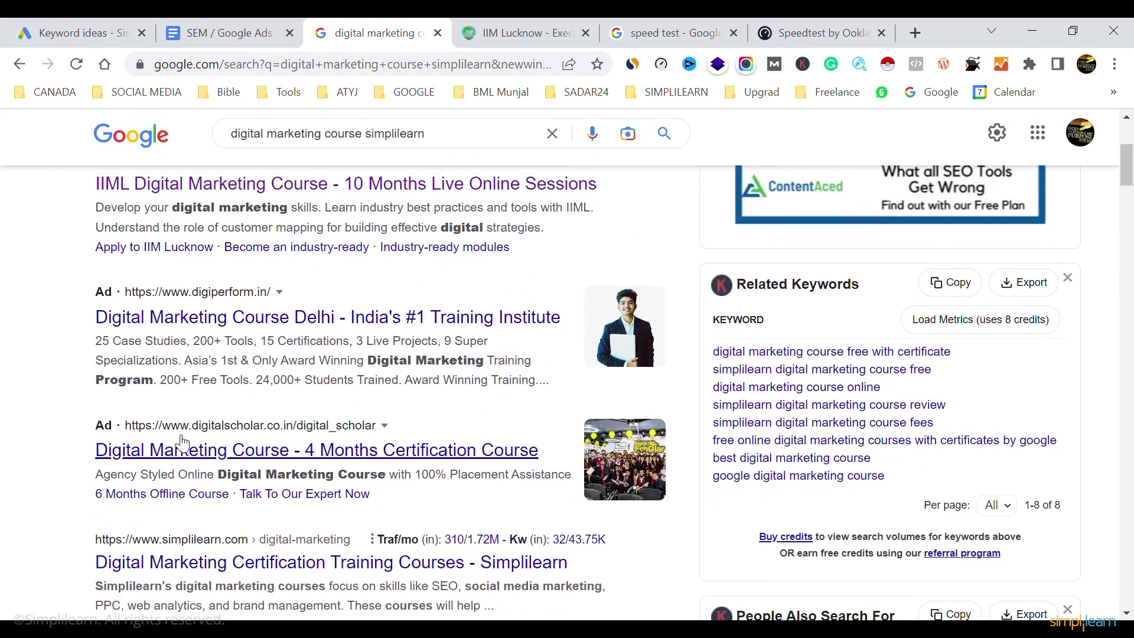
pyautogui.scroll(-10, 41, 426)
pyautogui.scroll(-20, 42, 426)
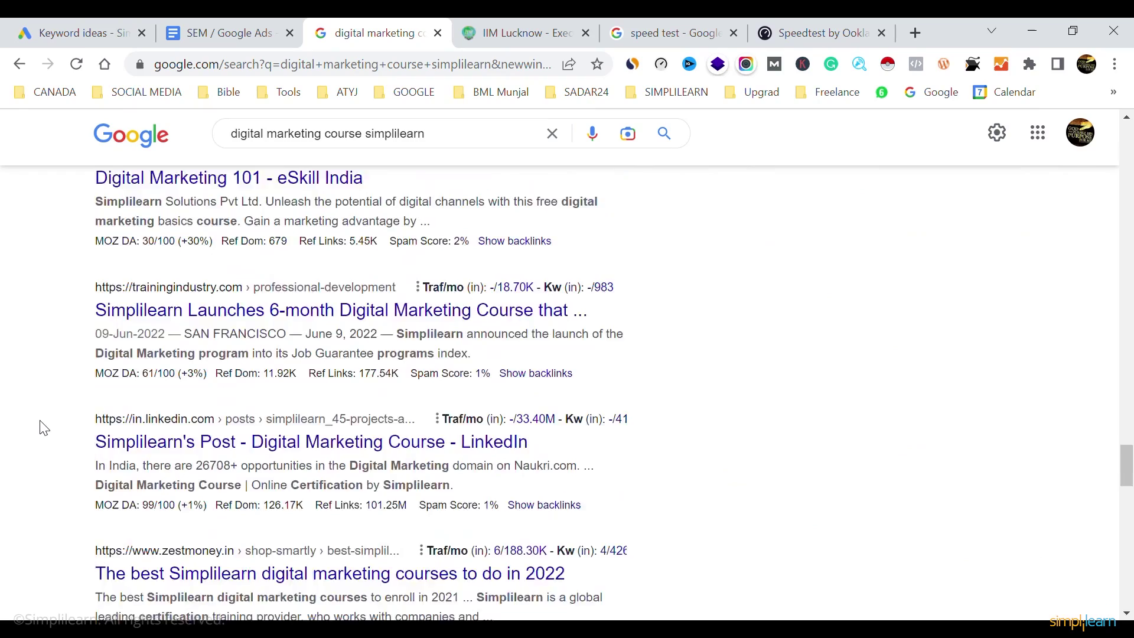
pyautogui.scroll(8, 41, 425)
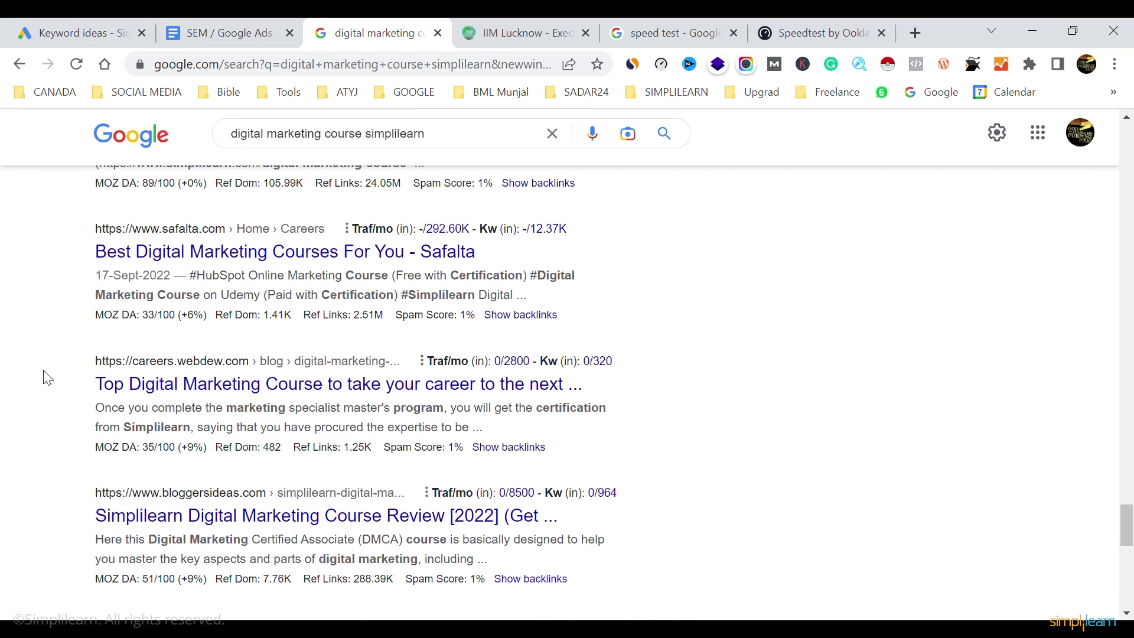
pyautogui.scroll(-8, 48, 378)
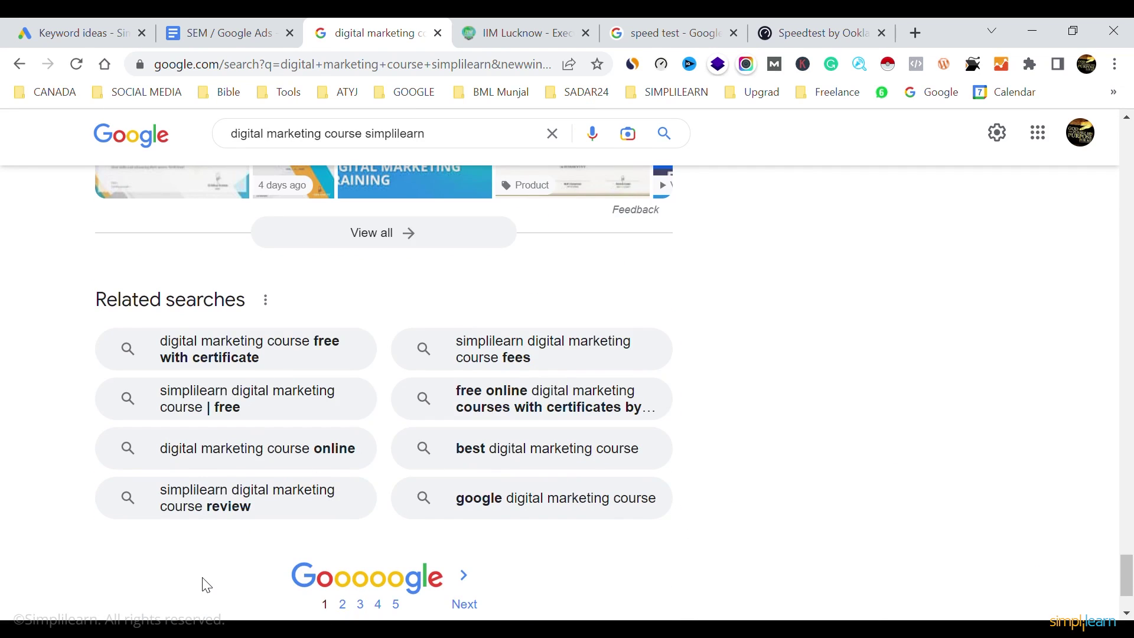
pyautogui.scroll(-2, 206, 564)
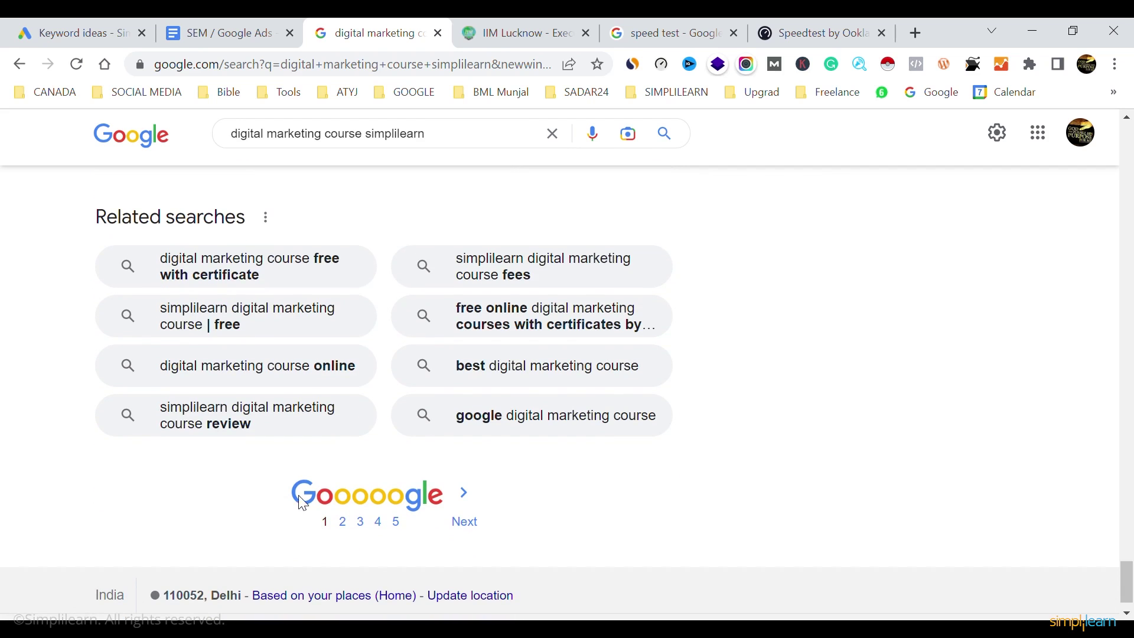
pyautogui.scroll(4, 255, 515)
pyautogui.scroll(20, 258, 516)
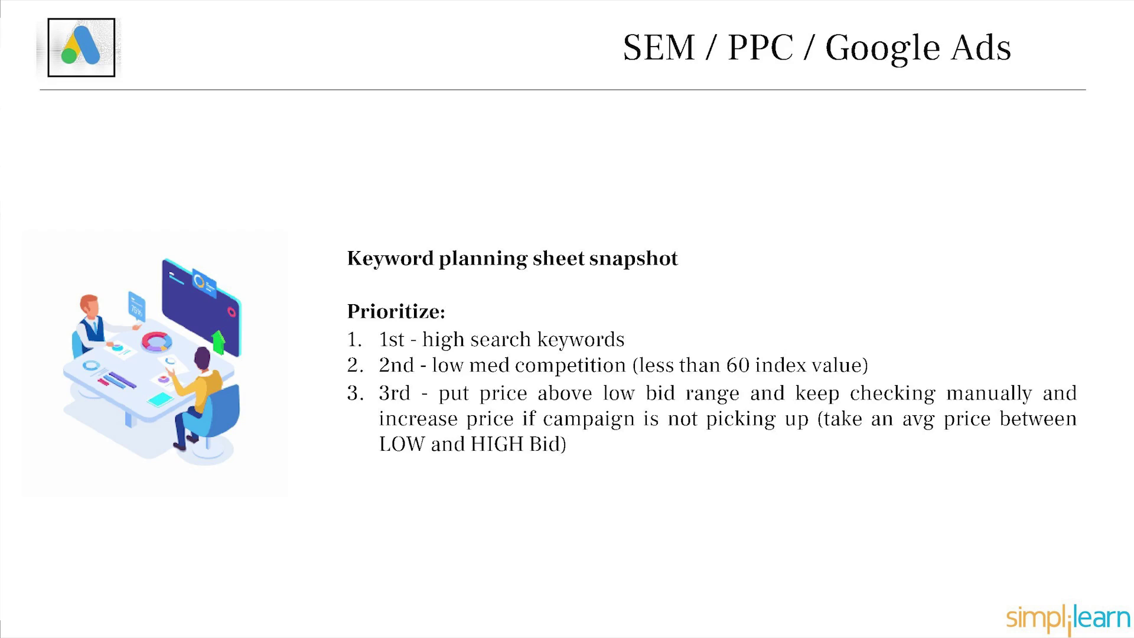
pyautogui.press('Right')
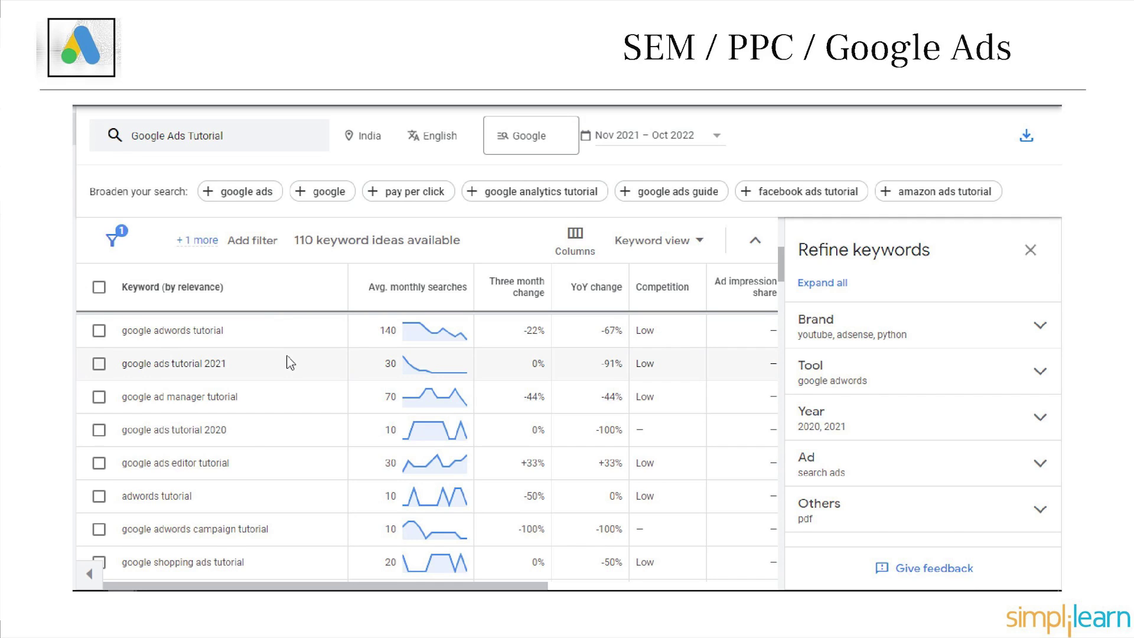
pyautogui.press('Right')
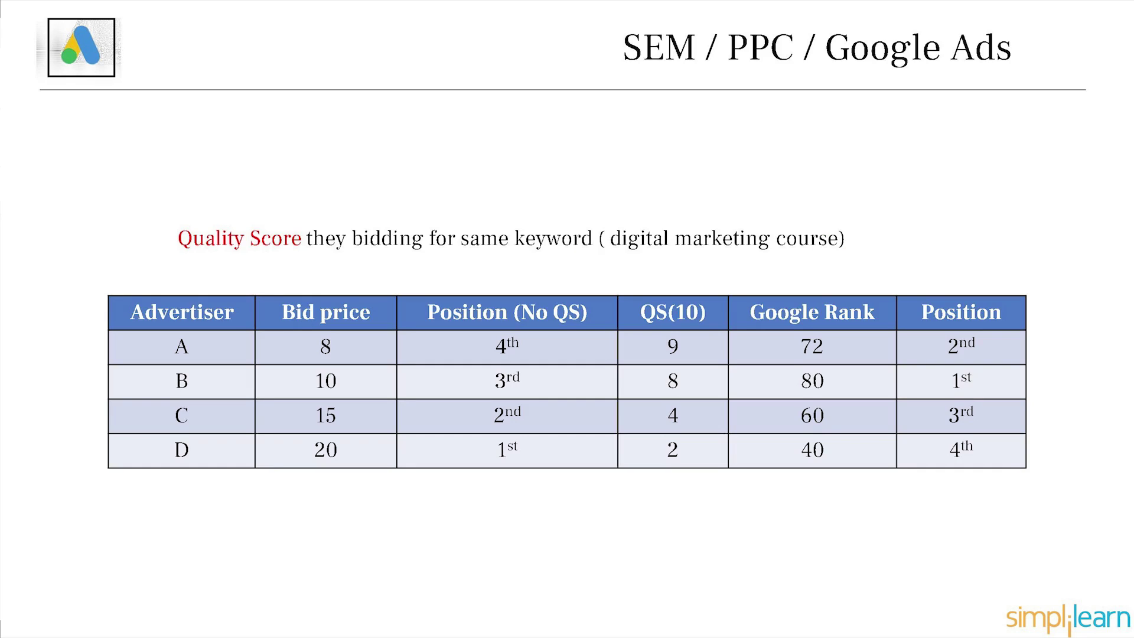
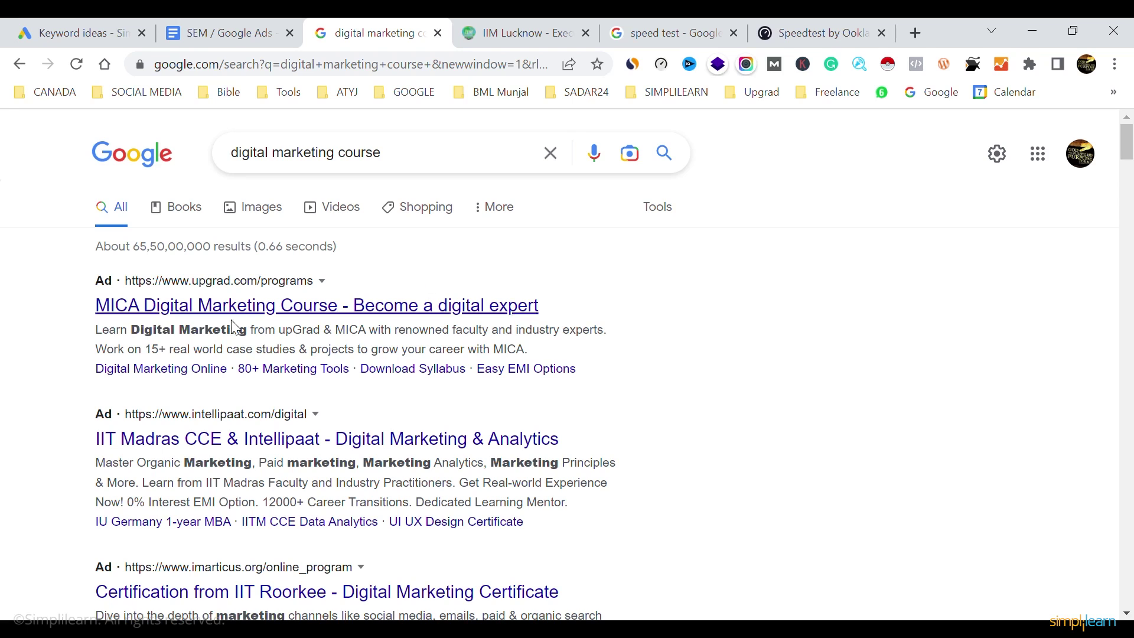
# Open the upGrad MICA ad's landing page in a new tab, check its course title, and return to the "digital marketing course" results
pyautogui.middleClick(331, 308)
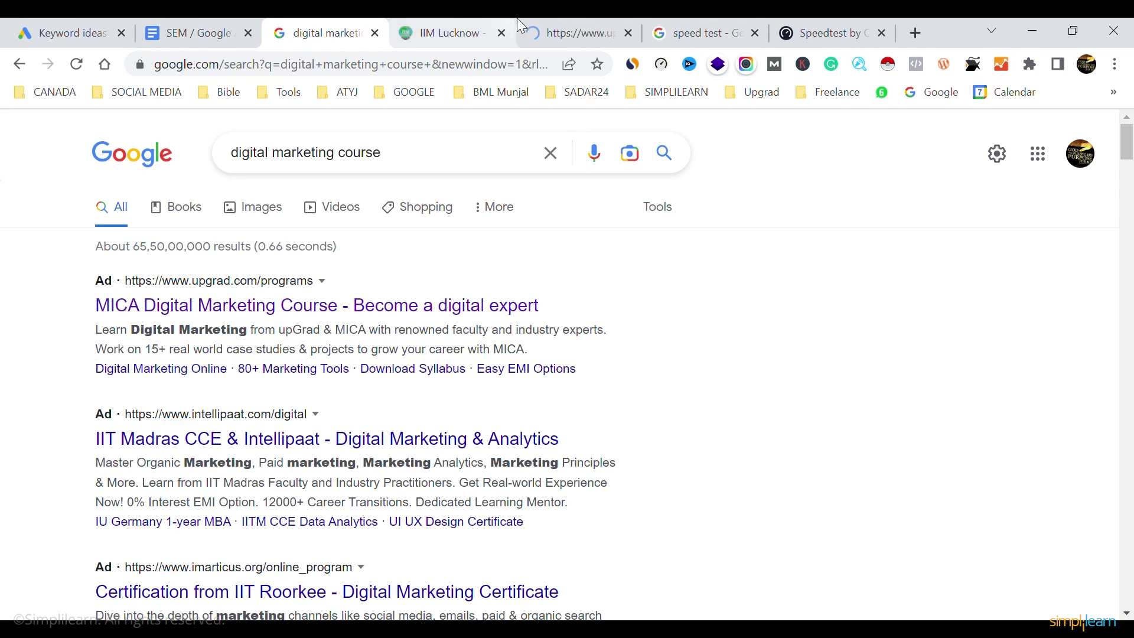
pyautogui.click(576, 33)
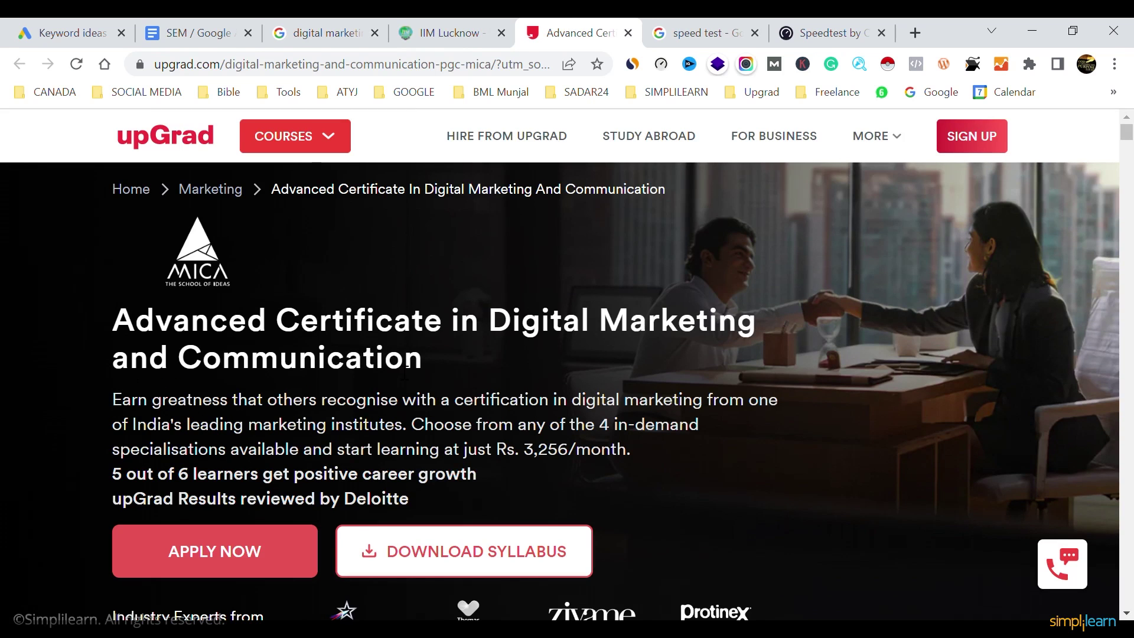
pyautogui.moveTo(490, 322); pyautogui.dragTo(573, 345)
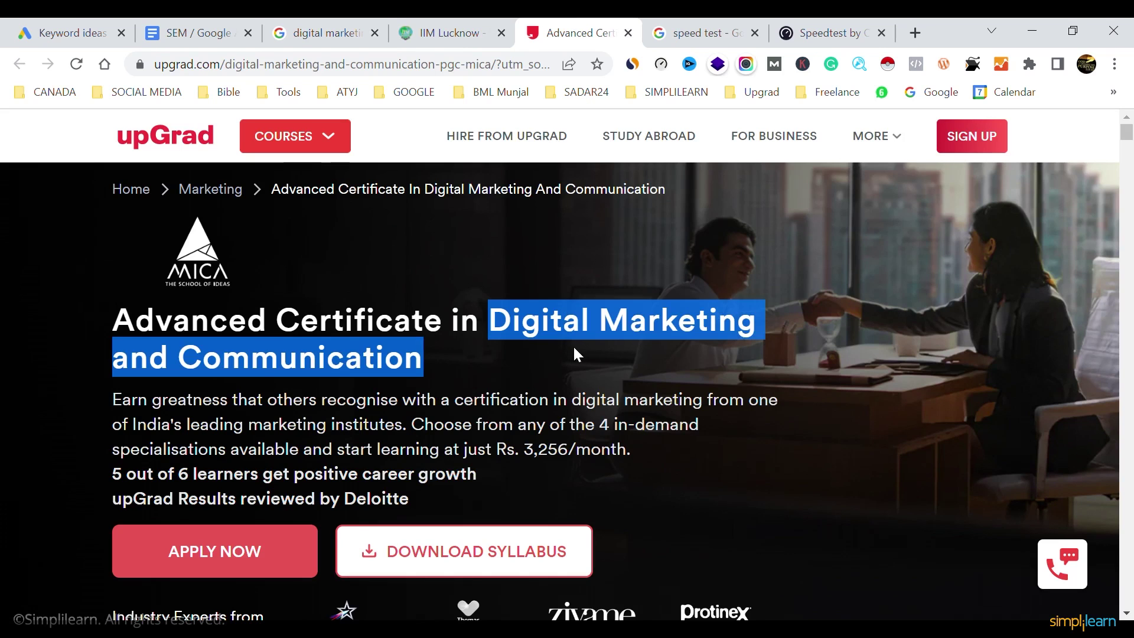
pyautogui.click(332, 22)
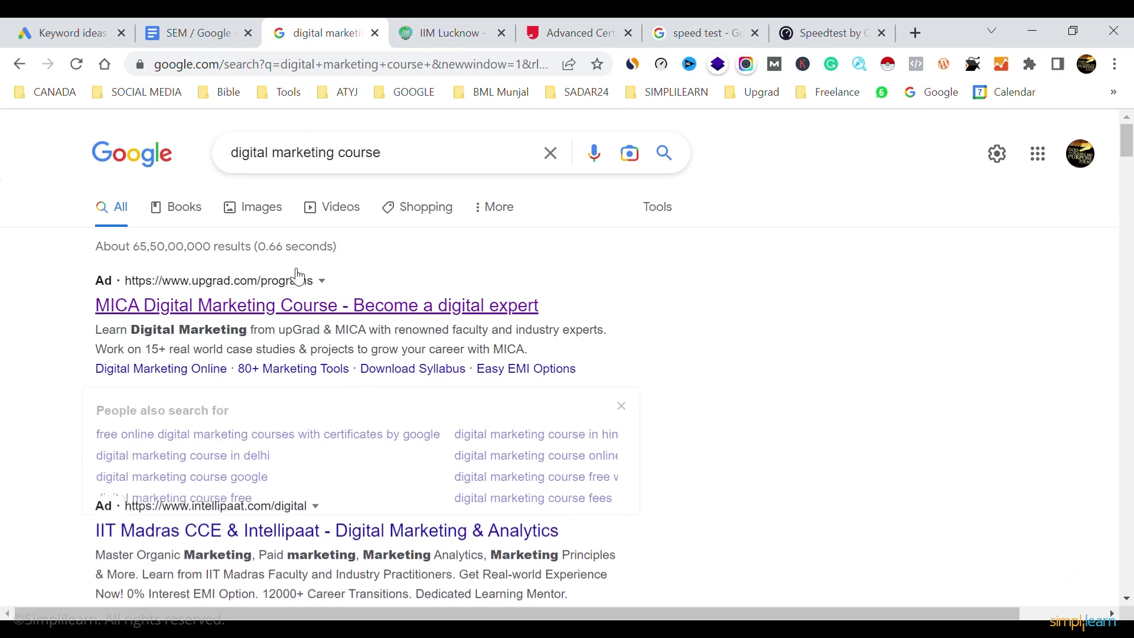
pyautogui.click(622, 406)
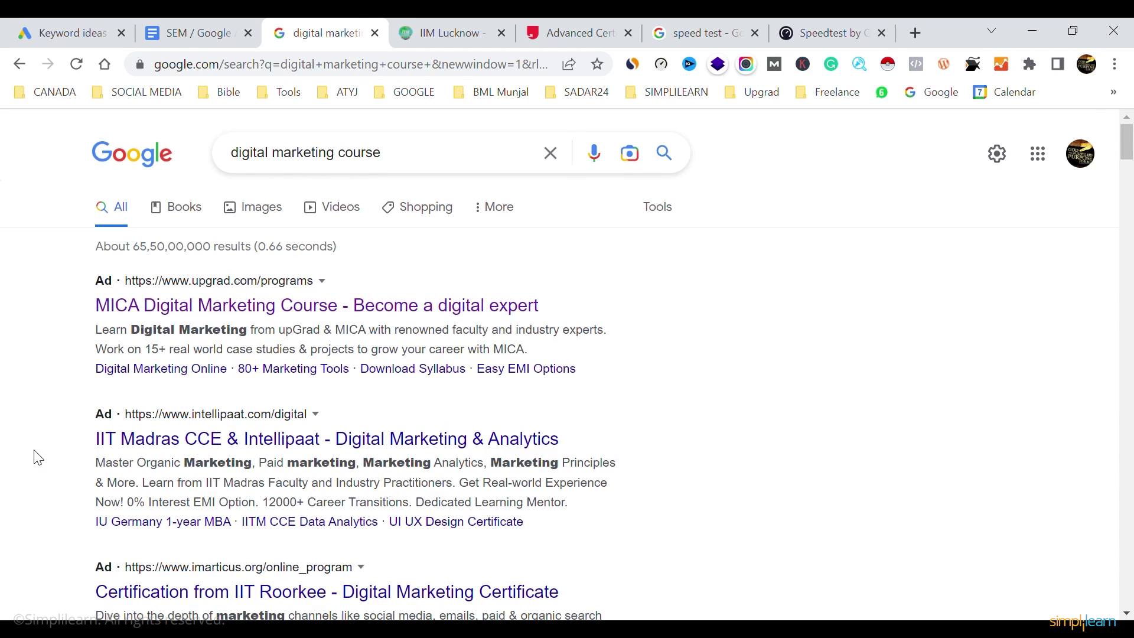
pyautogui.scroll(-1, 36, 459)
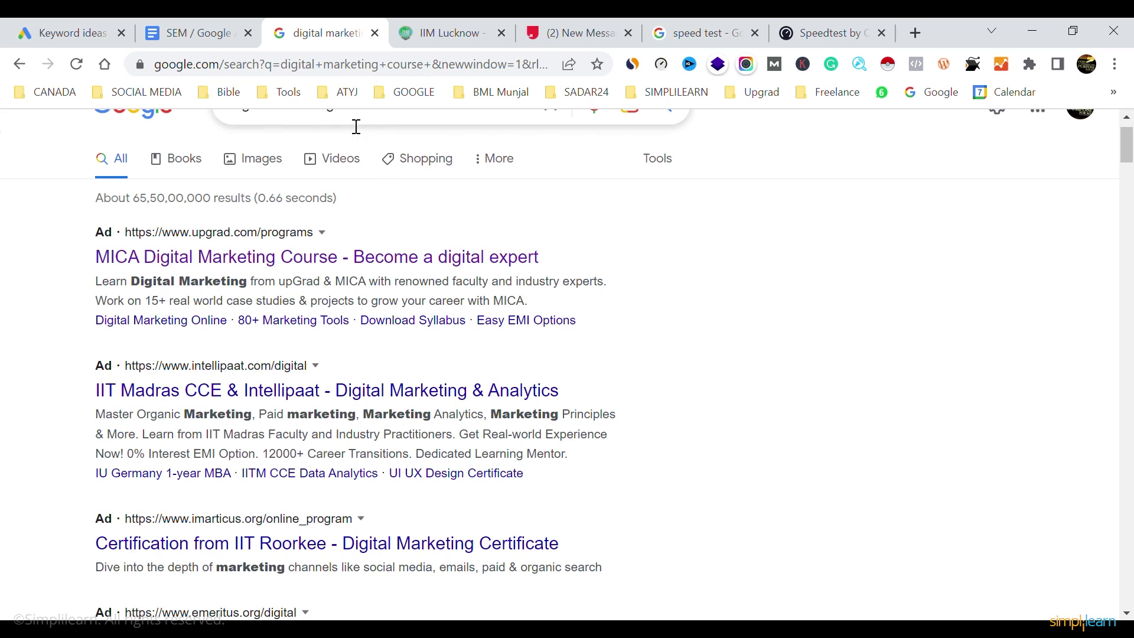
pyautogui.scroll(1, 407, 213)
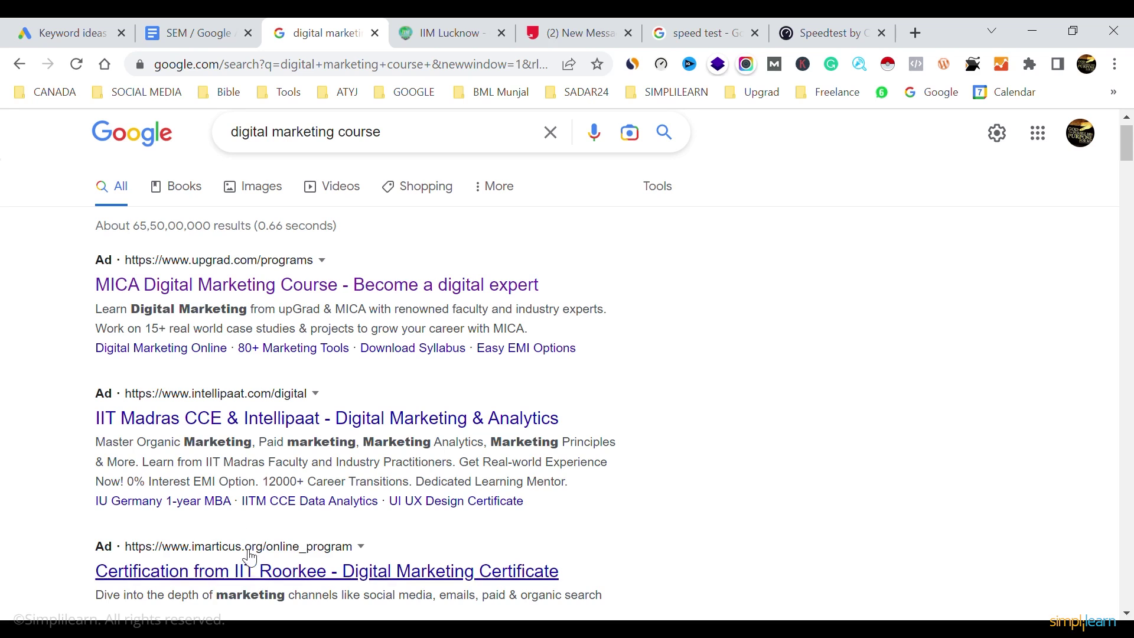
# From Keyword Planner, switch accounts by signing in with another Google account's e-mail and password
pyautogui.click(219, 26)
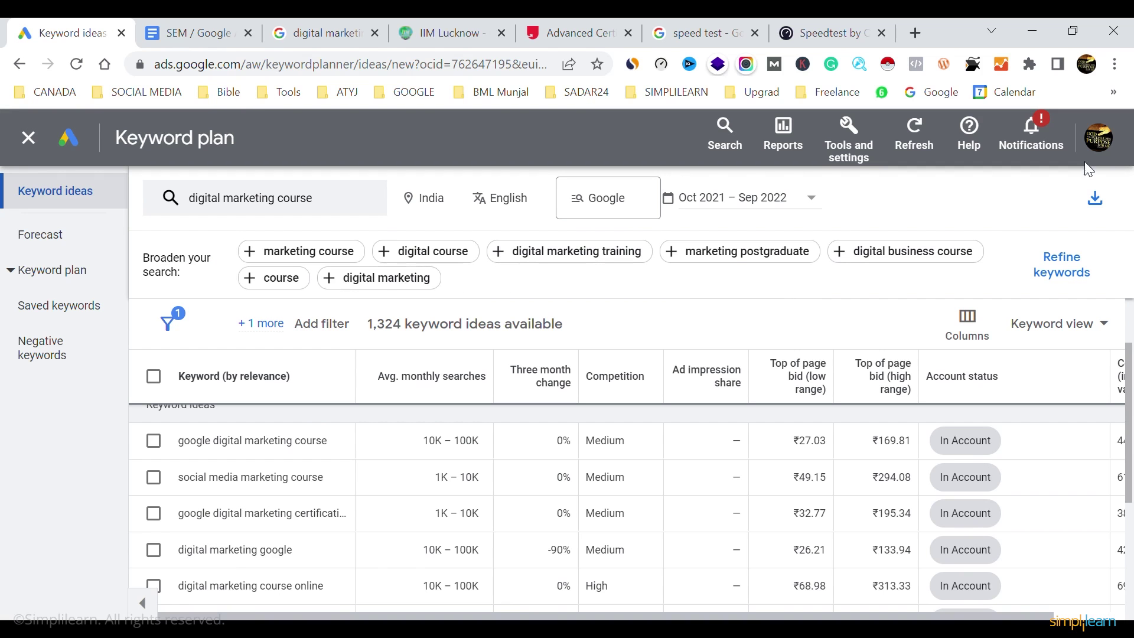
pyautogui.click(1108, 152)
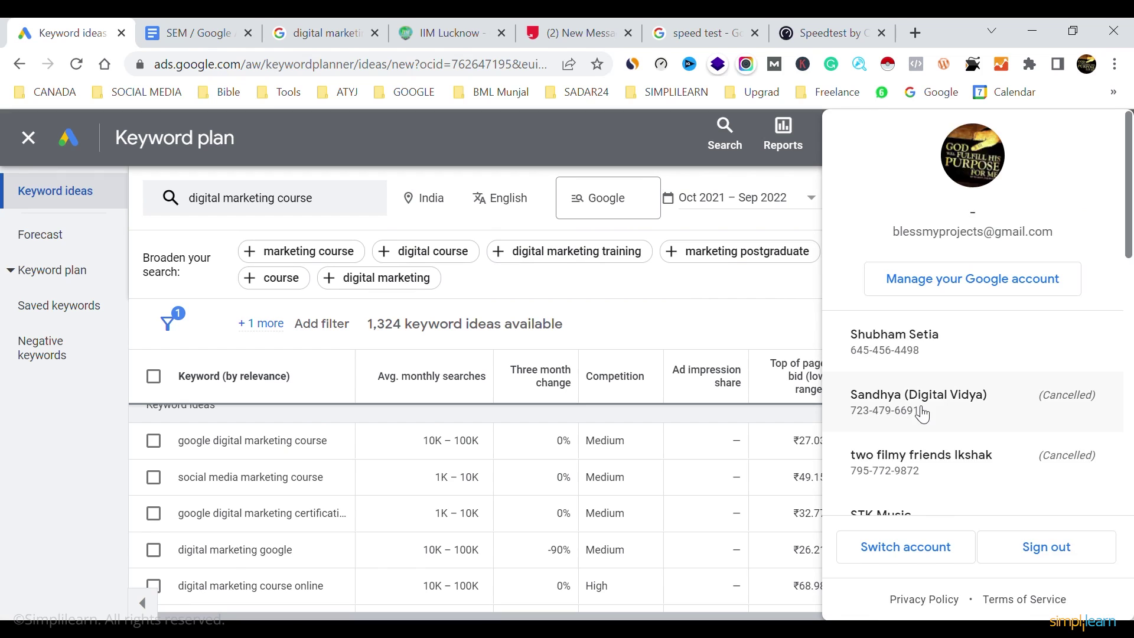
pyautogui.scroll(-5, 923, 413)
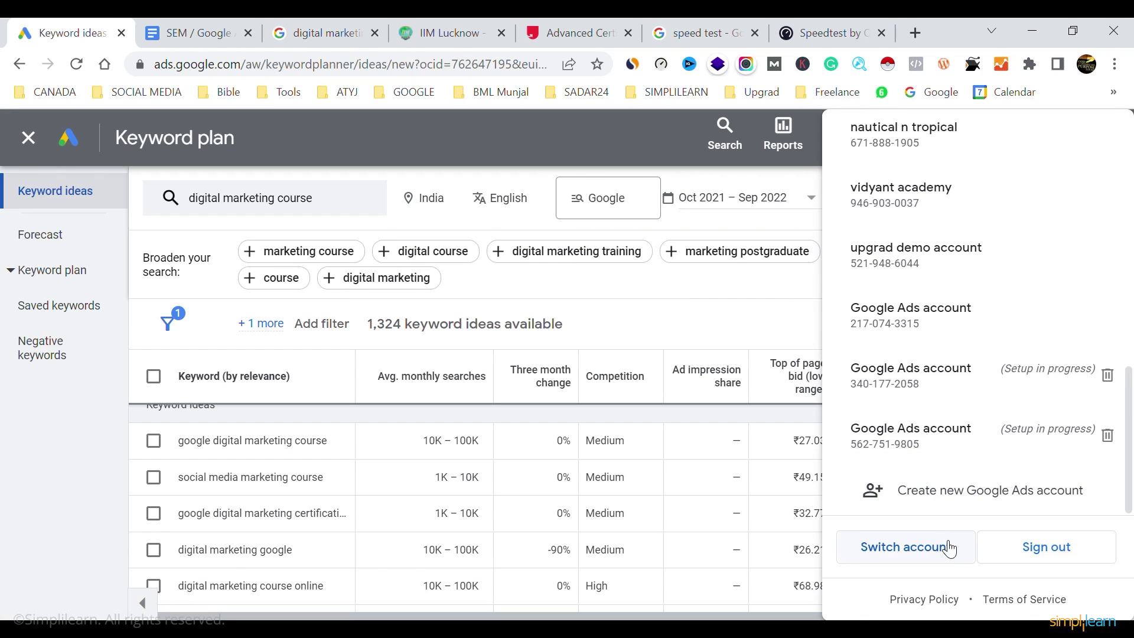
pyautogui.click(950, 550)
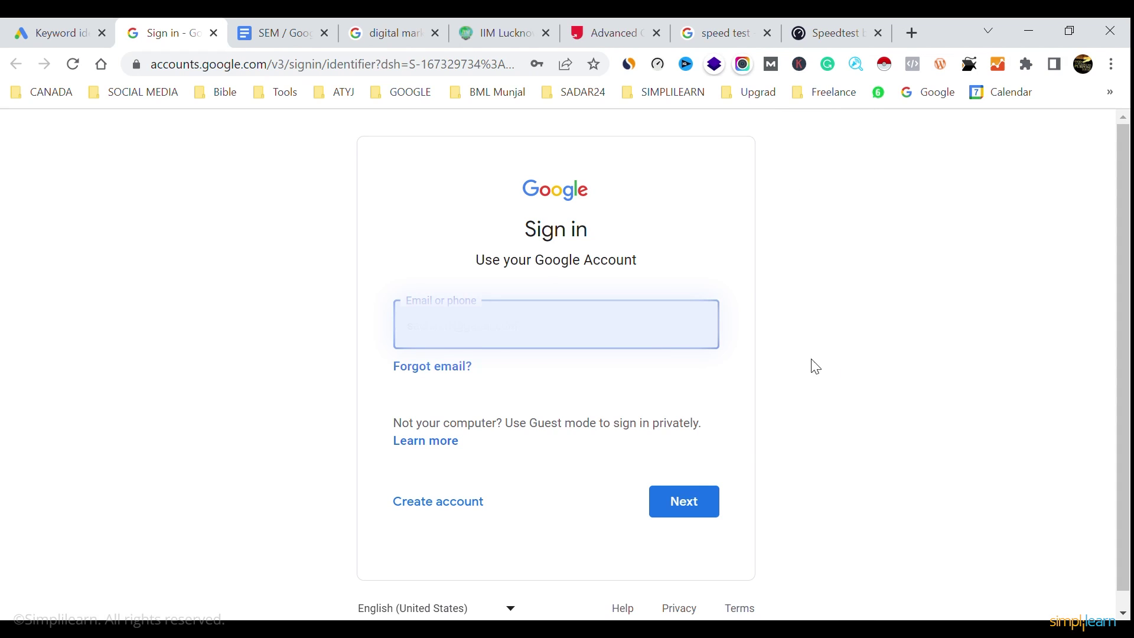
pyautogui.click(687, 501)
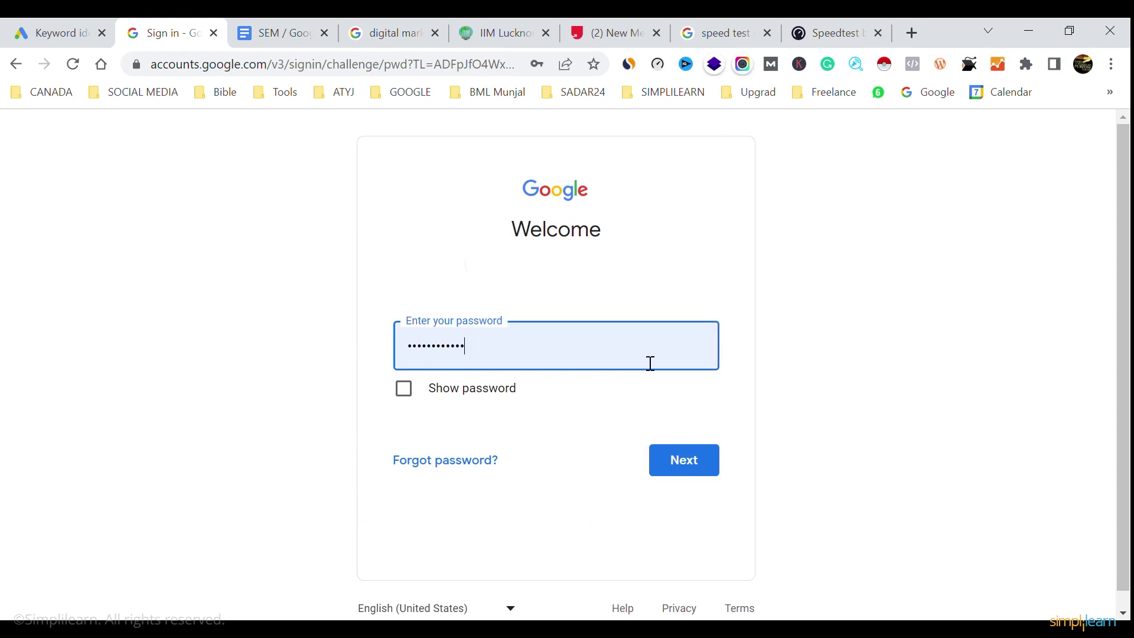
pyautogui.click(702, 455)
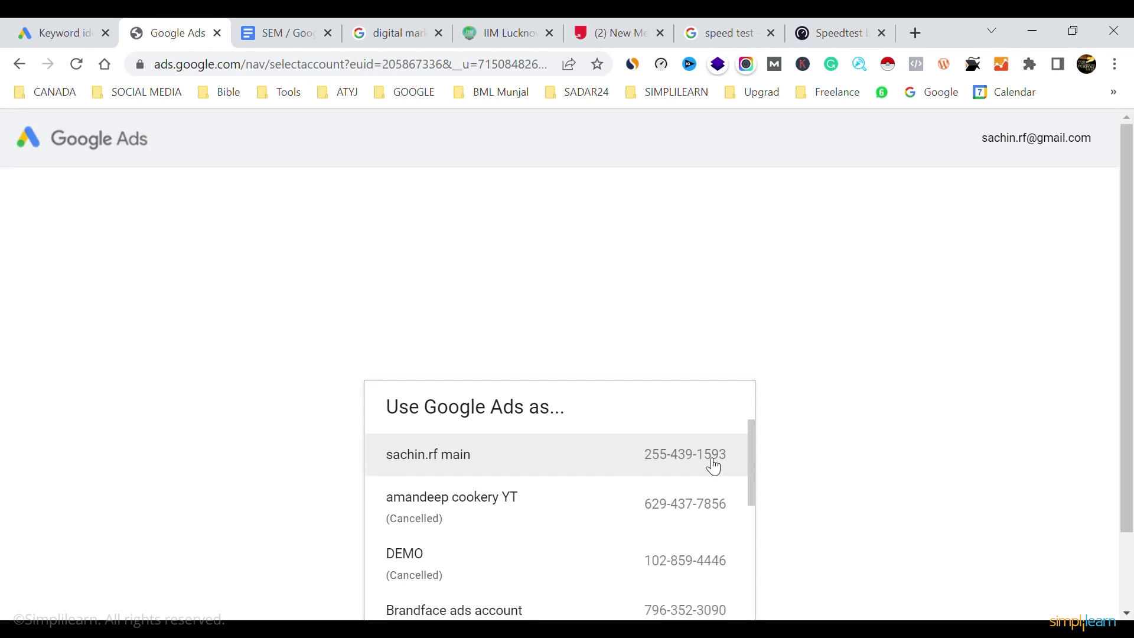
# Open an Ebabykart account from the Google Ads account list and switch its workspace to Search campaigns
pyautogui.scroll(-1, 607, 528)
pyautogui.scroll(-4, 606, 528)
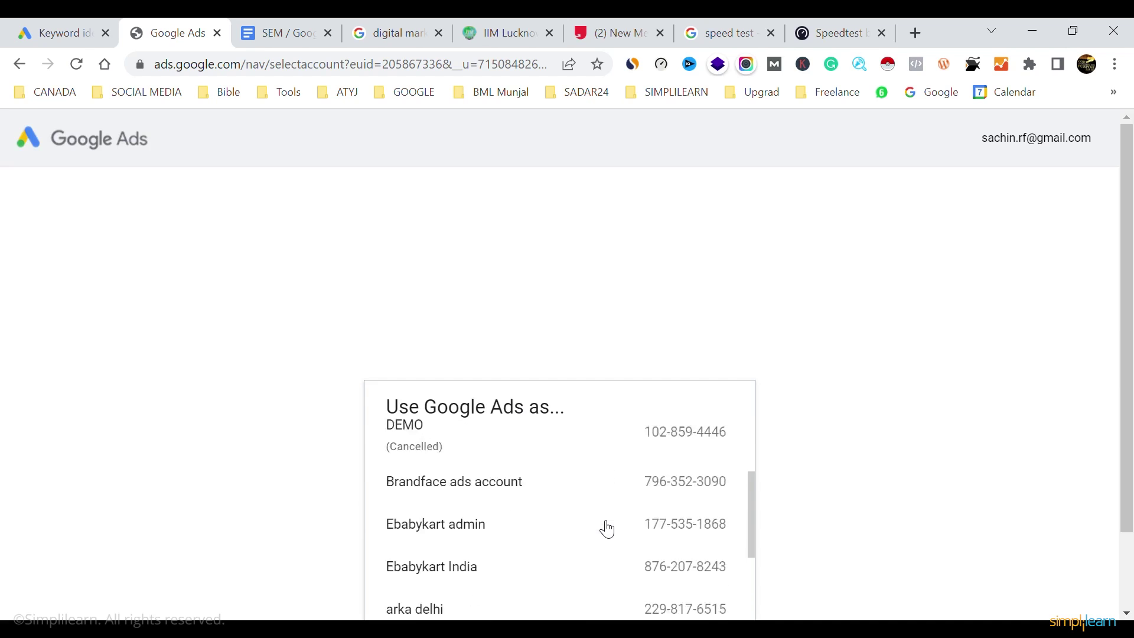
pyautogui.click(539, 435)
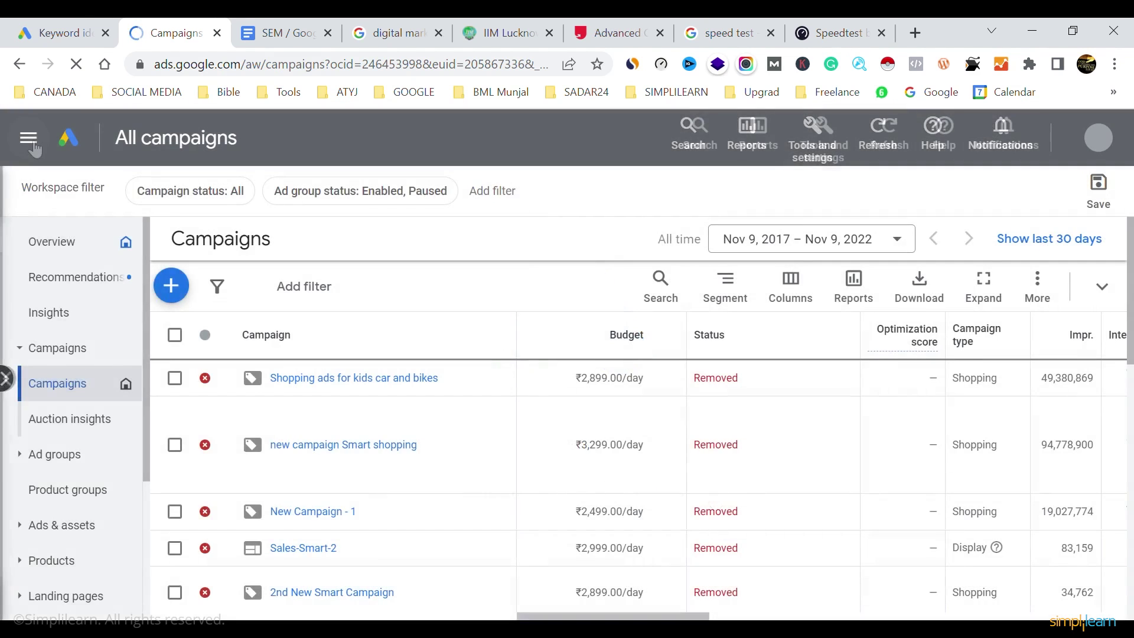
pyautogui.moveTo(30, 172)
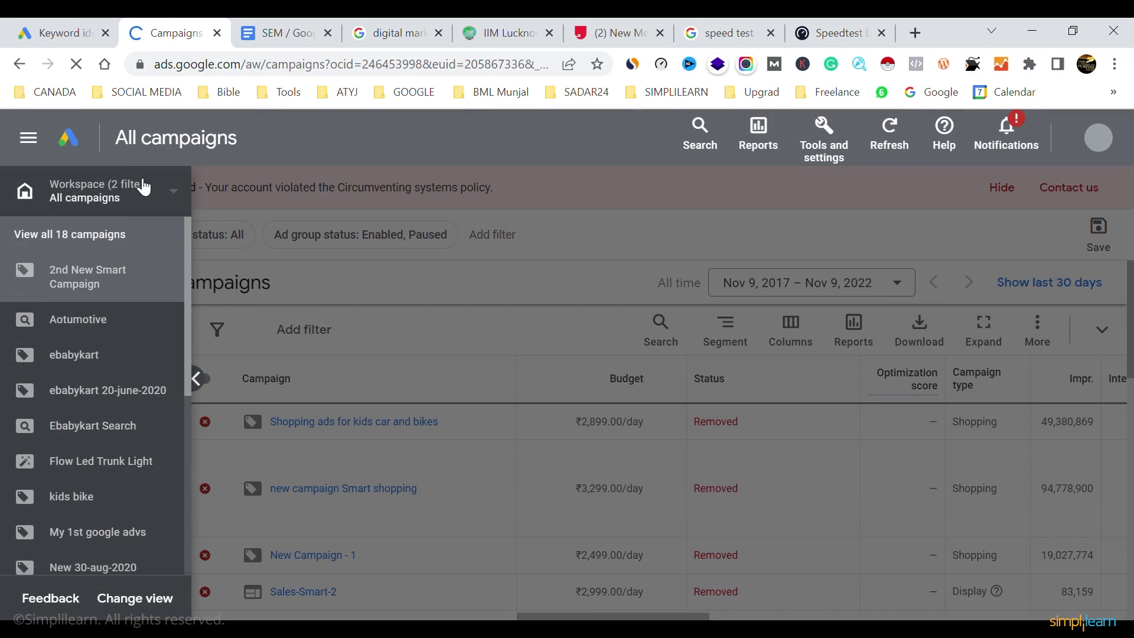
pyautogui.click(178, 198)
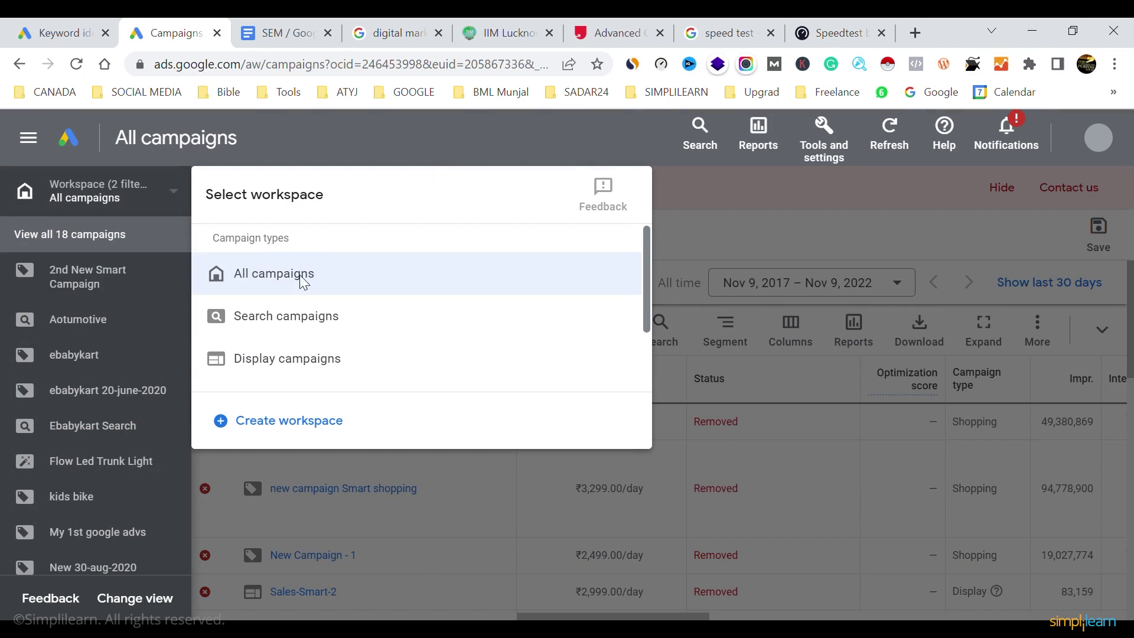
pyautogui.click(306, 323)
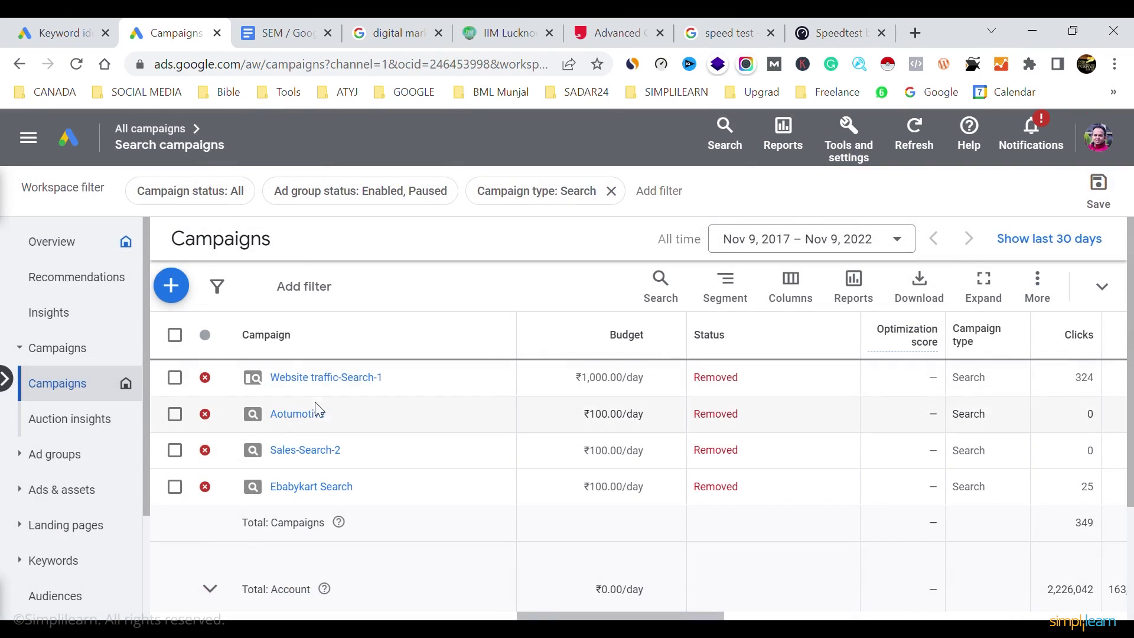
# Open the Website traffic-Search-1 campaign and review its ad group's clicks, CTR, cost and conversion columns
pyautogui.click(309, 379)
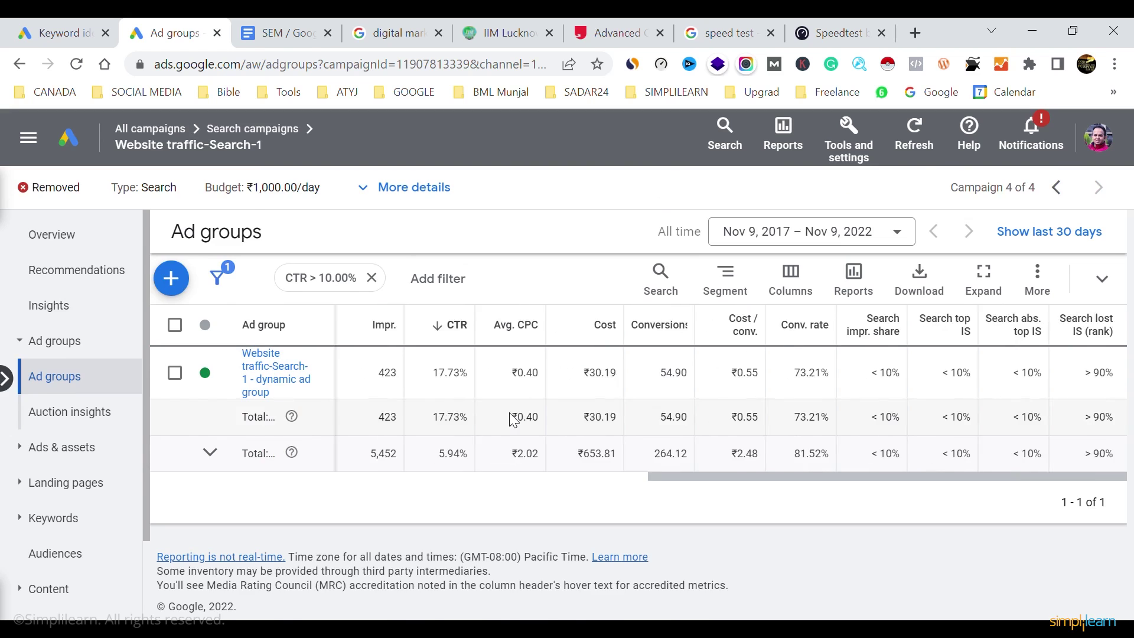
pyautogui.hscroll(5, 510, 413)
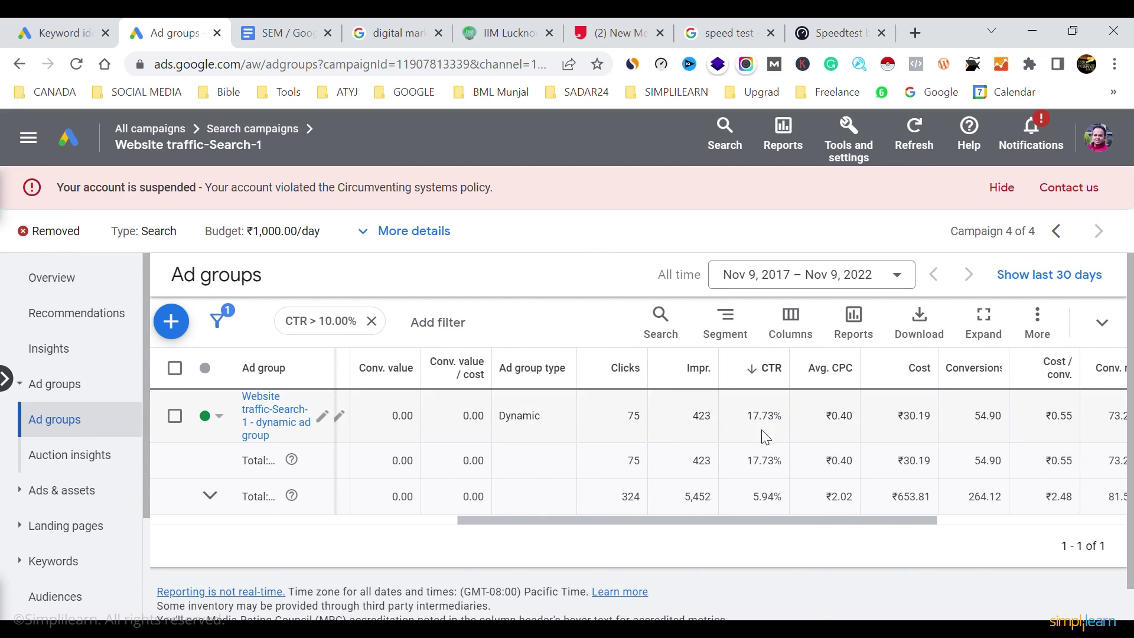
pyautogui.hscroll(7, 762, 435)
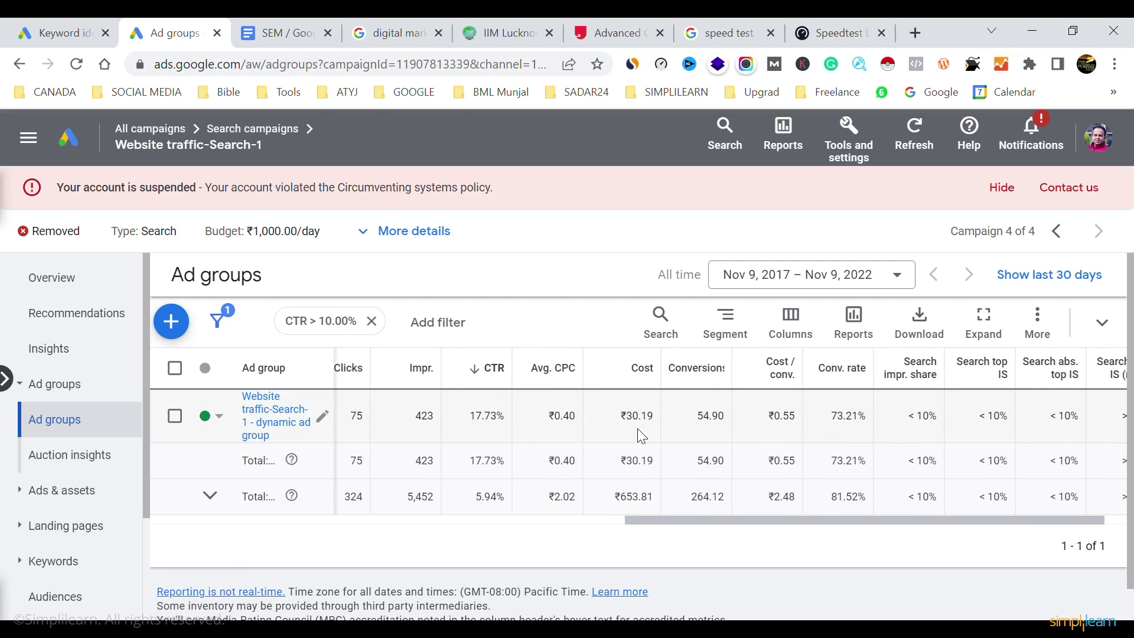
# Open the campaign's Search keywords list and hide the account suspension notice
pyautogui.scroll(-2, 58, 488)
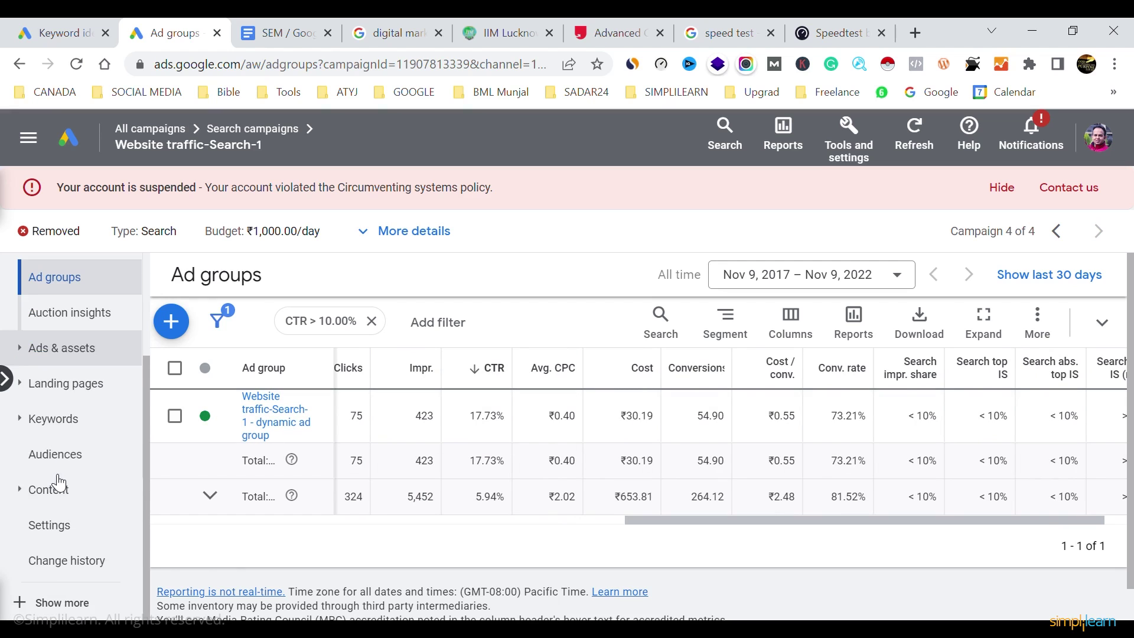
pyautogui.click(26, 426)
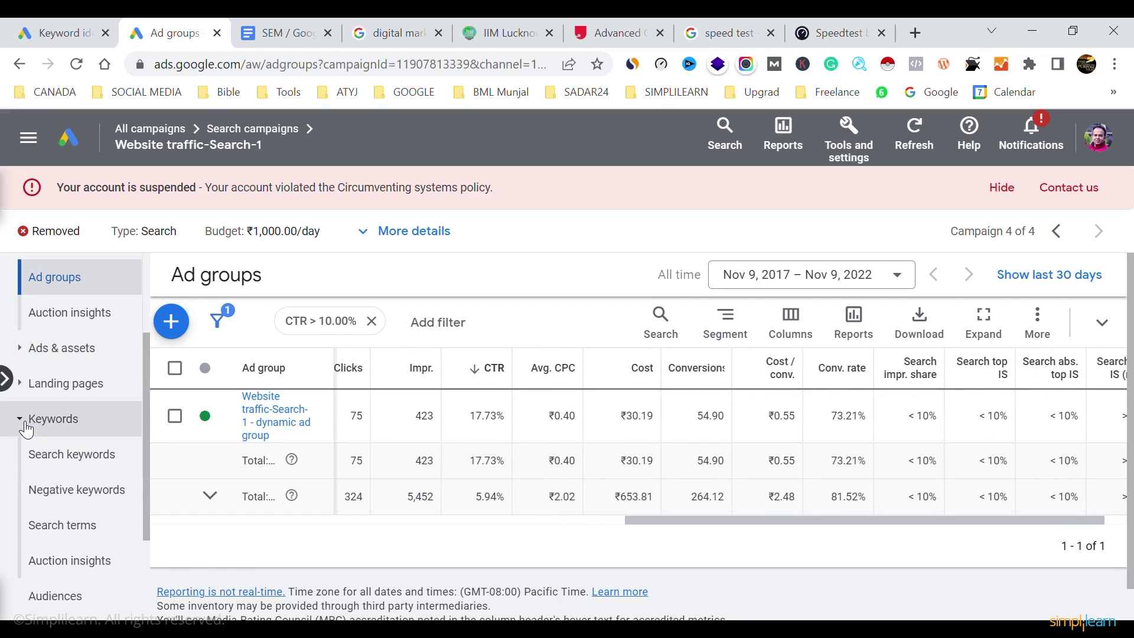
pyautogui.click(89, 455)
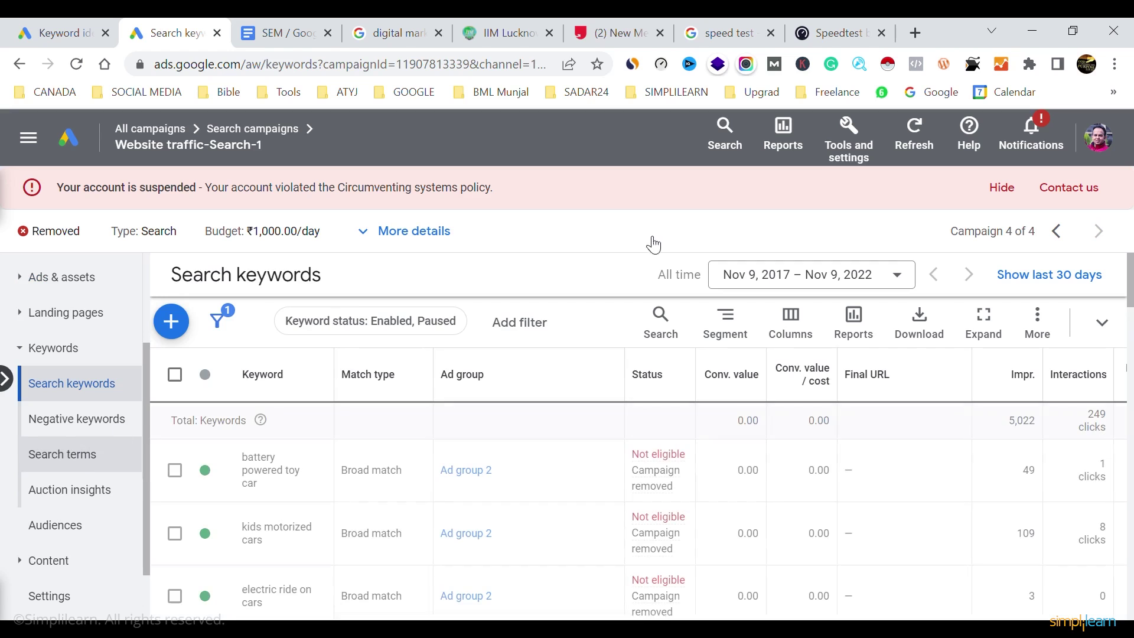
pyautogui.click(1009, 187)
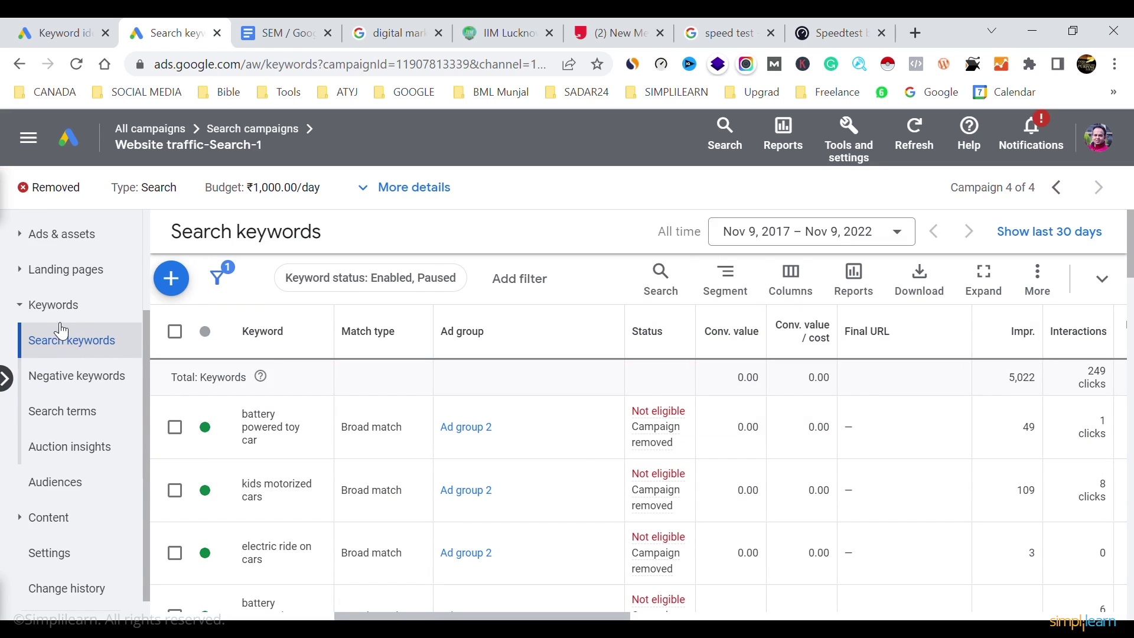
# Examine the keywords' historical Quality Score, expected CTR, landing page experience and ad relevance ratings
pyautogui.hscroll(10, 852, 465)
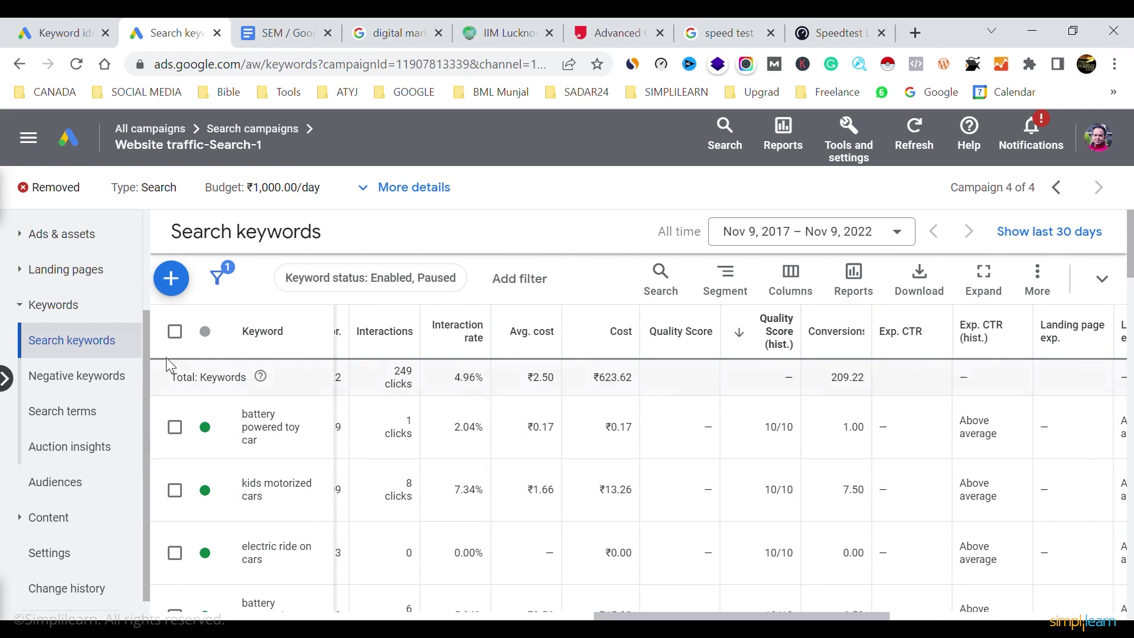
pyautogui.click(175, 332)
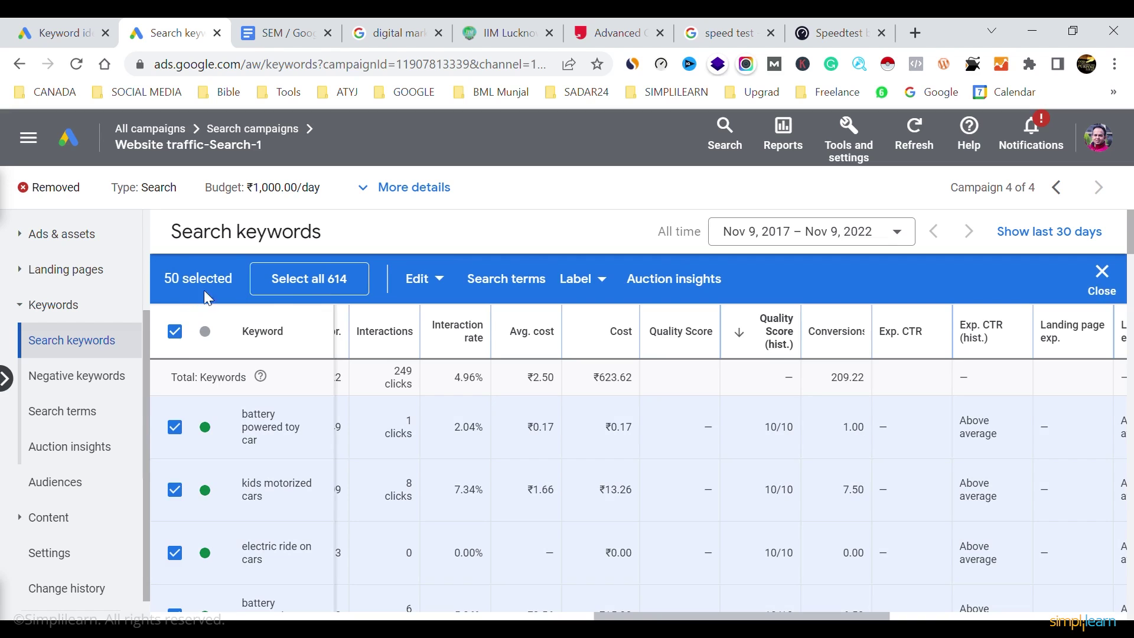
pyautogui.click(175, 332)
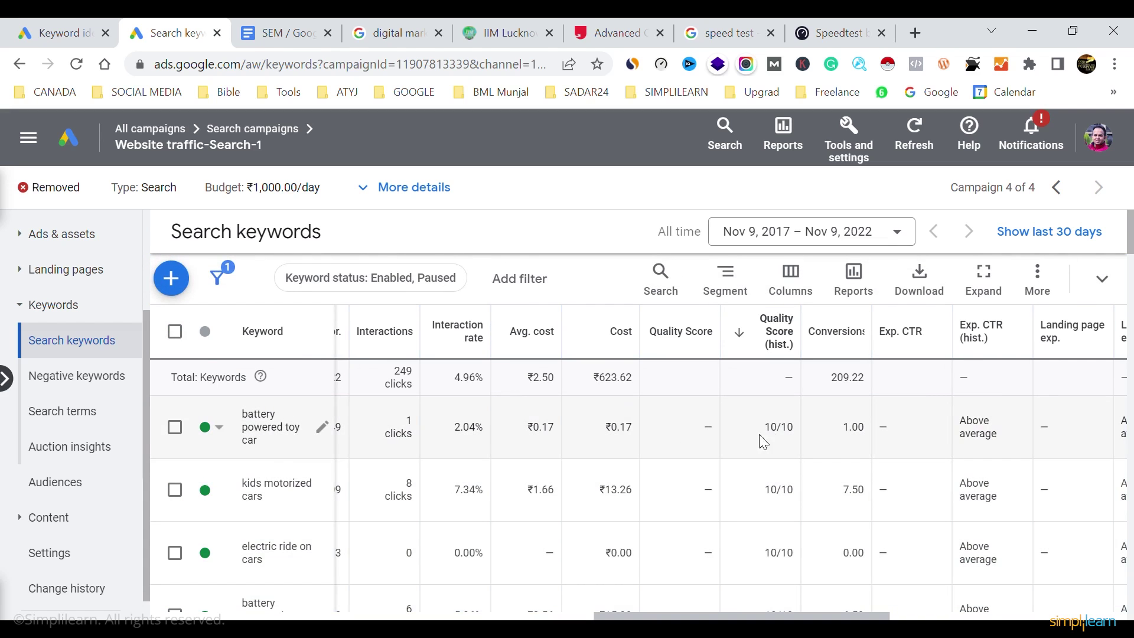
pyautogui.hscroll(5, 786, 439)
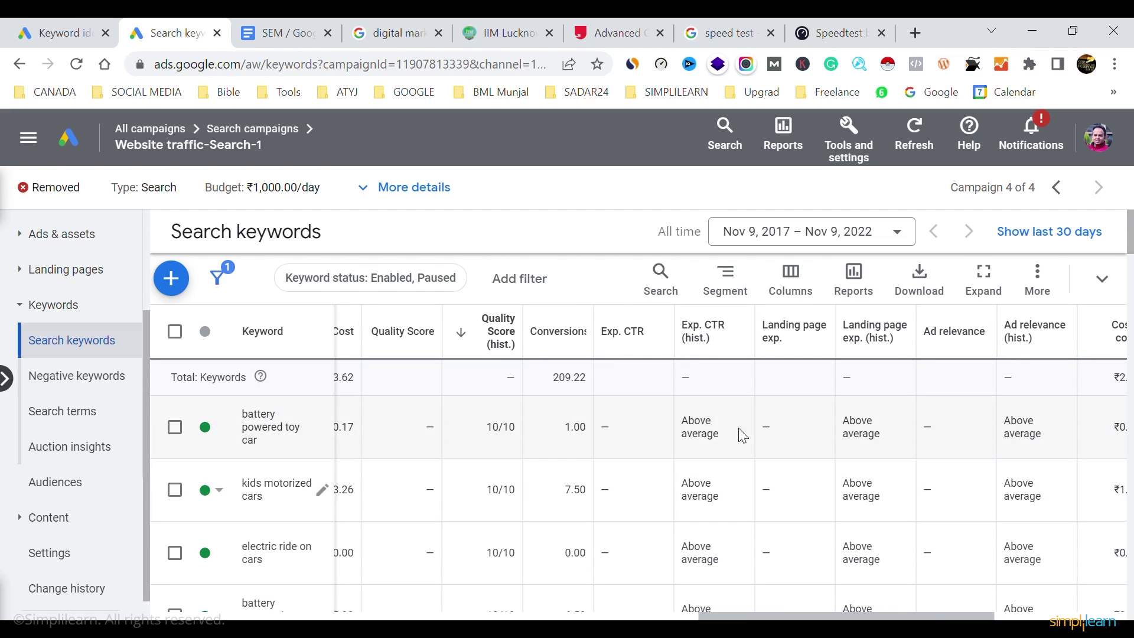
pyautogui.moveTo(684, 422); pyautogui.dragTo(720, 441)
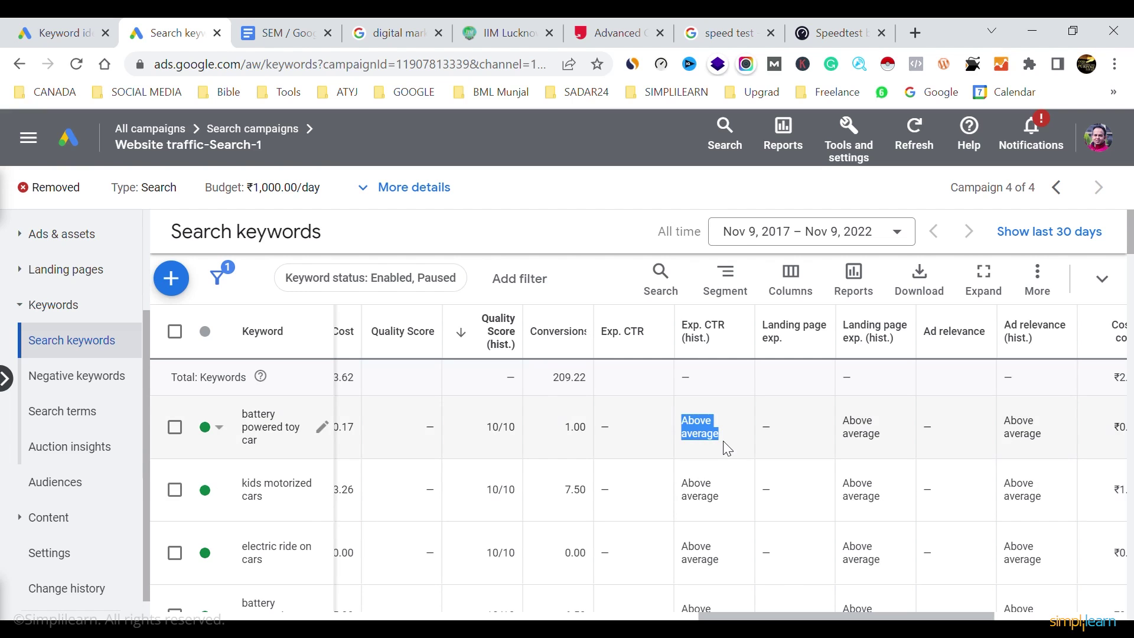
pyautogui.click(716, 428)
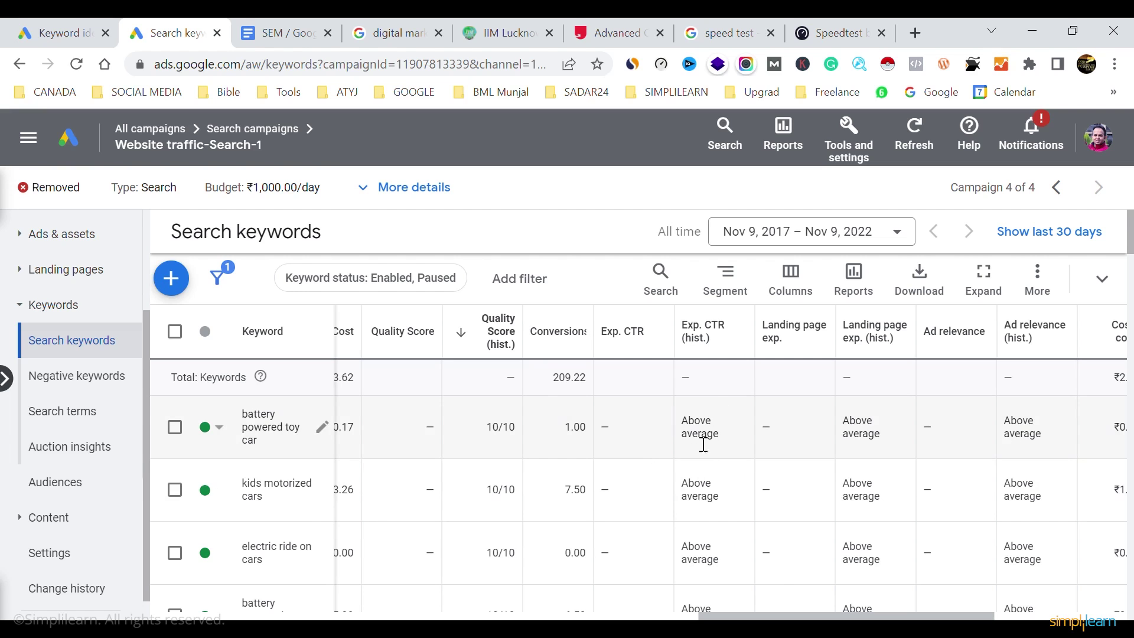
# Compare the historical expected CTR, landing page experience and ad relevance ratings of the "battery powered toy car" keyword
pyautogui.moveTo(897, 440); pyautogui.dragTo(858, 426)
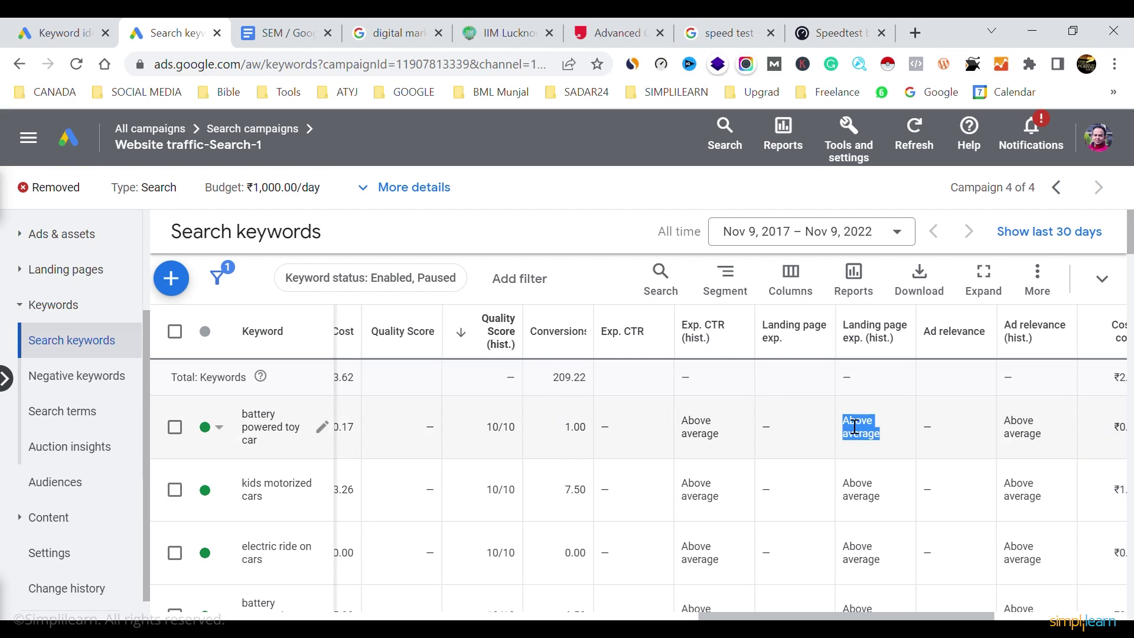
pyautogui.click(1044, 443)
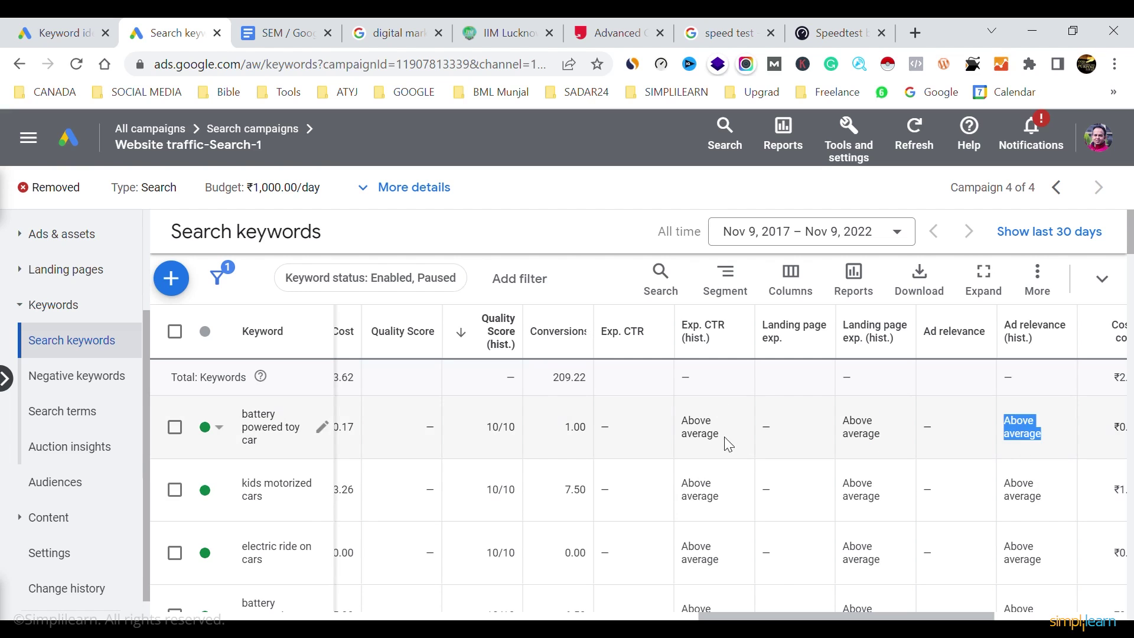
pyautogui.moveTo(674, 416); pyautogui.dragTo(1044, 451)
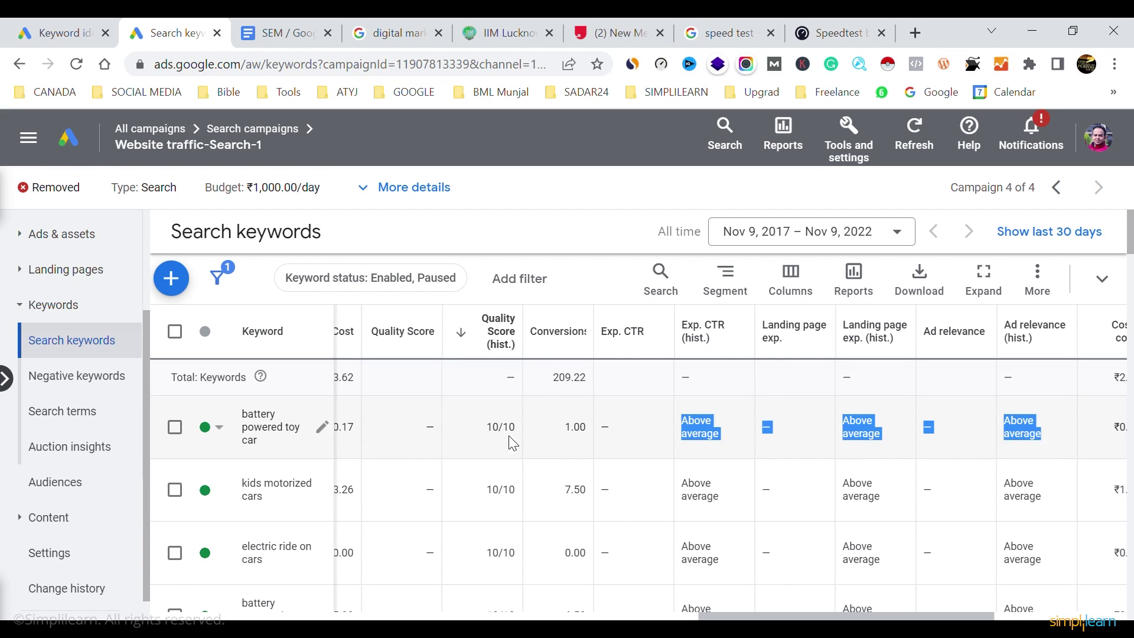
# Check the "car toy" keyword's historical expected CTR, ad relevance and landing page experience against its Quality Score
pyautogui.scroll(-3, 801, 518)
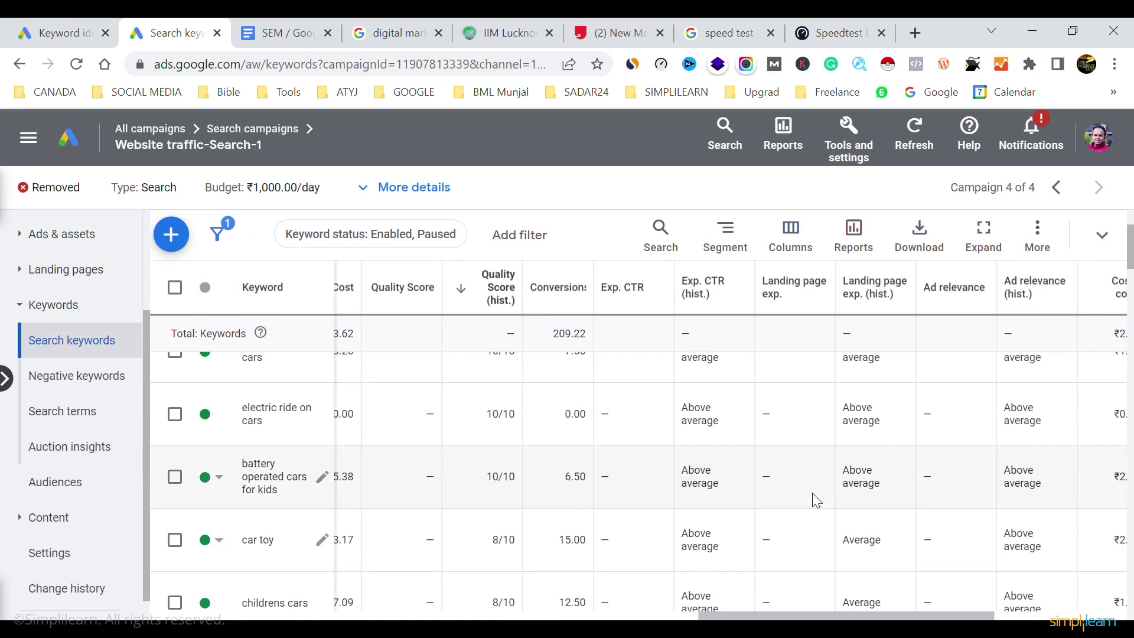
pyautogui.moveTo(685, 534); pyautogui.dragTo(728, 557)
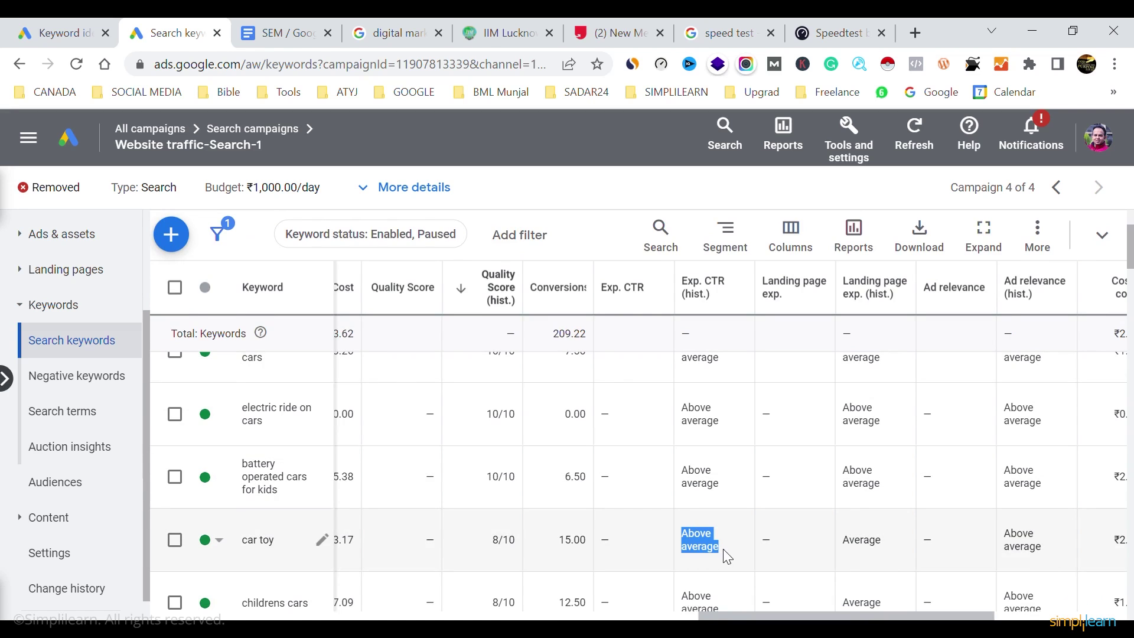
pyautogui.moveTo(999, 535); pyautogui.dragTo(1027, 540)
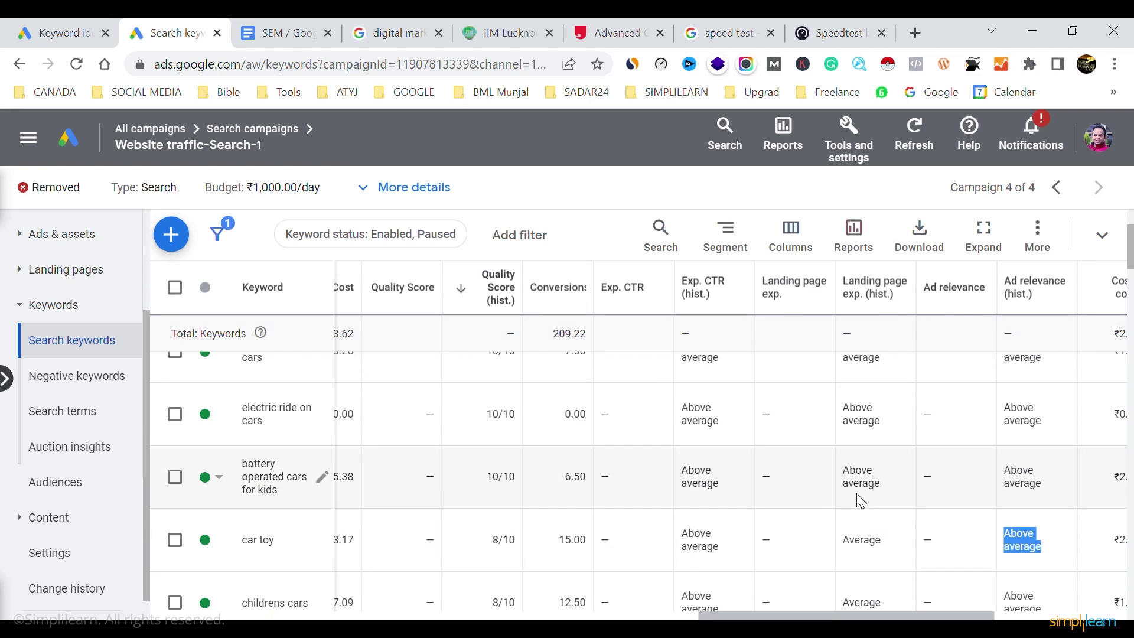
pyautogui.moveTo(842, 540); pyautogui.dragTo(885, 544)
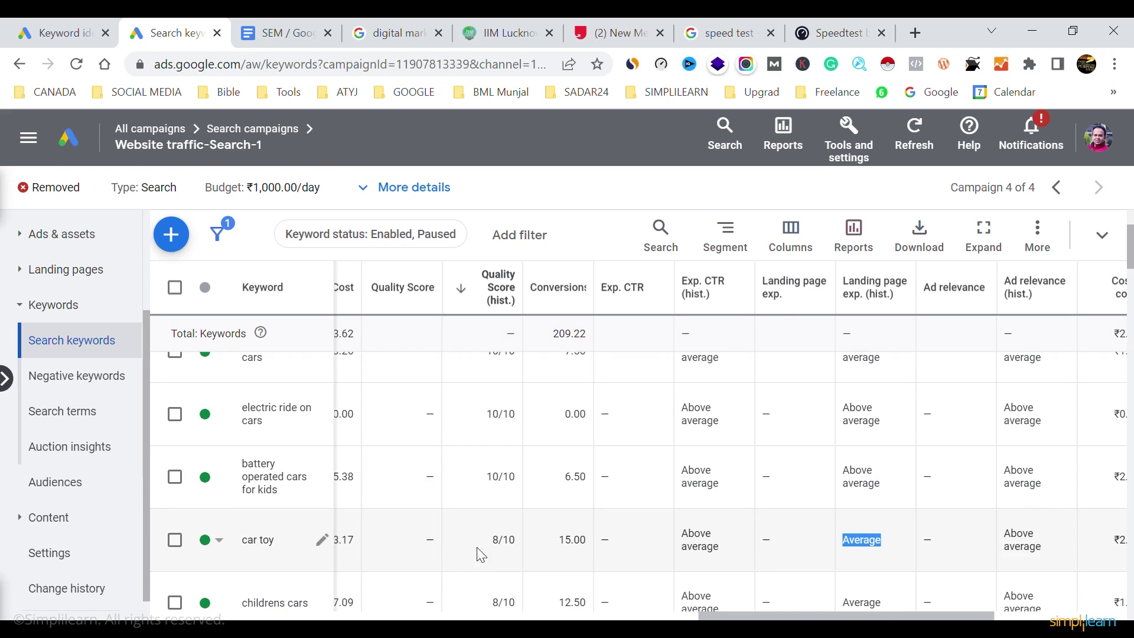
# Find the "kids ride on" keyword and highlight its historical expected CTR, landing page experience and ad relevance ratings
pyautogui.scroll(-10, 712, 512)
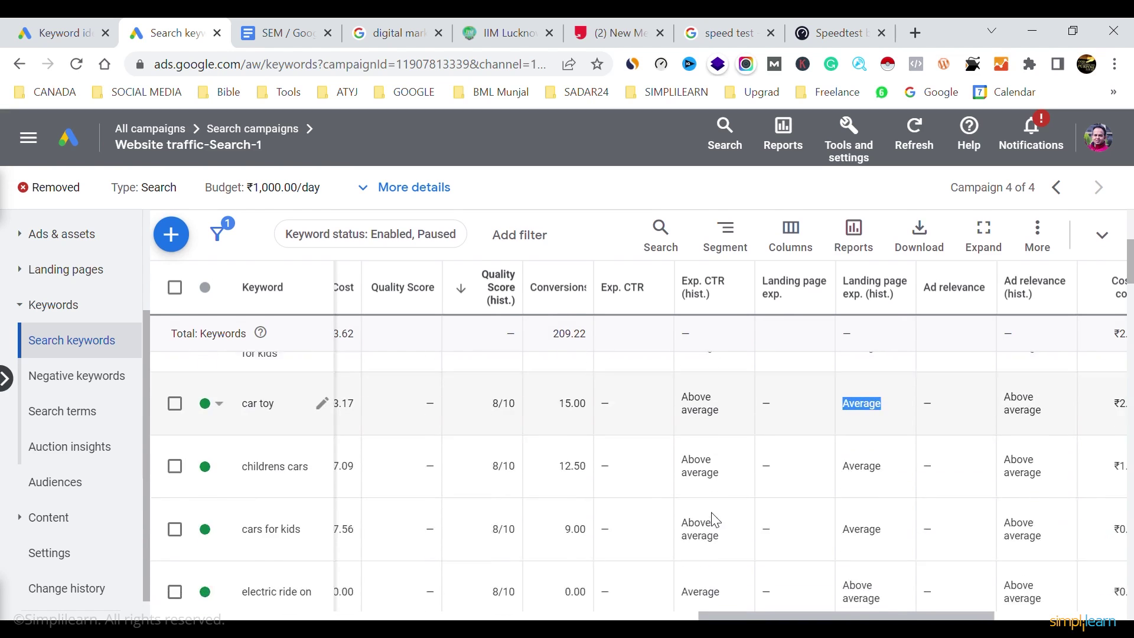
pyautogui.scroll(-15, 721, 521)
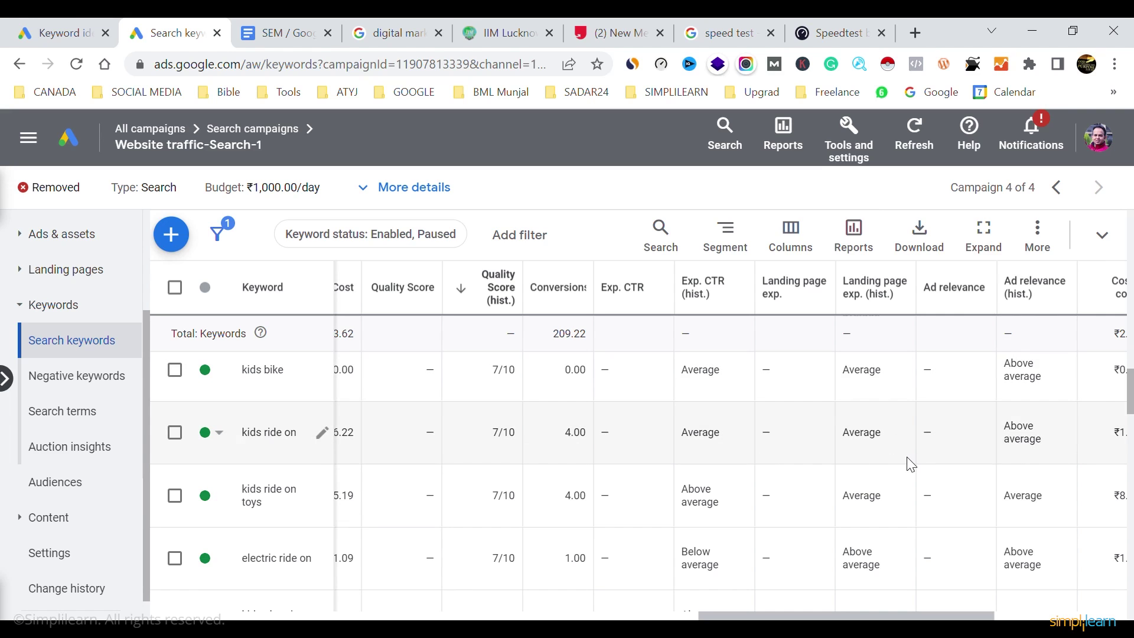
pyautogui.moveTo(683, 435); pyautogui.dragTo(722, 438)
pyautogui.moveTo(843, 437); pyautogui.dragTo(886, 444)
pyautogui.moveTo(1051, 438); pyautogui.dragTo(1003, 423)
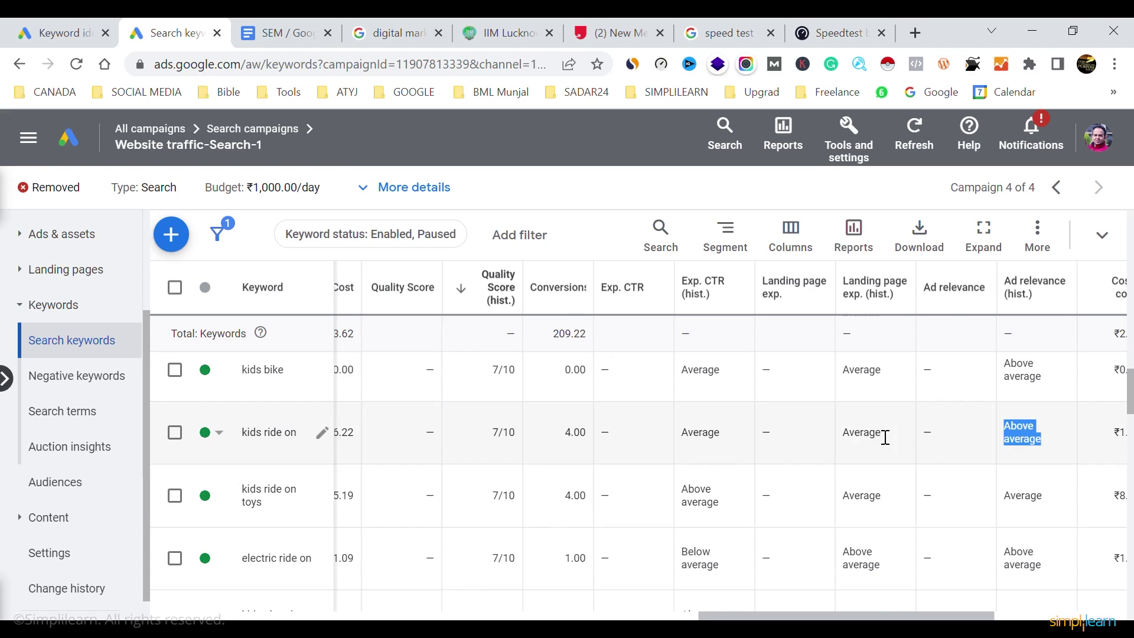
# Find the "car for kids to drive" keyword and inspect its historical ad relevance, landing page experience and expected CTR ratings
pyautogui.scroll(-9, 885, 437)
pyautogui.scroll(3, 881, 436)
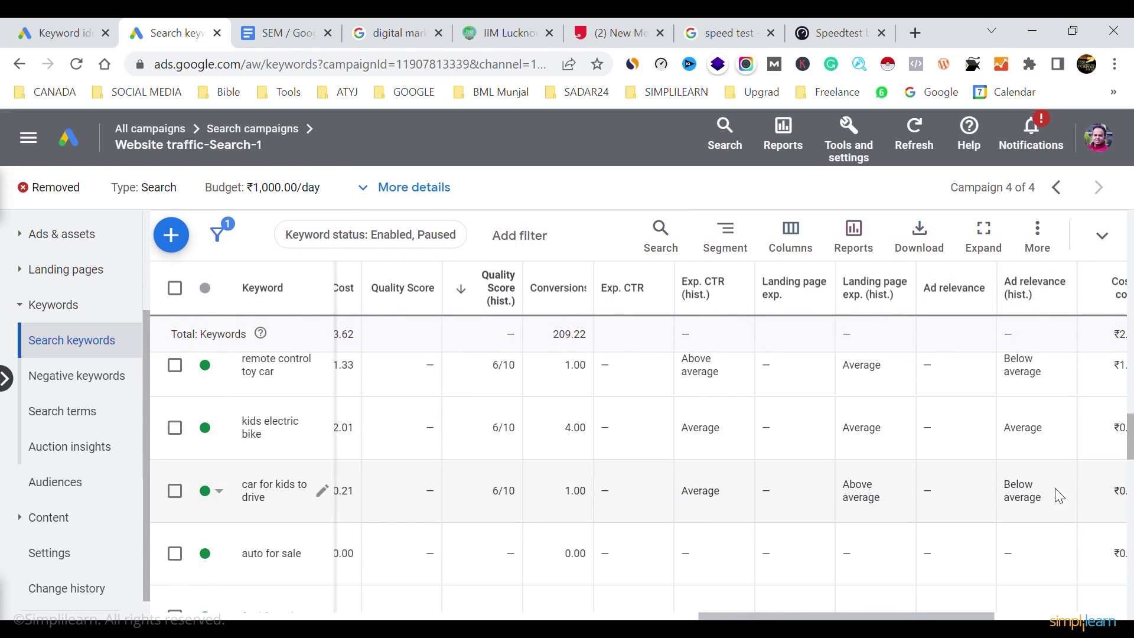
pyautogui.moveTo(1004, 485); pyautogui.dragTo(1054, 505)
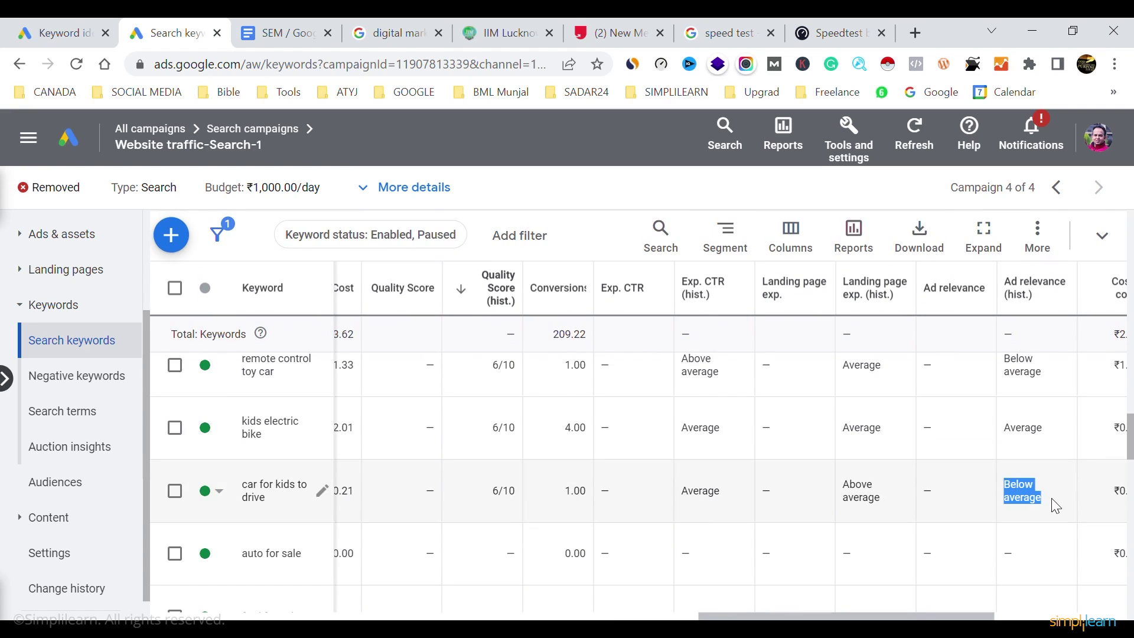
pyautogui.moveTo(851, 486); pyautogui.dragTo(892, 508)
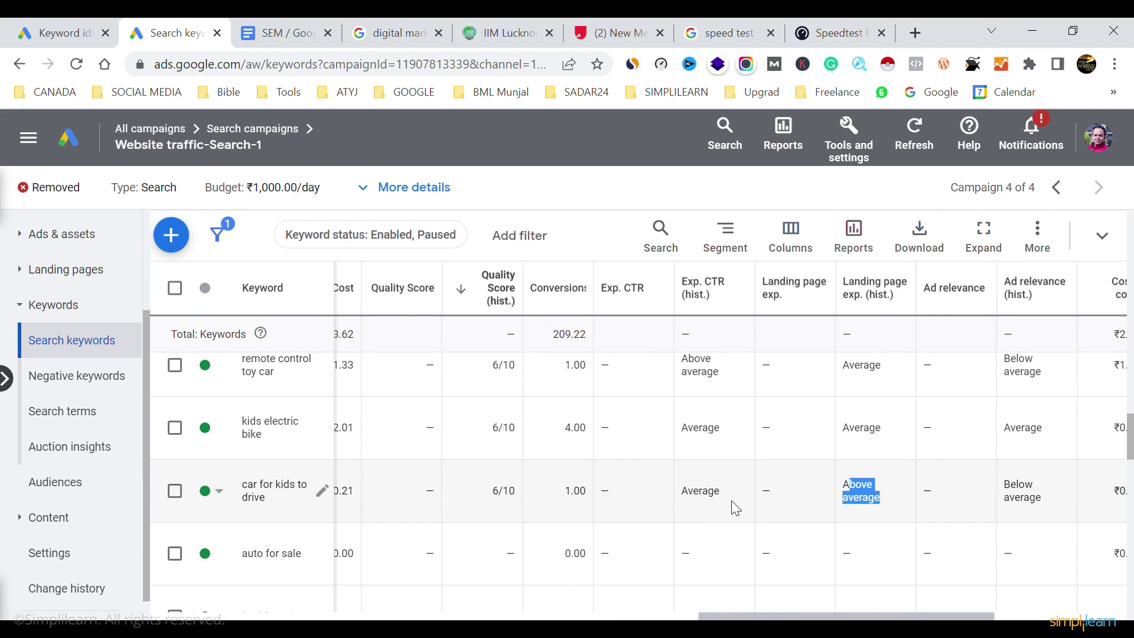
pyautogui.moveTo(681, 493); pyautogui.dragTo(728, 497)
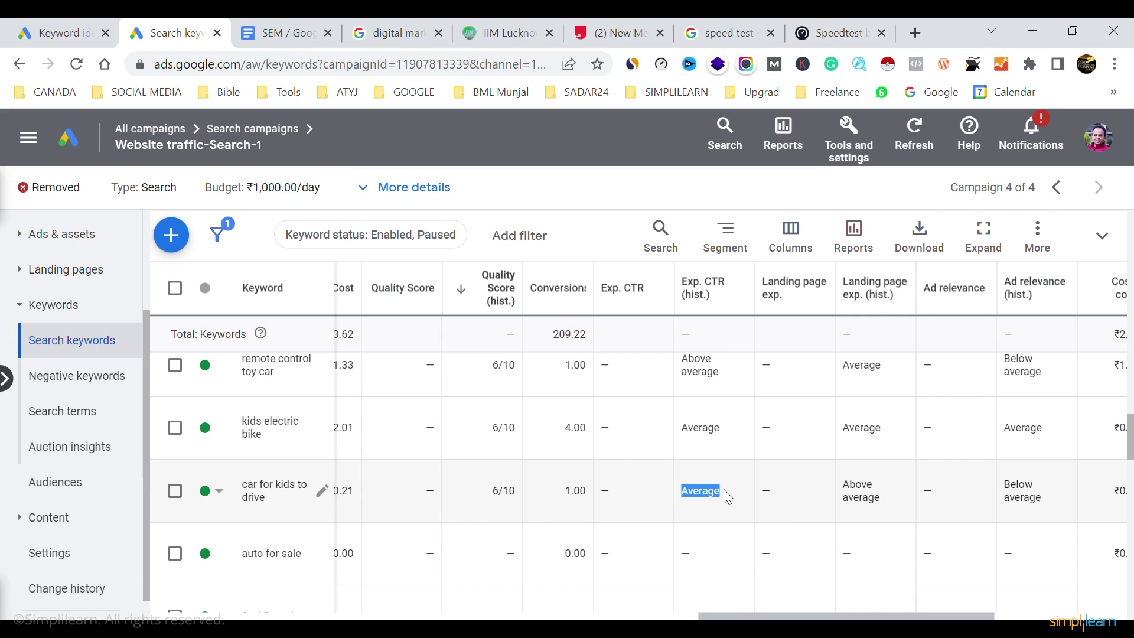
pyautogui.moveTo(1062, 499); pyautogui.dragTo(1004, 489)
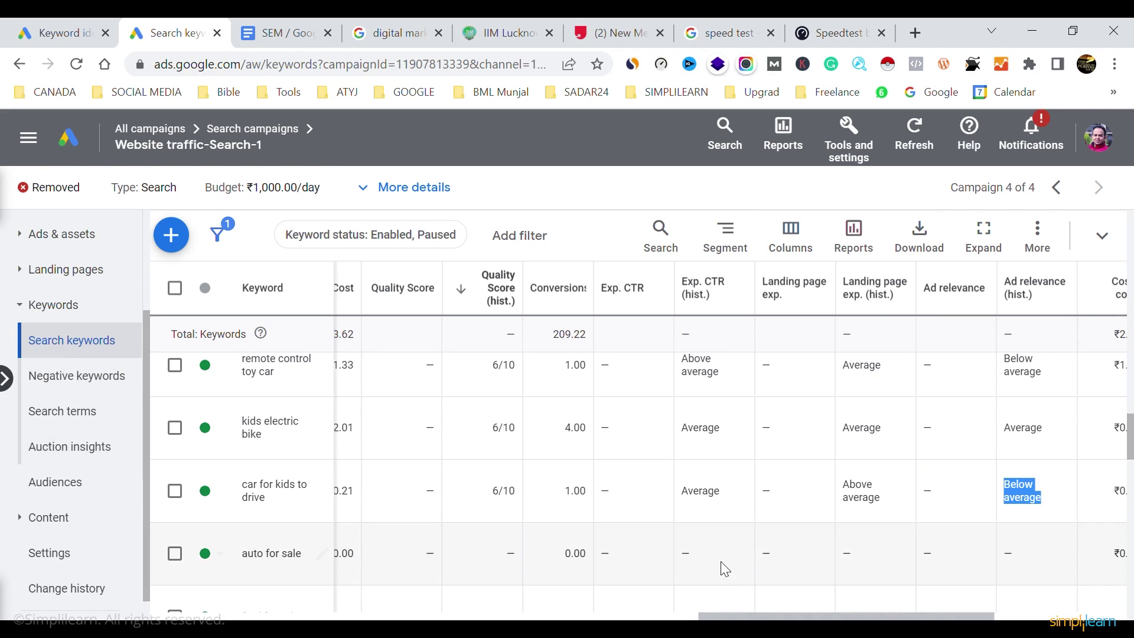
# Review the keyword table's match type, ad group, status, impressions, cost, Quality Score, conversion and estimated bid columns
pyautogui.hscroll(6, 989, 501)
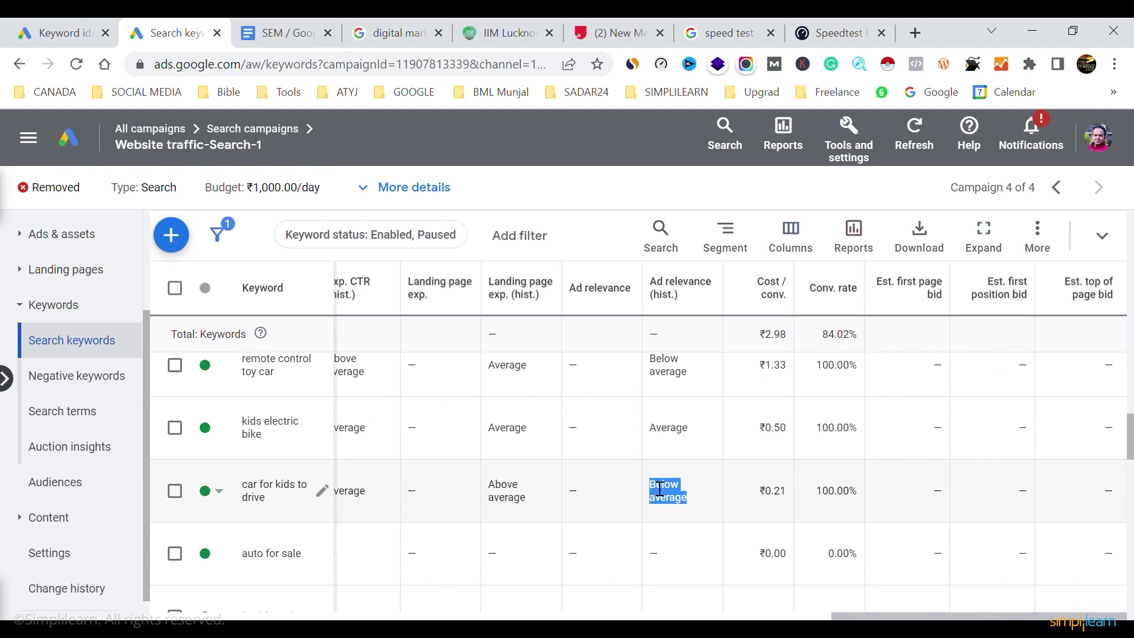
pyautogui.hscroll(-12, 819, 475)
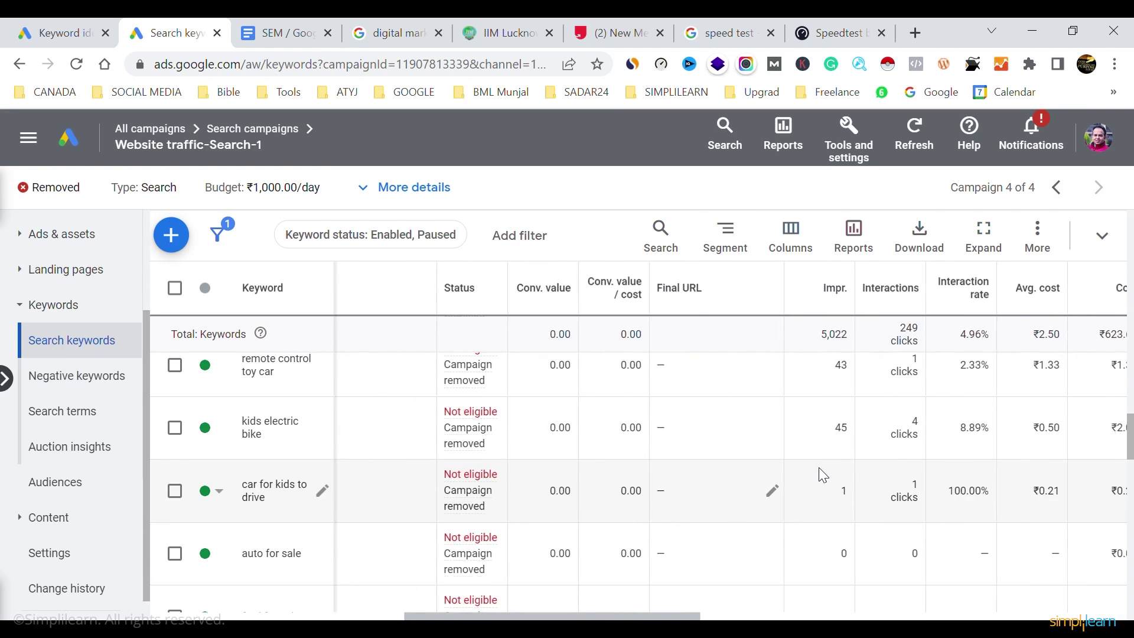
pyautogui.hscroll(-4, 821, 476)
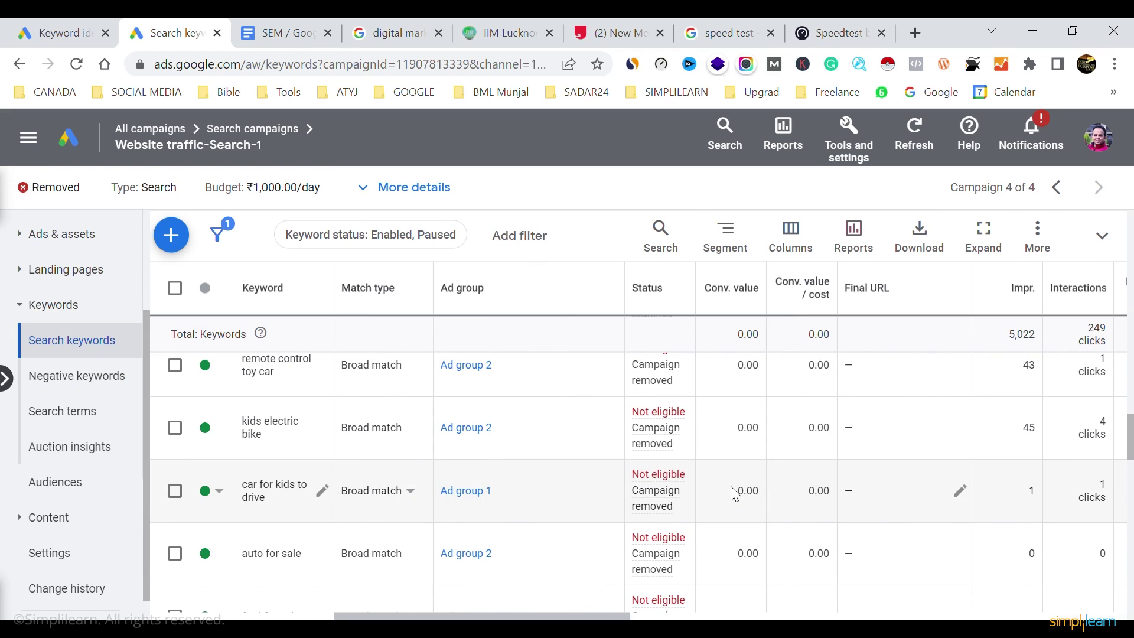
pyautogui.hscroll(15, 731, 490)
pyautogui.hscroll(-12, 731, 490)
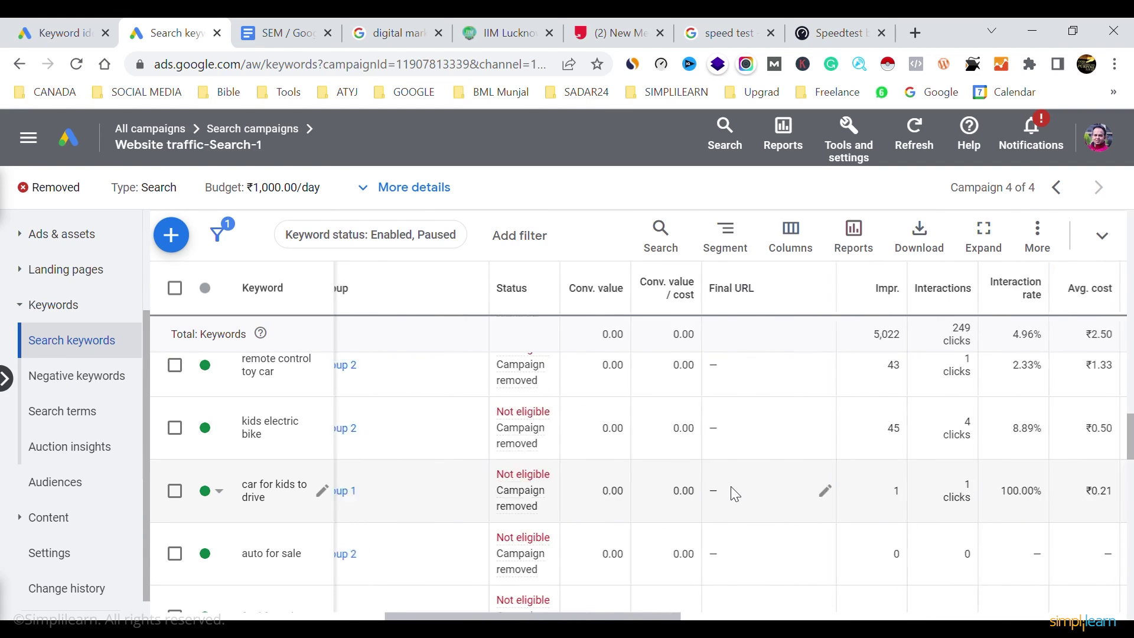
pyautogui.hscroll(-2, 731, 494)
pyautogui.scroll(5, 732, 494)
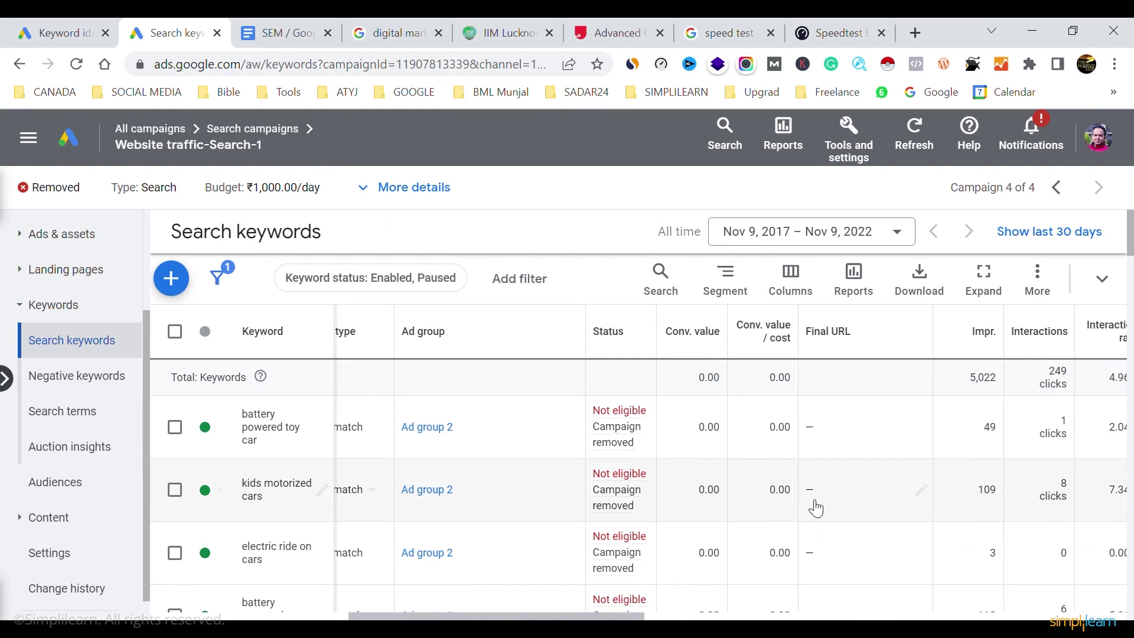
pyautogui.hscroll(-1, 816, 508)
pyautogui.hscroll(15, 817, 508)
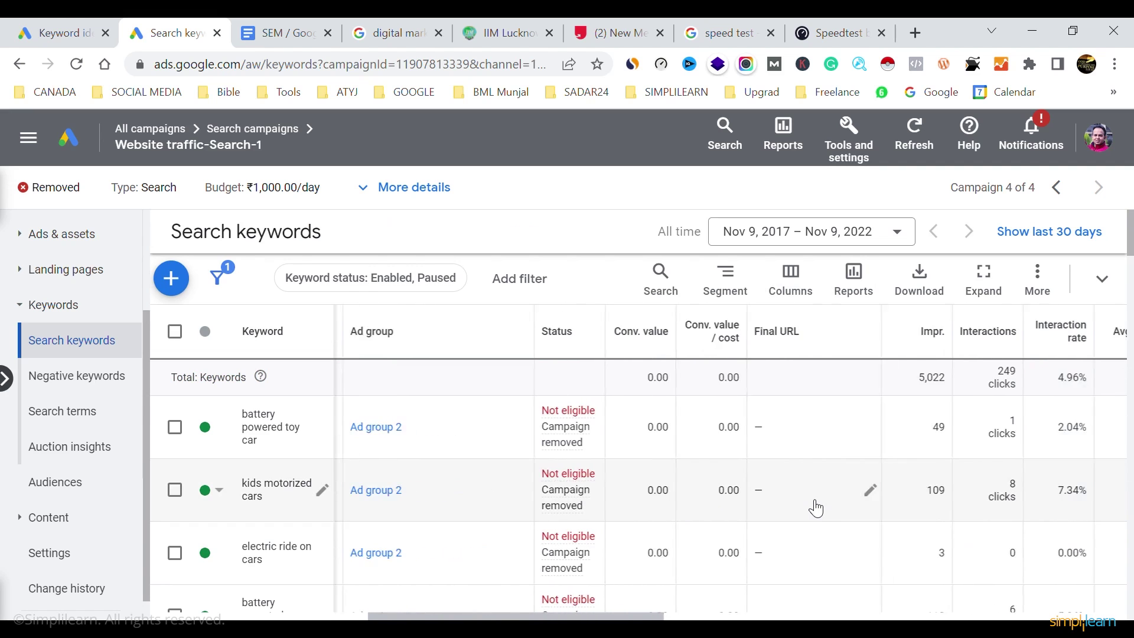
pyautogui.hscroll(1, 816, 508)
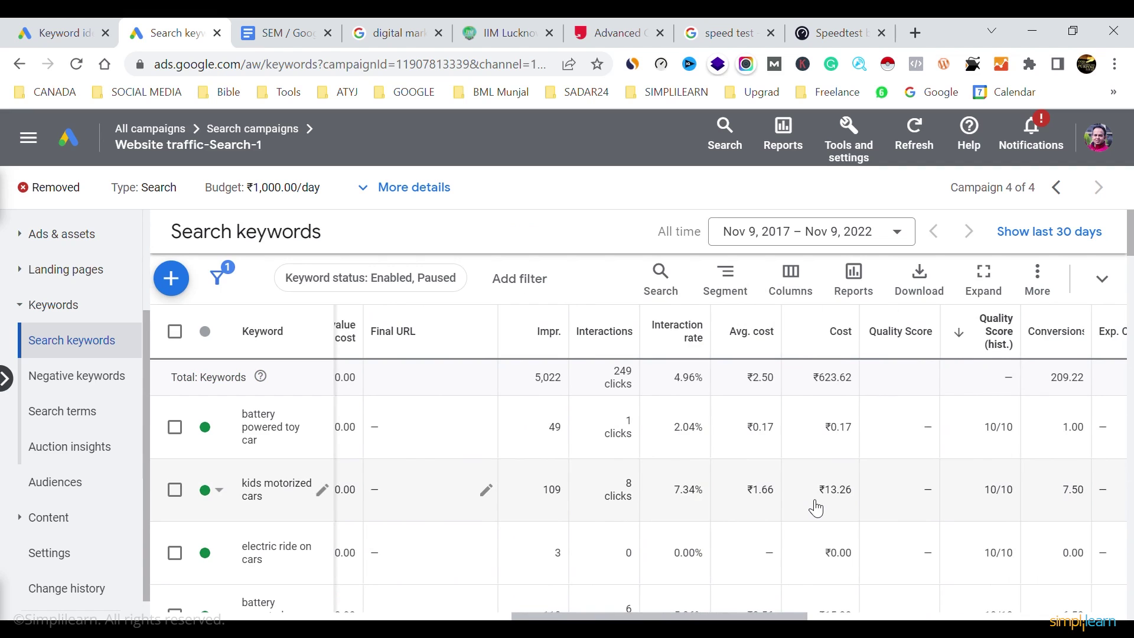
pyautogui.hscroll(15, 817, 508)
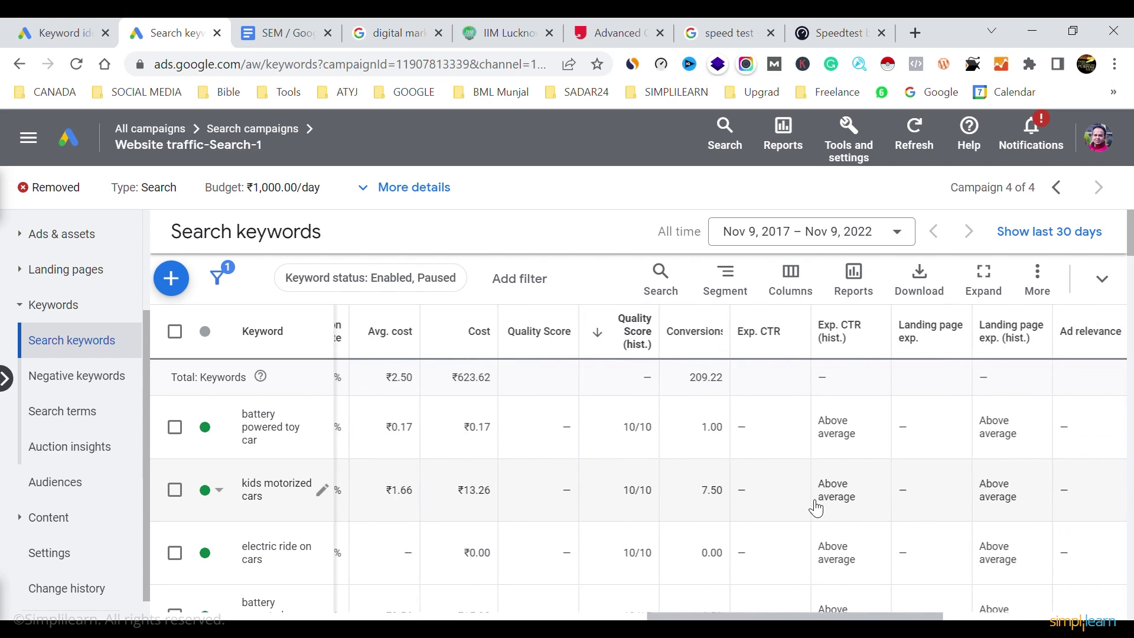
pyautogui.hscroll(13, 816, 508)
pyautogui.hscroll(-13, 817, 508)
pyautogui.hscroll(13, 817, 508)
pyautogui.hscroll(-15, 817, 508)
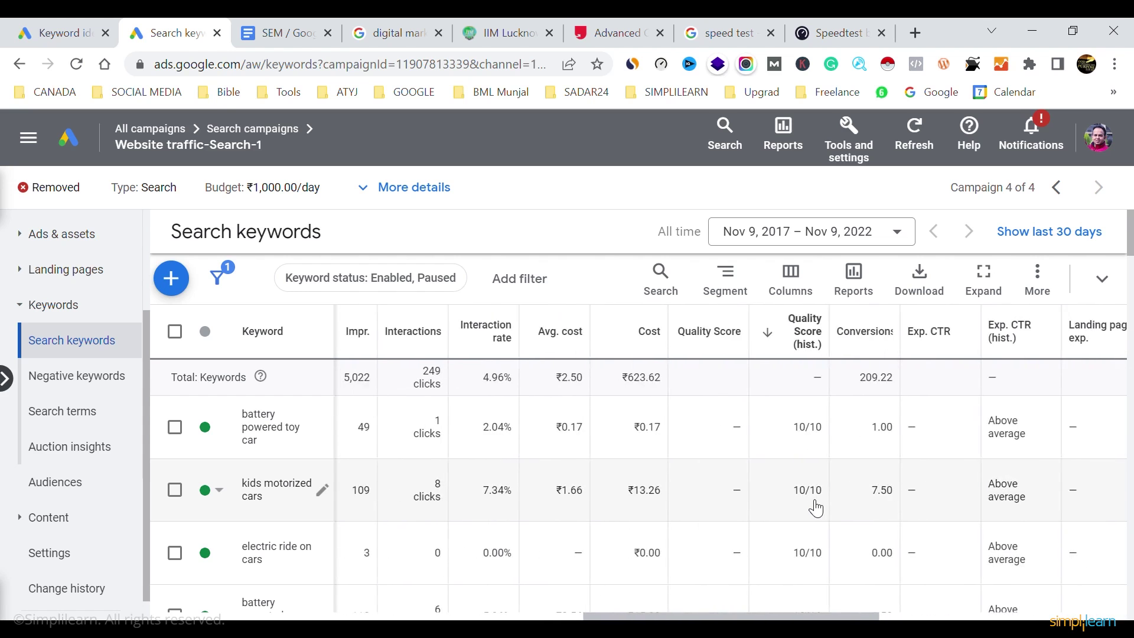
pyautogui.hscroll(-1, 816, 508)
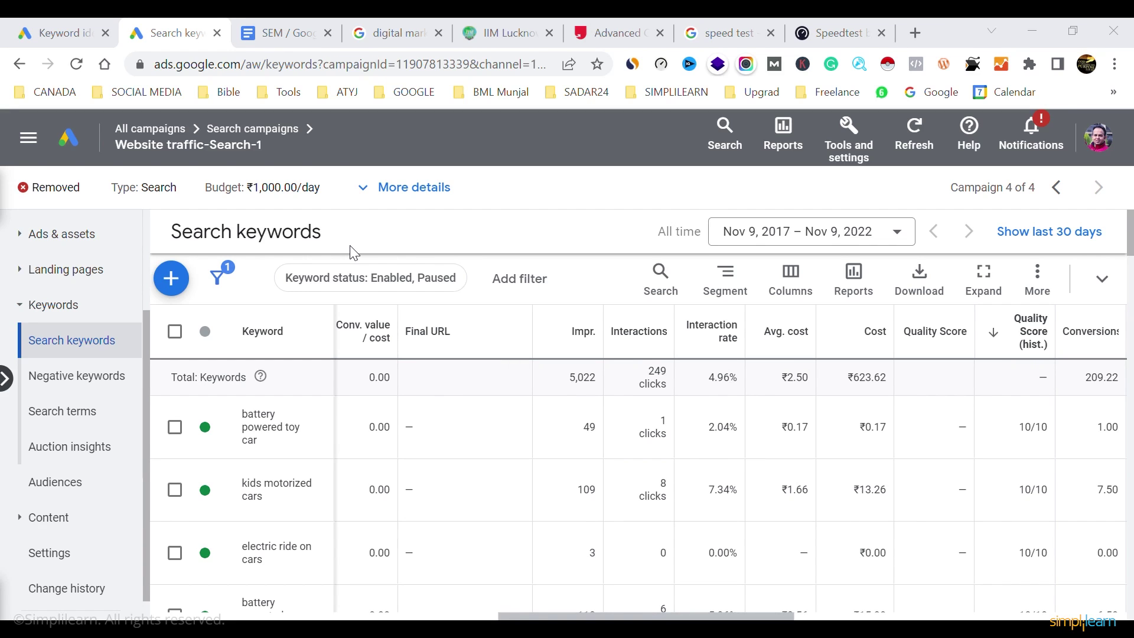
# Compare the average costs of "battery powered toy car" and "kids motorized cars" with their Quality Score ratings and estimated bid columns
pyautogui.moveTo(809, 335)
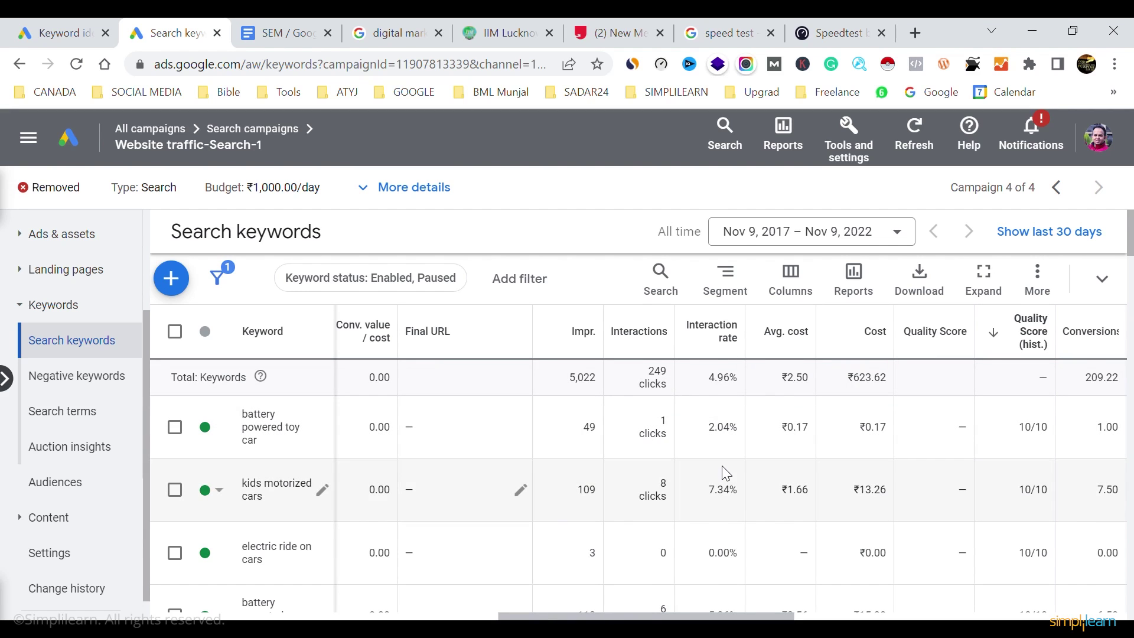
pyautogui.hscroll(3, 723, 467)
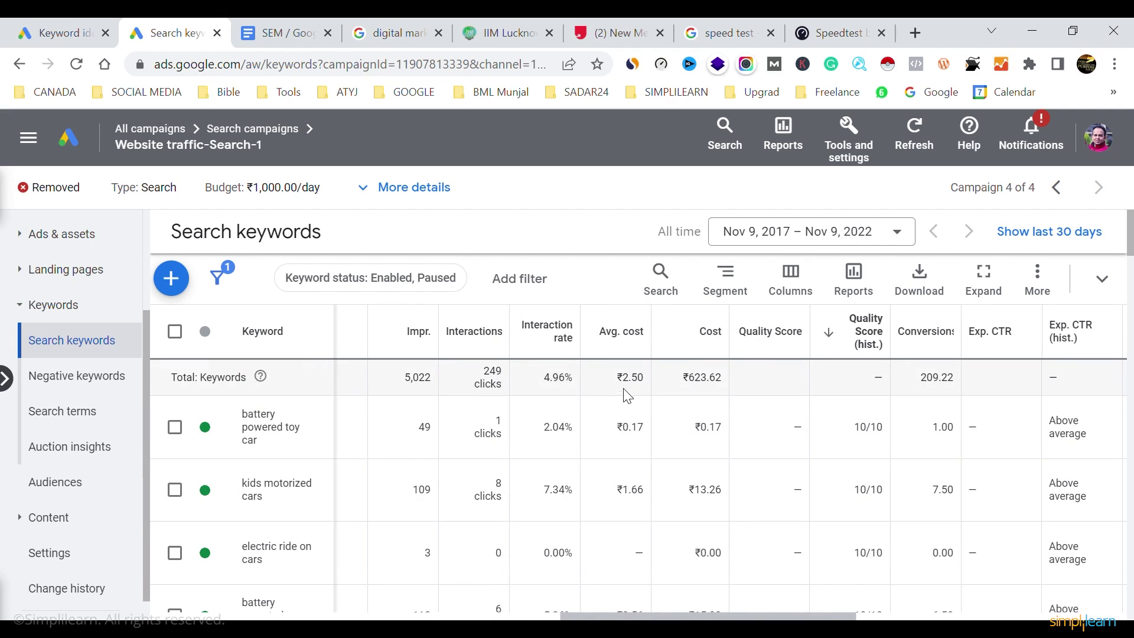
pyautogui.moveTo(630, 427)
pyautogui.mouseDown()
pyautogui.moveTo(616, 425)
pyautogui.moveTo(647, 422)
pyautogui.mouseUp()
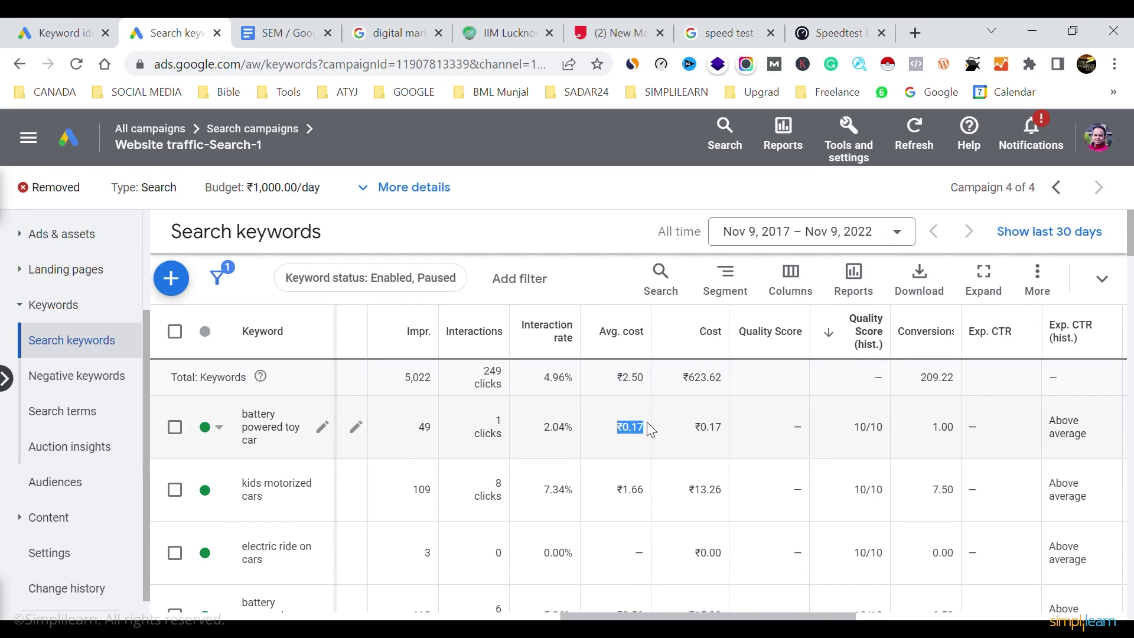
pyautogui.click(627, 502)
pyautogui.moveTo(627, 502); pyautogui.dragTo(647, 496)
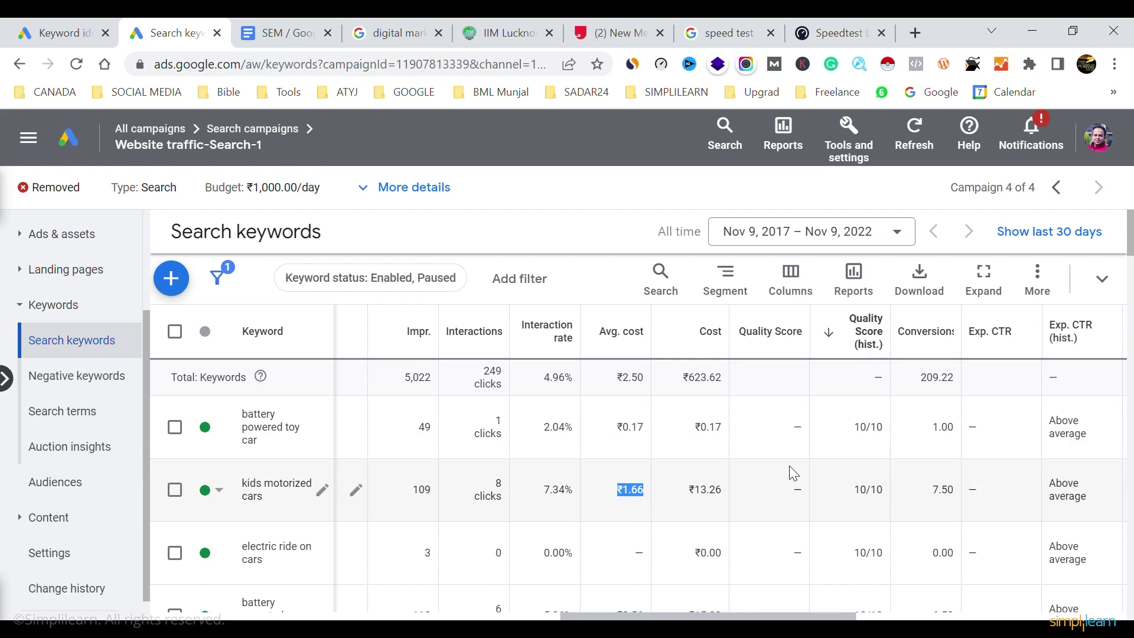
pyautogui.hscroll(6, 790, 468)
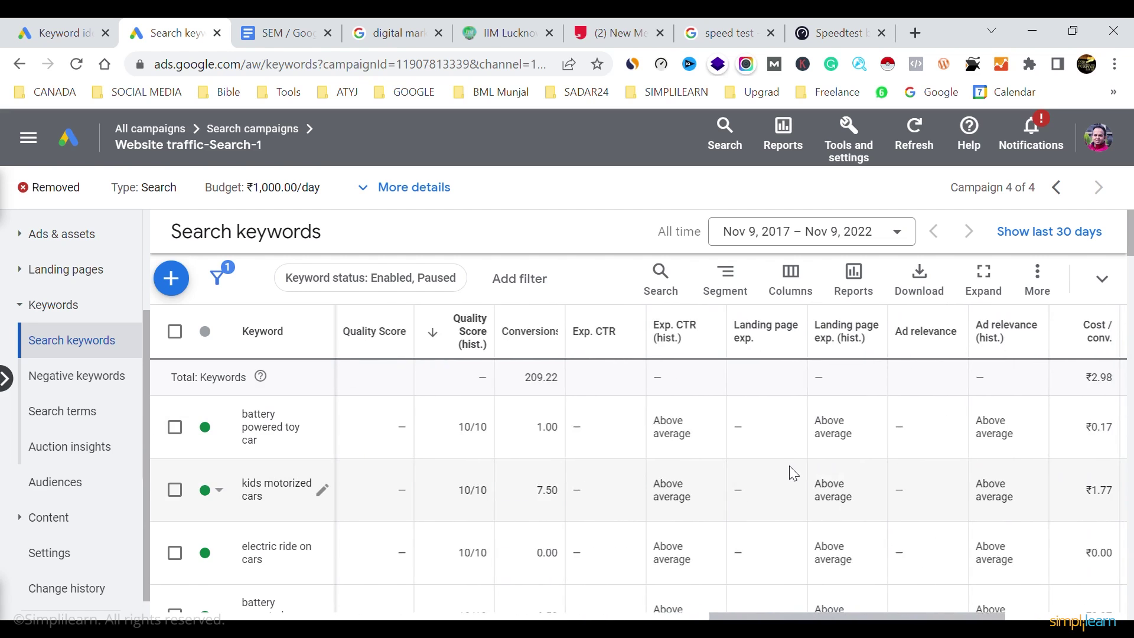
pyautogui.hscroll(5, 794, 473)
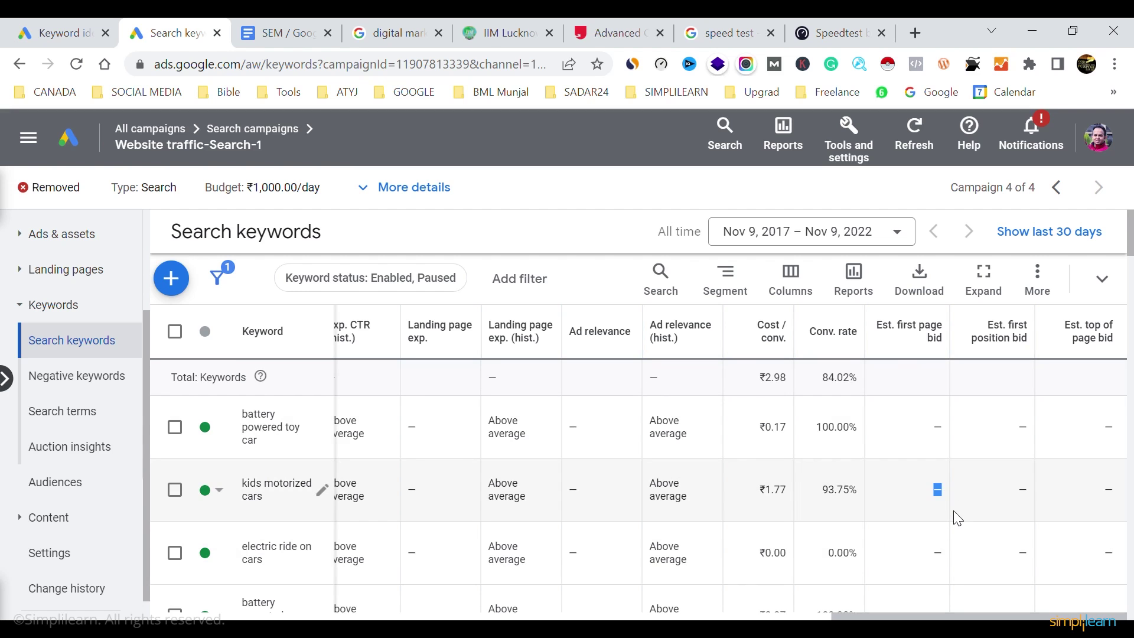
# Revisit the Keyword Planner ideas and the Search keywords table, and bring up the Google results for "digital marketing course"
pyautogui.click(387, 23)
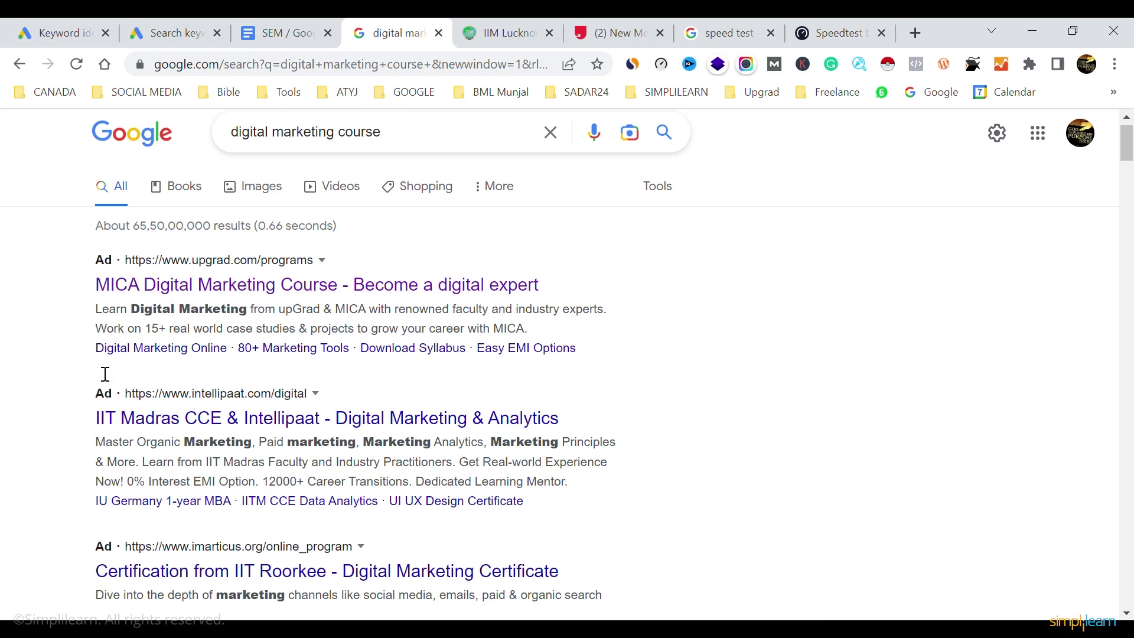
pyautogui.click(27, 27)
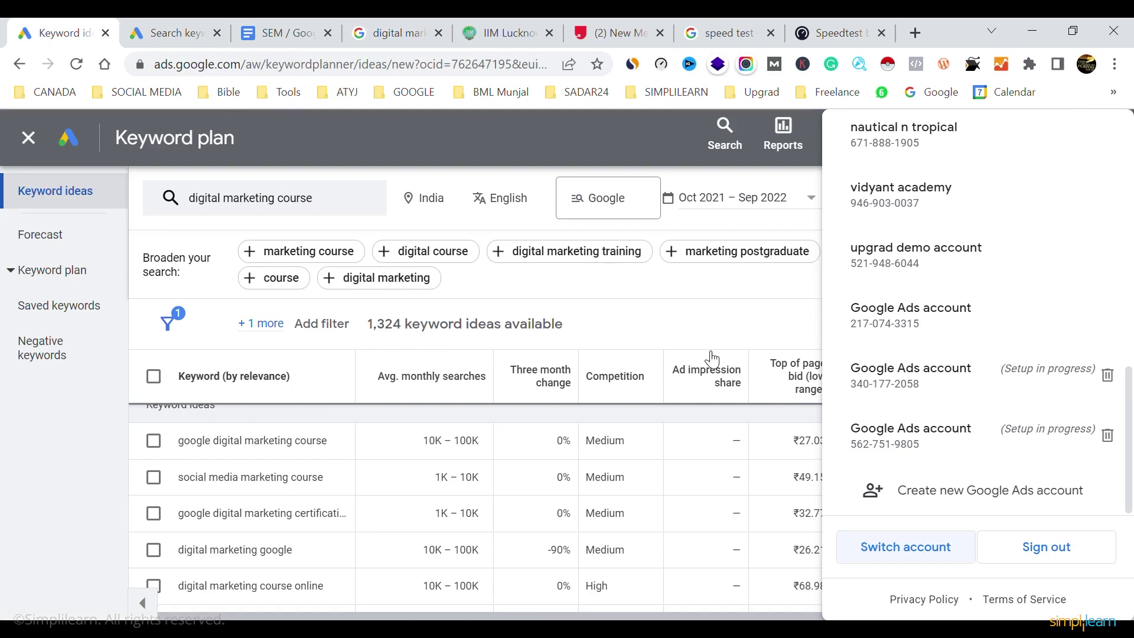
pyautogui.click(156, 19)
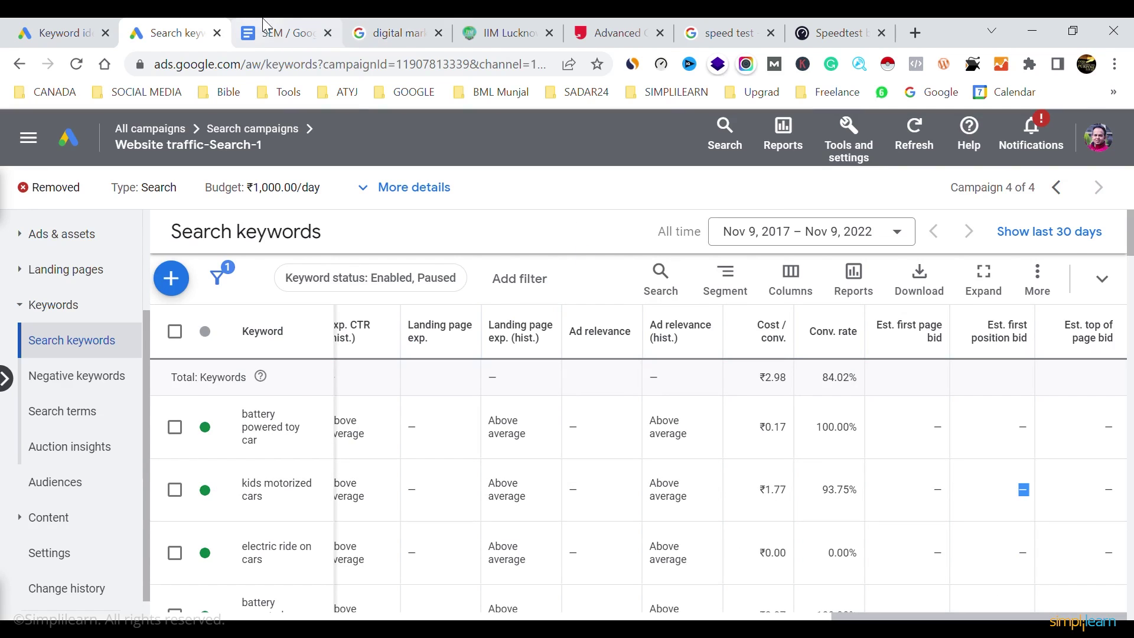
pyautogui.click(390, 33)
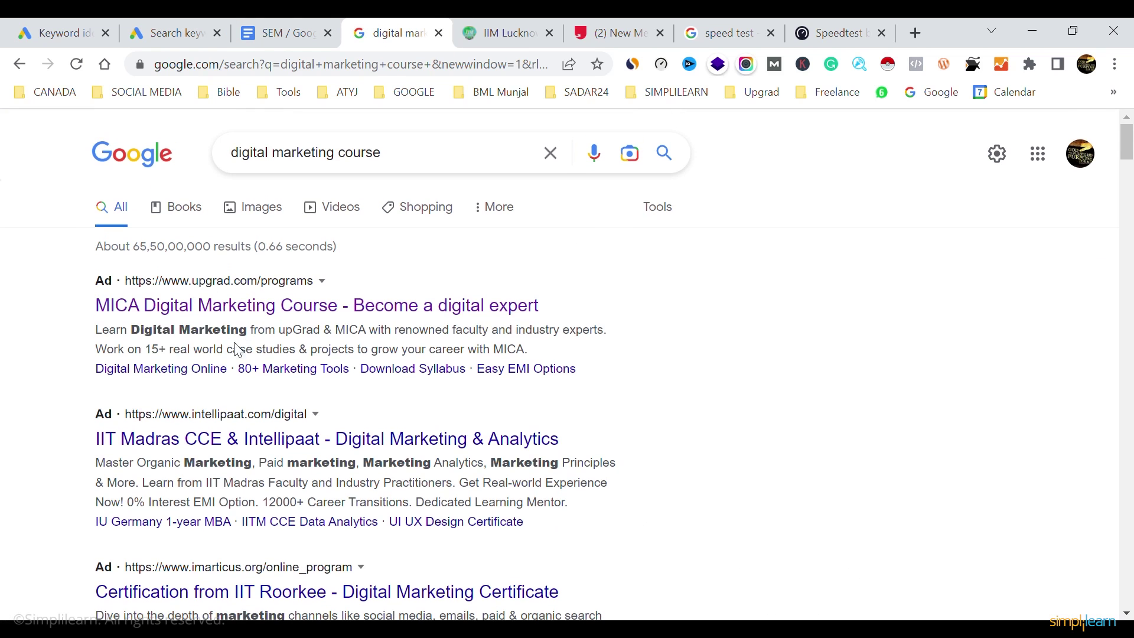
# Return to the Search keywords table and review its match type, status, interaction, cost and Quality Score columns
pyautogui.click(184, 26)
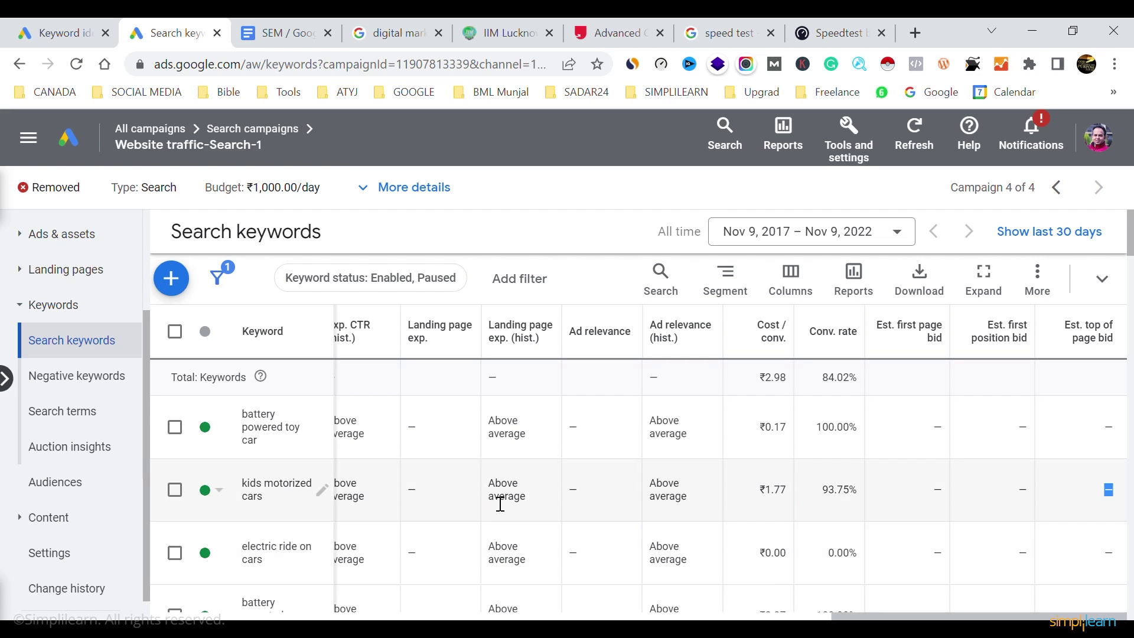
pyautogui.hscroll(-5, 500, 504)
pyautogui.hscroll(-5, 500, 504)
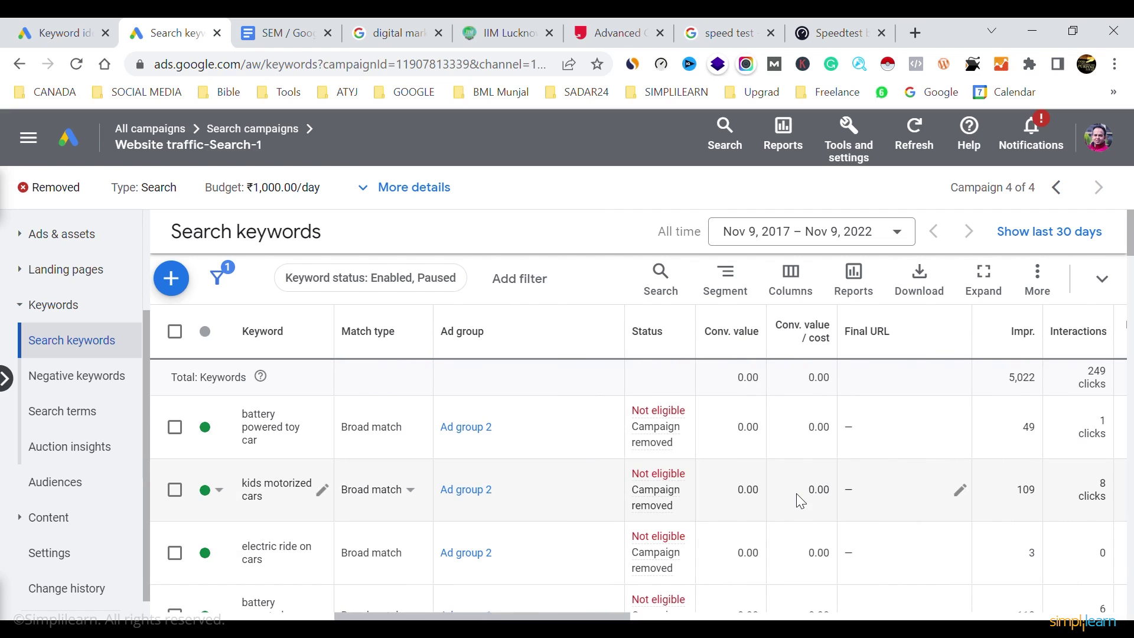
pyautogui.hscroll(5, 797, 494)
pyautogui.hscroll(2, 797, 493)
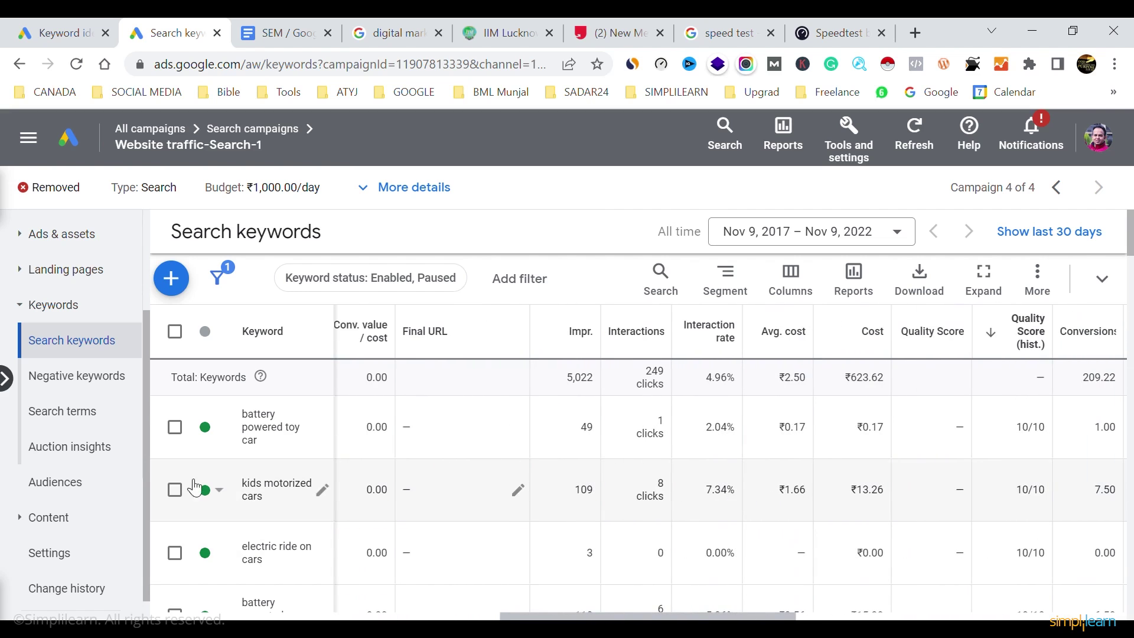
# Set a new max CPC bid of ₹5 for the "kids motorized cars" keyword
pyautogui.click(175, 490)
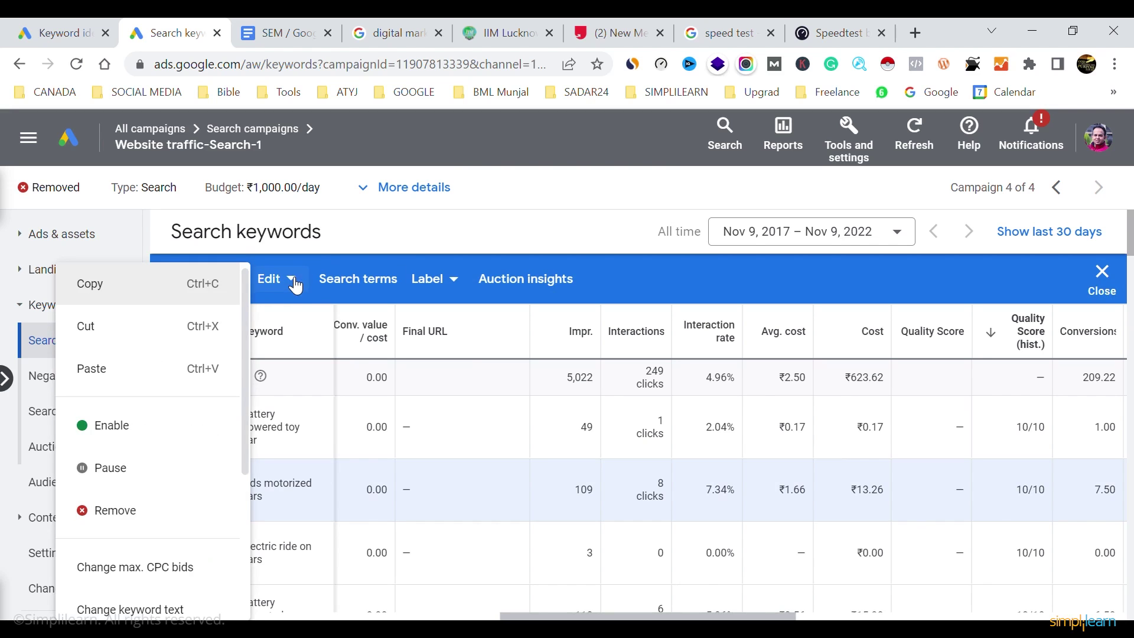
pyautogui.click(147, 566)
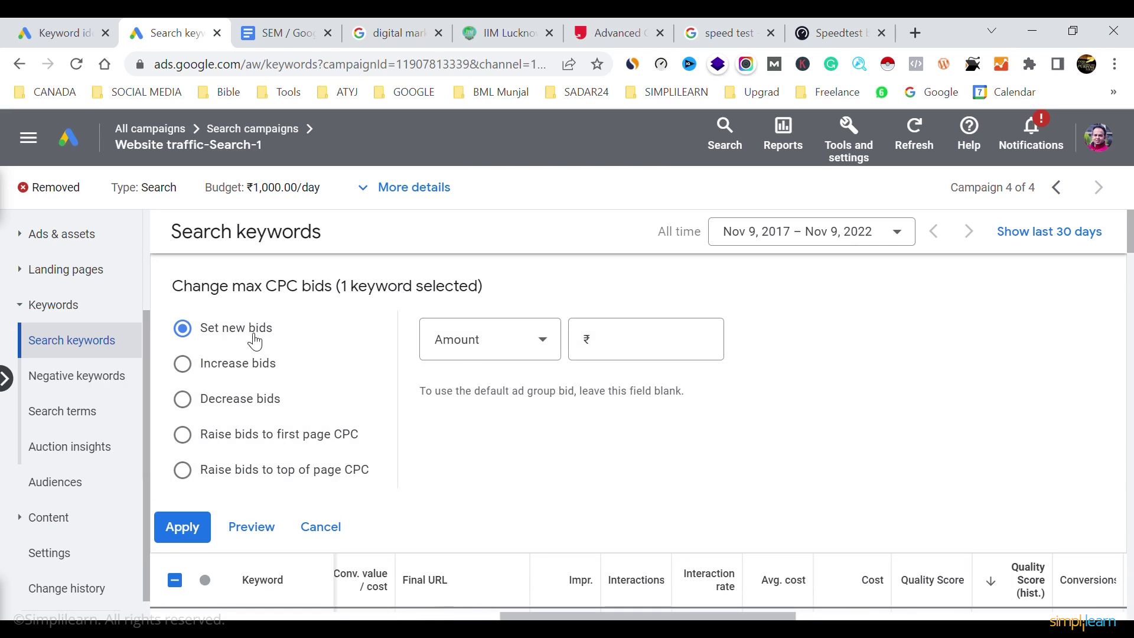
pyautogui.click(641, 344)
pyautogui.write('5')
pyautogui.click(183, 526)
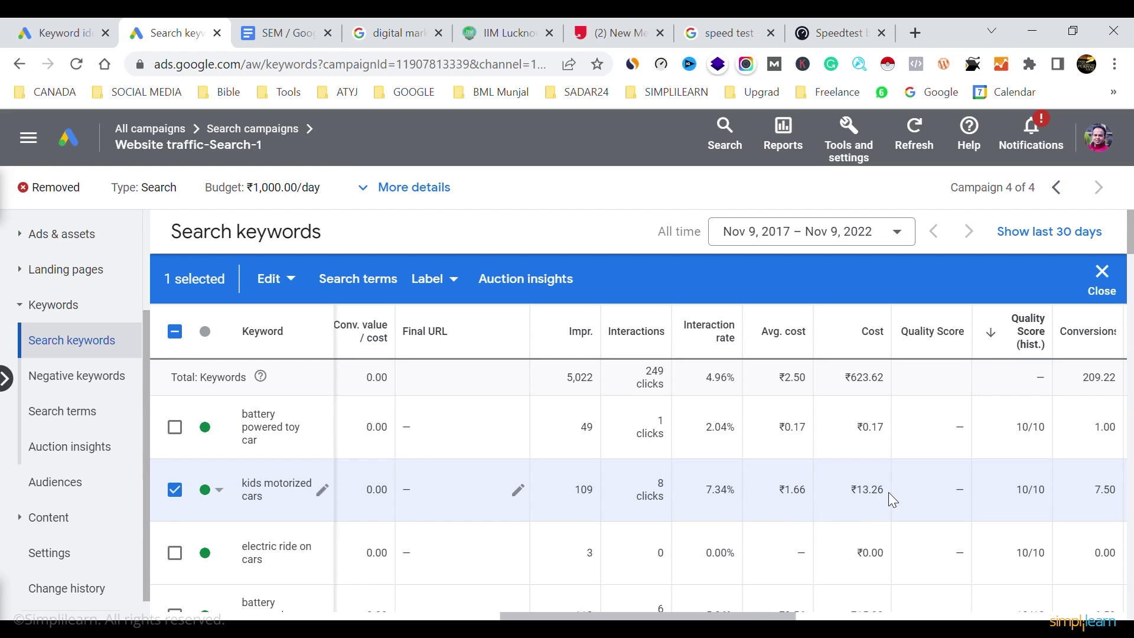
# Check the "kids motorized cars" row's Quality Score, conversion, landing page experience, ad relevance and estimated bid columns
pyautogui.hscroll(3, 889, 495)
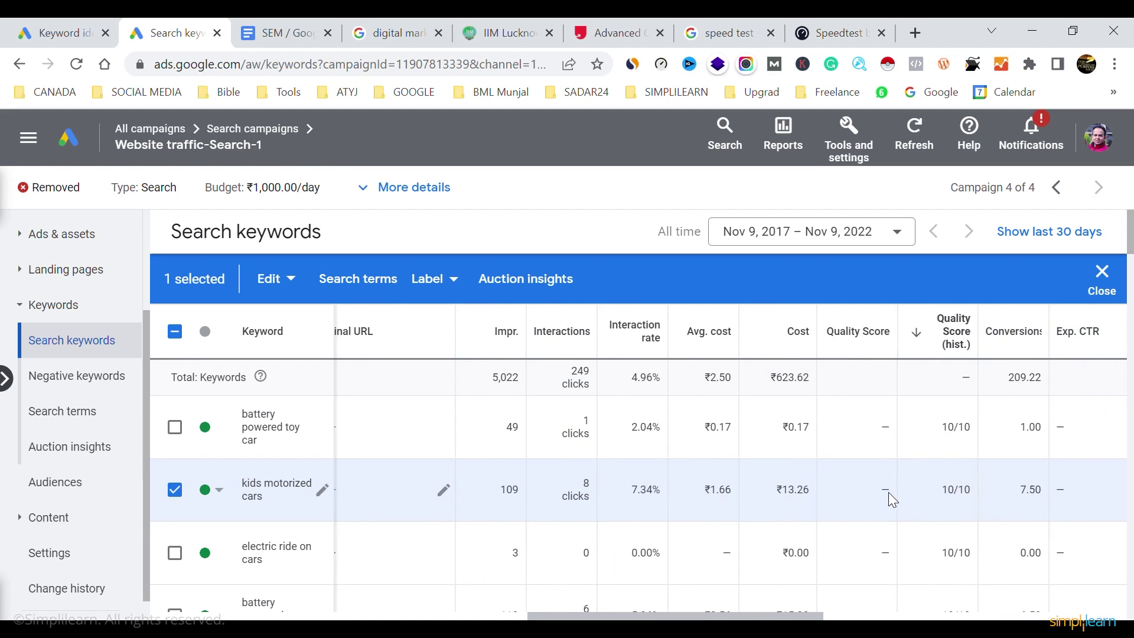
pyautogui.hscroll(3, 888, 500)
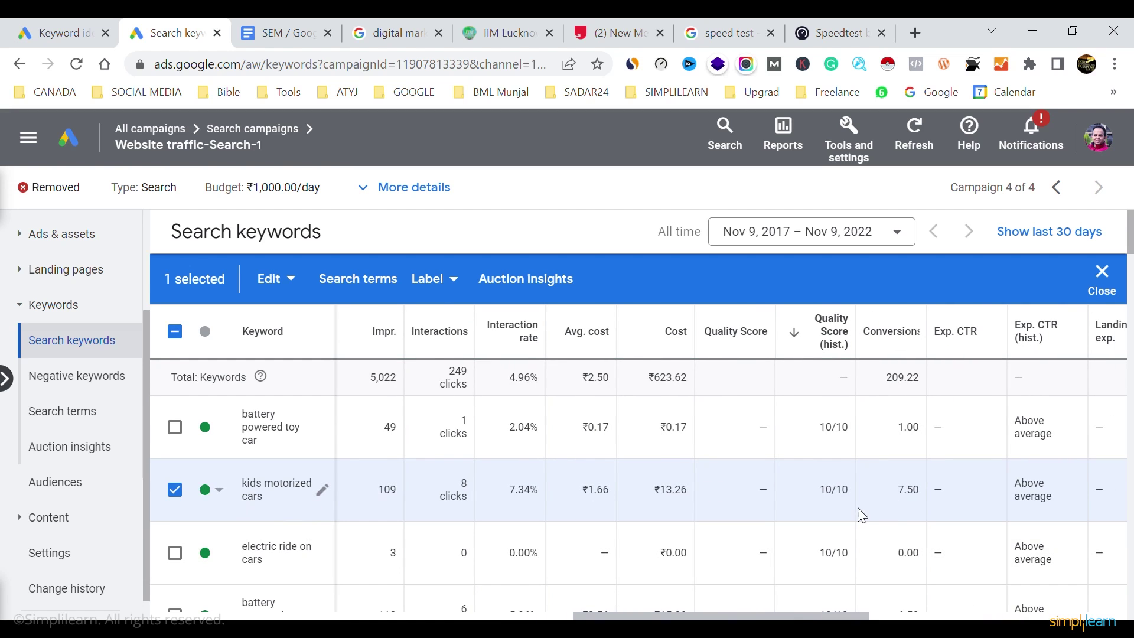
pyautogui.hscroll(15, 956, 497)
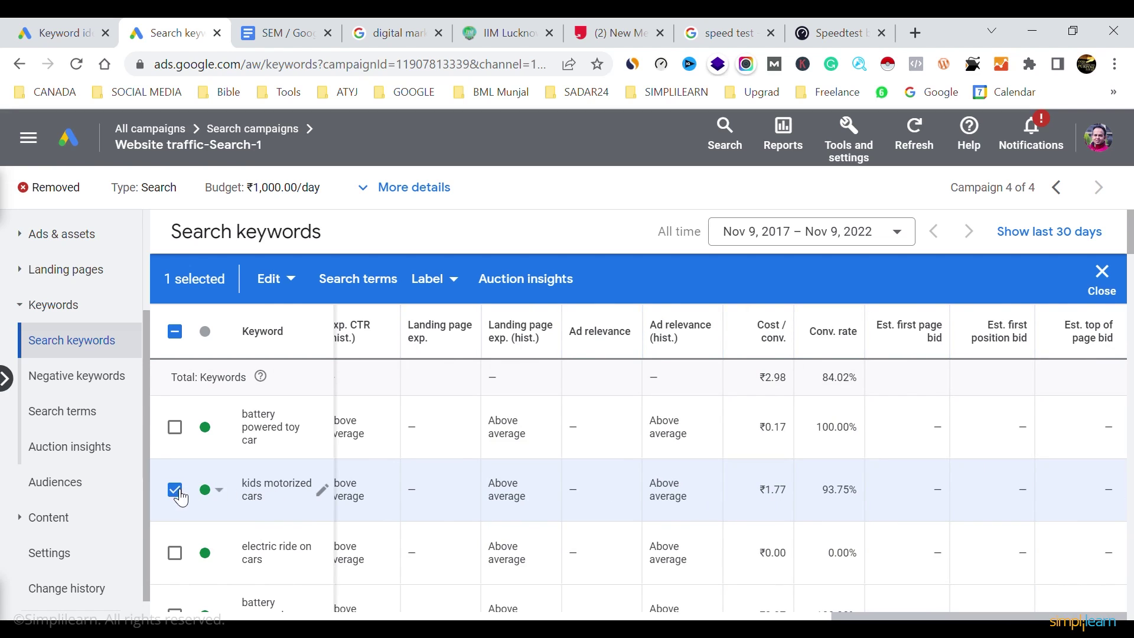
# Show the edit actions for the selected keyword, and select and deselect all keywords on the page
pyautogui.click(295, 291)
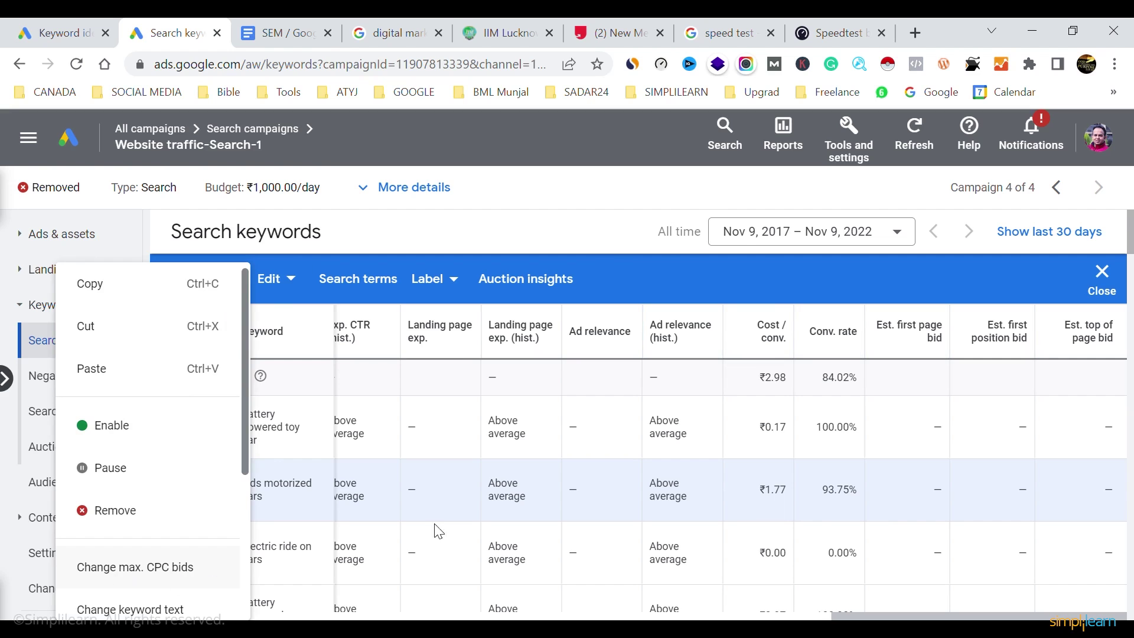
pyautogui.click(441, 485)
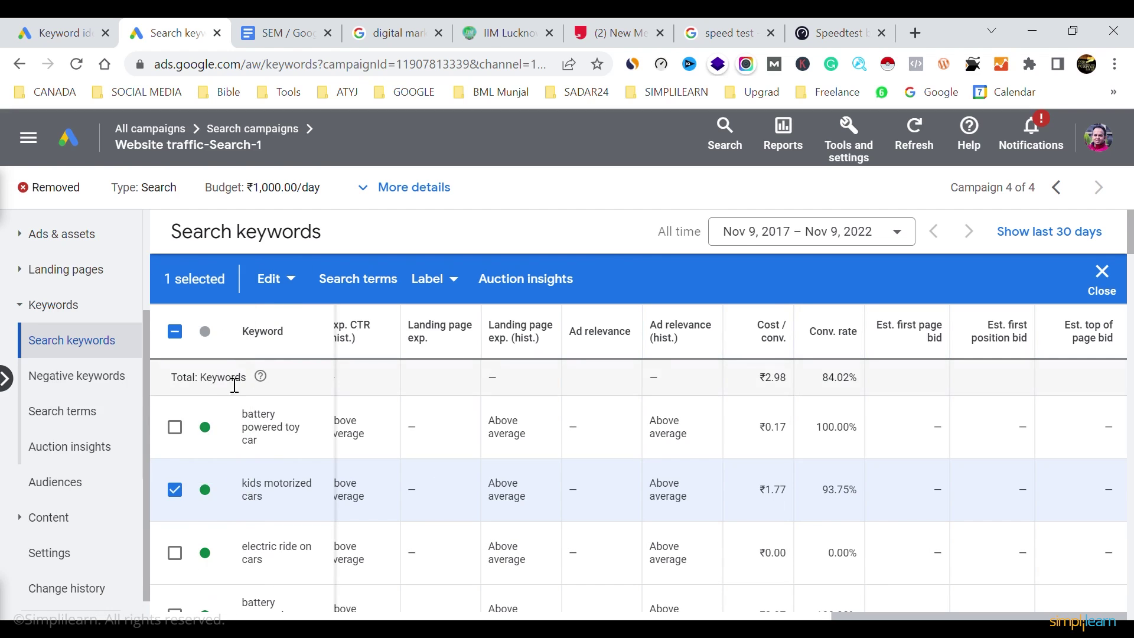
pyautogui.click(175, 331)
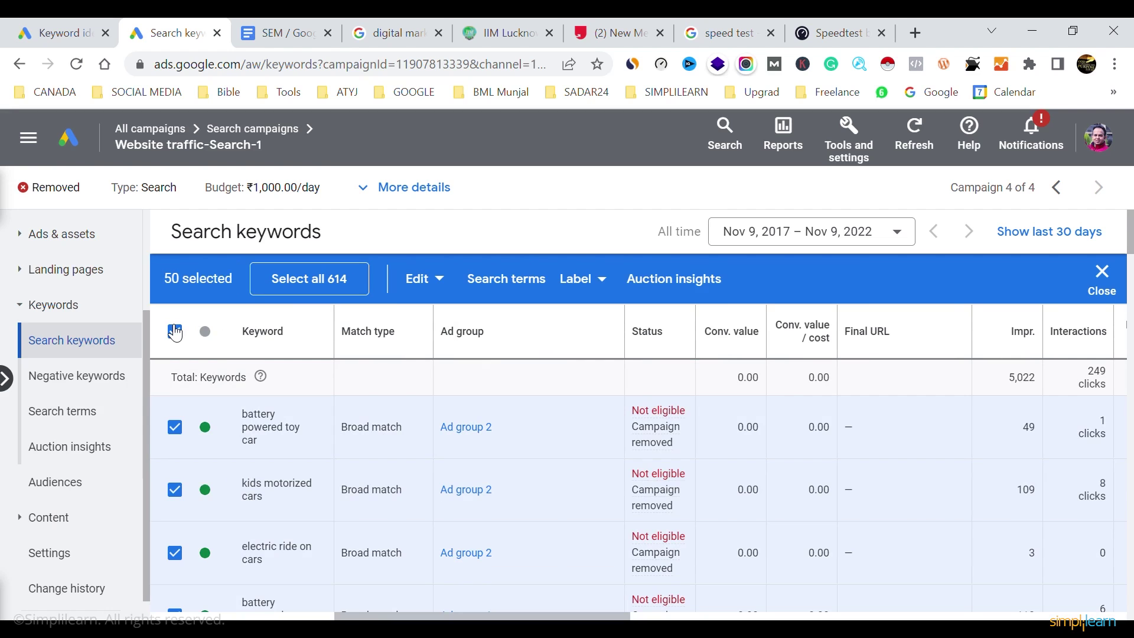
pyautogui.click(175, 332)
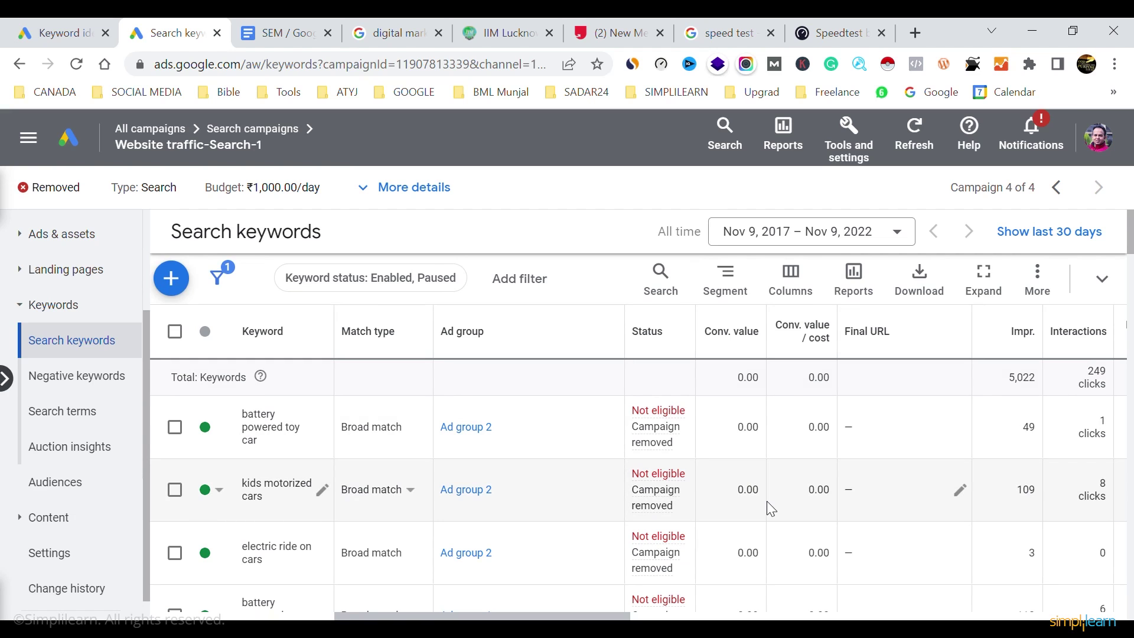
# Compare the average cost of "kids motorized cars" with its historical Quality Score, expected CTR, landing page experience and ad relevance
pyautogui.hscroll(10, 768, 502)
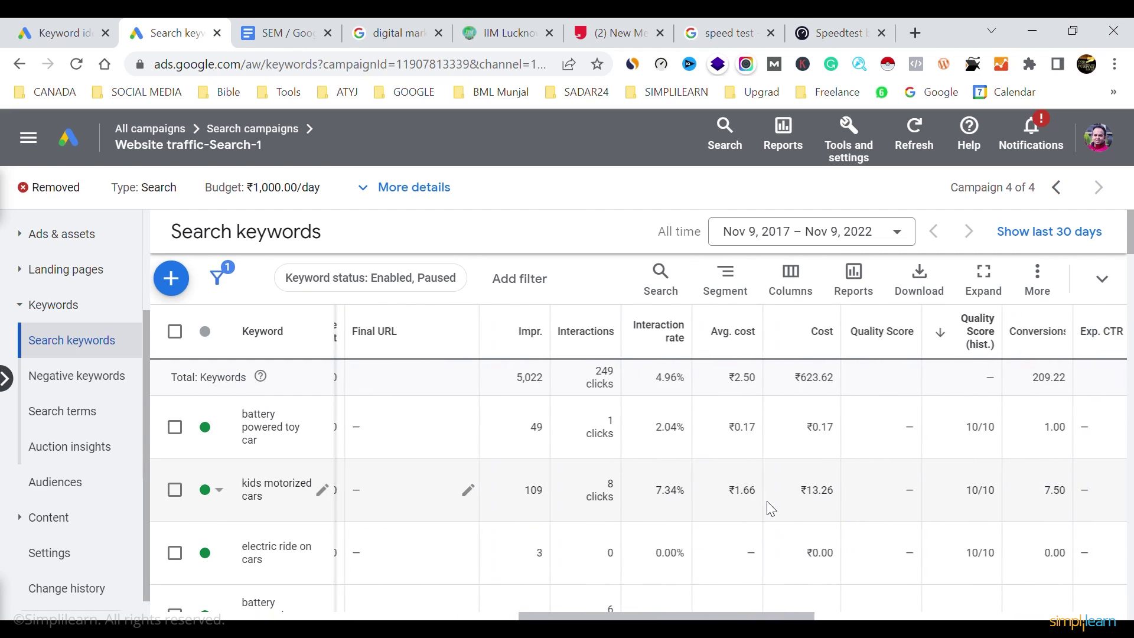
pyautogui.hscroll(5, 766, 501)
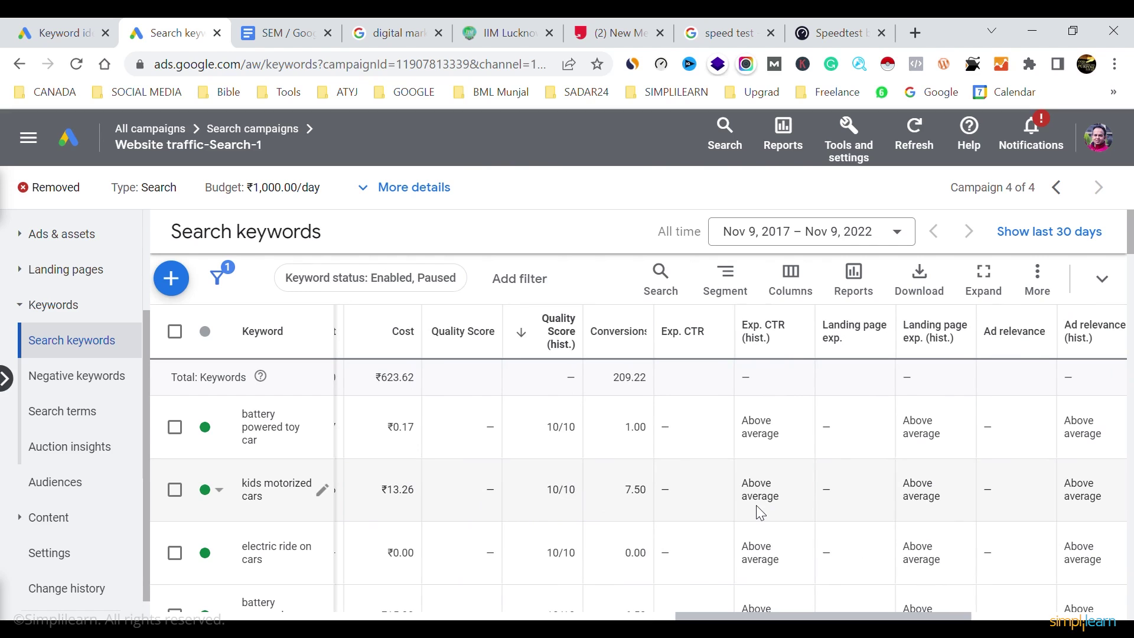
pyautogui.hscroll(10, 1013, 477)
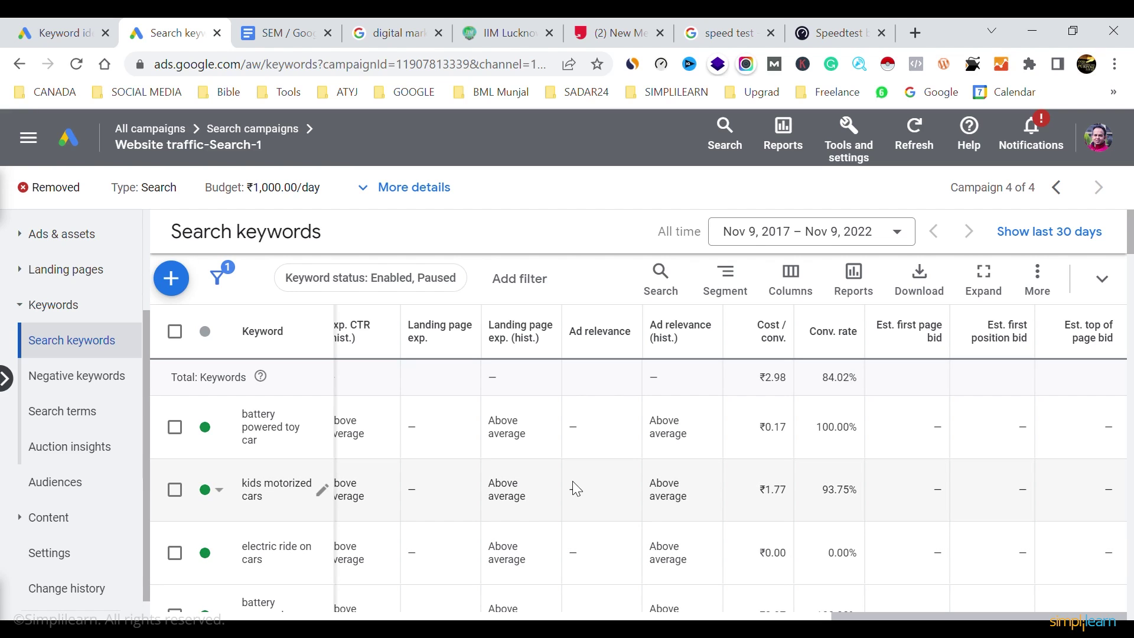
pyautogui.hscroll(-15, 573, 488)
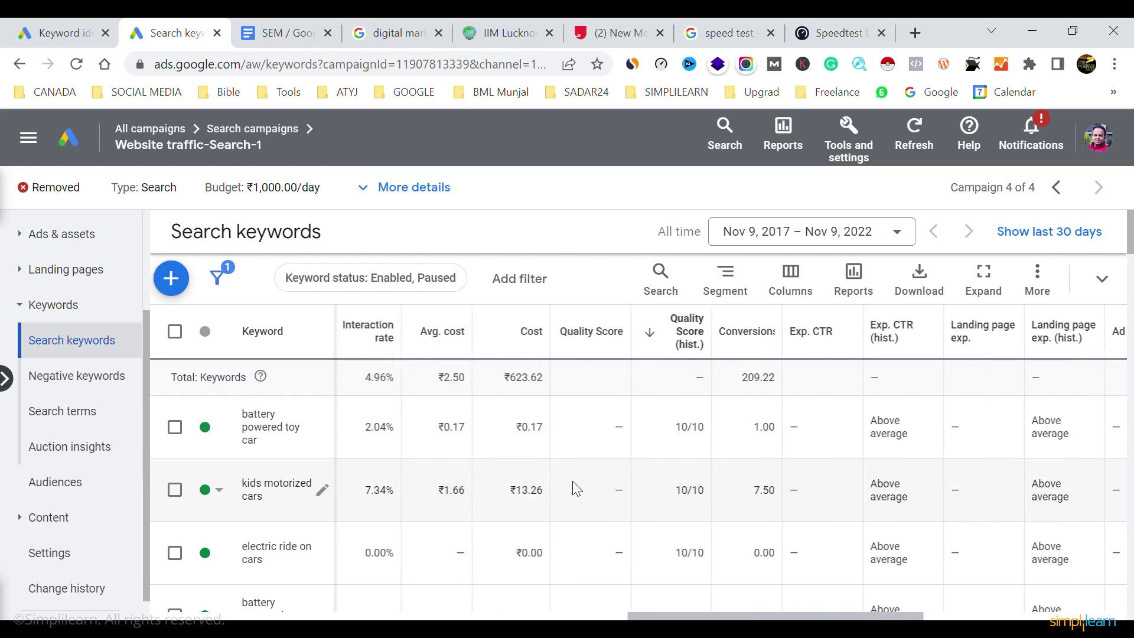
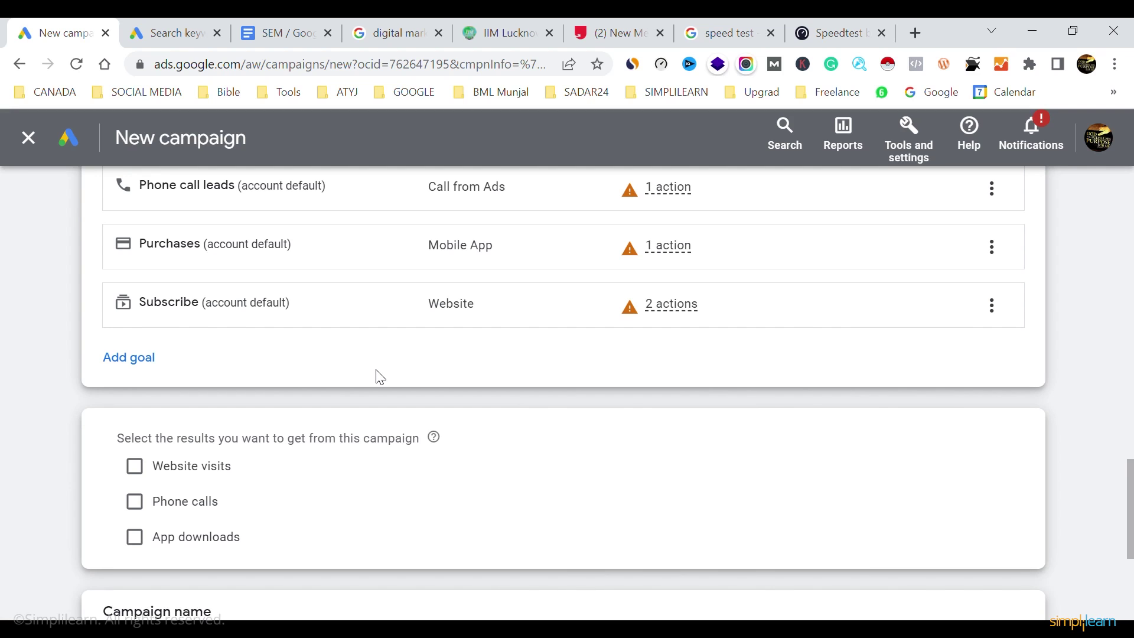
# Choose website visits as the result wanted from the new campaign and activate its business website field
pyautogui.click(141, 466)
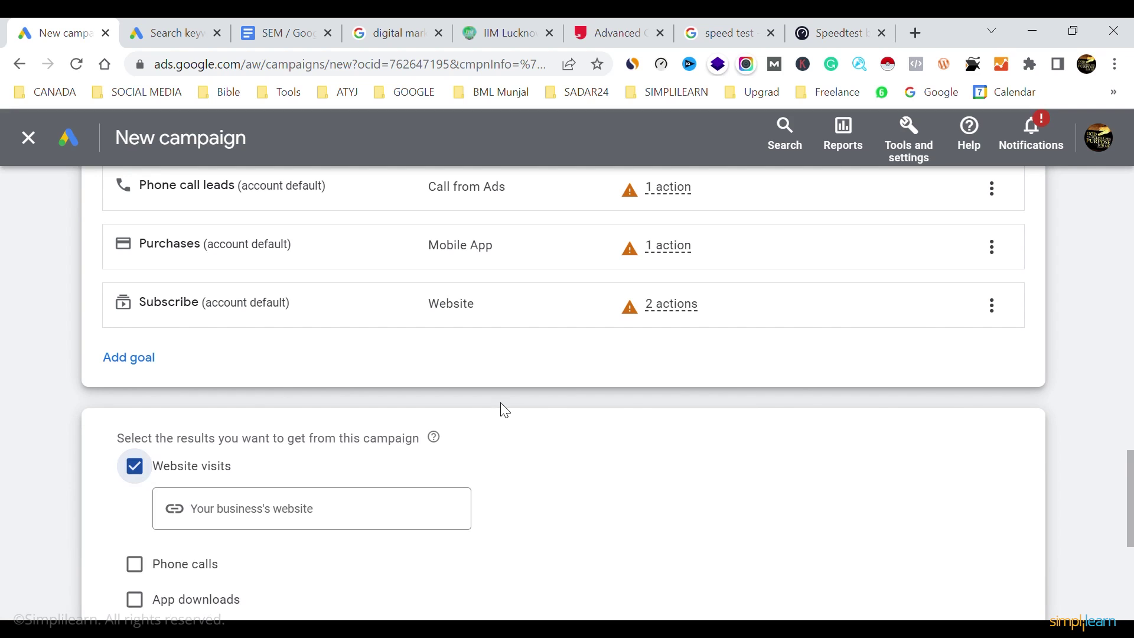
pyautogui.scroll(-3, 505, 411)
pyautogui.click(346, 342)
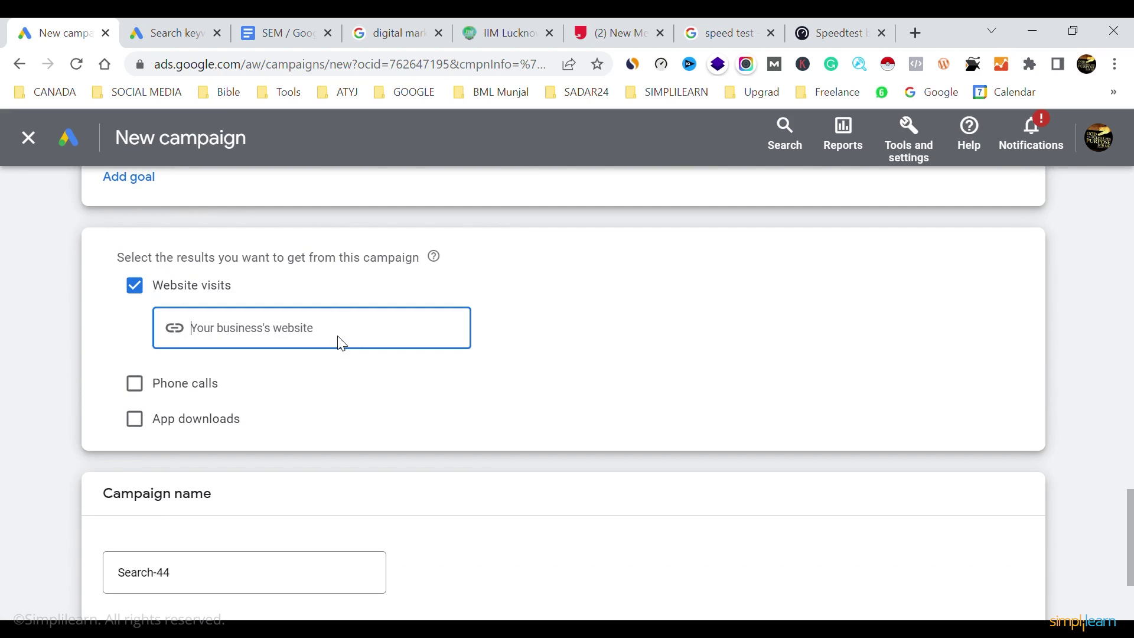
# Close the advanced course and IIM Lucknow landing pages that are open in the browser
pyautogui.click(608, 27)
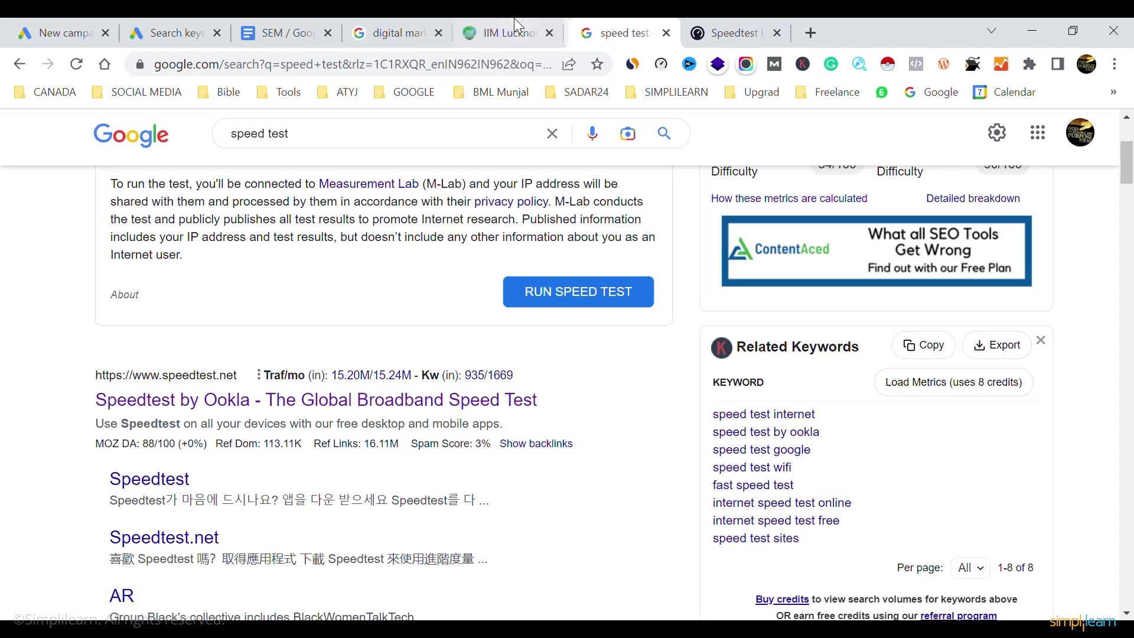
pyautogui.click(661, 33)
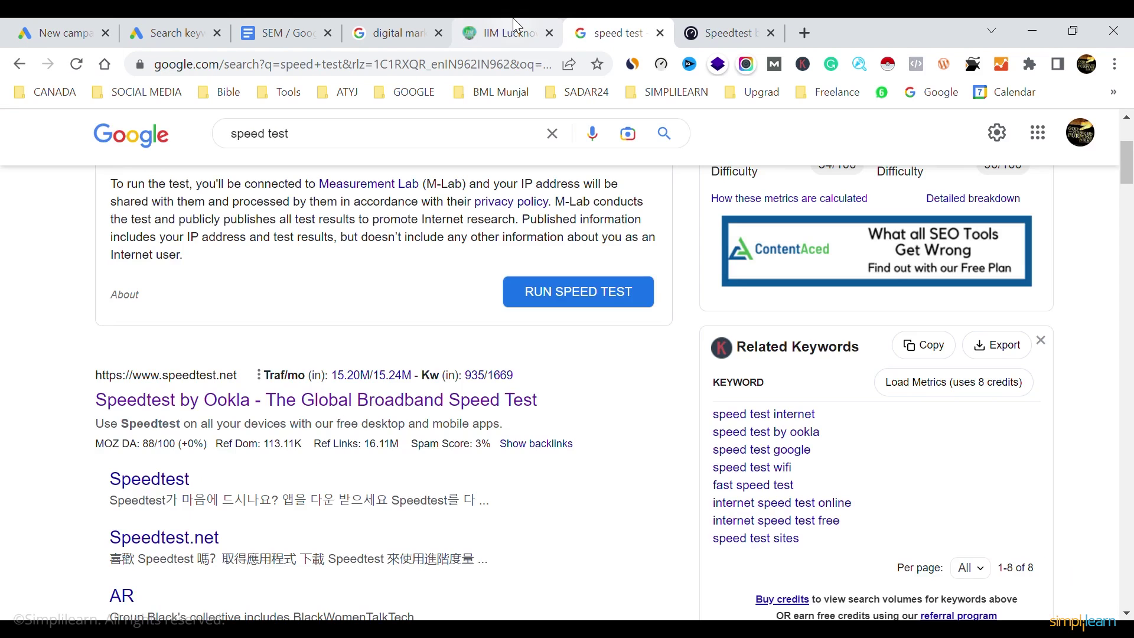
pyautogui.click(513, 24)
pyautogui.click(550, 33)
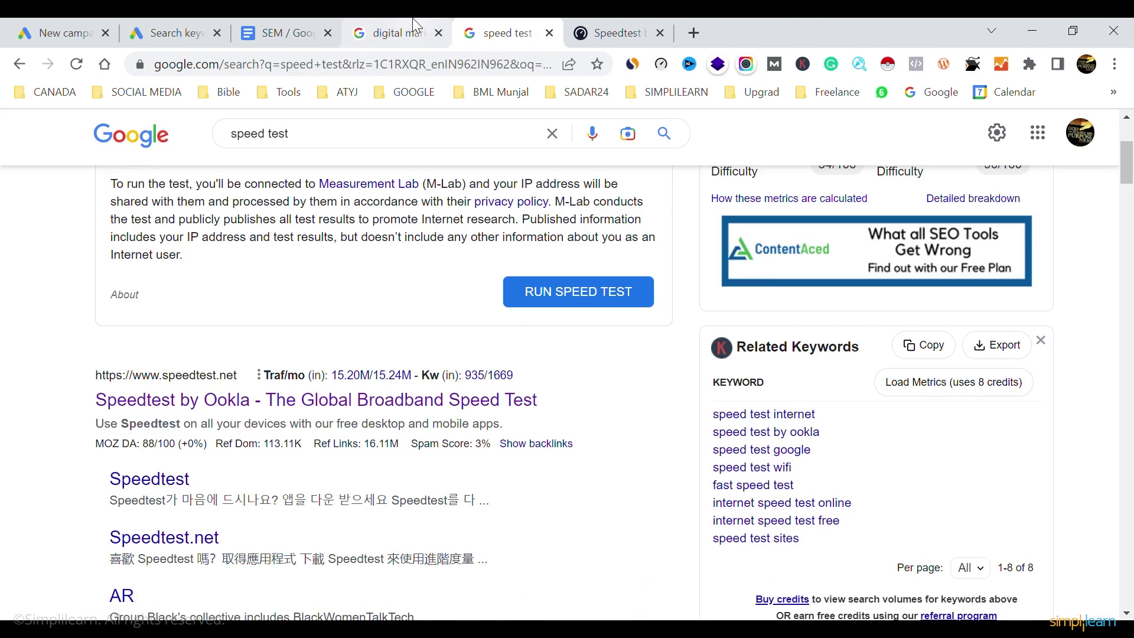
# Search Google for "digital marketing course simplilearn" and open Simplilearn's Digital Marketing Certification Training Courses result in a new tab
pyautogui.click(414, 29)
pyautogui.click(464, 159)
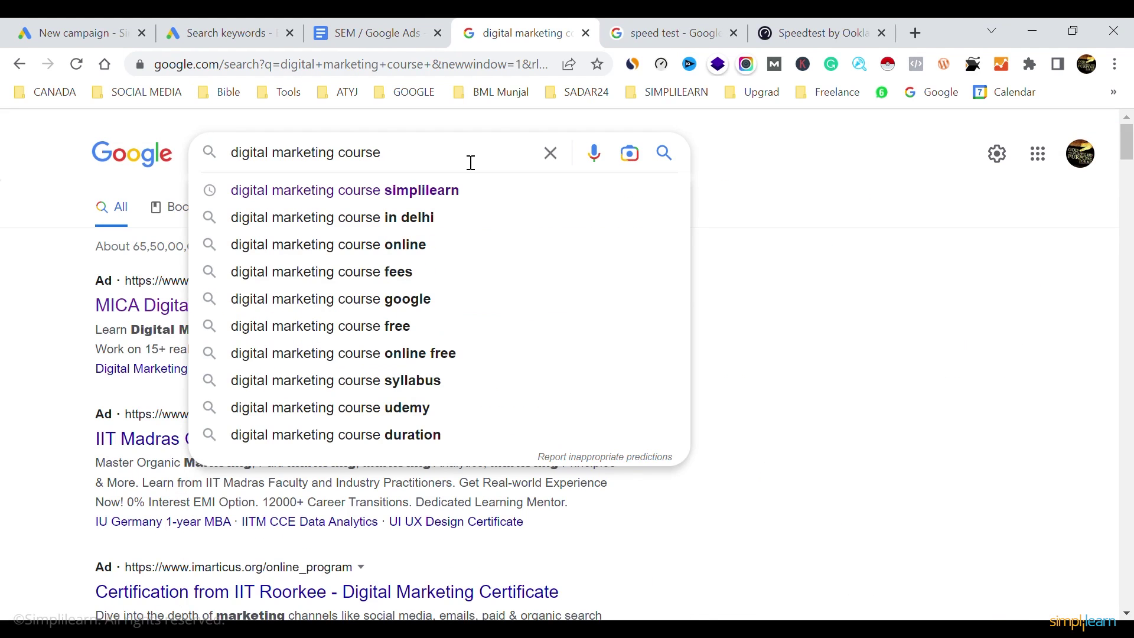
pyautogui.click(381, 189)
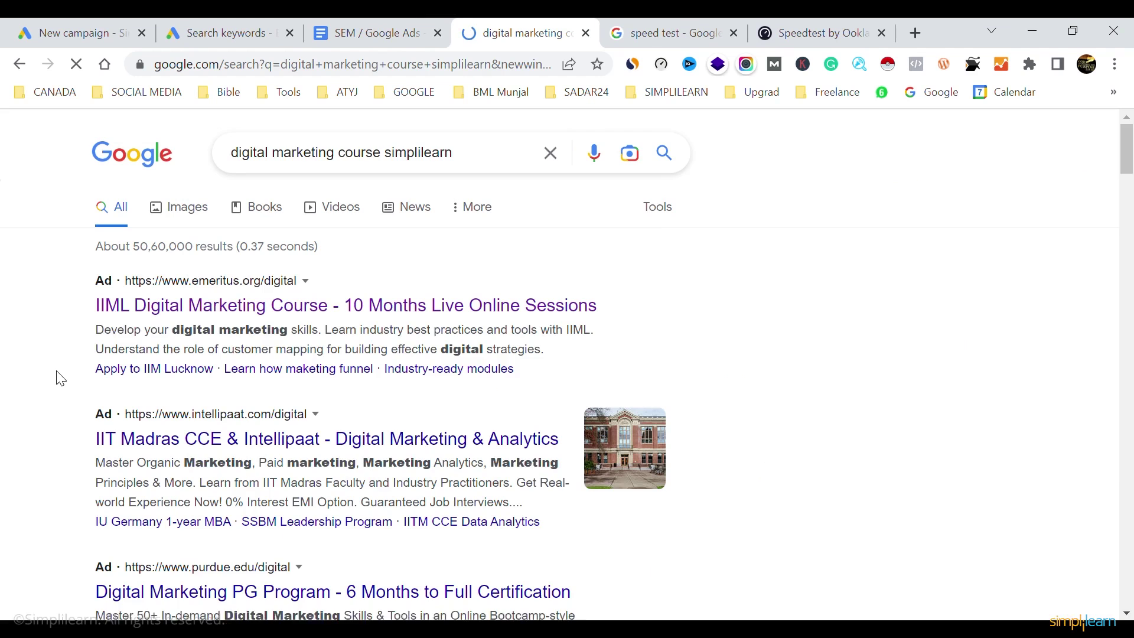
pyautogui.scroll(-7, 250, 392)
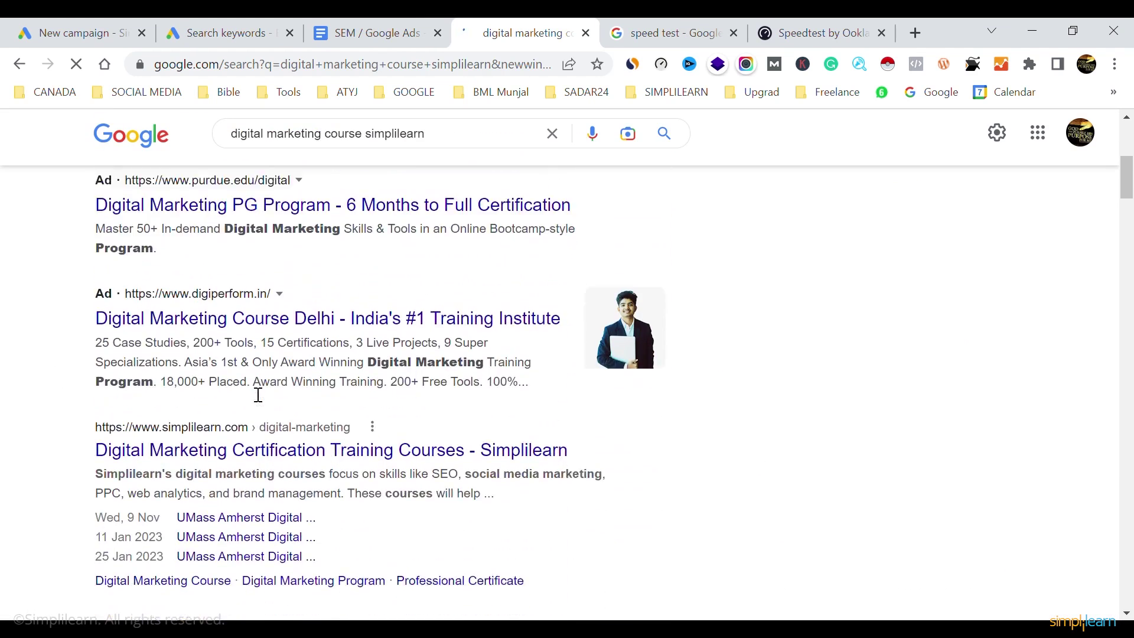
pyautogui.keyDown('ctrl'); pyautogui.click(265, 409); pyautogui.keyUp('ctrl')
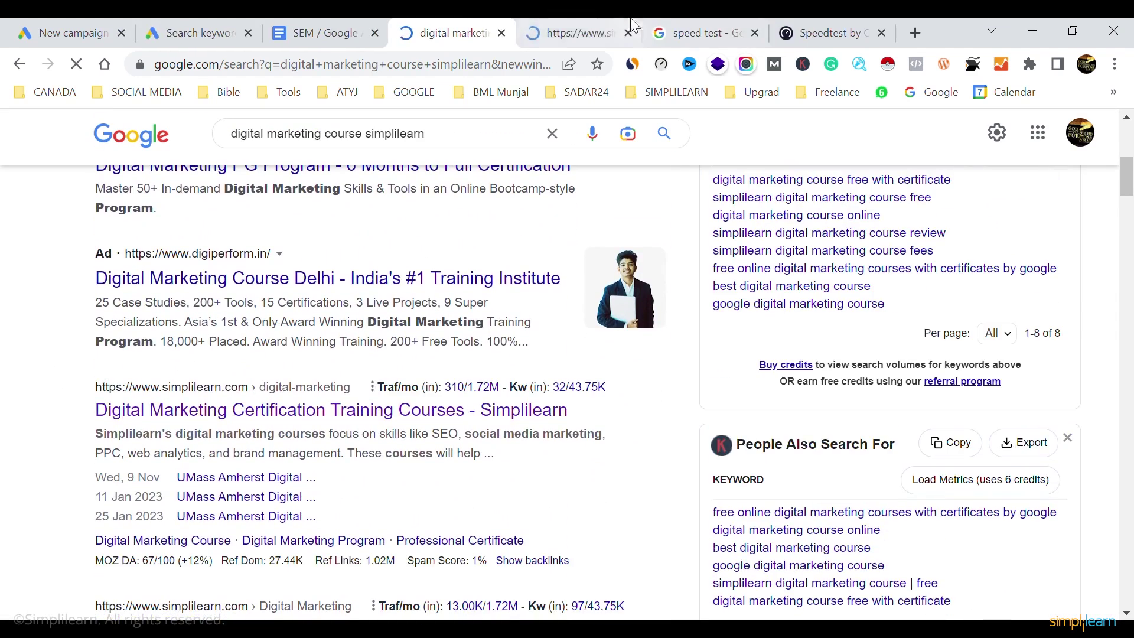
# Copy the Simplilearn digital marketing page's address into the new campaign's business website field
pyautogui.click(613, 23)
pyautogui.click(317, 67)
pyautogui.hotkey('ctrl', 'c')
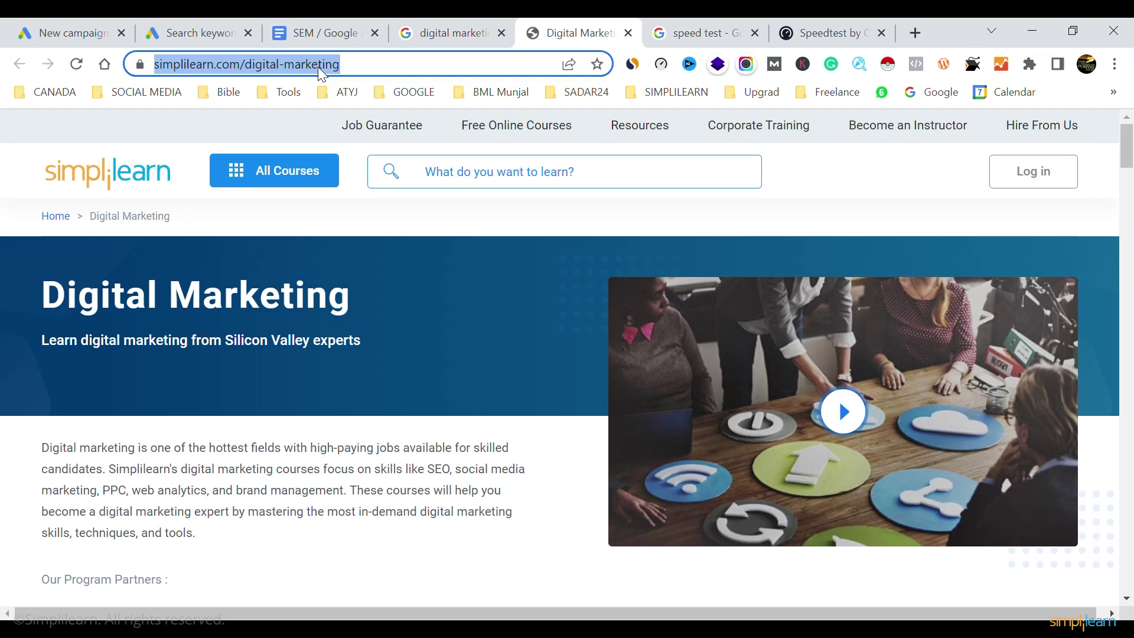
pyautogui.click(65, 23)
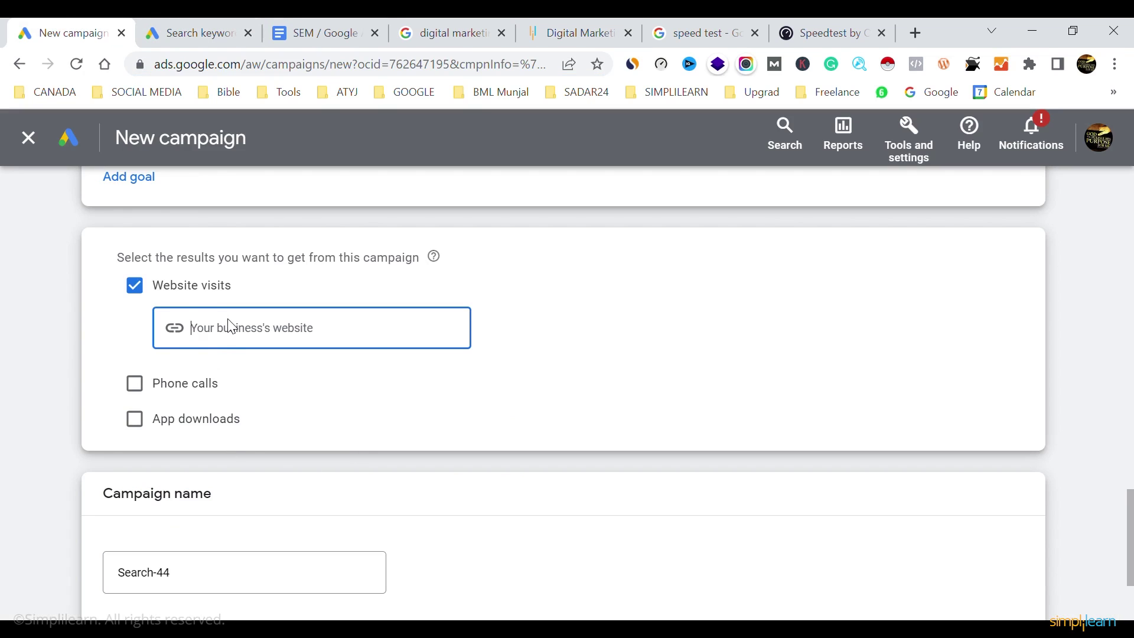
pyautogui.hotkey('ctrl', 'v')
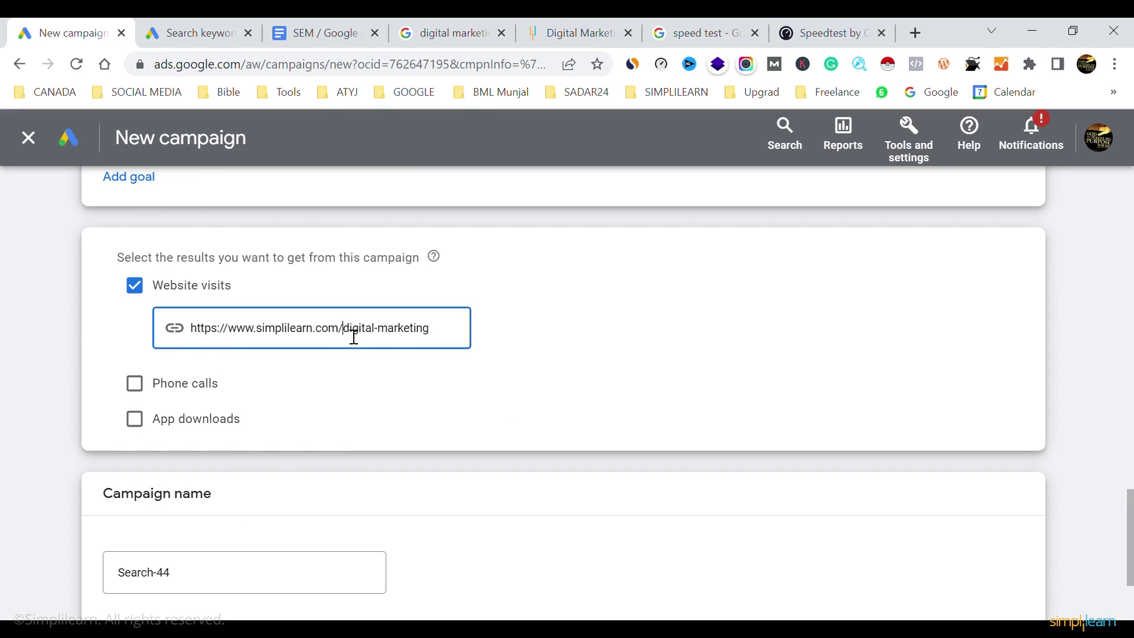
pyautogui.moveTo(344, 335); pyautogui.dragTo(451, 337)
pyautogui.press('BackSpace')
pyautogui.press('BackSpace')
pyautogui.click(706, 353)
# Name the campaign "nov search Ad" and continue to its bidding settings as a new campaign instead of the saved draft
pyautogui.click(256, 569)
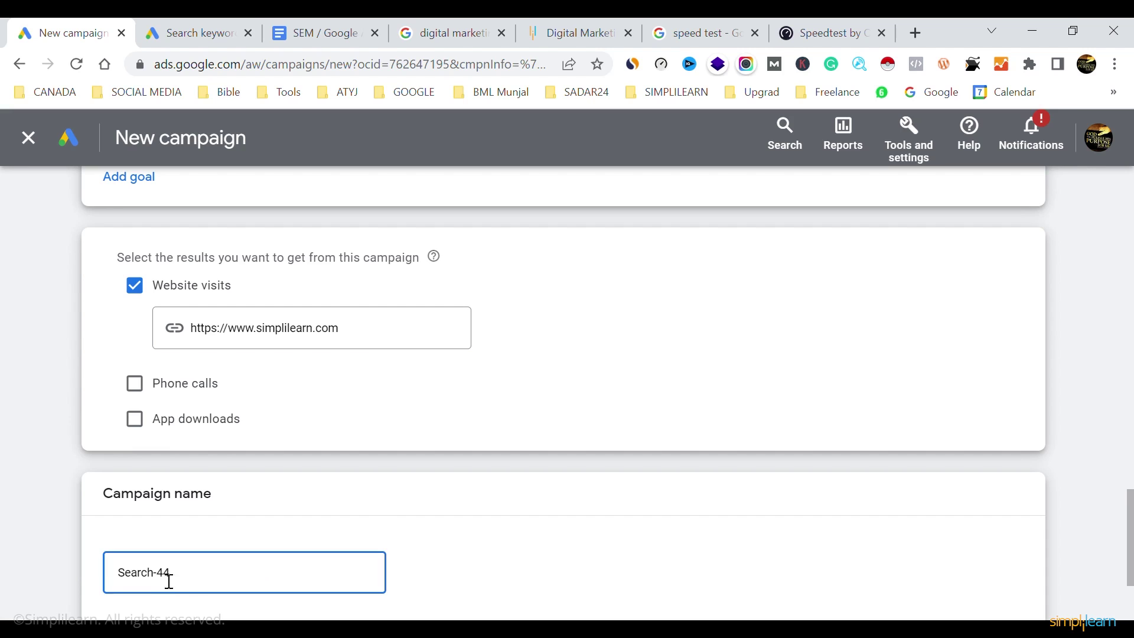
pyautogui.hotkey('ctrl', 'a')
pyautogui.write('nov search Ade')
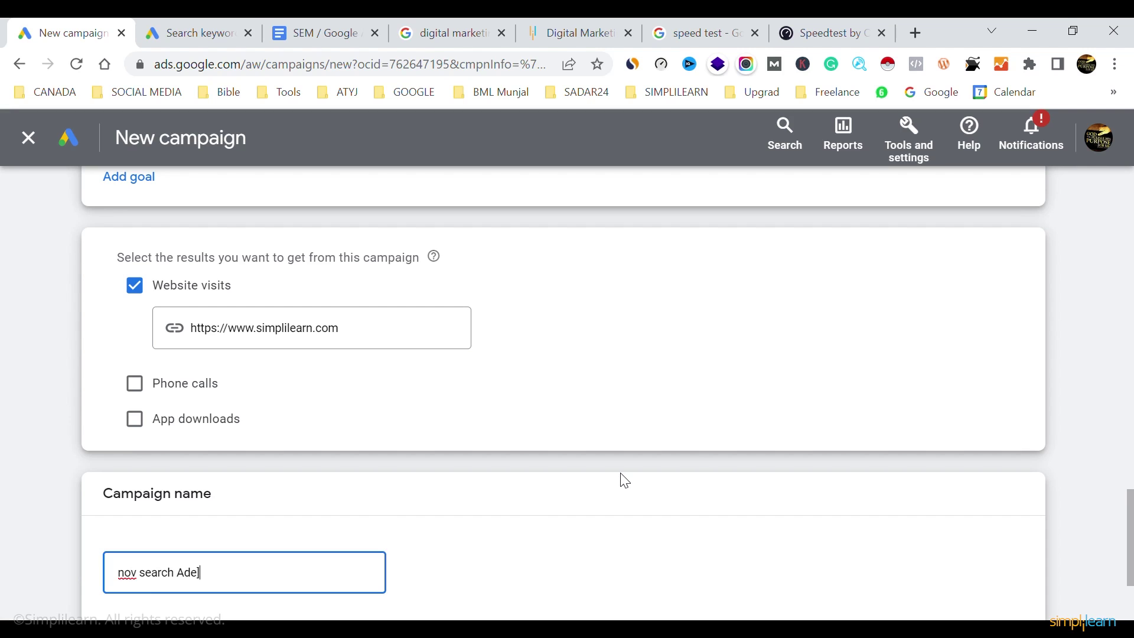
pyautogui.press('BackSpace')
pyautogui.scroll(-3, 845, 449)
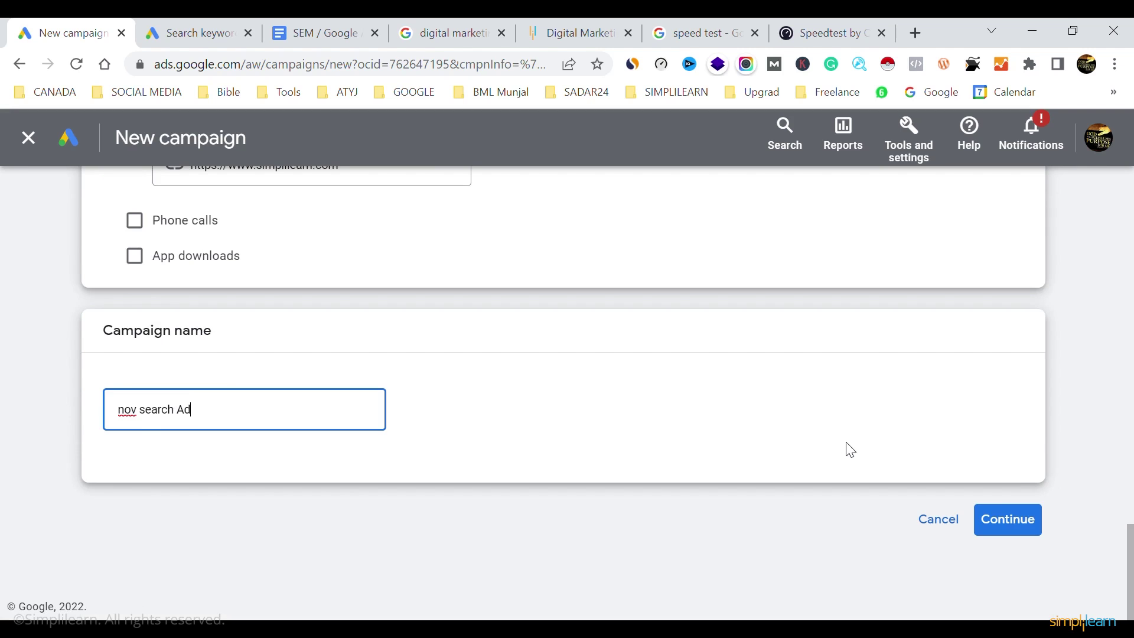
pyautogui.click(1038, 525)
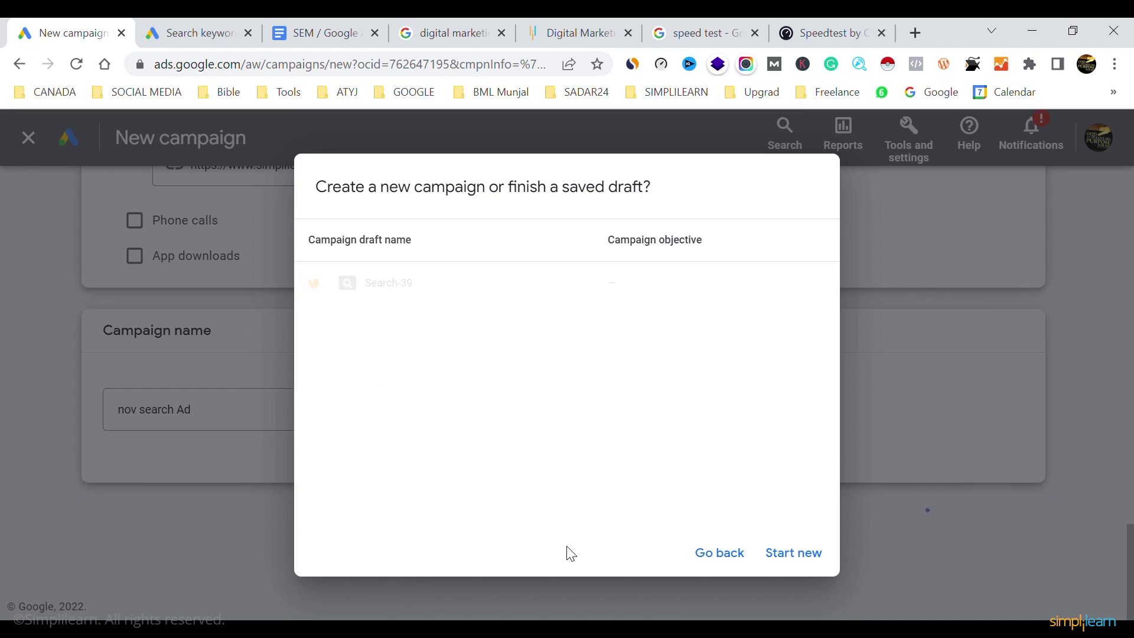
pyautogui.click(815, 554)
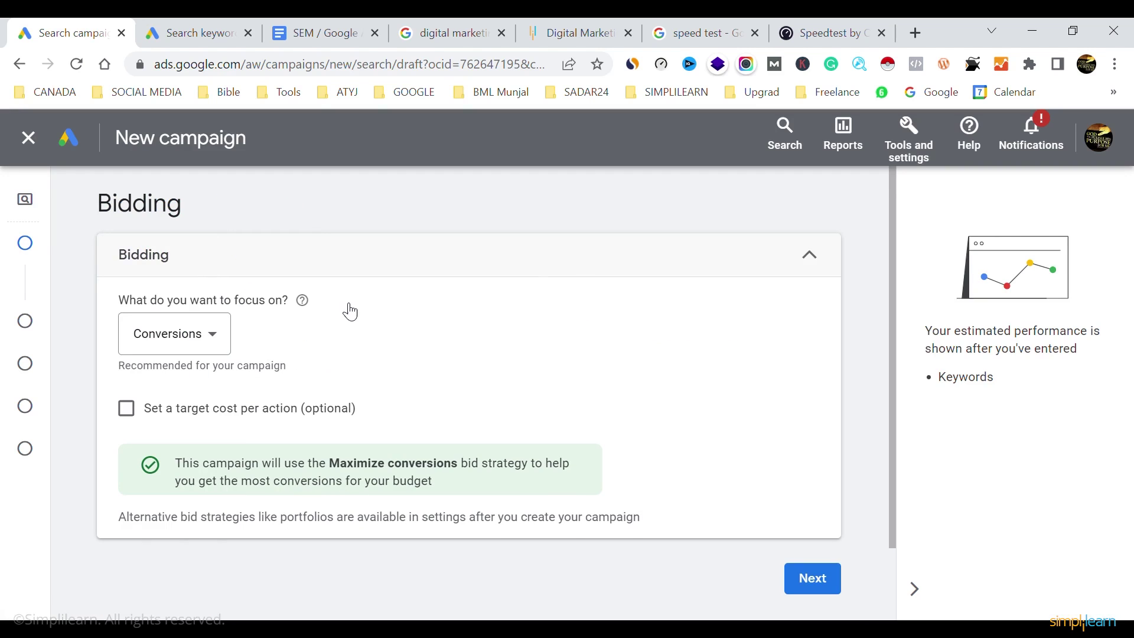
# Focus the campaign's bidding on Clicks with a maximum CPC bid limit of ₹90.00 and continue to the campaign settings
pyautogui.click(229, 338)
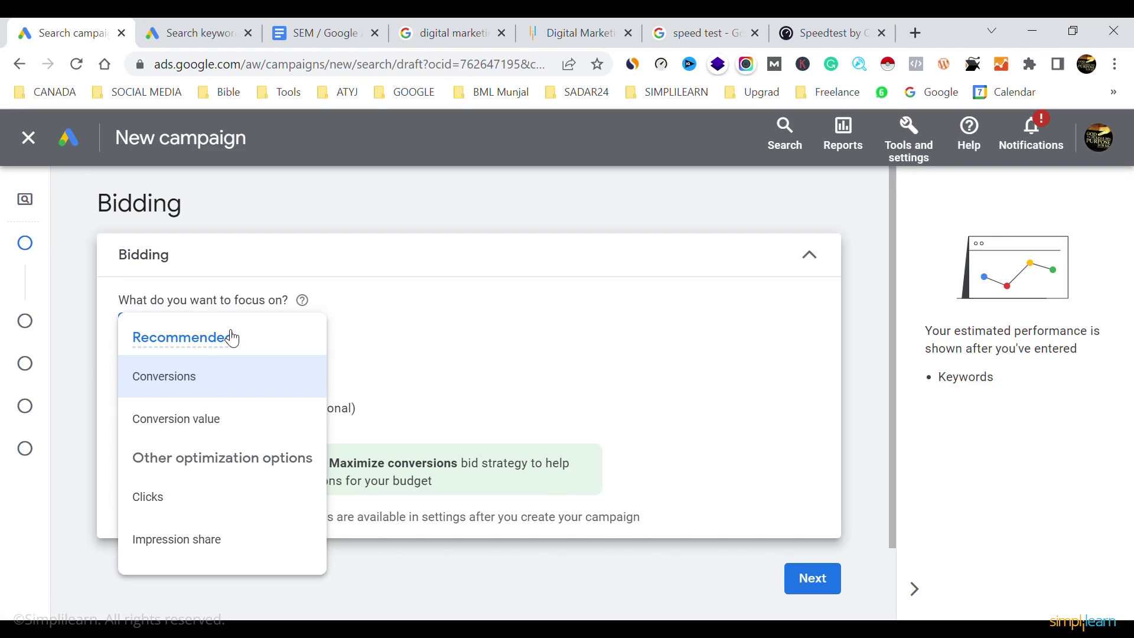
pyautogui.click(166, 513)
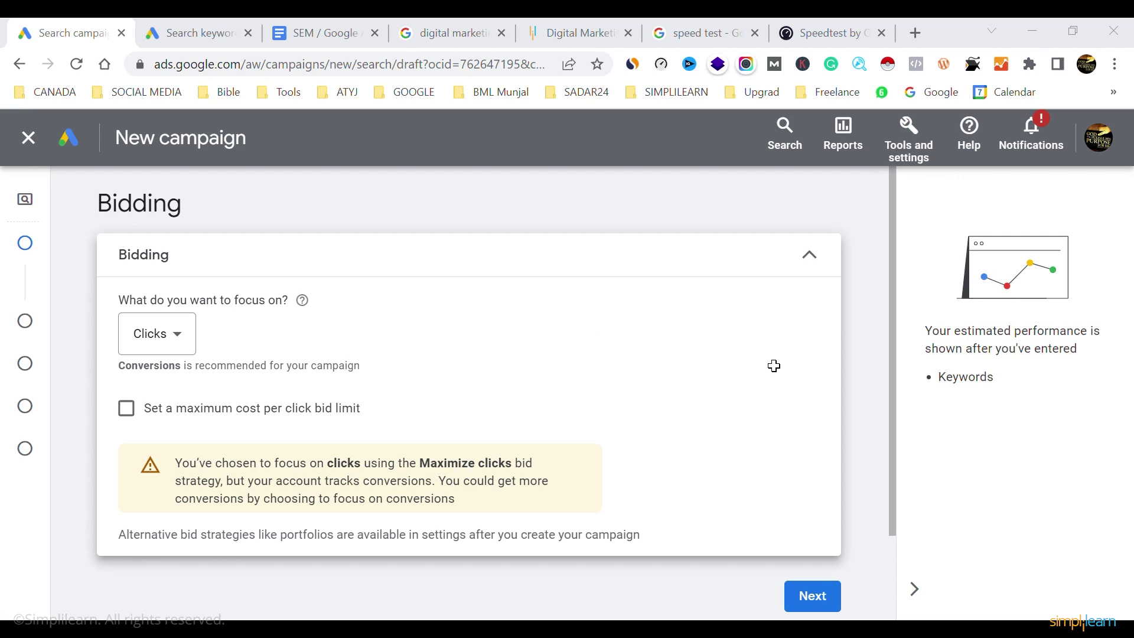
pyautogui.click(130, 414)
pyautogui.click(196, 478)
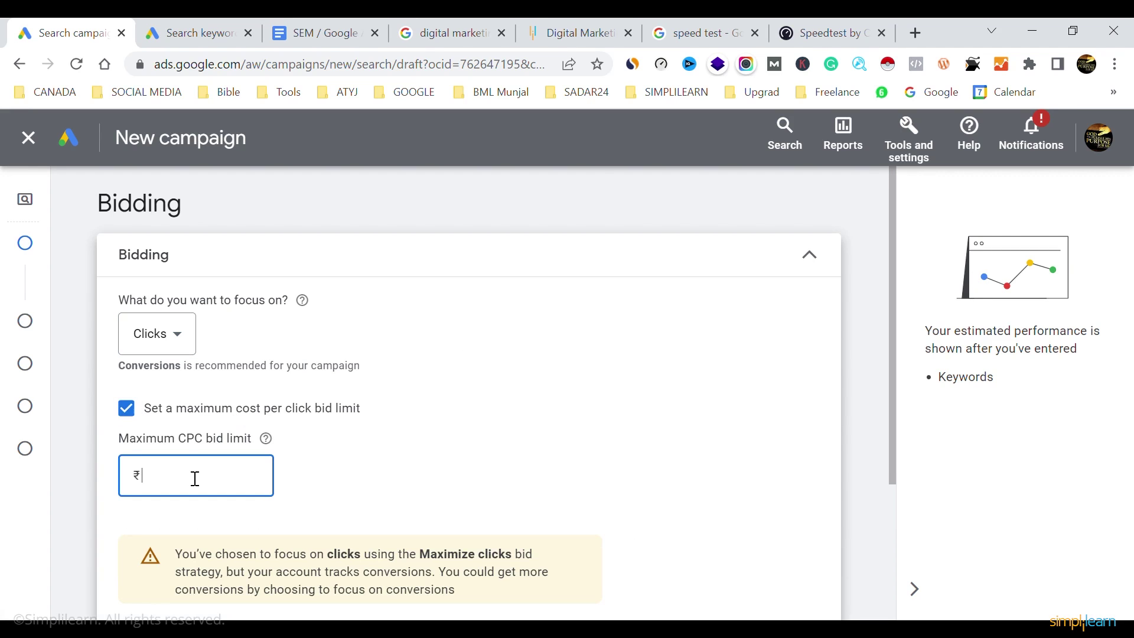
pyautogui.click(475, 394)
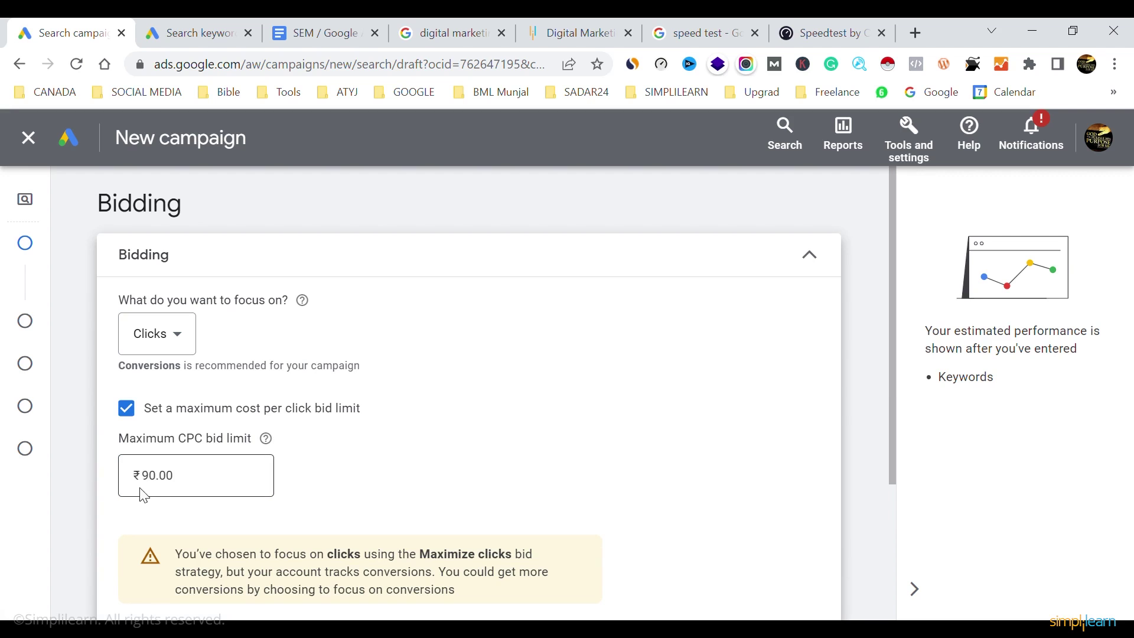
pyautogui.scroll(-3, 536, 448)
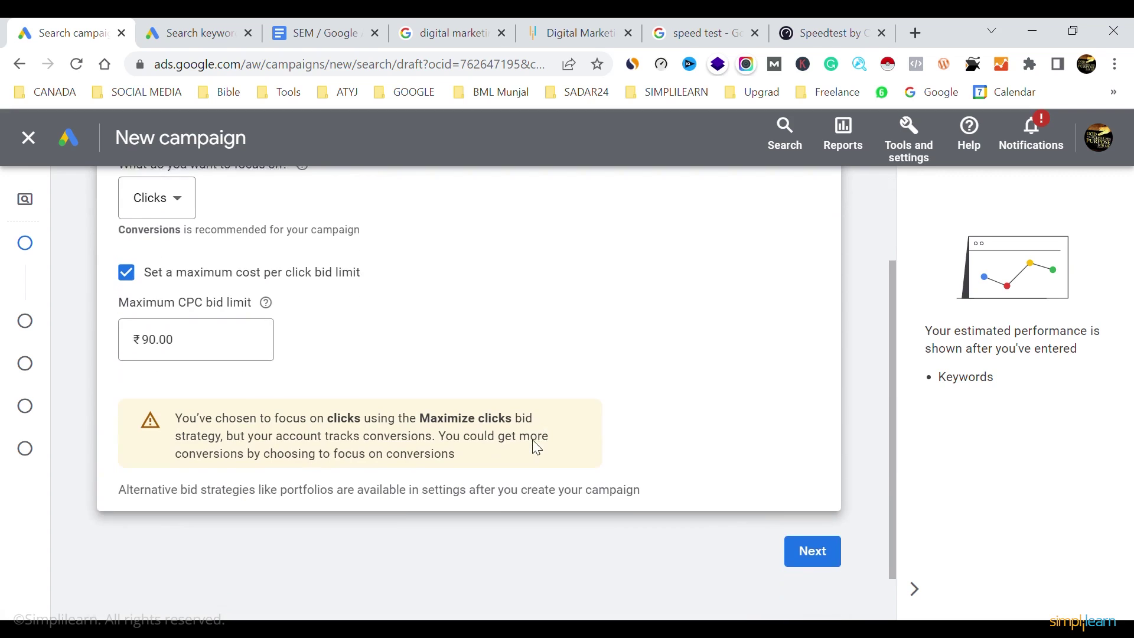
pyautogui.click(811, 502)
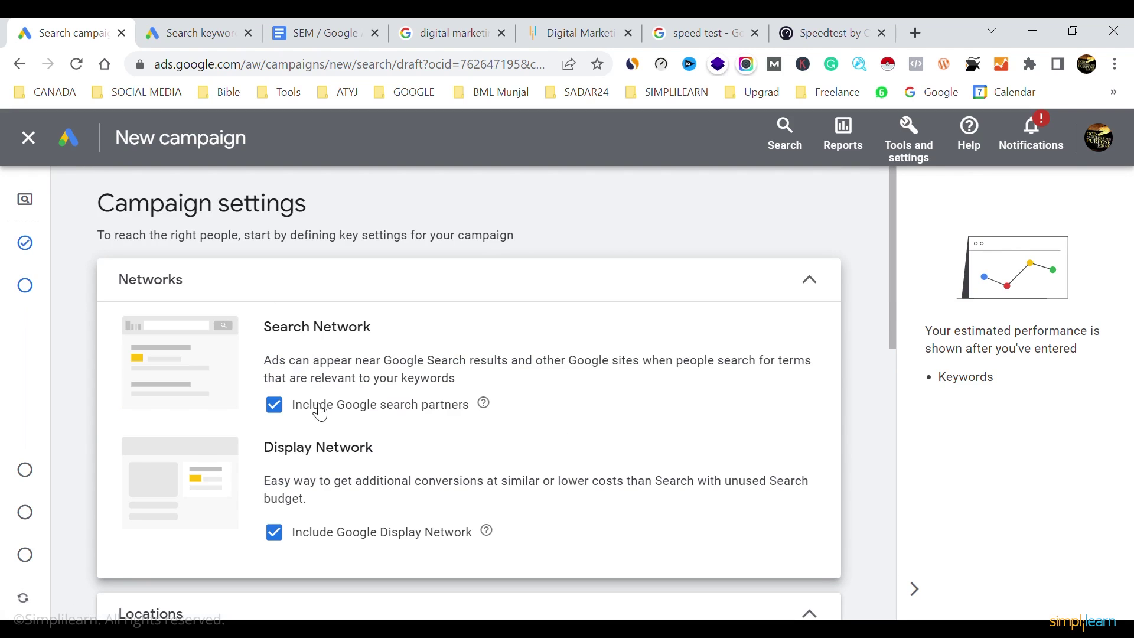
# Exclude Google search partners and the Google Display Network from the campaign's networks
pyautogui.click(274, 404)
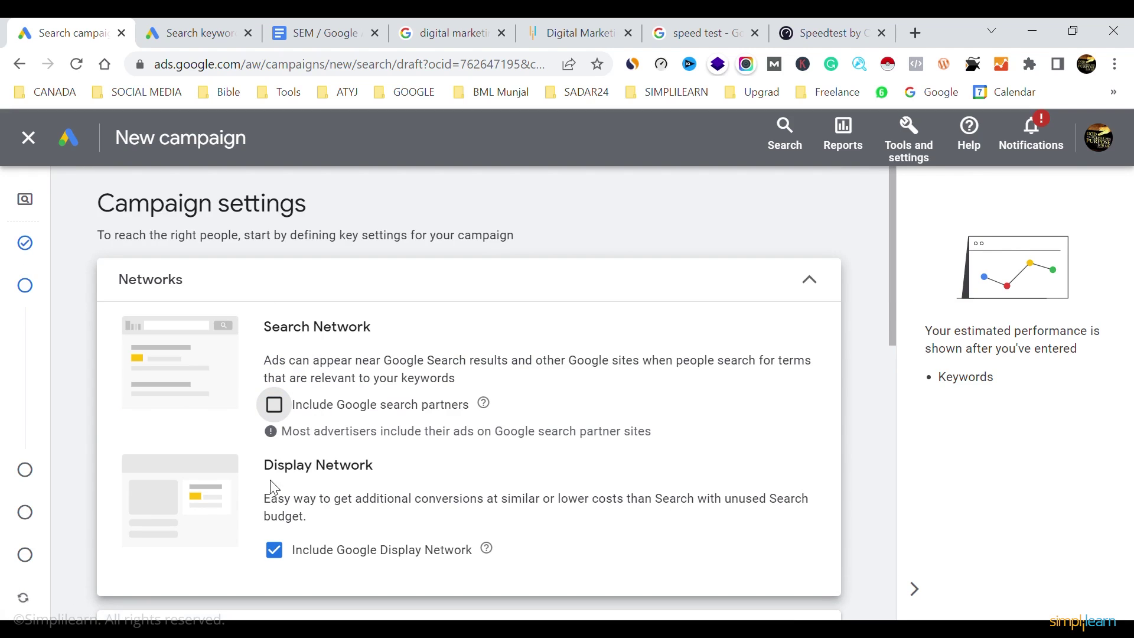
pyautogui.click(289, 552)
pyautogui.scroll(-8, 507, 372)
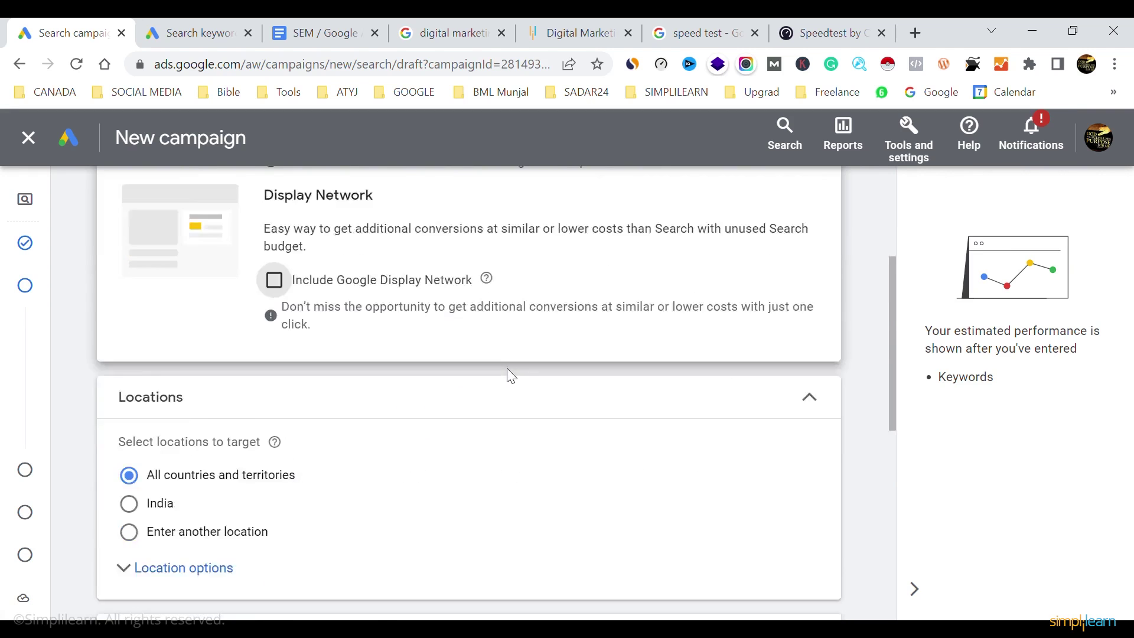
# Set the campaign's location targeting to entering another location, after trying the India option
pyautogui.scroll(2, 507, 373)
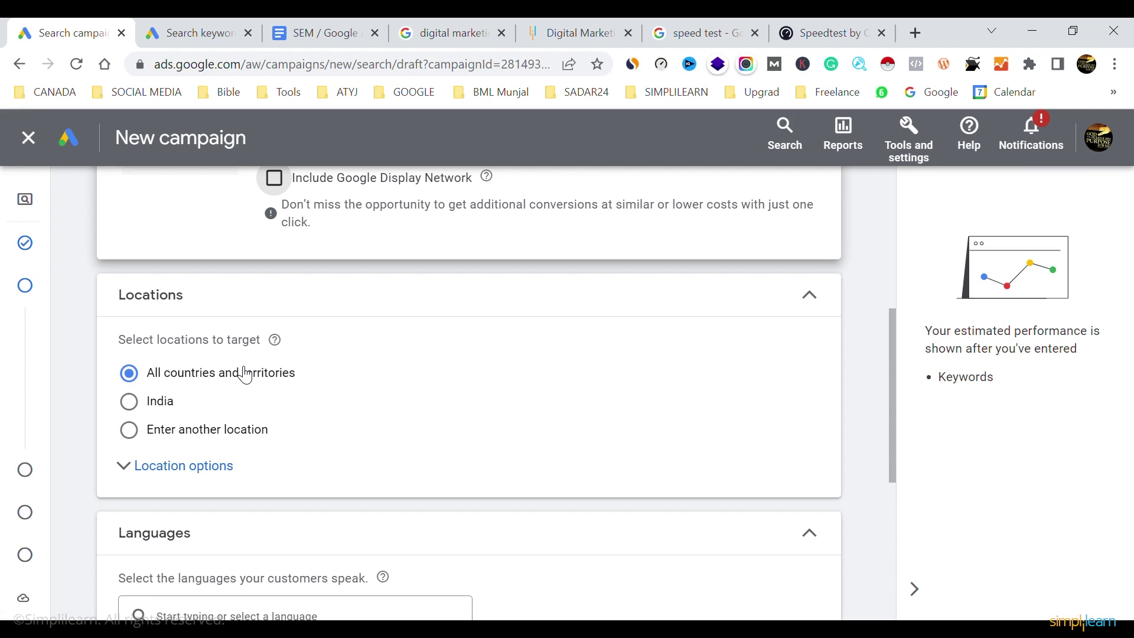
pyautogui.click(129, 402)
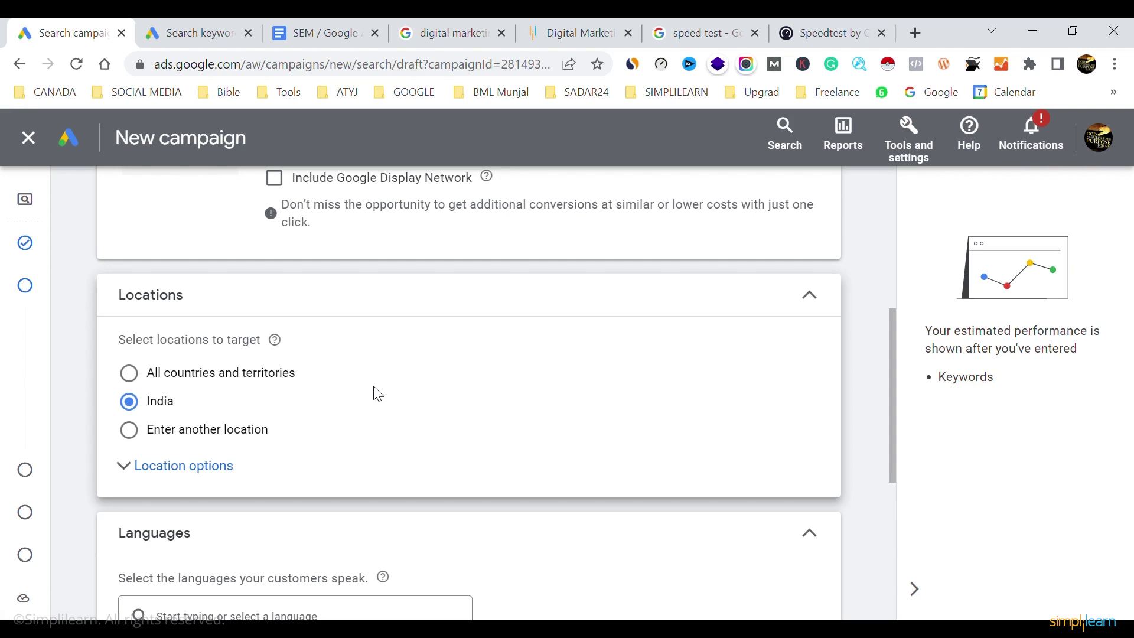
pyautogui.click(129, 430)
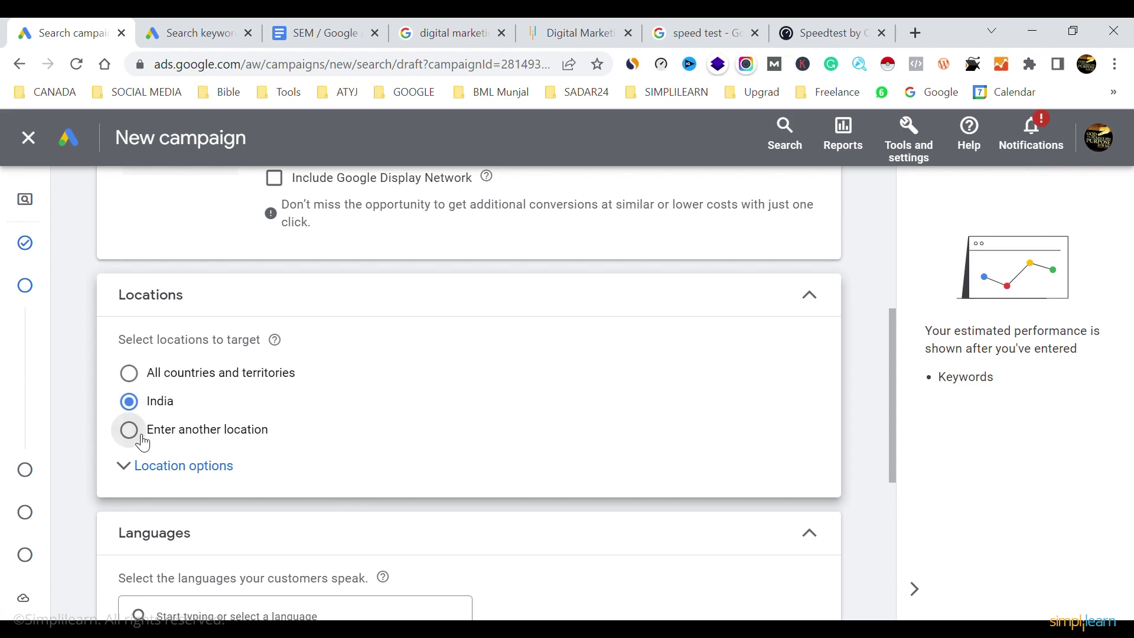
# Target the union territory of Delhi, India, and the state of Texas, United States, as campaign locations
pyautogui.click(235, 492)
pyautogui.write('delhi')
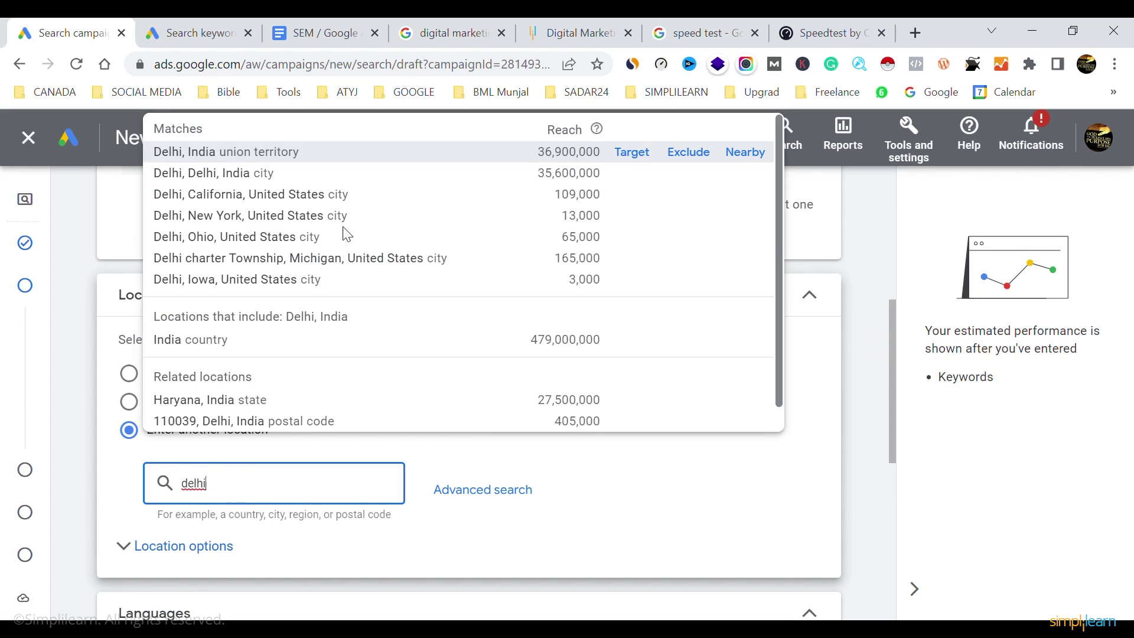
pyautogui.click(651, 160)
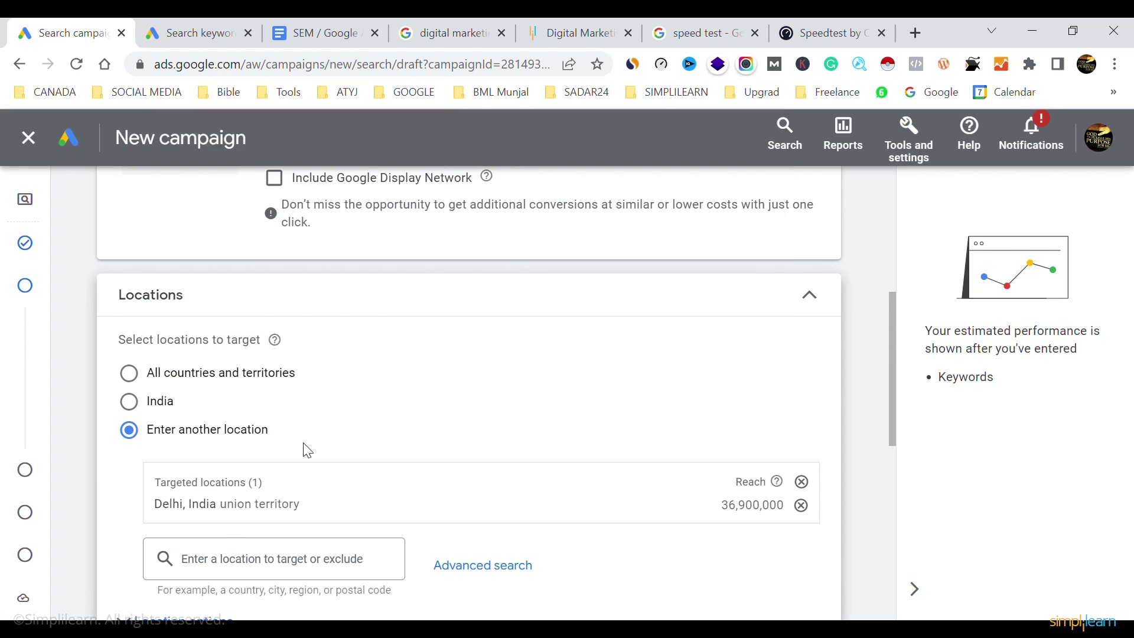
pyautogui.click(213, 566)
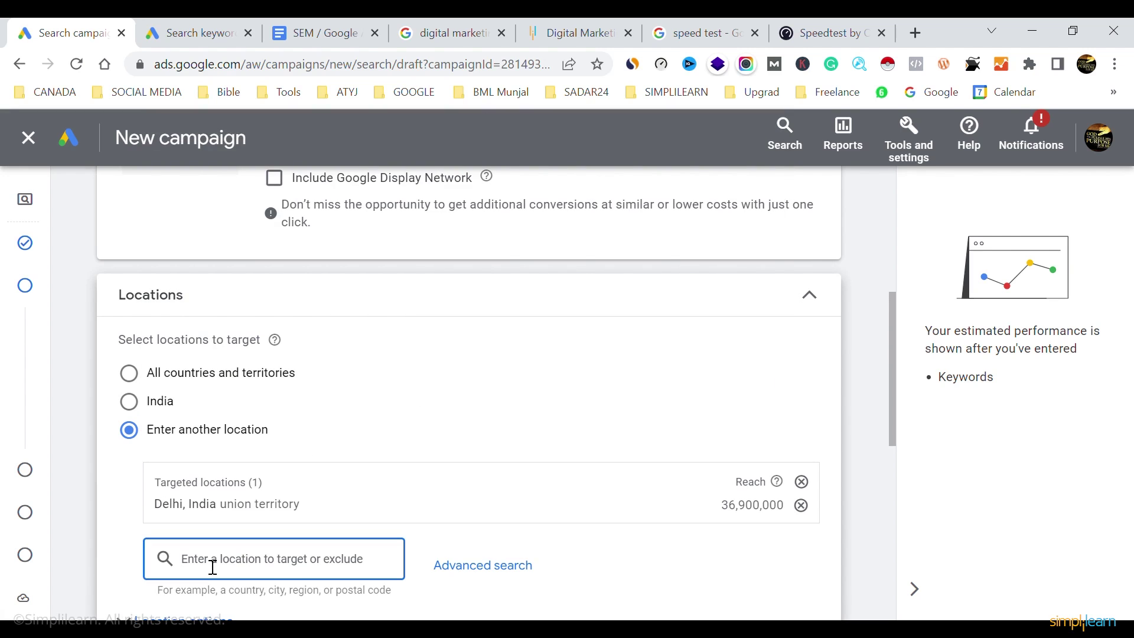
pyautogui.write('texas')
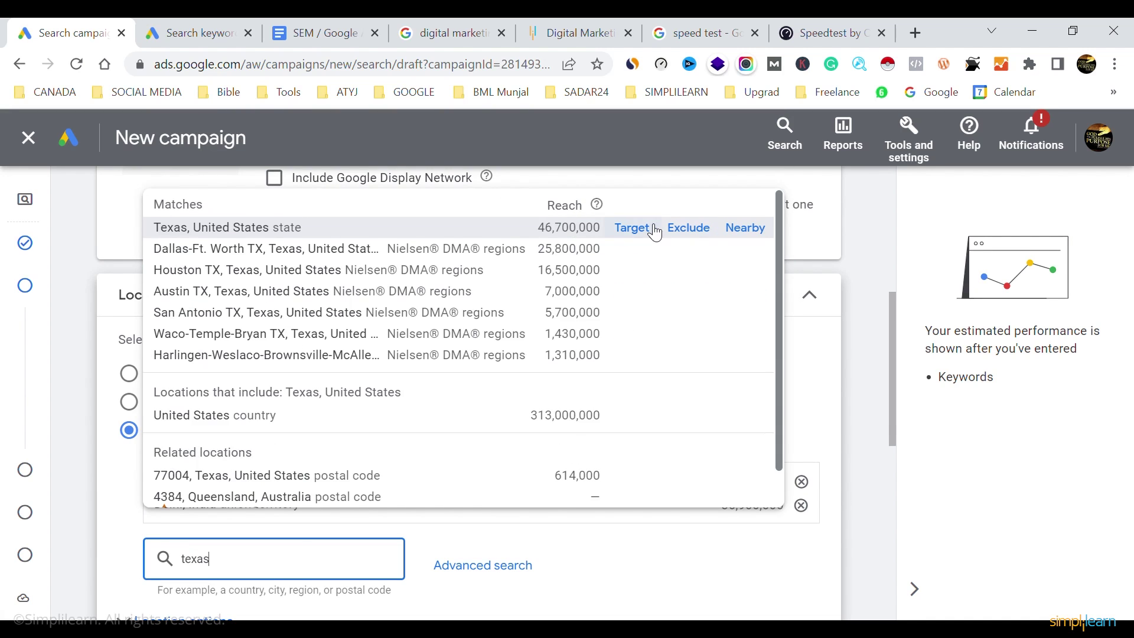
pyautogui.click(647, 227)
# Add the province of Ontario, Canada, and the postal code 110052 in Delhi, India, to the targeted locations
pyautogui.scroll(-5, 470, 394)
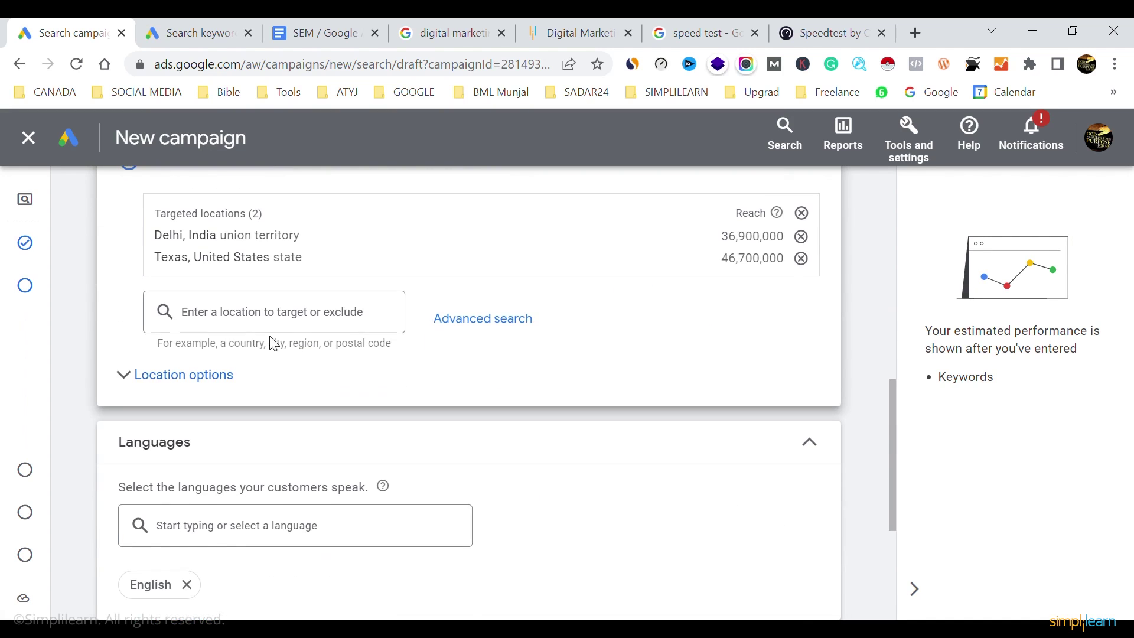
pyautogui.click(241, 328)
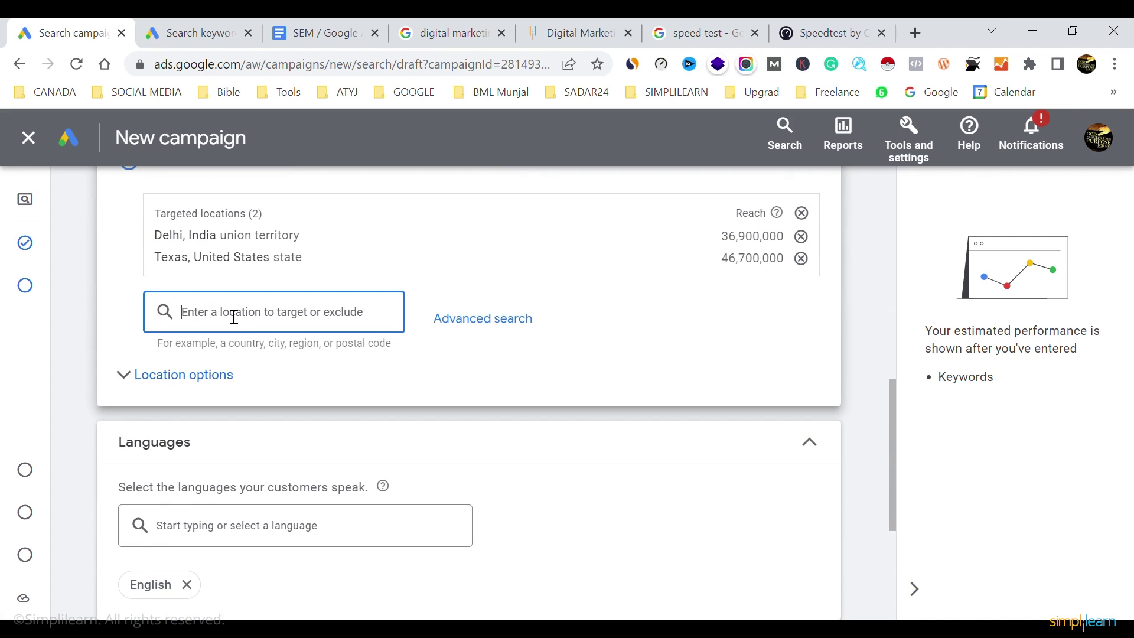
pyautogui.write('o')
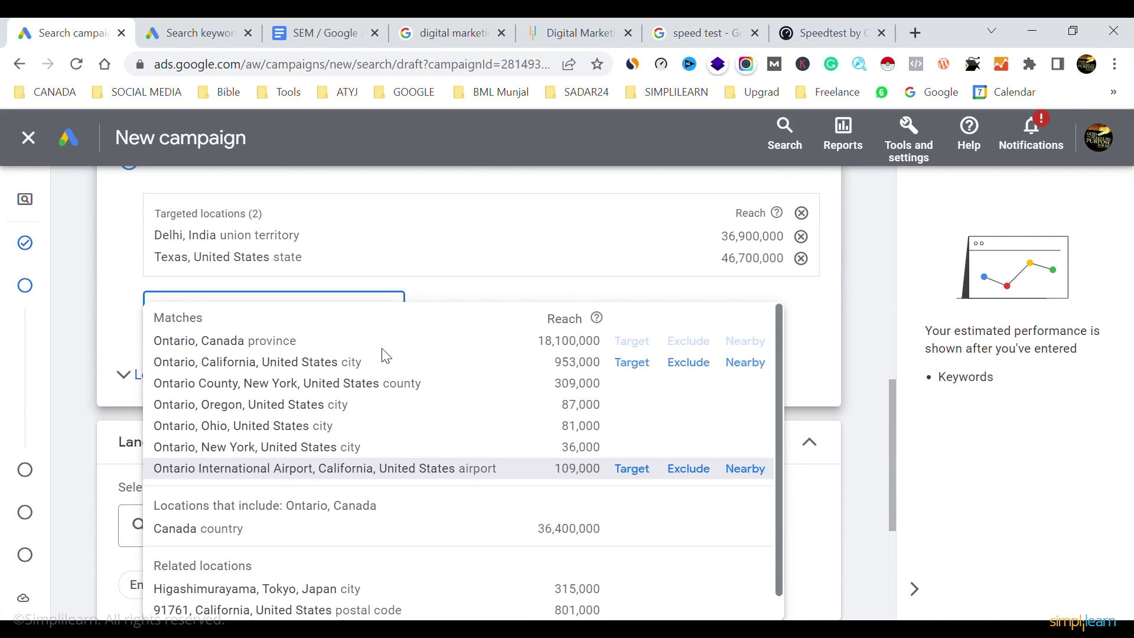
pyautogui.click(638, 344)
pyautogui.click(268, 342)
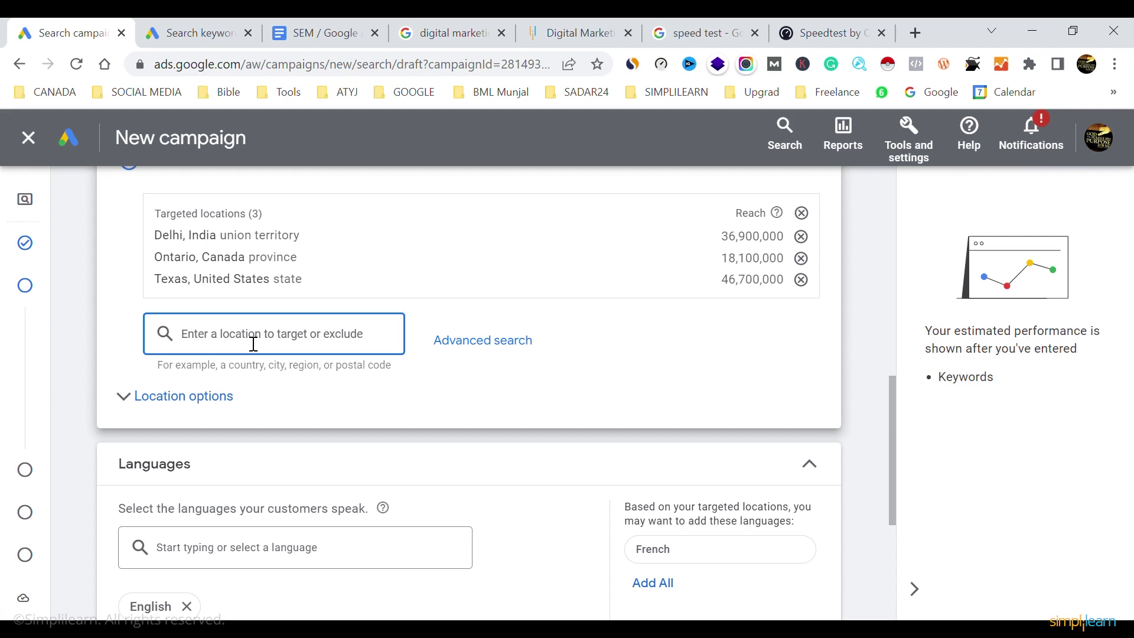
pyautogui.write('11')
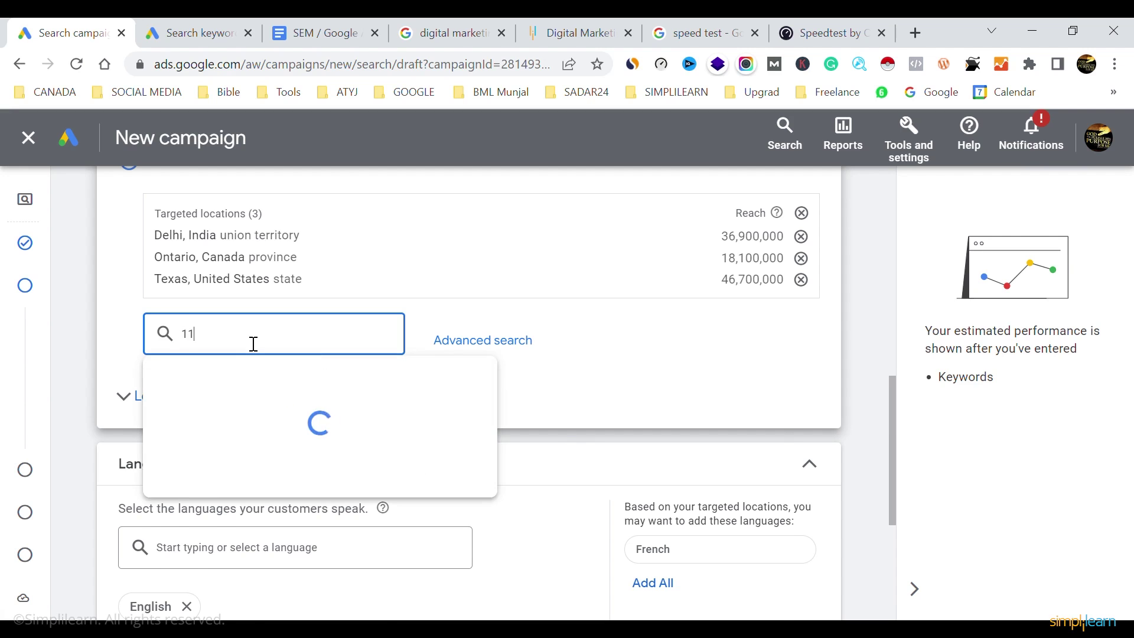
pyautogui.write('0052')
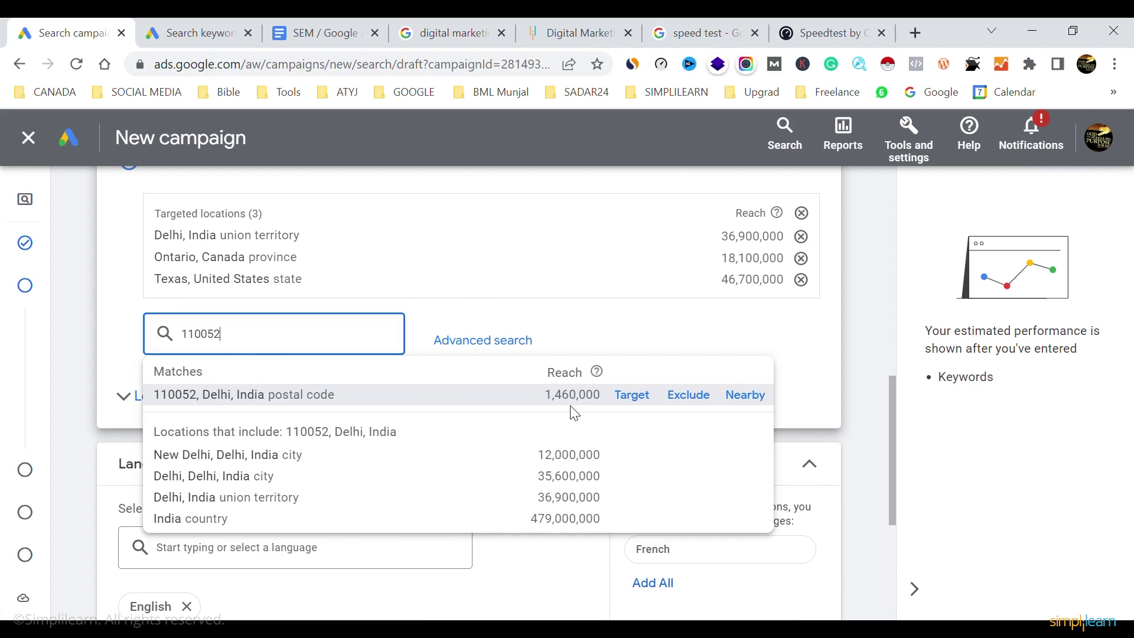
pyautogui.click(635, 396)
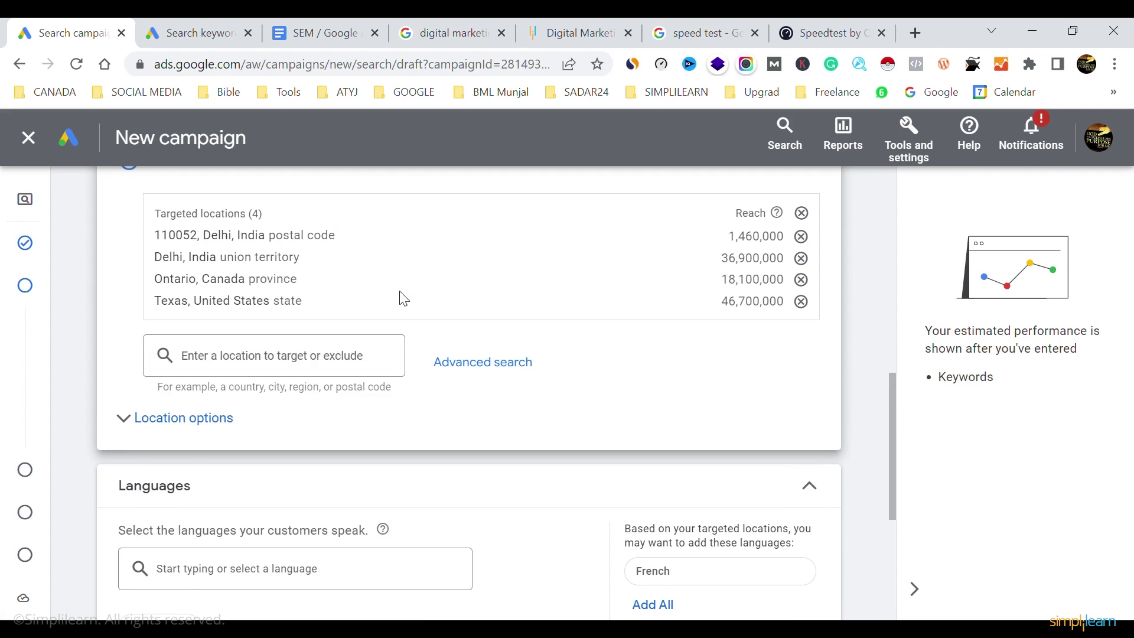
# Review the campaign's list of targeted locations and remove all of them
pyautogui.scroll(4, 404, 300)
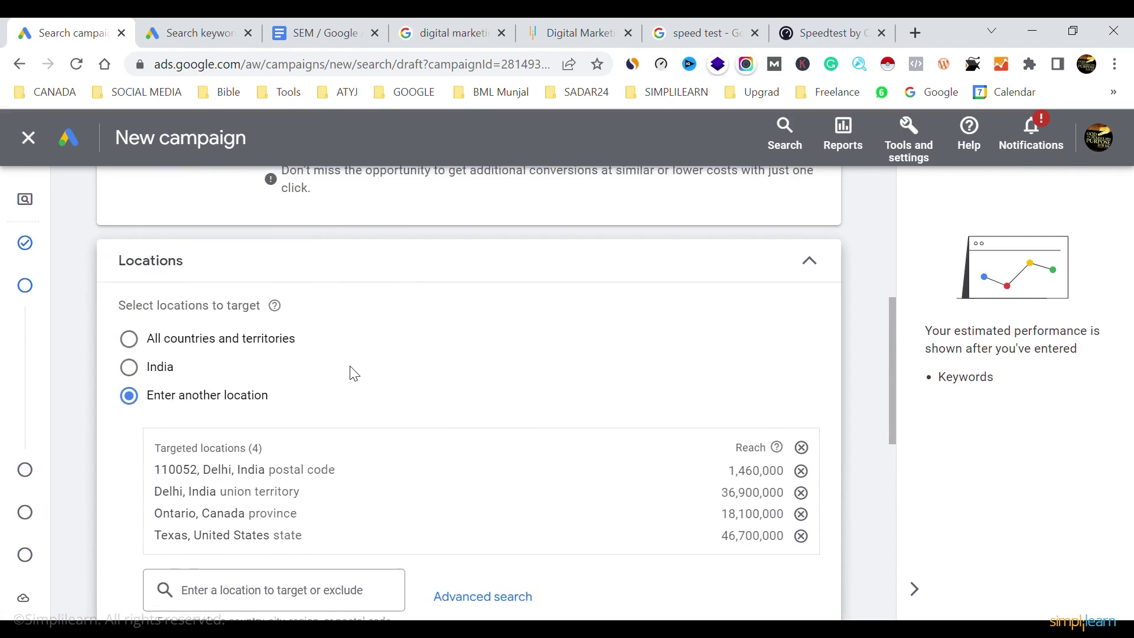
pyautogui.scroll(-3, 354, 374)
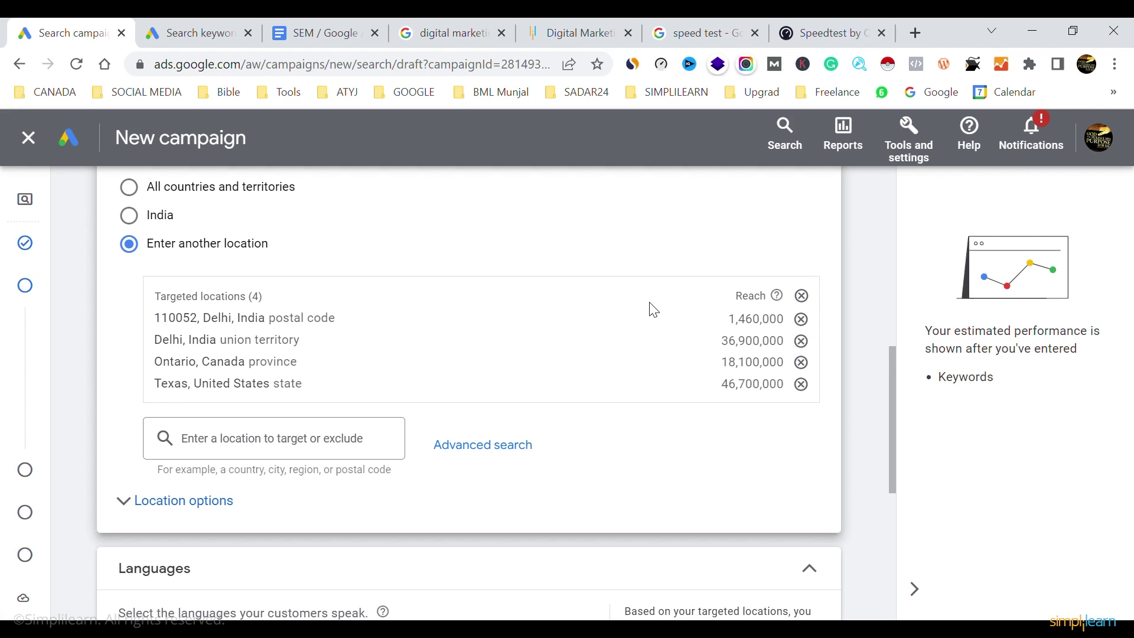
pyautogui.click(813, 296)
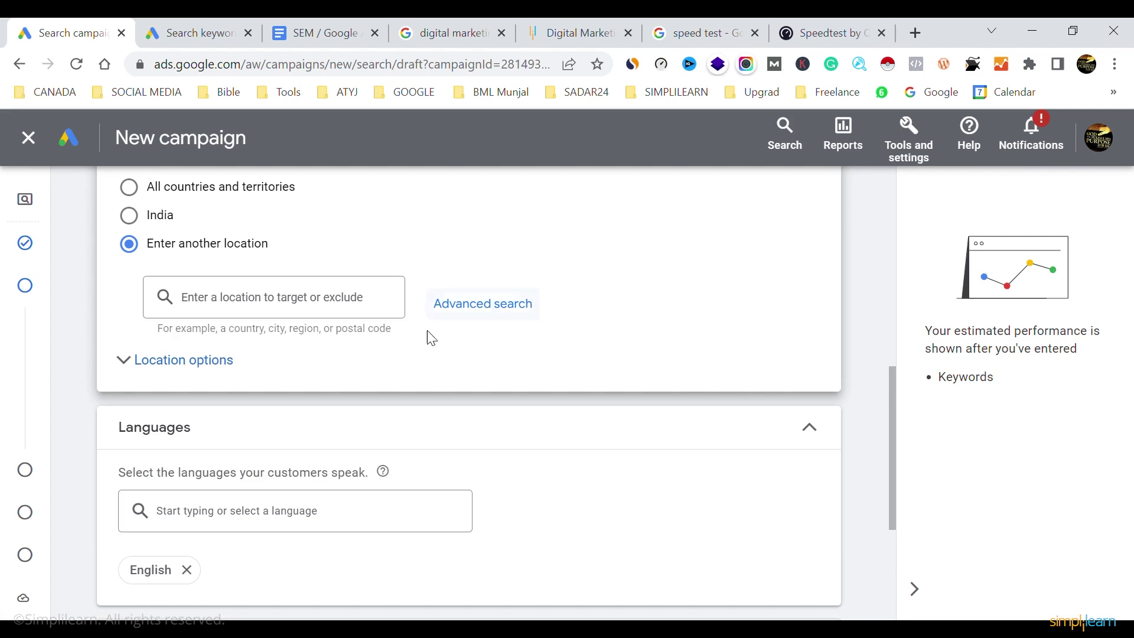
# Use the advanced location search to target a 2 km radius around Cake Shop Delhi in South Extension II
pyautogui.click(516, 304)
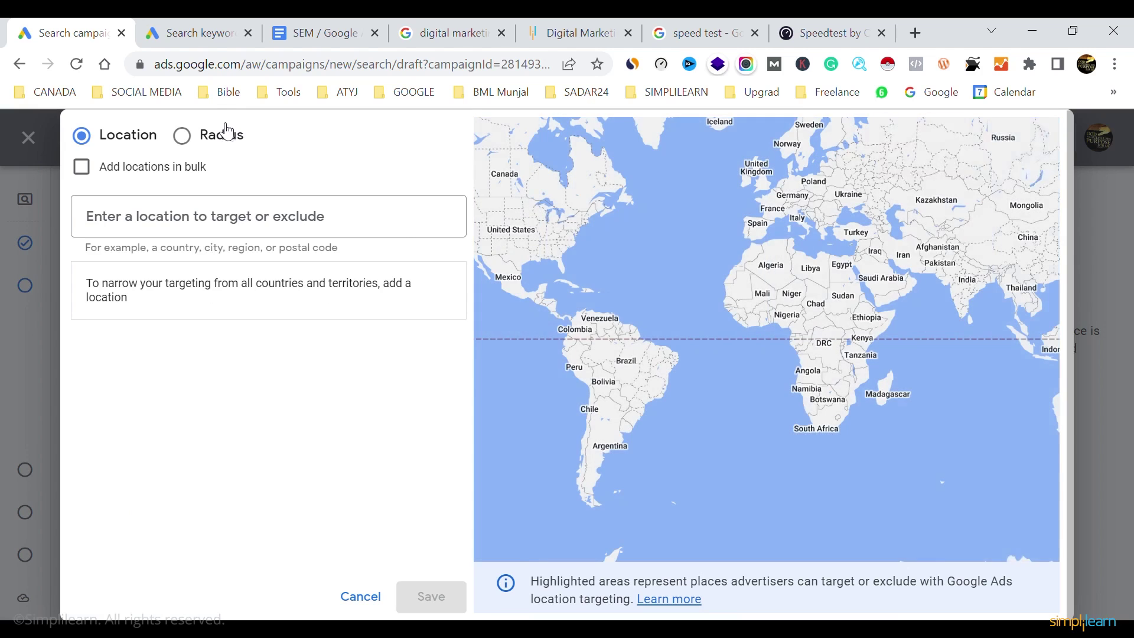
pyautogui.click(224, 135)
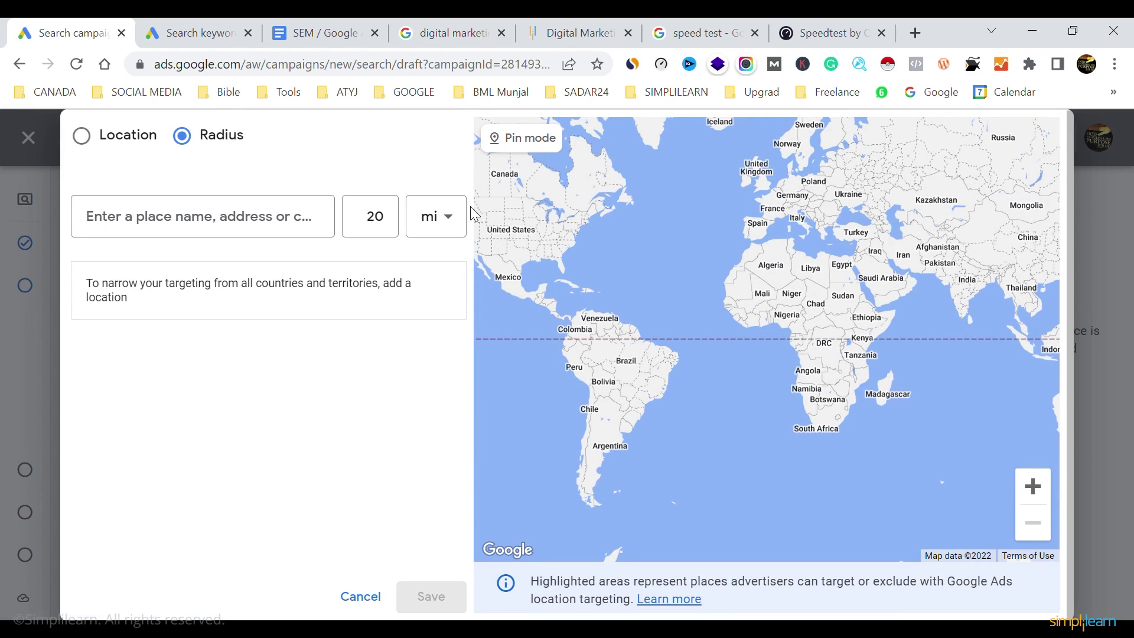
pyautogui.click(460, 225)
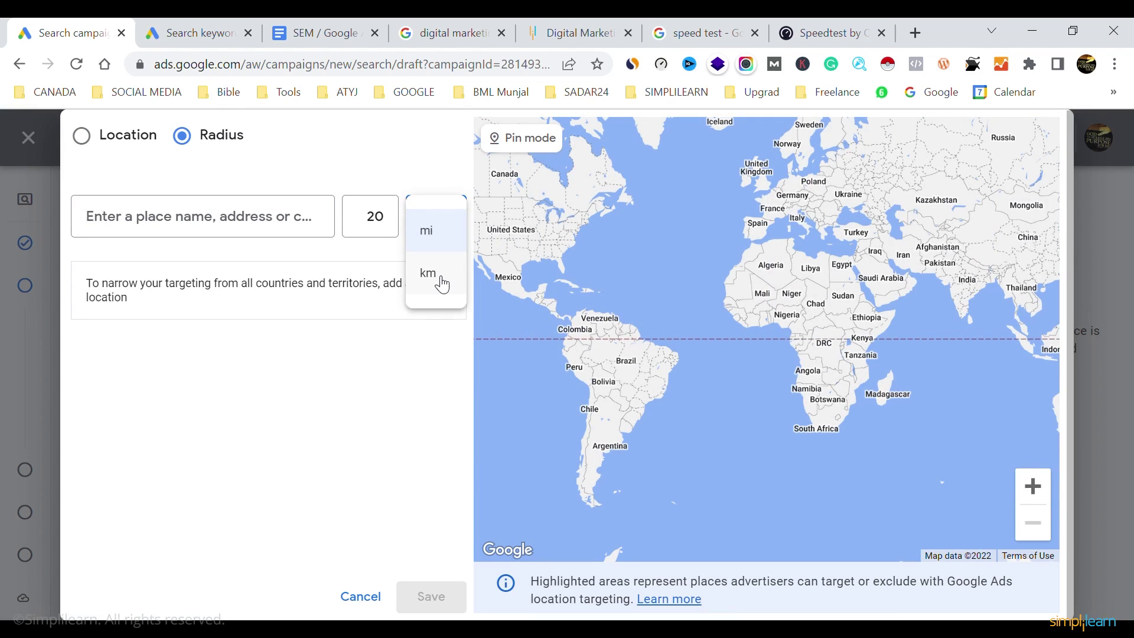
pyautogui.click(440, 280)
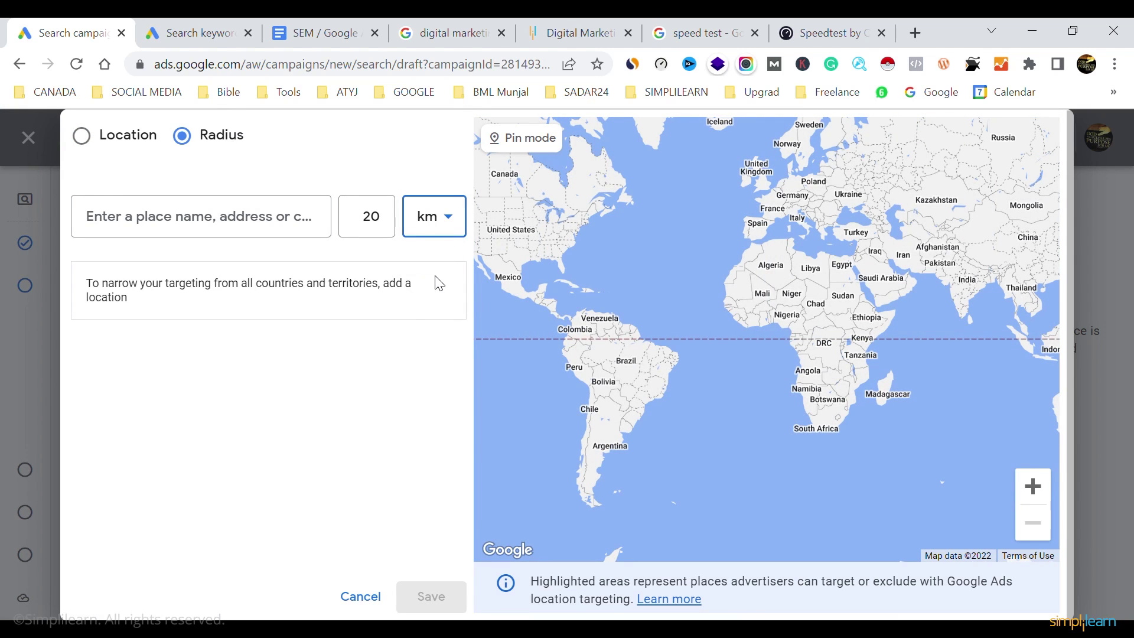
pyautogui.doubleClick(378, 223)
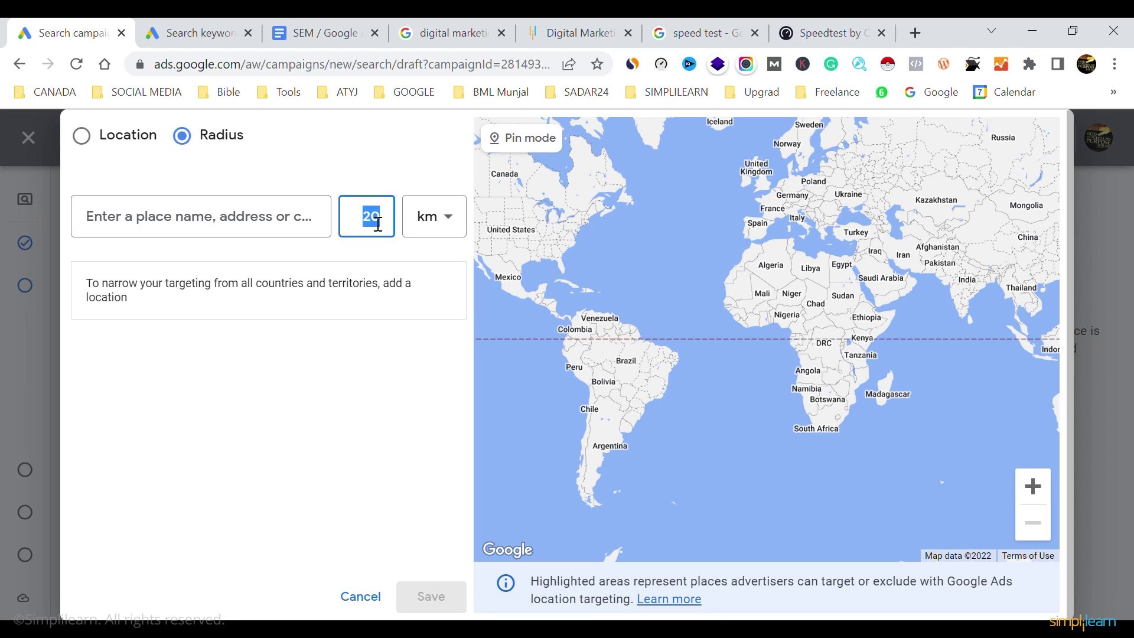
pyautogui.write('2')
pyautogui.click(245, 222)
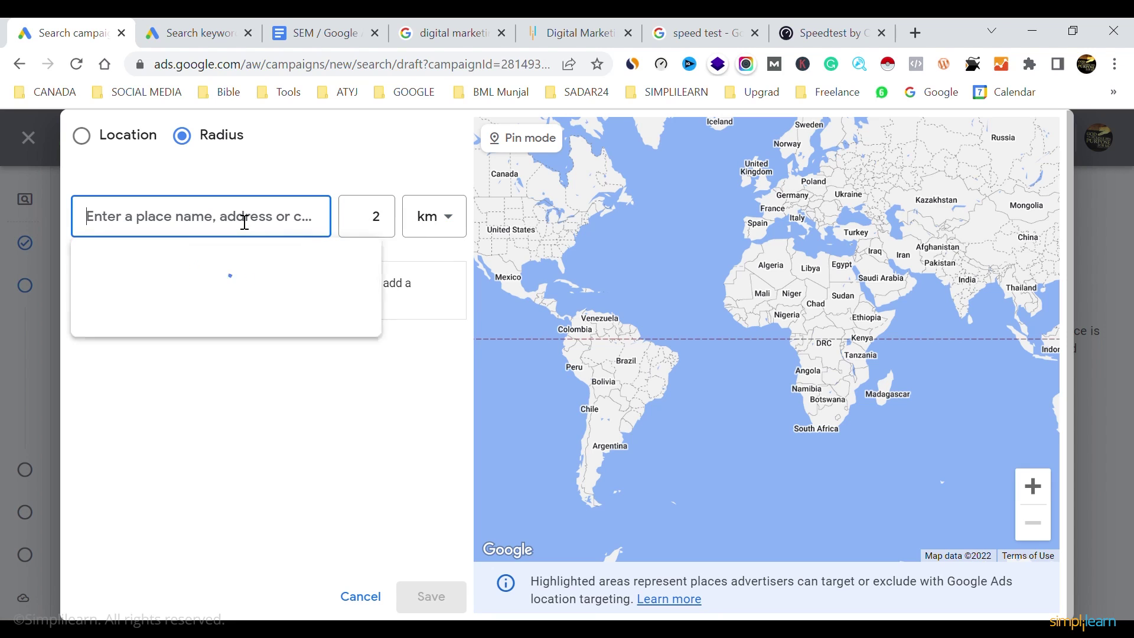
pyautogui.write('cake shop delhi')
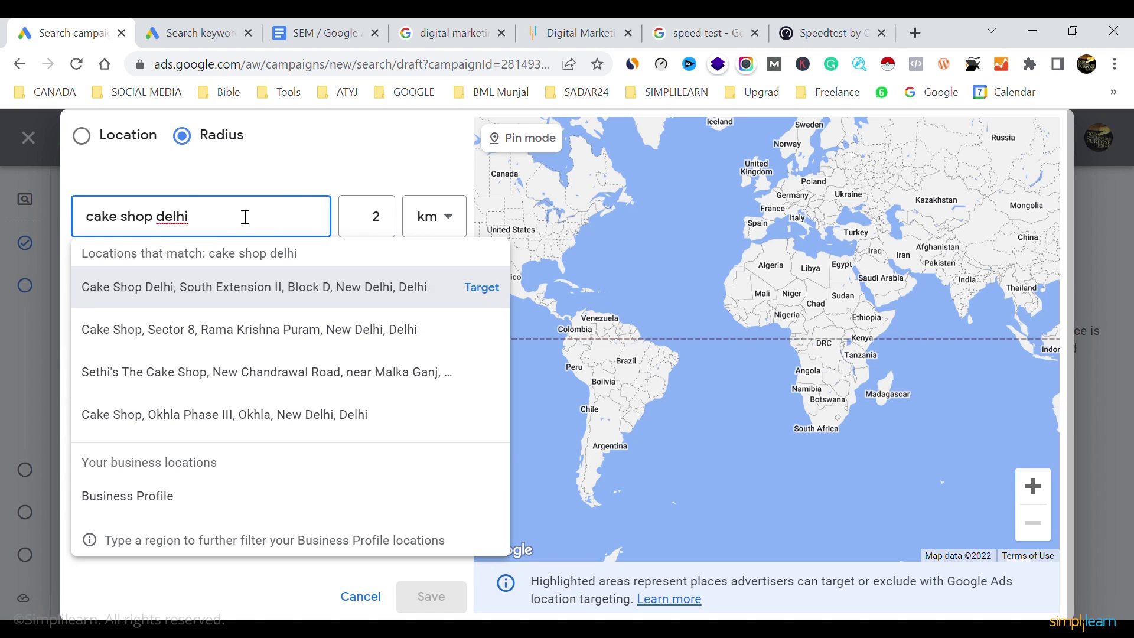
pyautogui.click(490, 289)
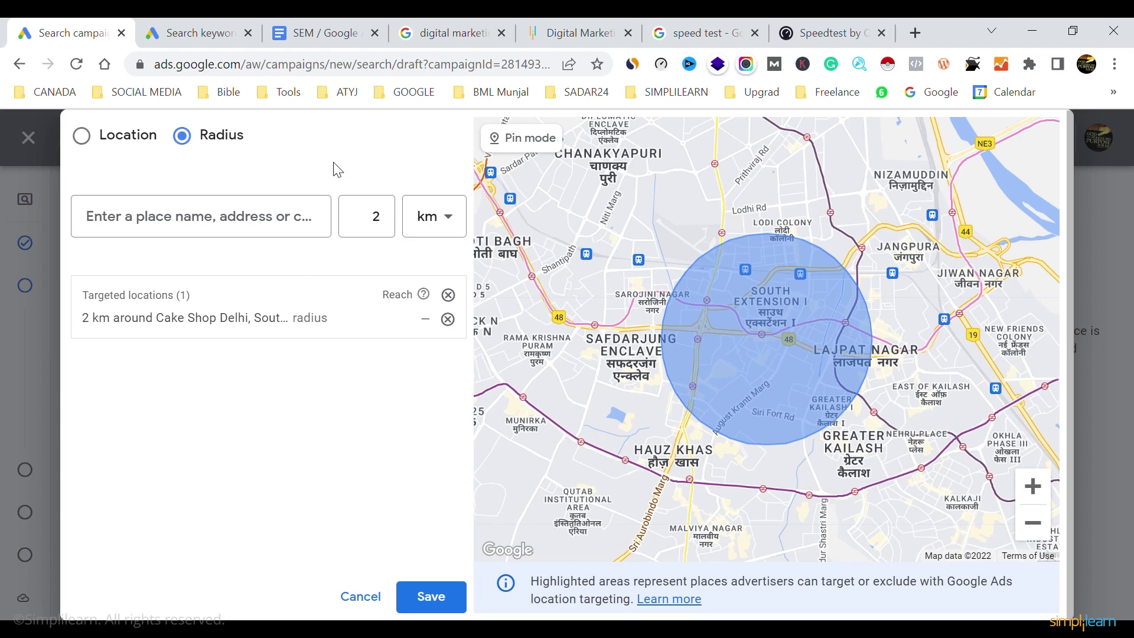
# Target the country of India and remove the 2 km radius around Cake Shop Delhi from the targeted locations
pyautogui.click(82, 136)
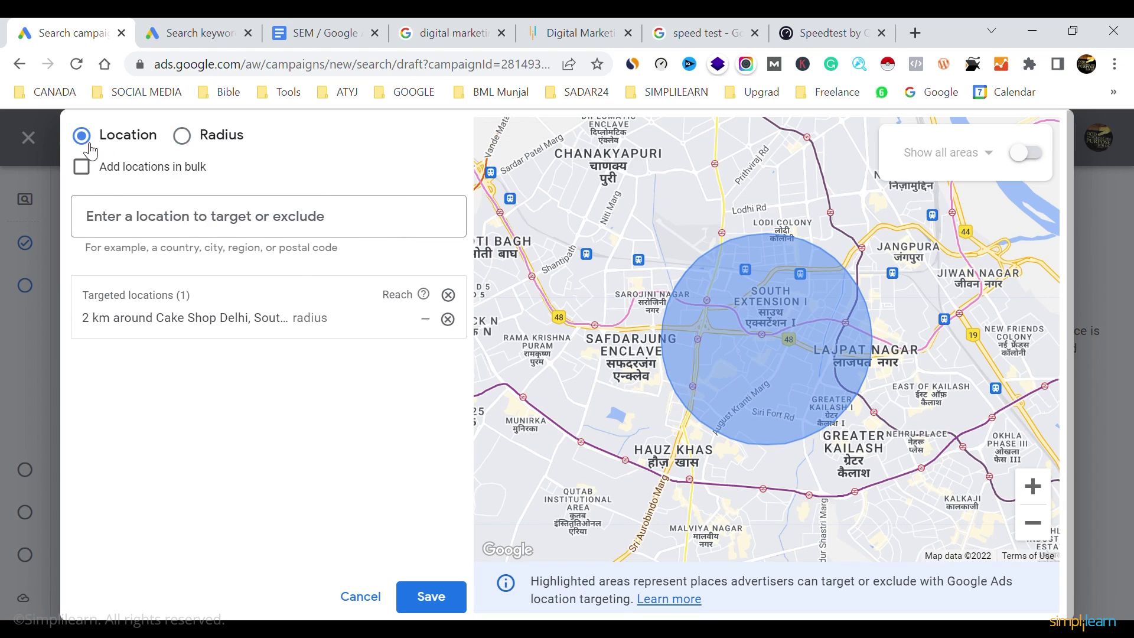
pyautogui.click(190, 228)
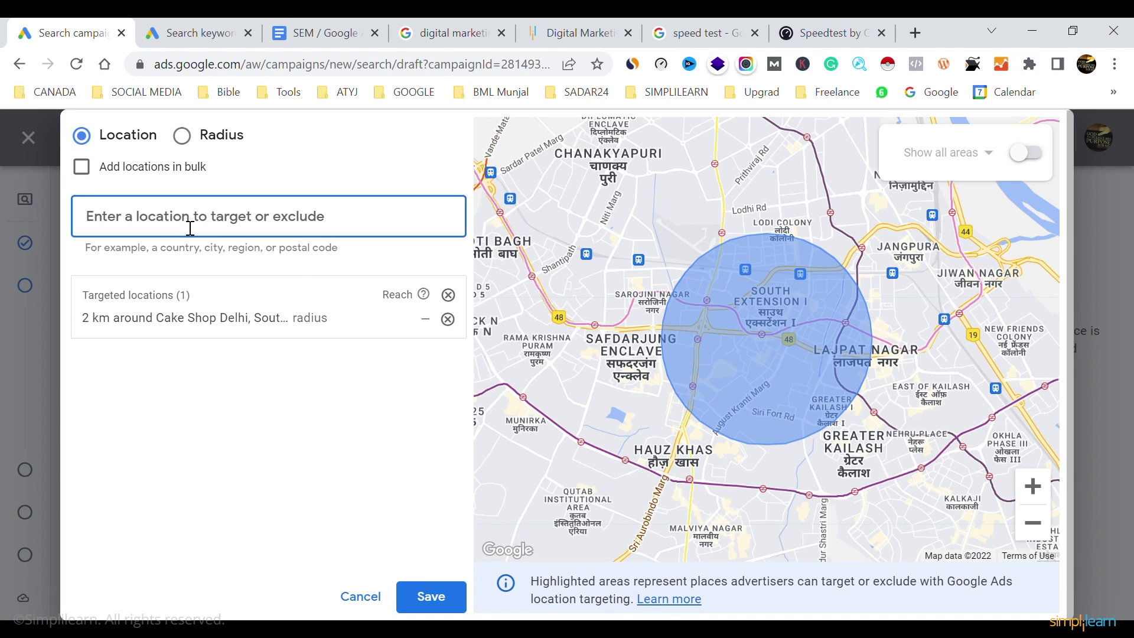
pyautogui.write('indi')
pyautogui.click(570, 288)
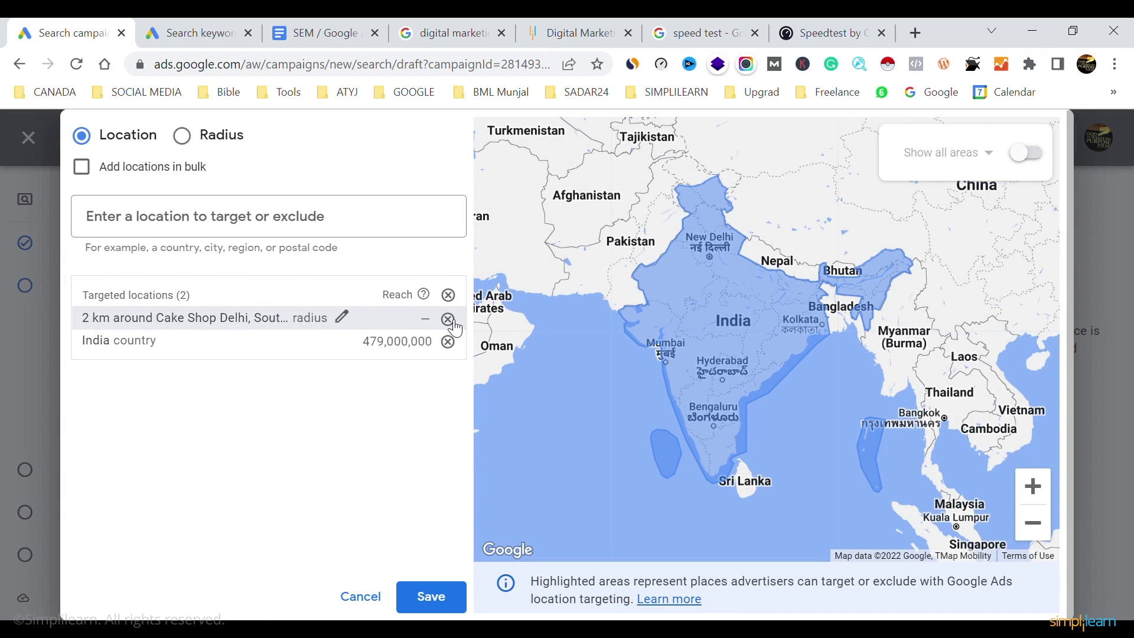
pyautogui.click(449, 319)
# Exclude the state of Punjab, India, from the campaign's locations and save the location selection
pyautogui.click(176, 227)
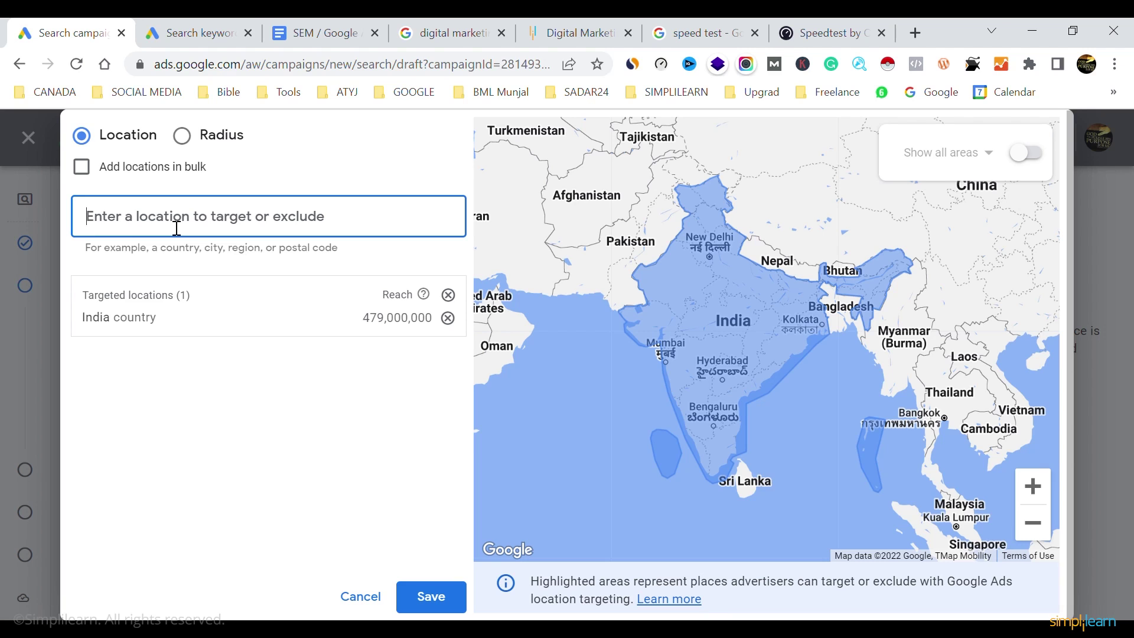
pyautogui.write('punja')
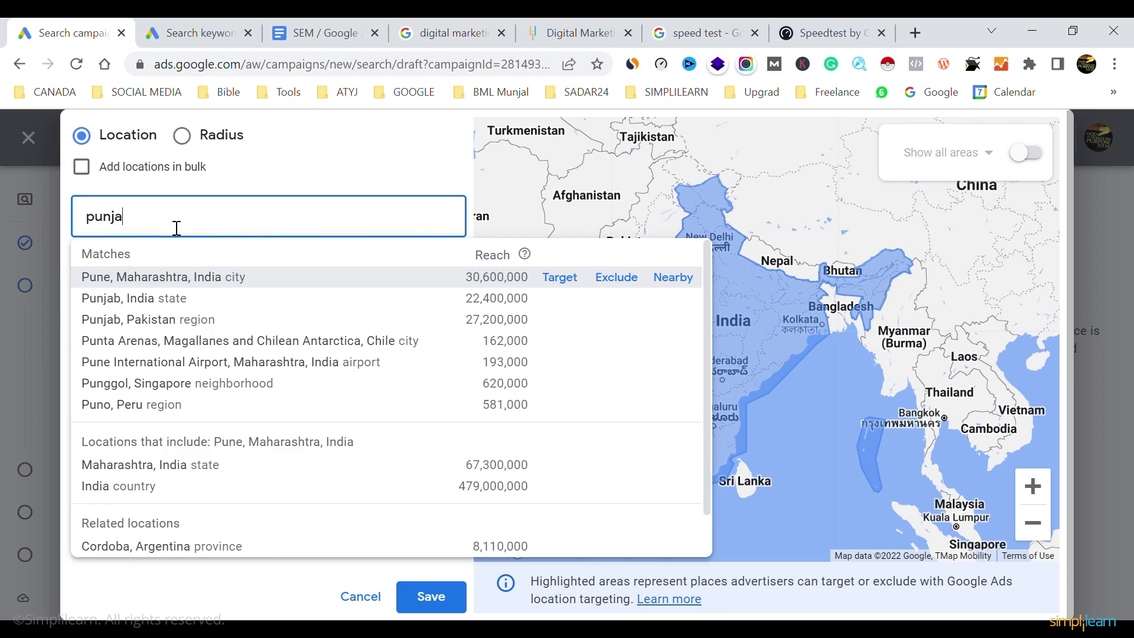
pyautogui.write('b')
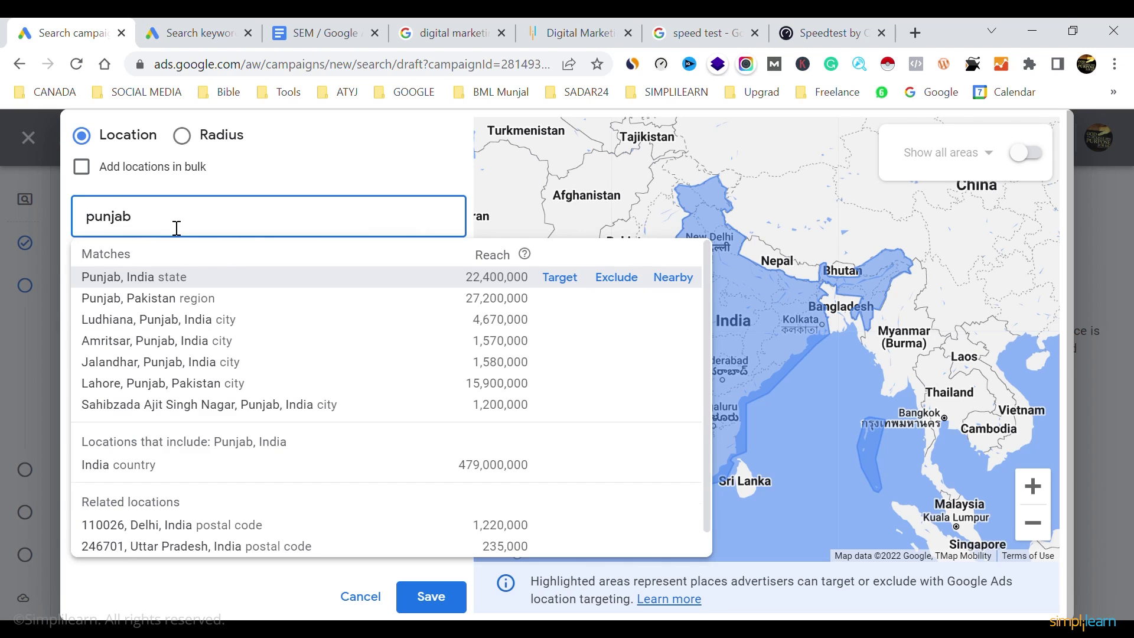
pyautogui.click(618, 278)
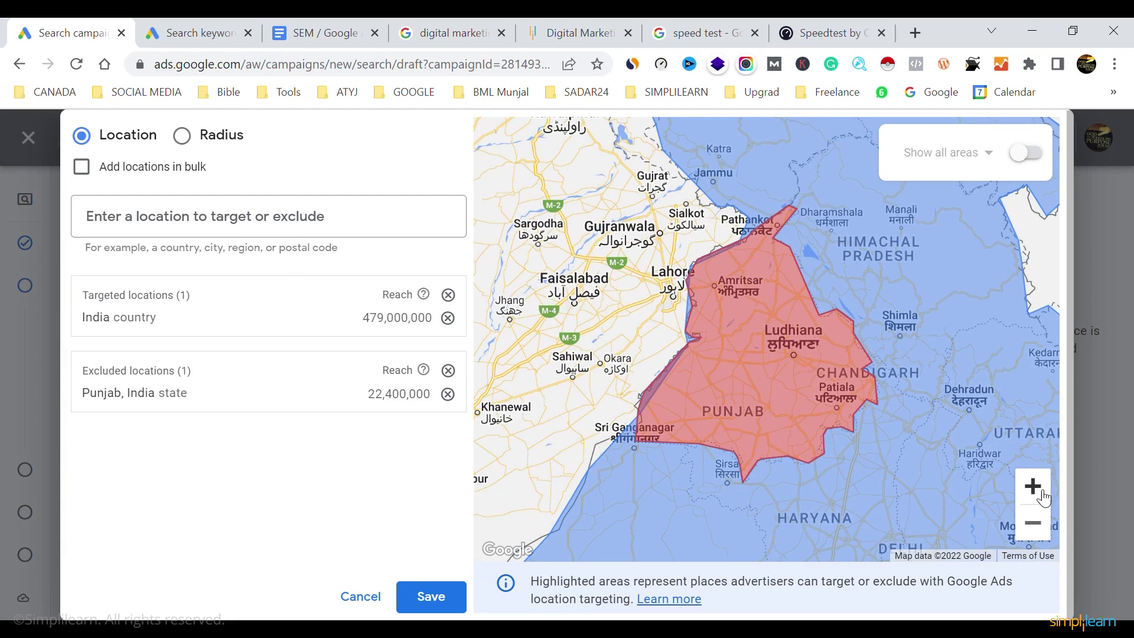
pyautogui.click(1033, 524)
pyautogui.click(1033, 524)
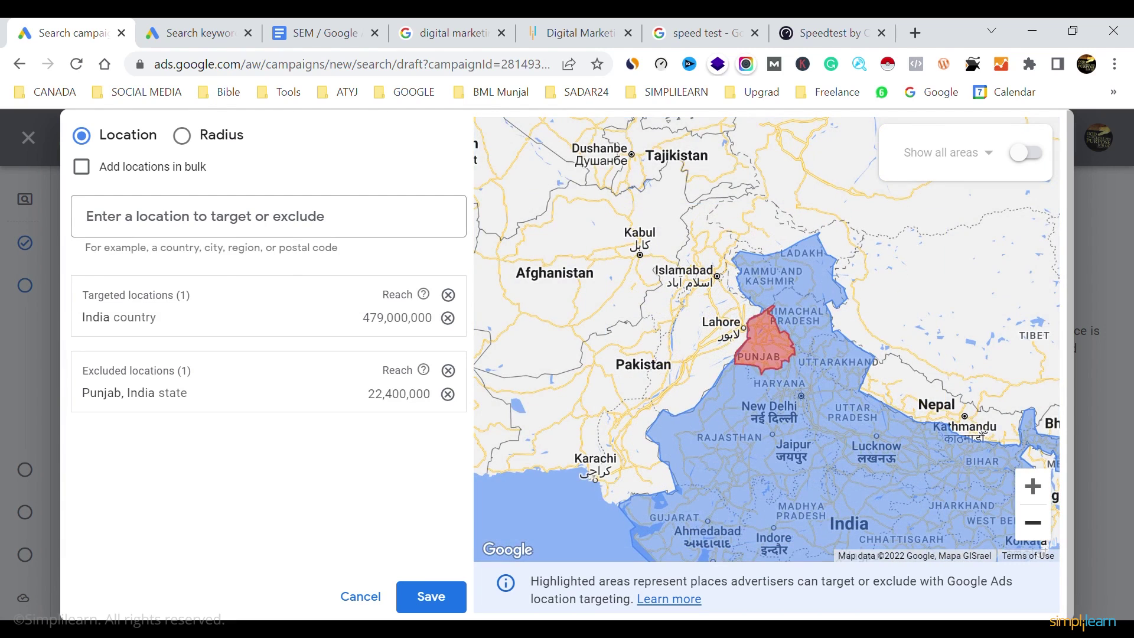
pyautogui.click(454, 597)
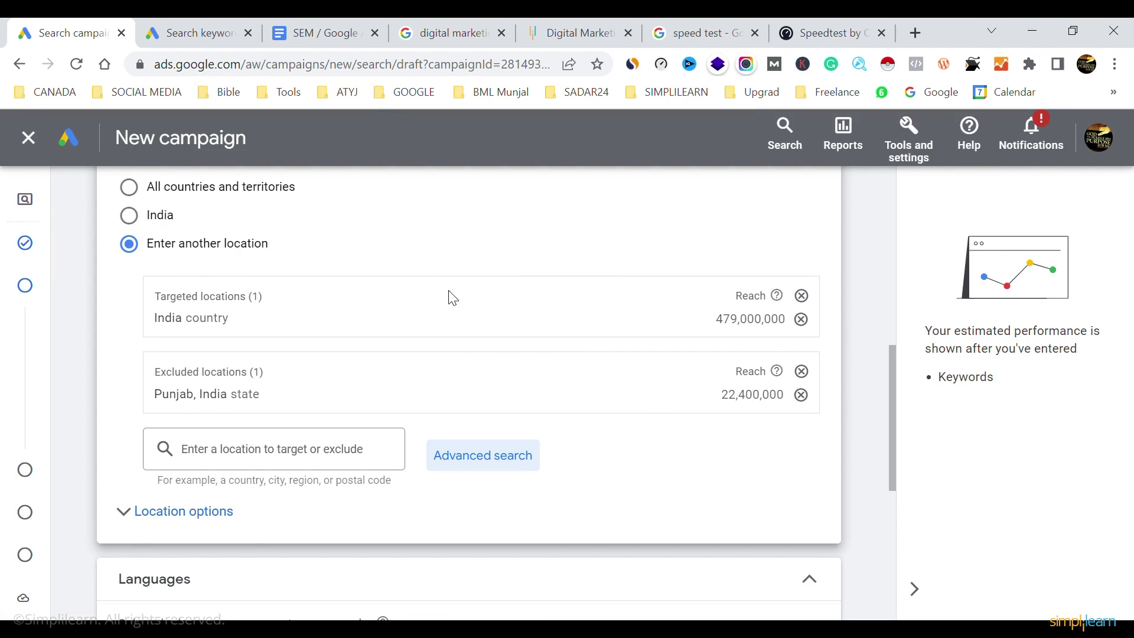
# Remove English from the campaign's languages
pyautogui.scroll(-2, 649, 420)
pyautogui.scroll(-2, 653, 420)
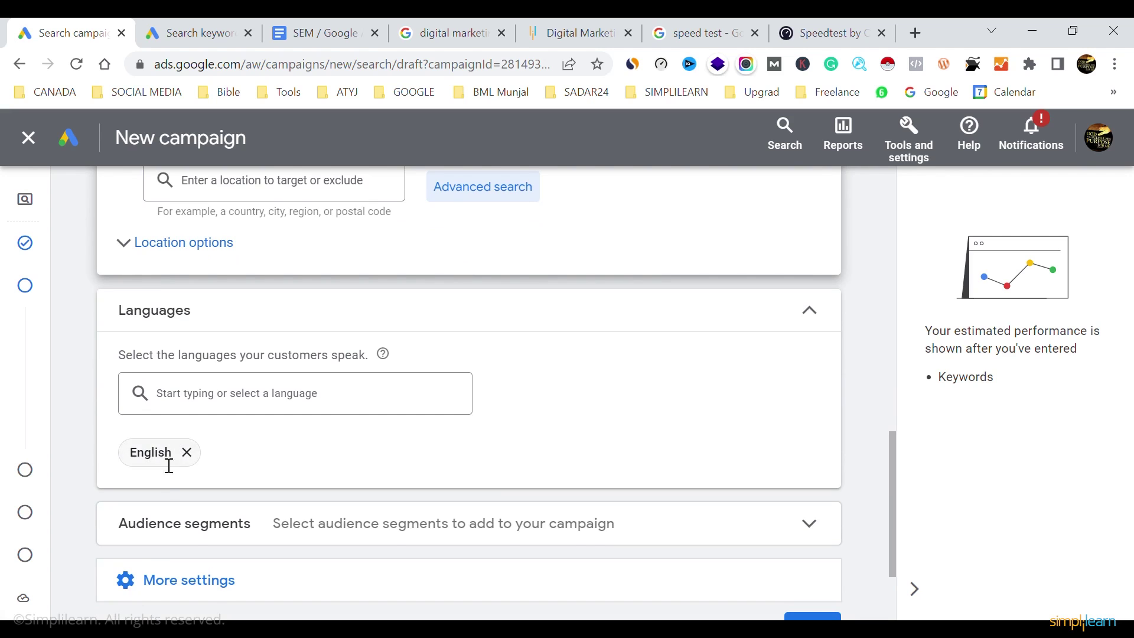
pyautogui.click(188, 454)
# Examine the audience segments options, including the Targeting and Observation settings, without selecting any segment
pyautogui.scroll(-2, 801, 392)
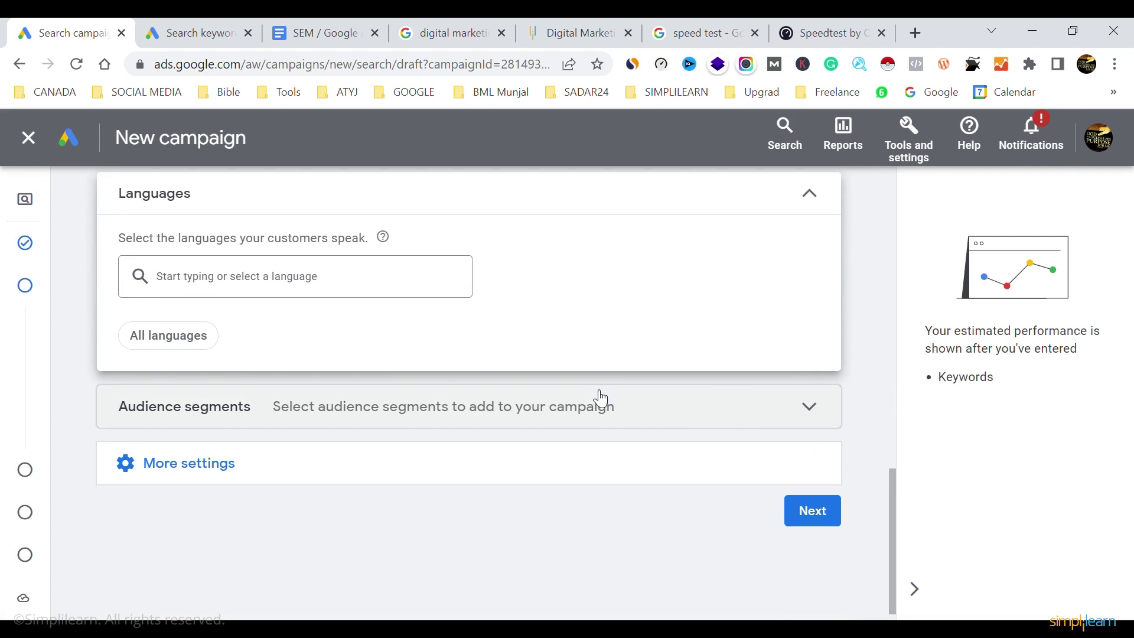
pyautogui.click(739, 421)
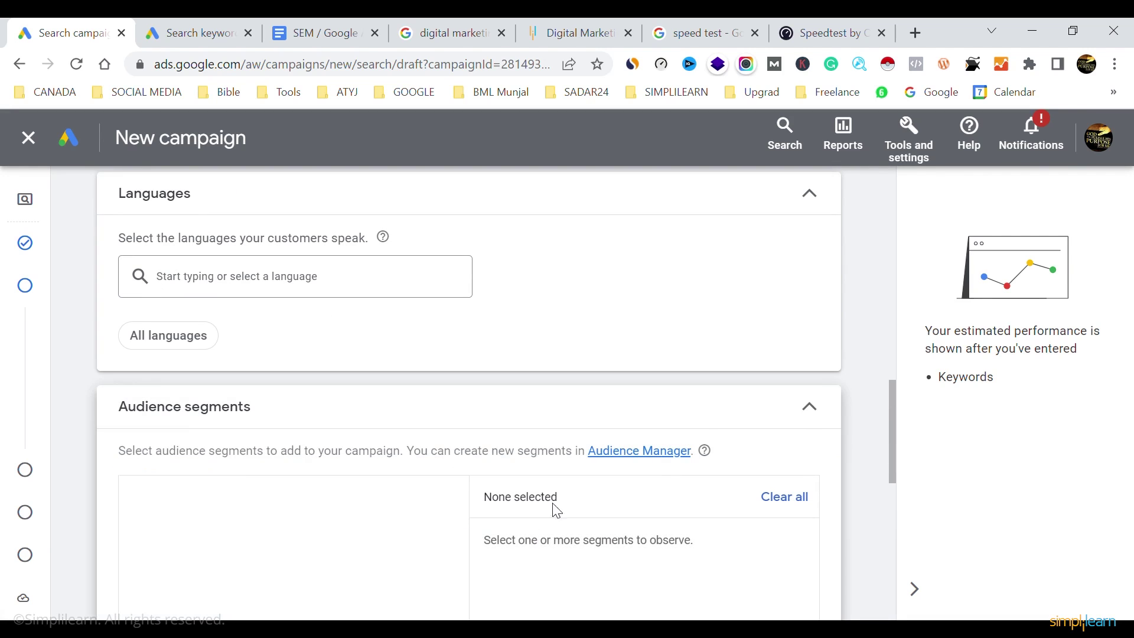
pyautogui.scroll(-6, 854, 417)
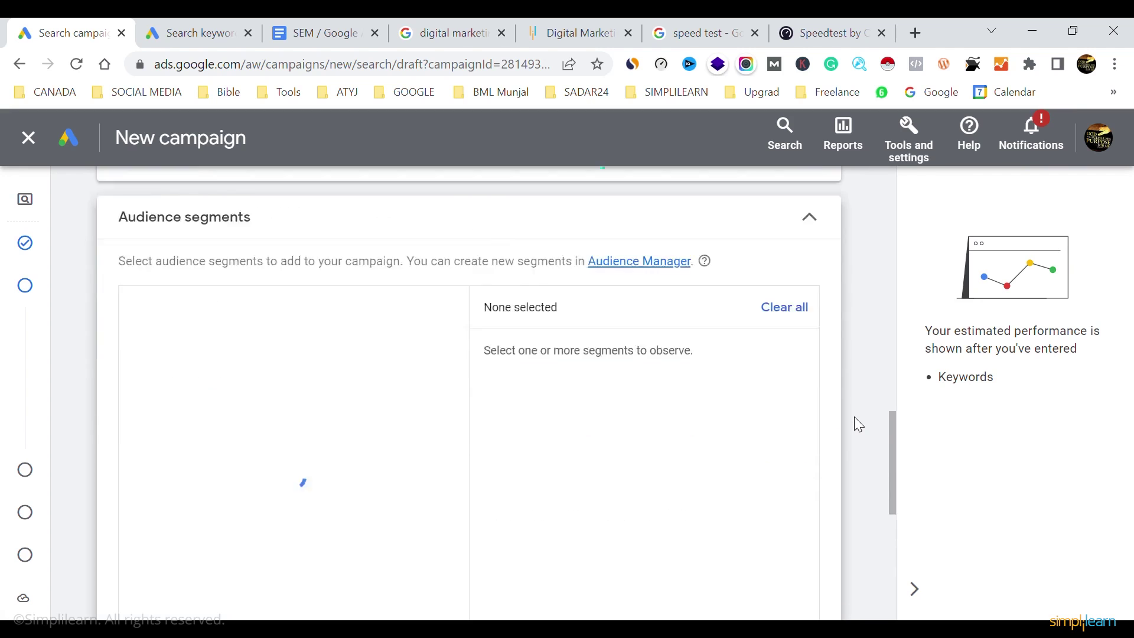
pyautogui.scroll(-2, 855, 417)
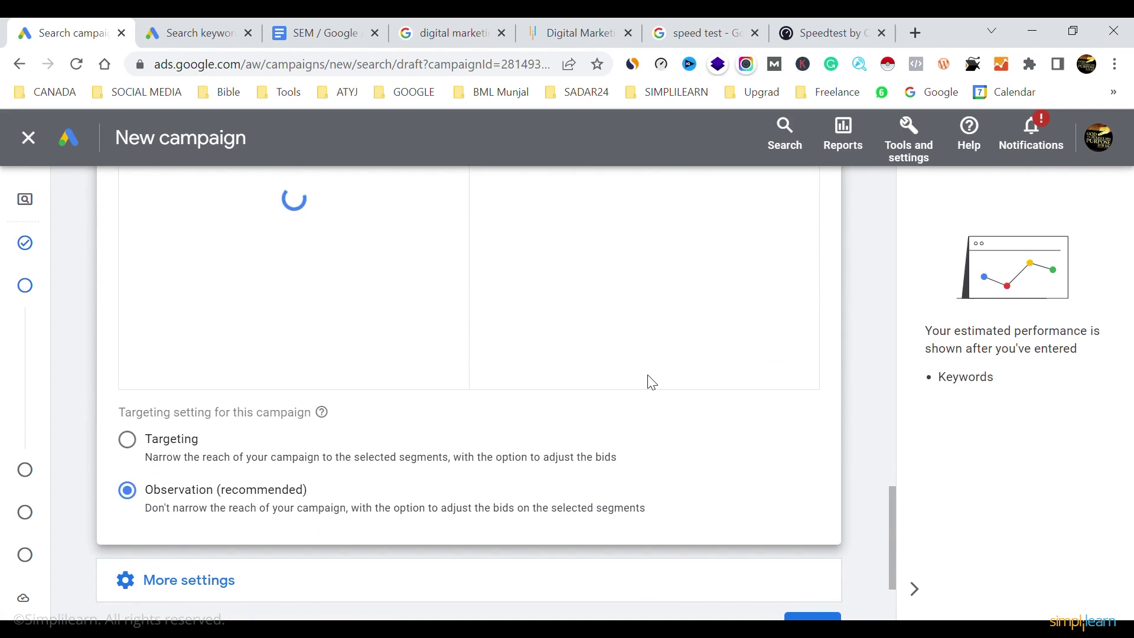
pyautogui.scroll(5, 842, 306)
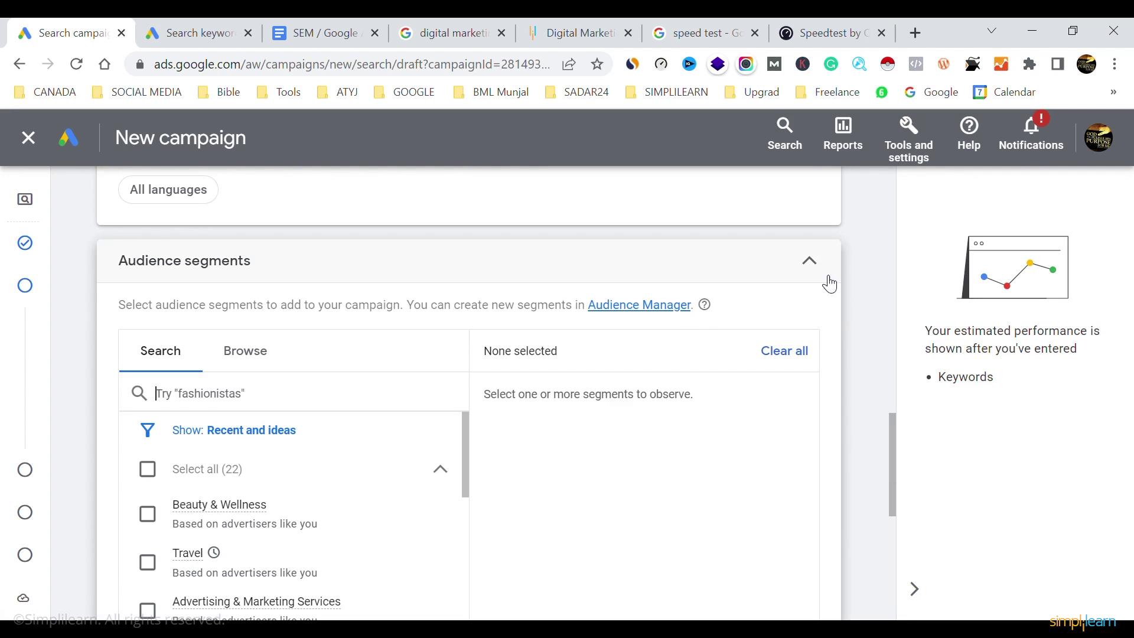
pyautogui.click(810, 260)
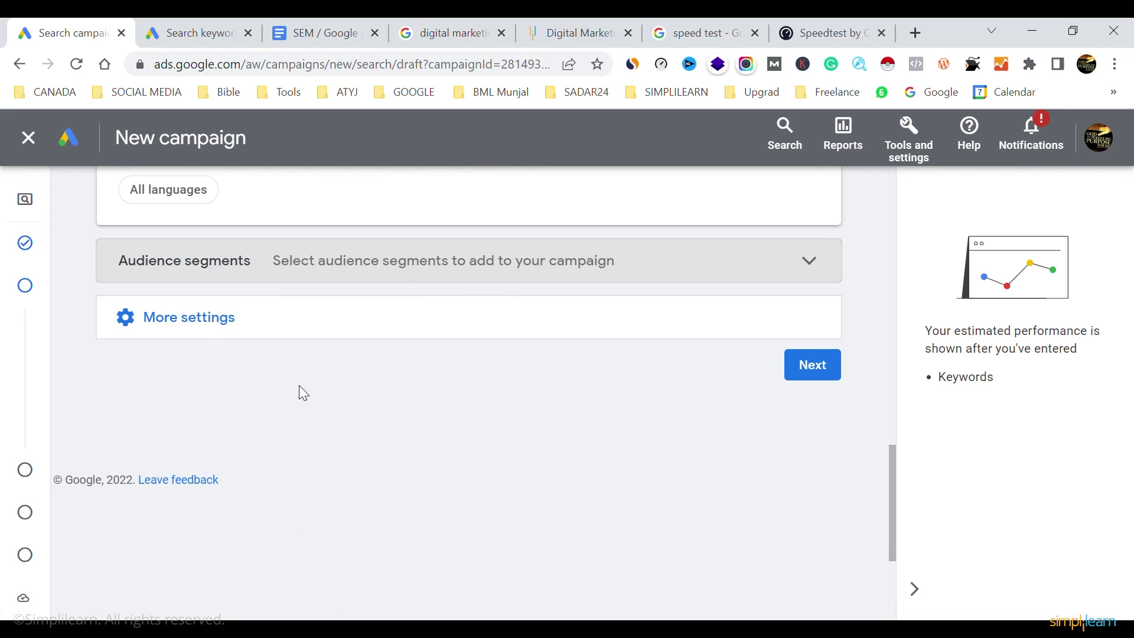
# Show the additional campaign settings and look over the ads in the Google results for "digital marketing course simplilearn"
pyautogui.click(200, 326)
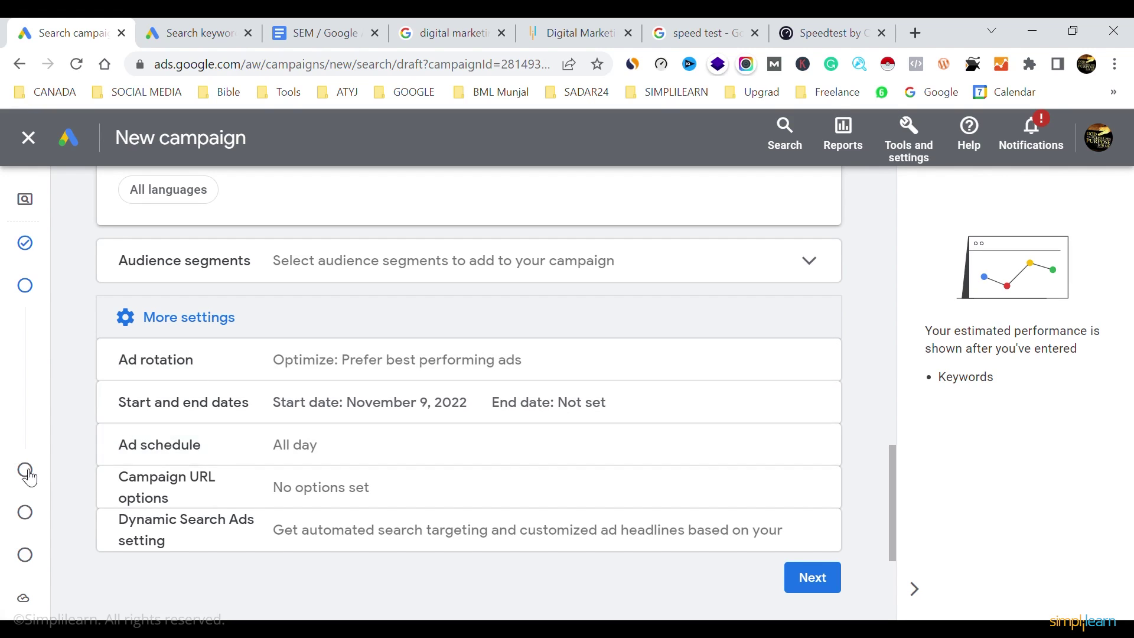
pyautogui.moveTo(7, 517)
pyautogui.click(415, 26)
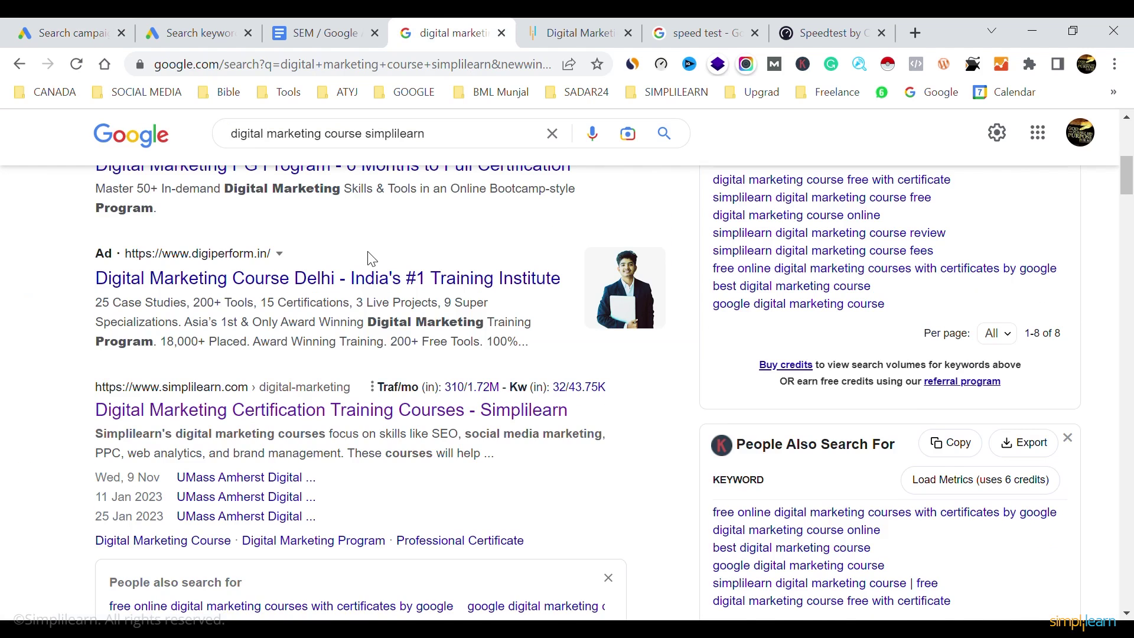
pyautogui.scroll(7, 378, 260)
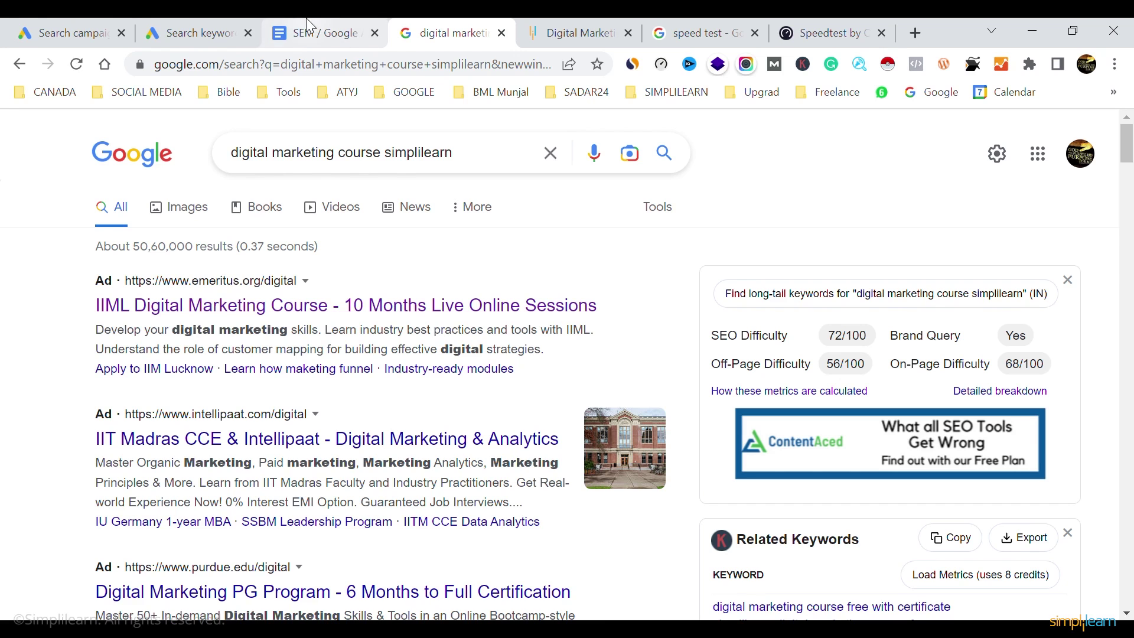
pyautogui.click(85, 30)
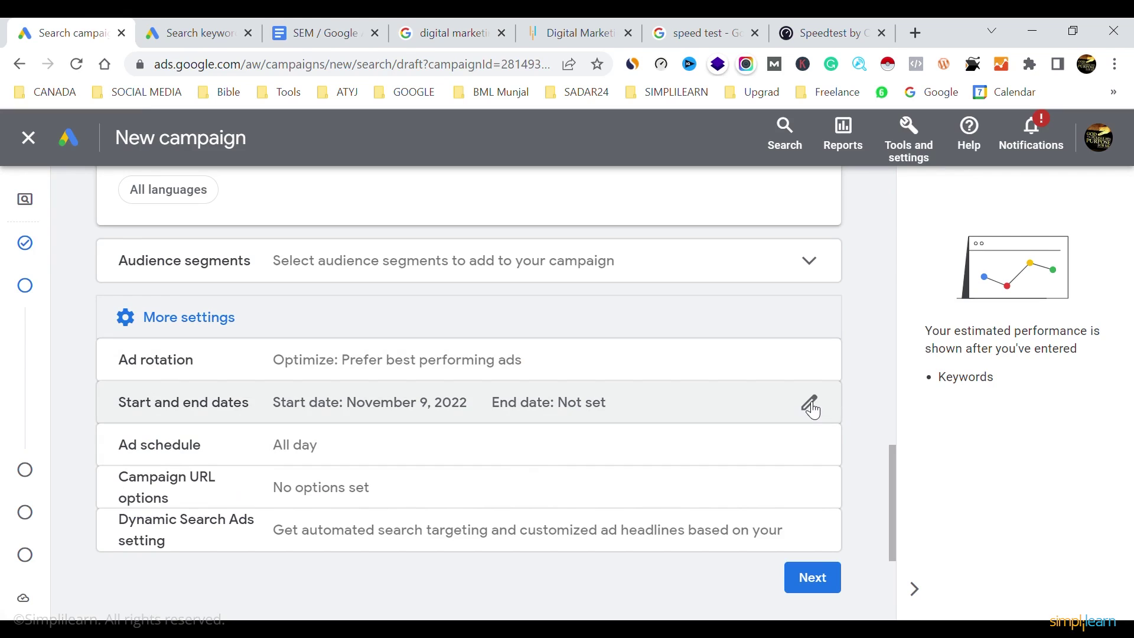
# Set the campaign's end date to Nov 18, 2022
pyautogui.click(522, 421)
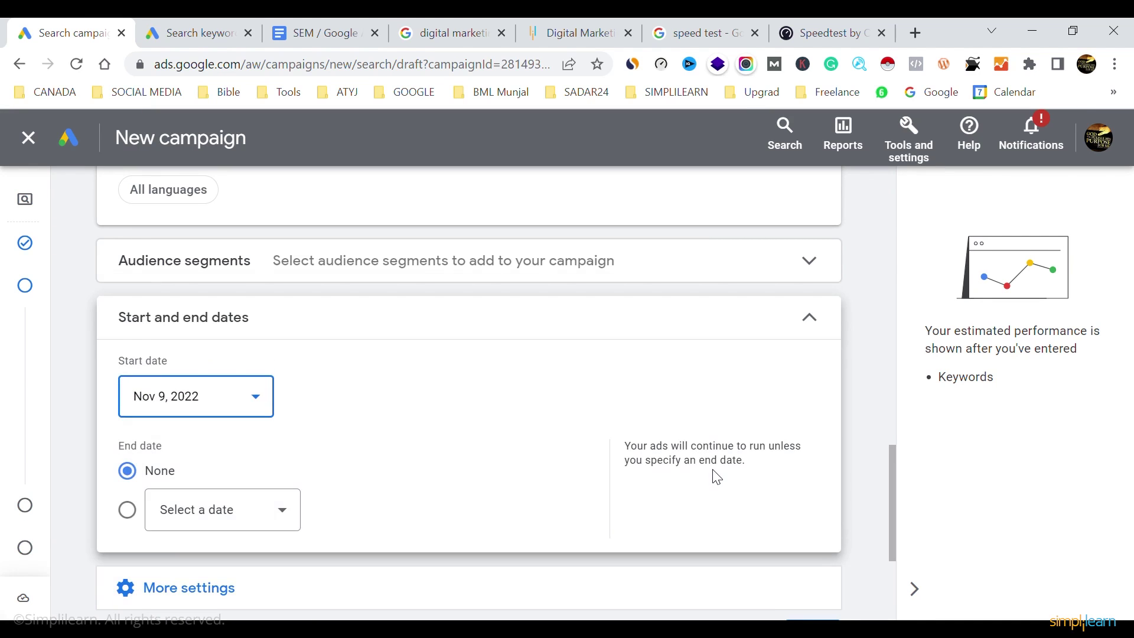
pyautogui.click(127, 413)
pyautogui.click(279, 421)
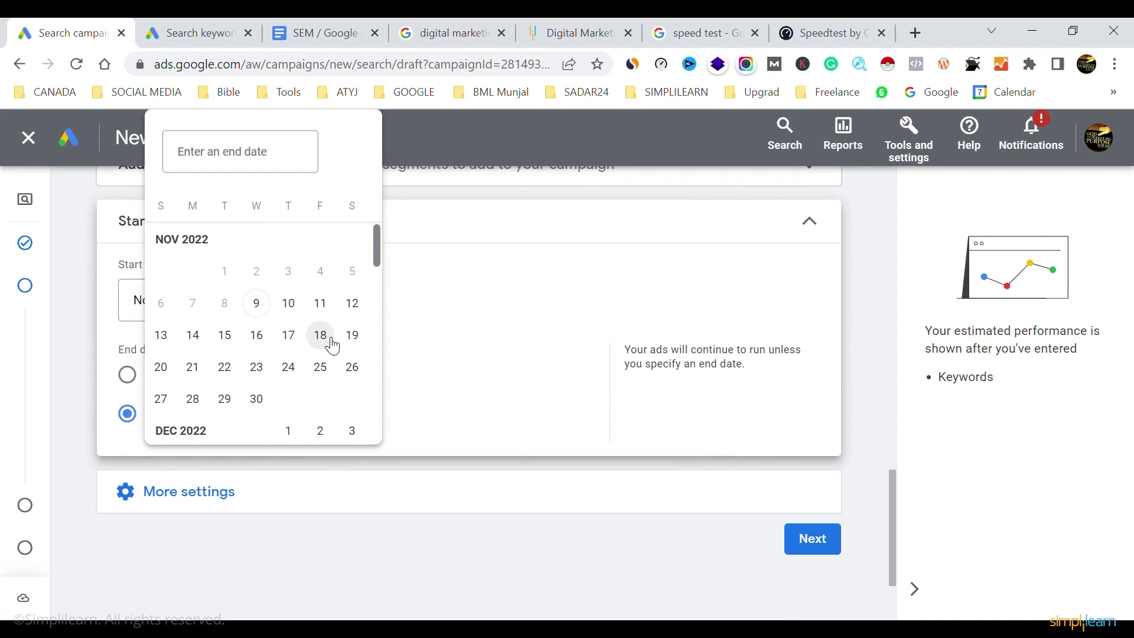
pyautogui.click(320, 335)
# Set the ad schedule to Mondays - Fridays from 08:00 to 23:45
pyautogui.click(139, 507)
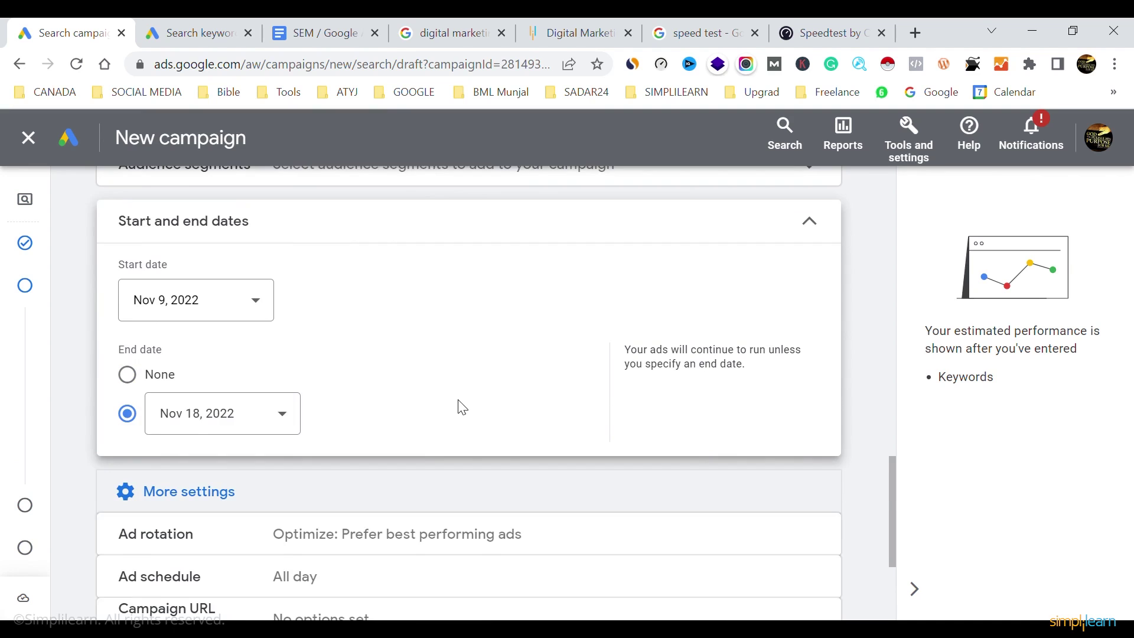
pyautogui.scroll(-3, 462, 407)
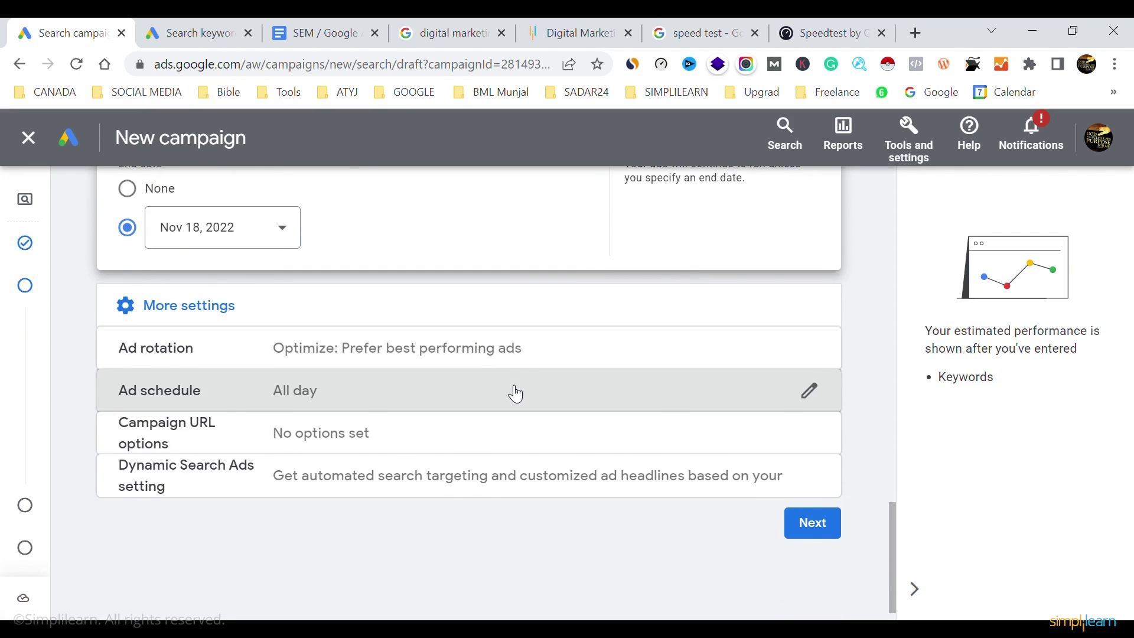
pyautogui.click(516, 393)
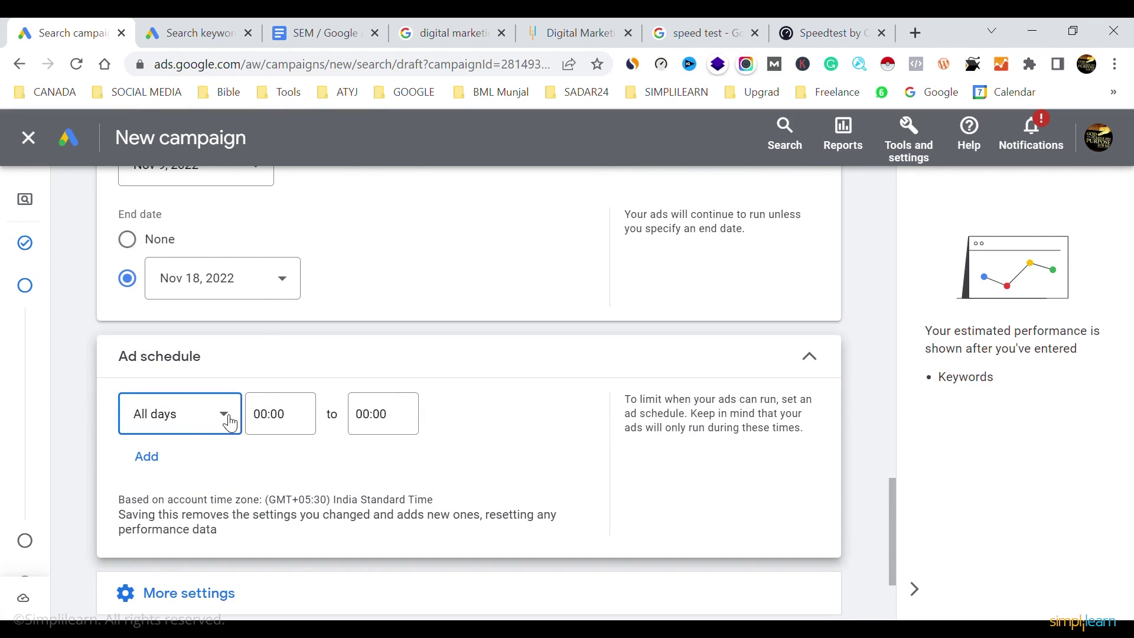
pyautogui.click(230, 423)
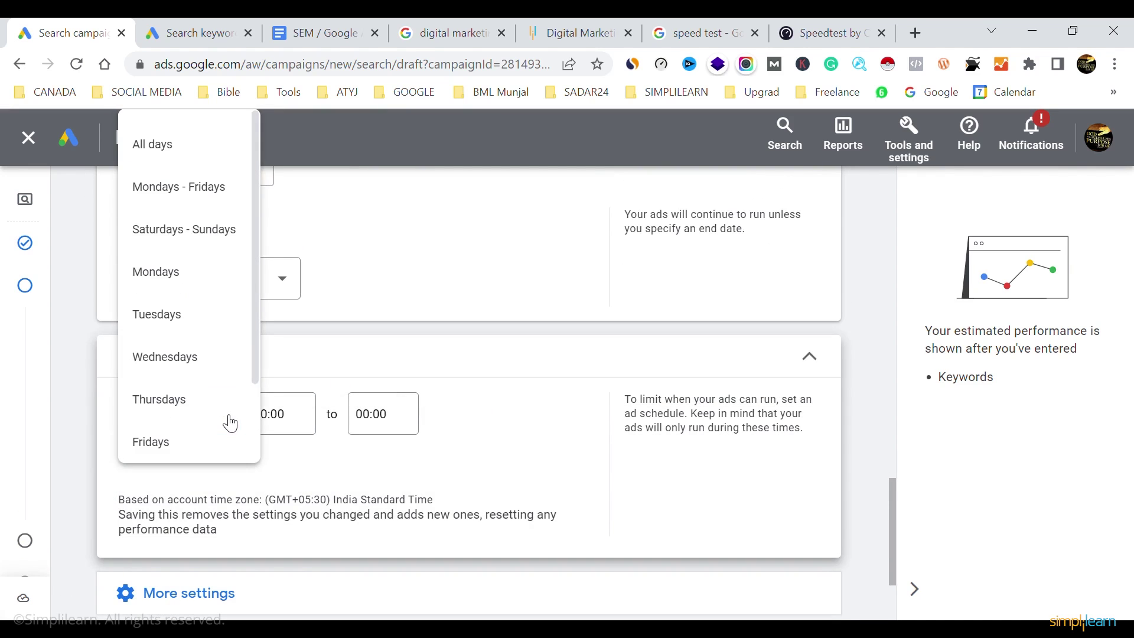
pyautogui.click(193, 195)
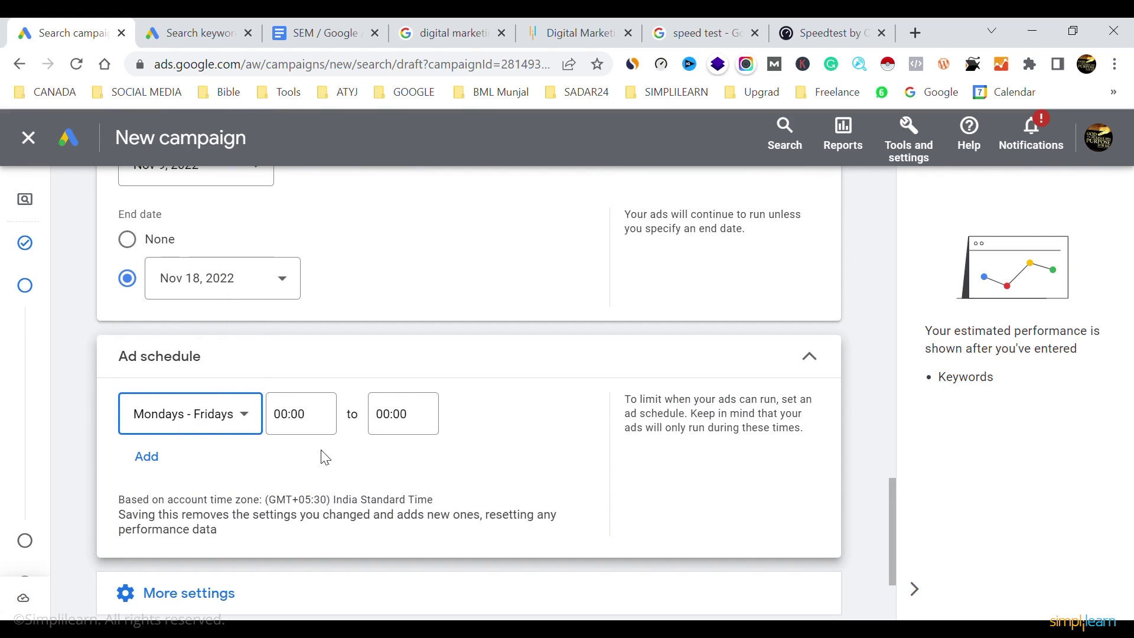
pyautogui.click(286, 429)
pyautogui.scroll(-15, 294, 322)
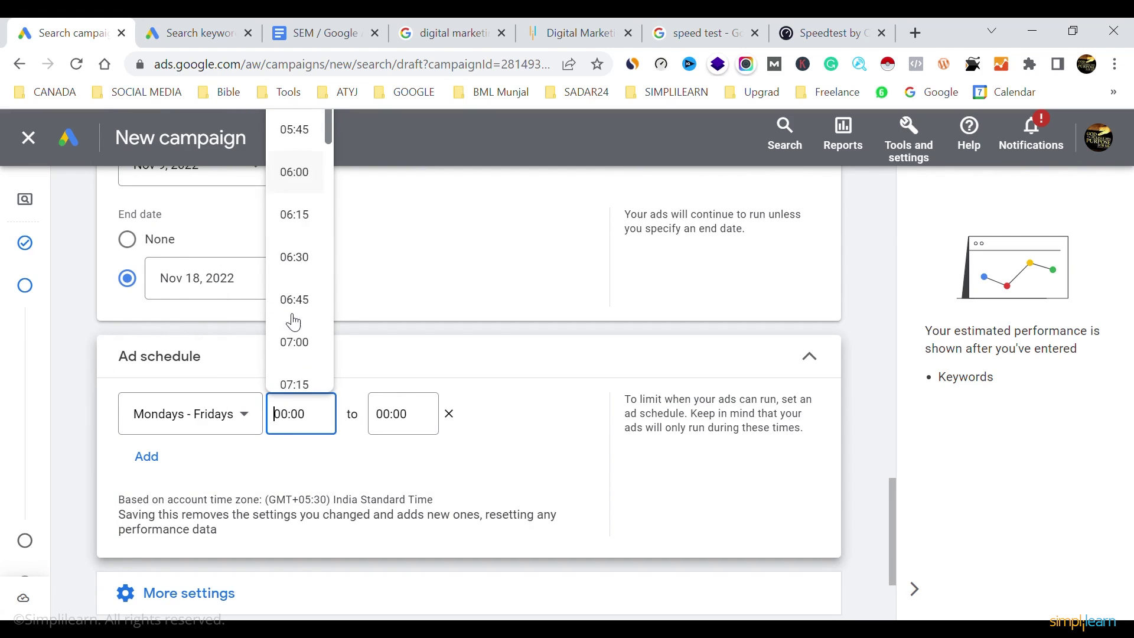
pyautogui.scroll(-4, 294, 322)
pyautogui.click(296, 297)
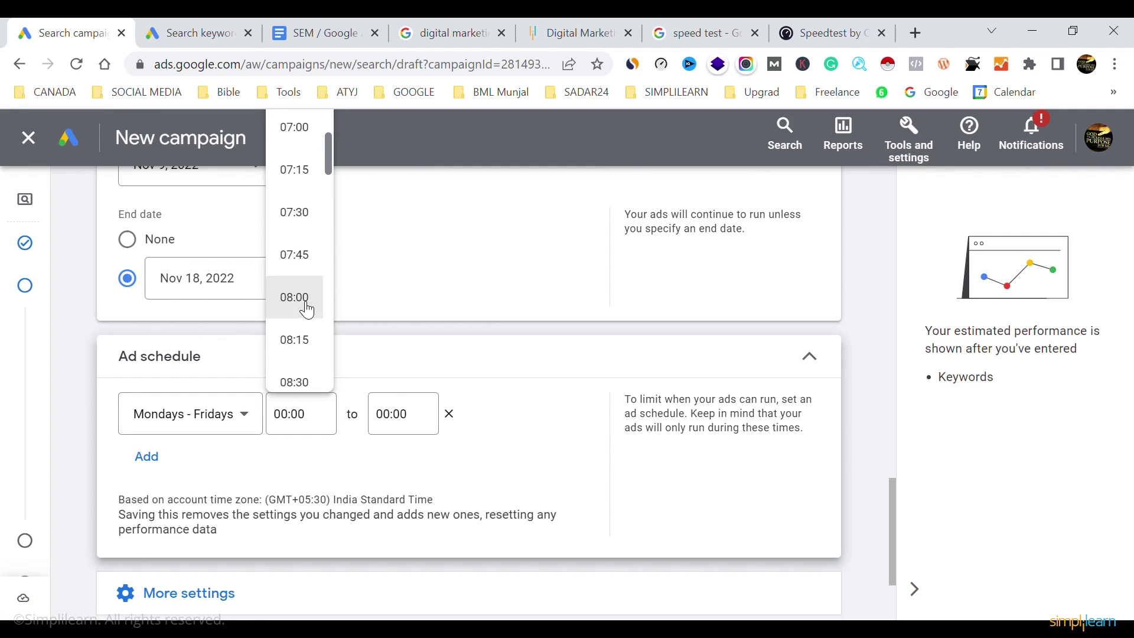
pyautogui.click(396, 423)
pyautogui.scroll(-20, 400, 340)
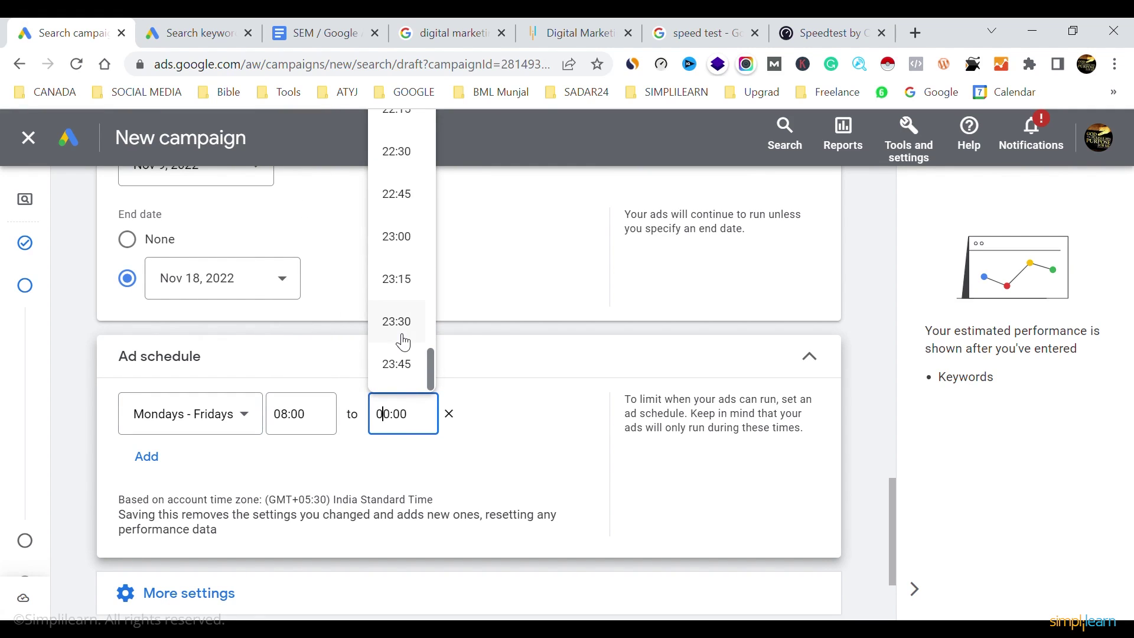
pyautogui.click(402, 372)
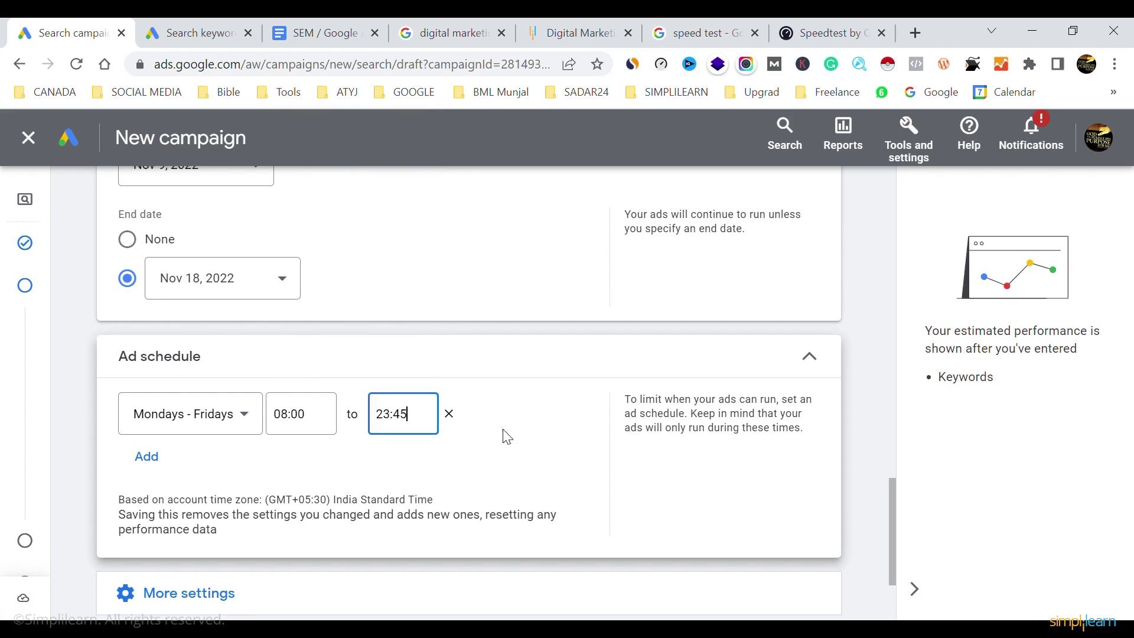
# Add a second ad schedule entry for Saturdays - Sundays and continue to the campaign's keywords and ads
pyautogui.click(151, 458)
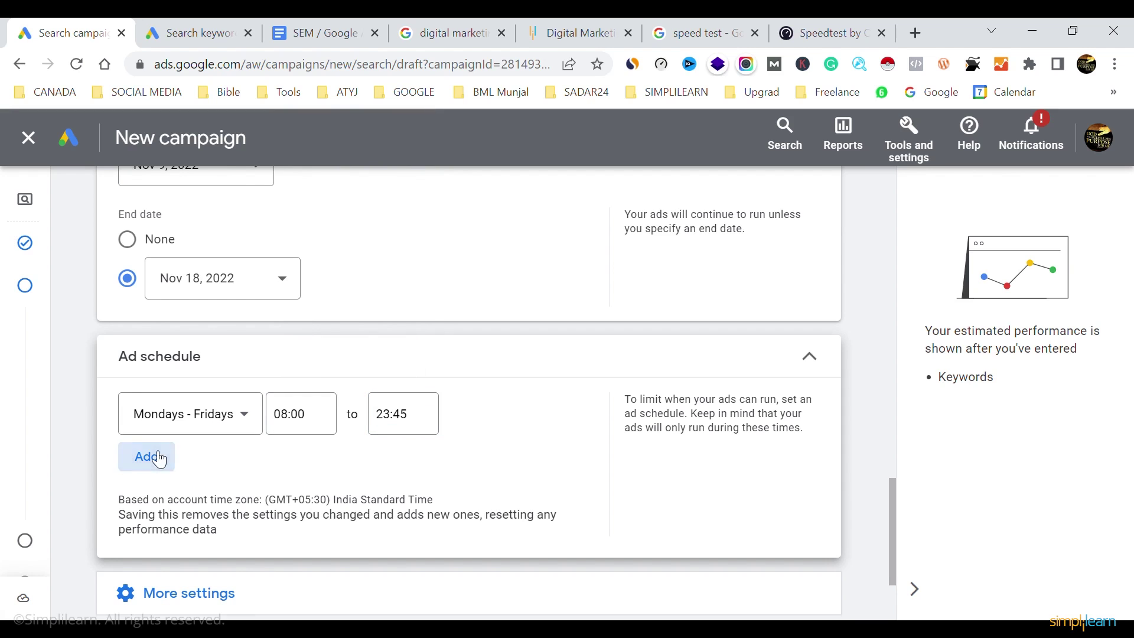
pyautogui.click(223, 471)
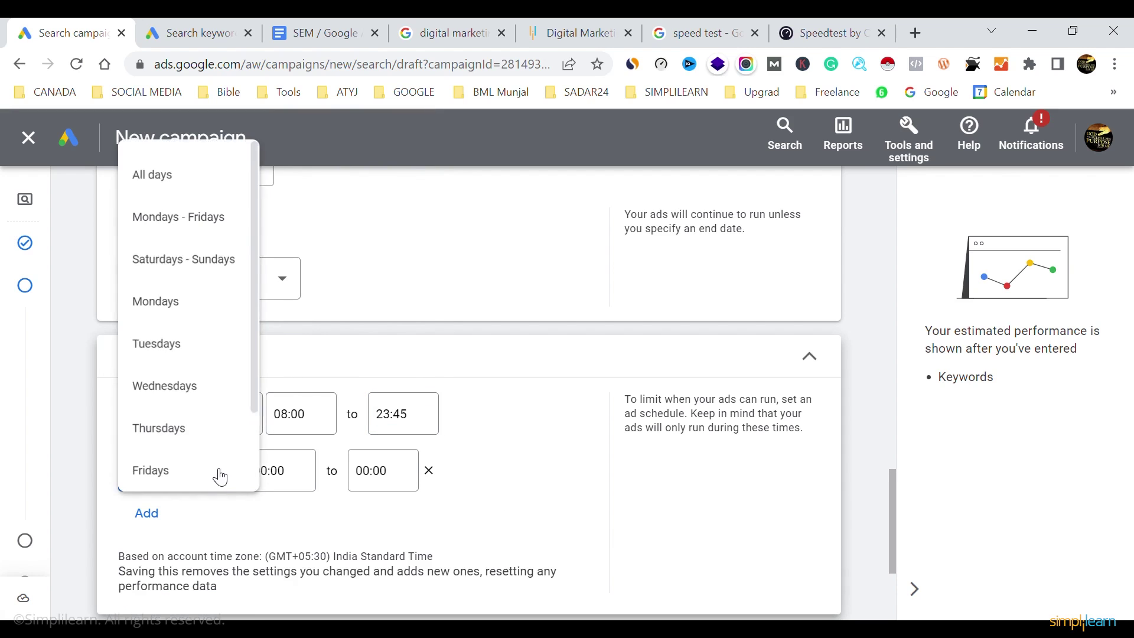
pyautogui.click(195, 257)
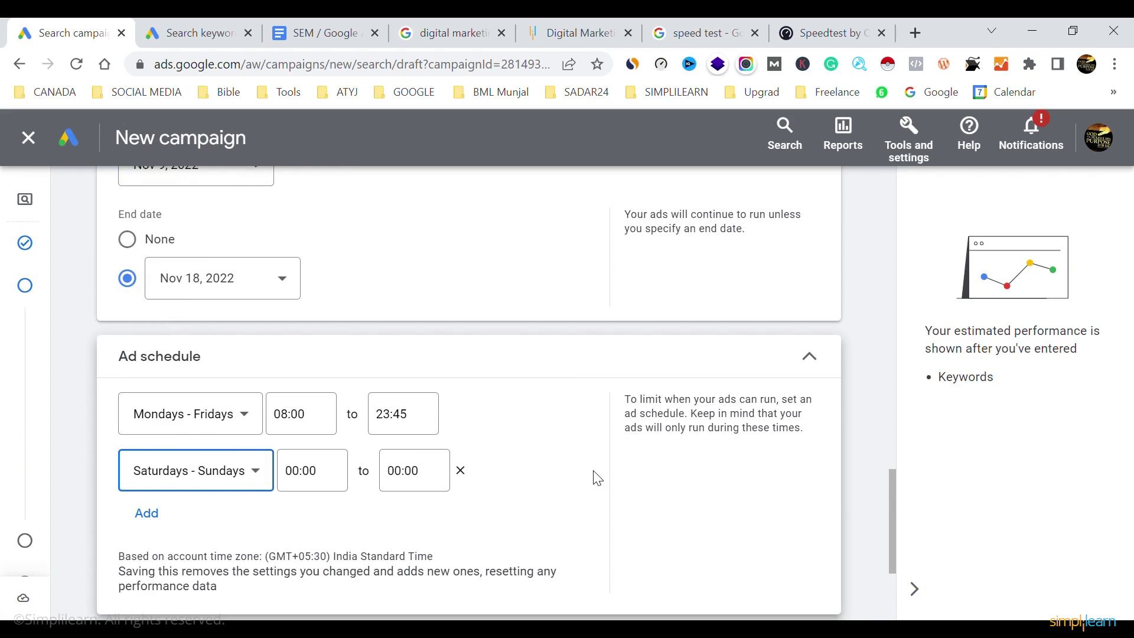
pyautogui.scroll(-3, 597, 477)
pyautogui.click(817, 501)
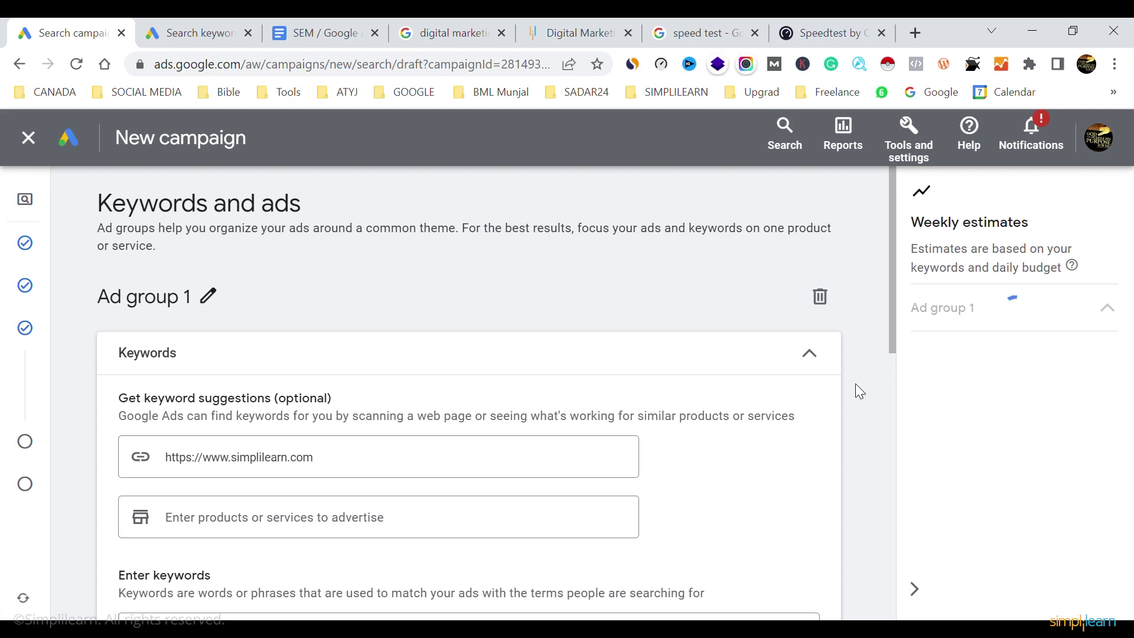
# Review the suggested keywords and the keyword suggestion fields for Ad group 1
pyautogui.scroll(-2, 867, 357)
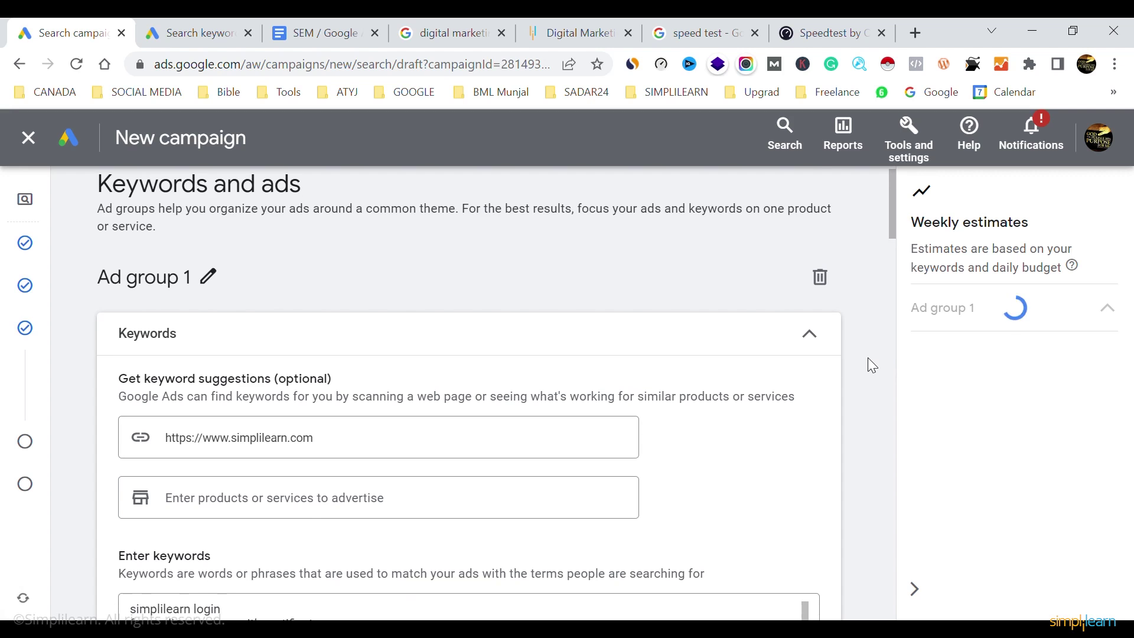
pyautogui.scroll(-5, 869, 359)
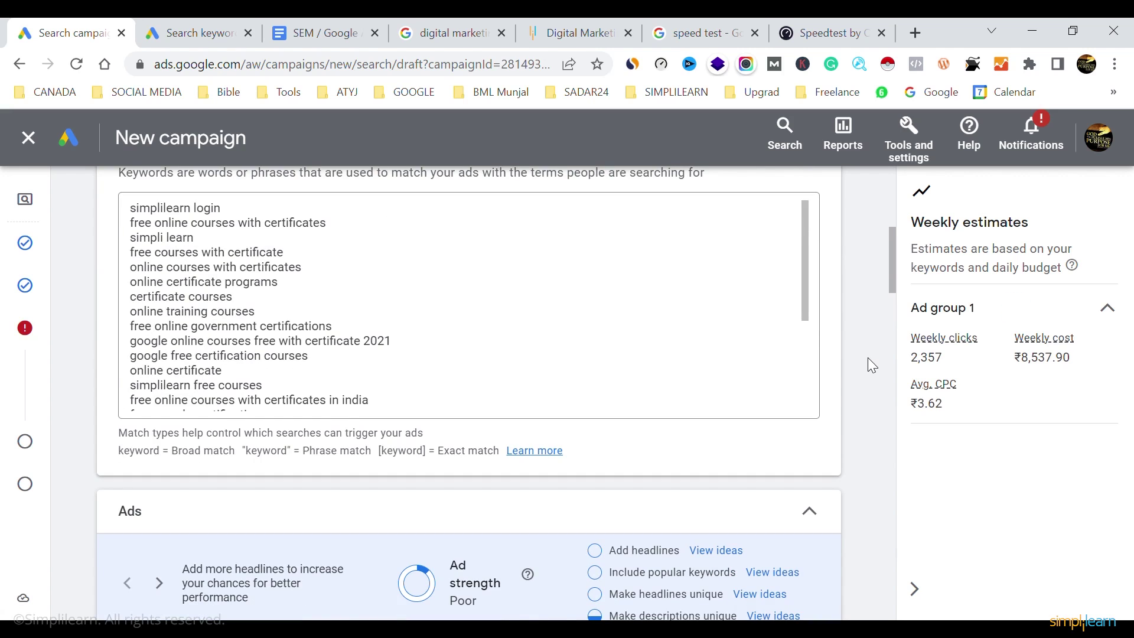
pyautogui.click(148, 415)
pyautogui.scroll(-3, 302, 320)
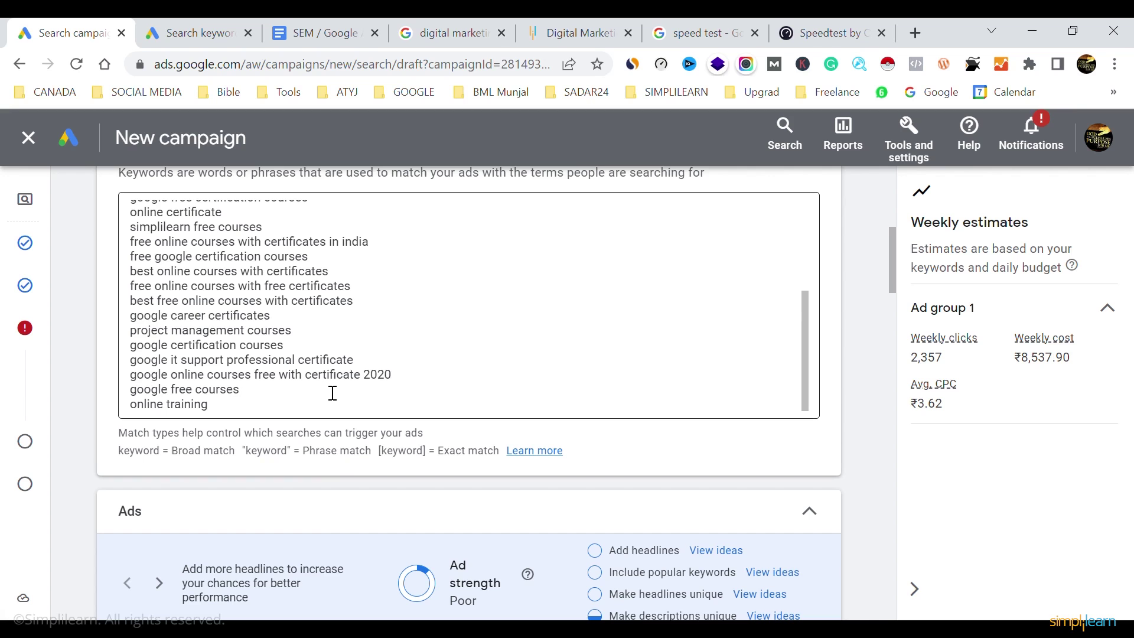
pyautogui.scroll(6, 333, 393)
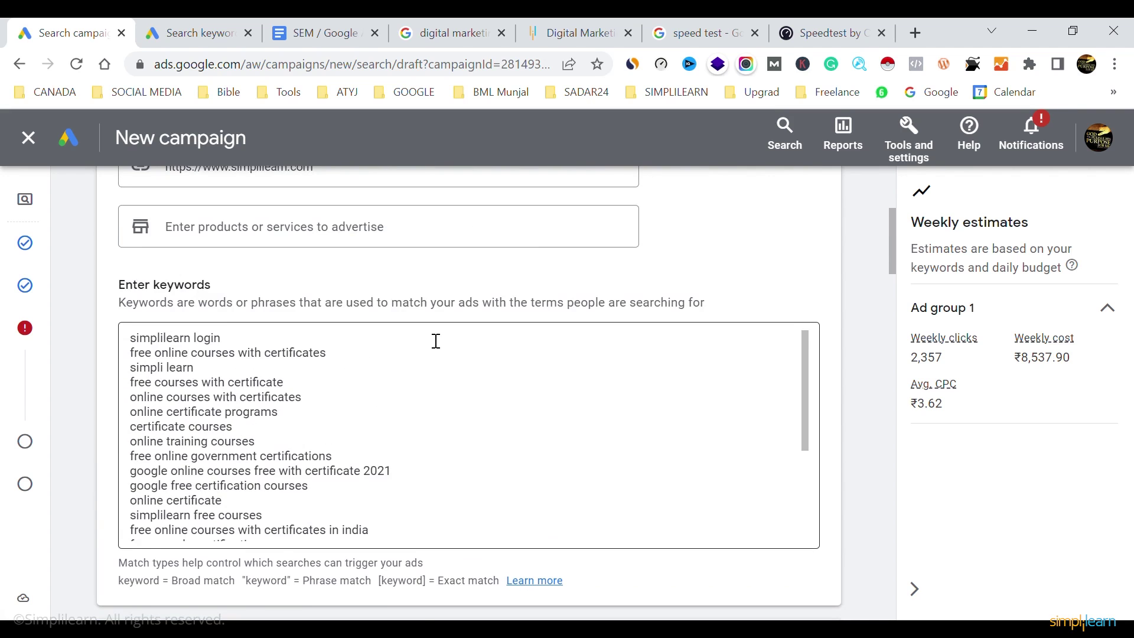
pyautogui.scroll(2, 436, 341)
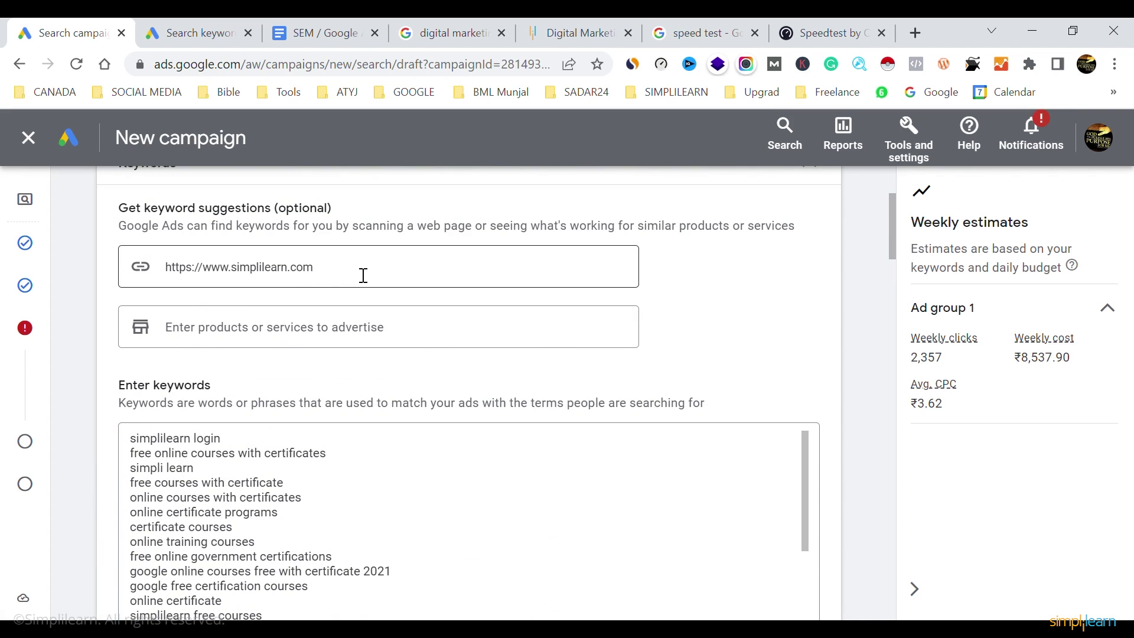
pyautogui.click(578, 33)
pyautogui.hotkey('ctrl', 'c')
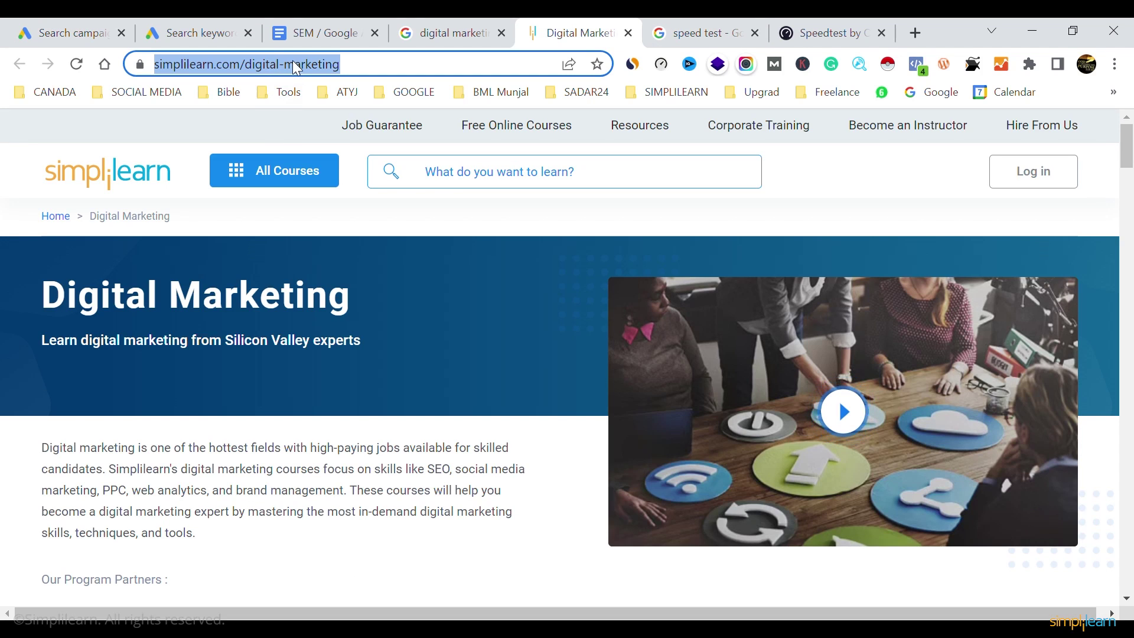
pyautogui.click(52, 25)
pyautogui.click(301, 271)
pyautogui.tripleClick(304, 277)
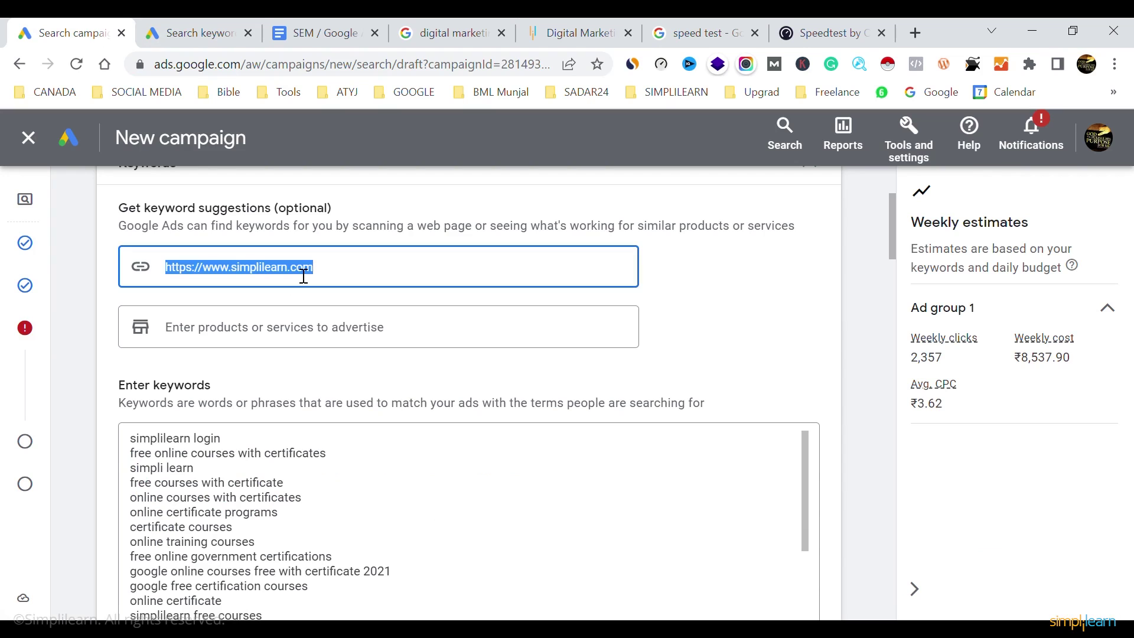
pyautogui.hotkey('ctrl', 'v')
pyautogui.click(730, 306)
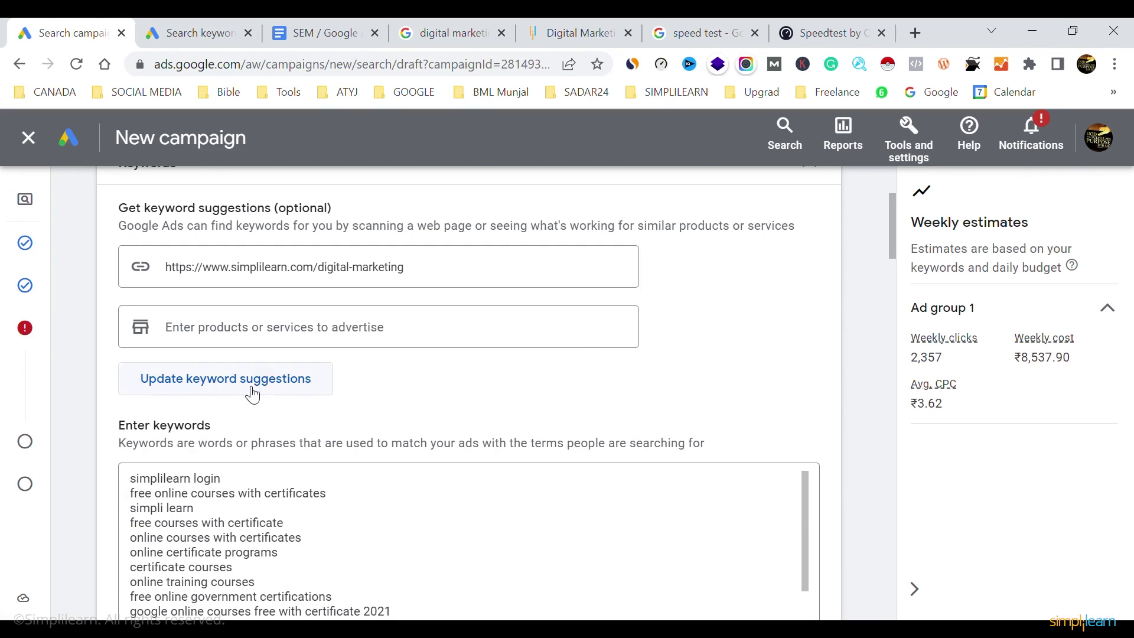
# Update the keyword suggestions, replacing the current keywords with ones related to the new URL, and review the list
pyautogui.click(229, 385)
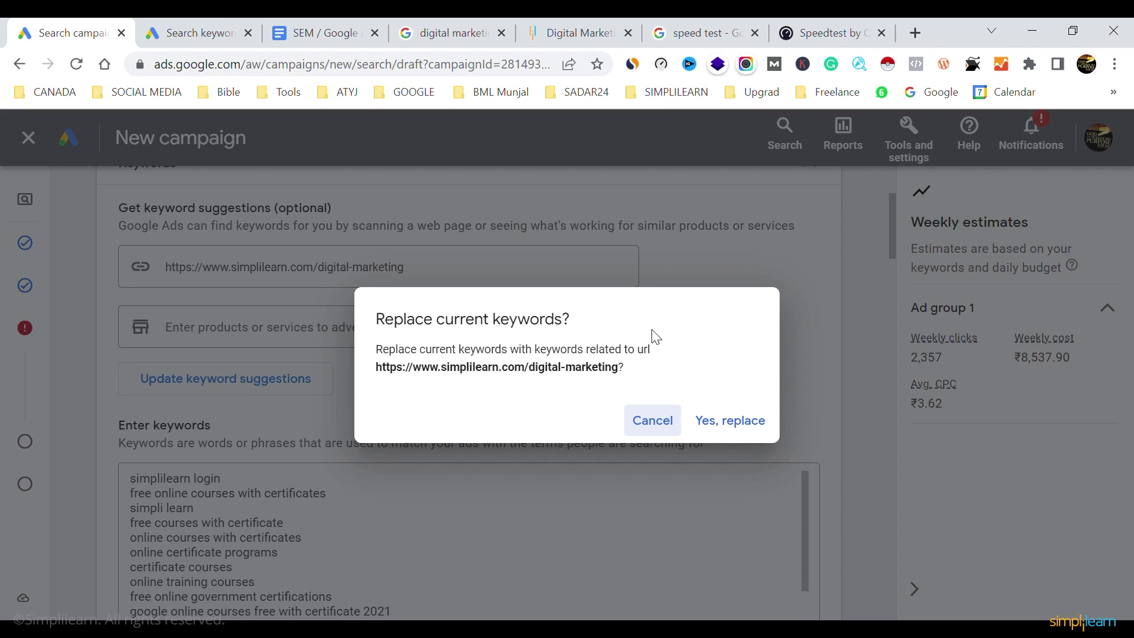
pyautogui.click(731, 428)
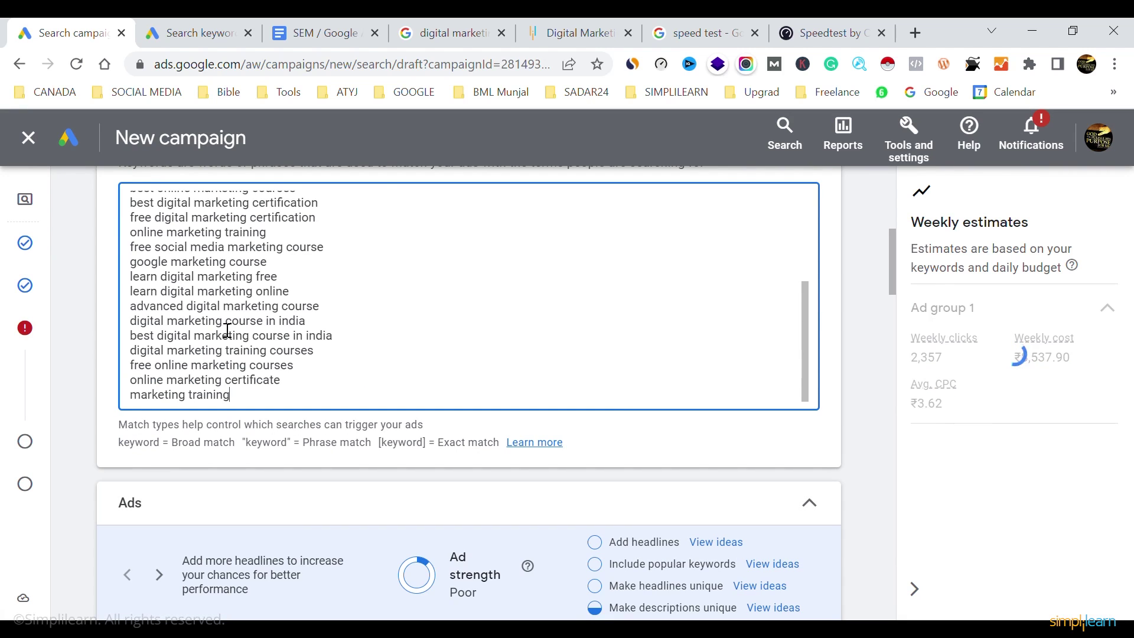
pyautogui.scroll(2, 254, 297)
pyautogui.scroll(1, 255, 299)
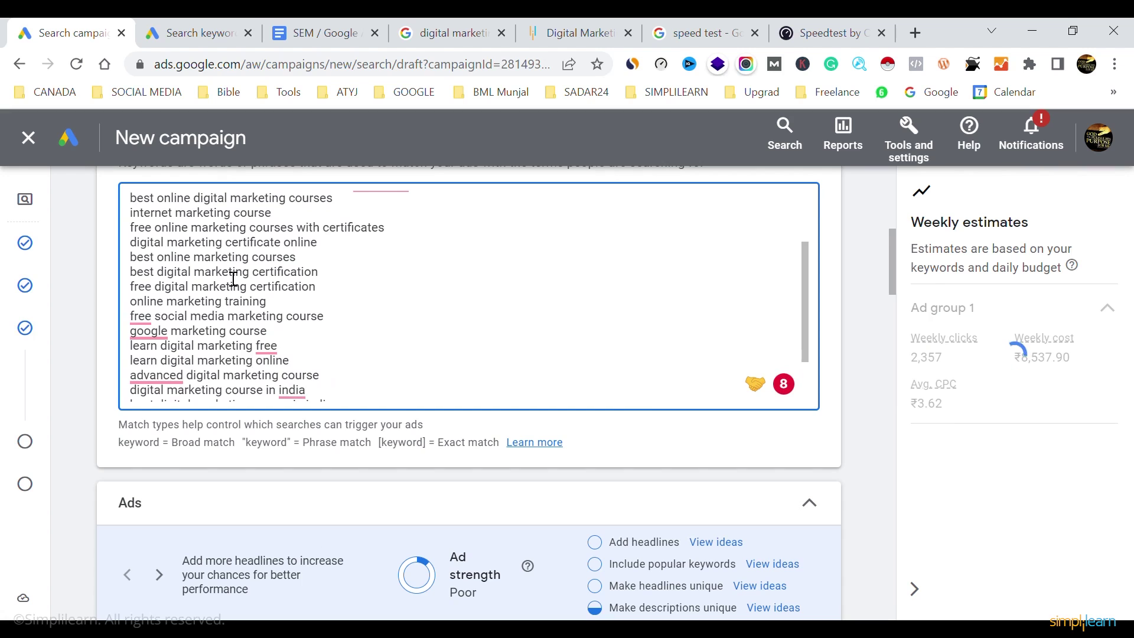
pyautogui.scroll(3, 234, 279)
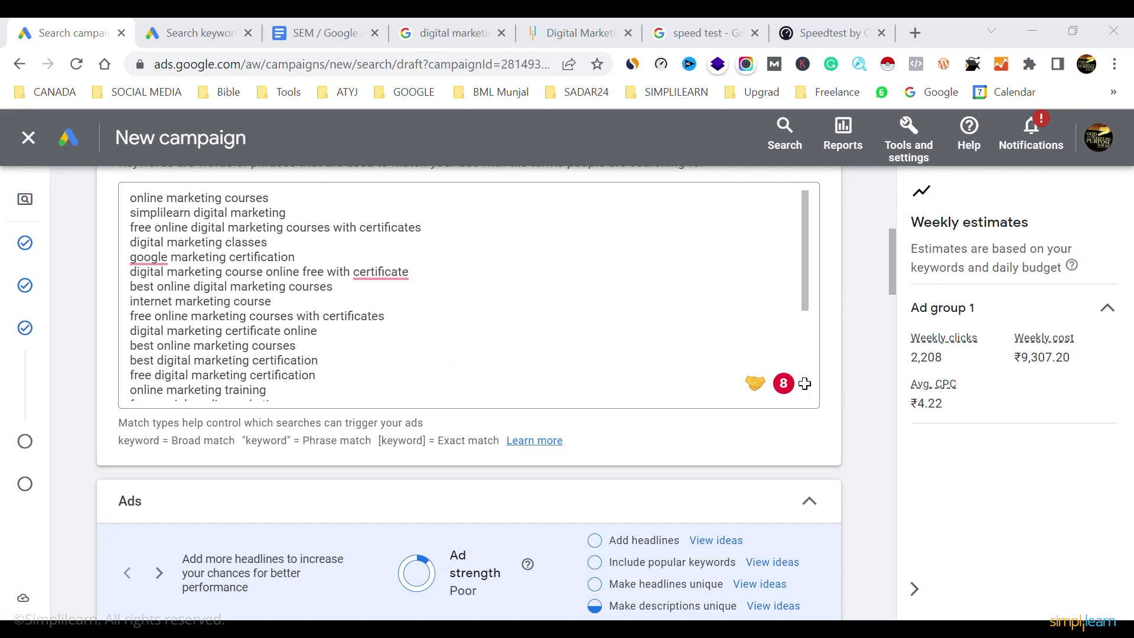
# Replace the entire keyword list with nine keywords, from "digital marketing course" to "google garage digital marketing"
pyautogui.click(217, 294)
pyautogui.hotkey('ctrl', 'a')
pyautogui.press('BackSpace')
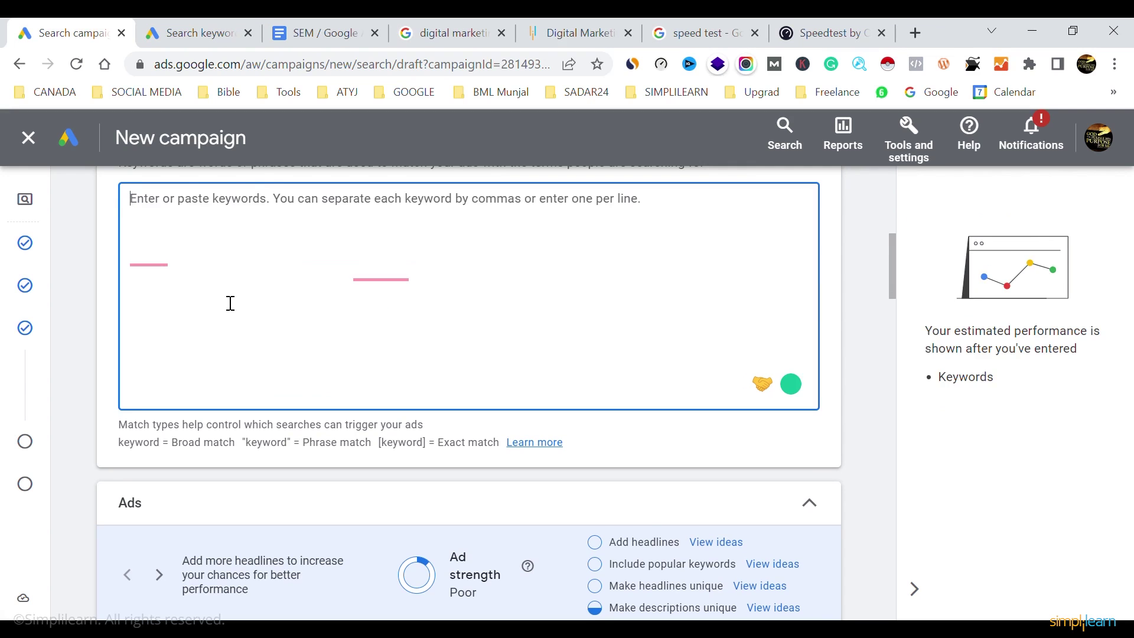
pyautogui.write('digital marketing course google digital marketing course social media marketing course google digital marketing certification digital marketing google digital marketing course online digital marketing certificate online marketing courses google garage digital marketing')
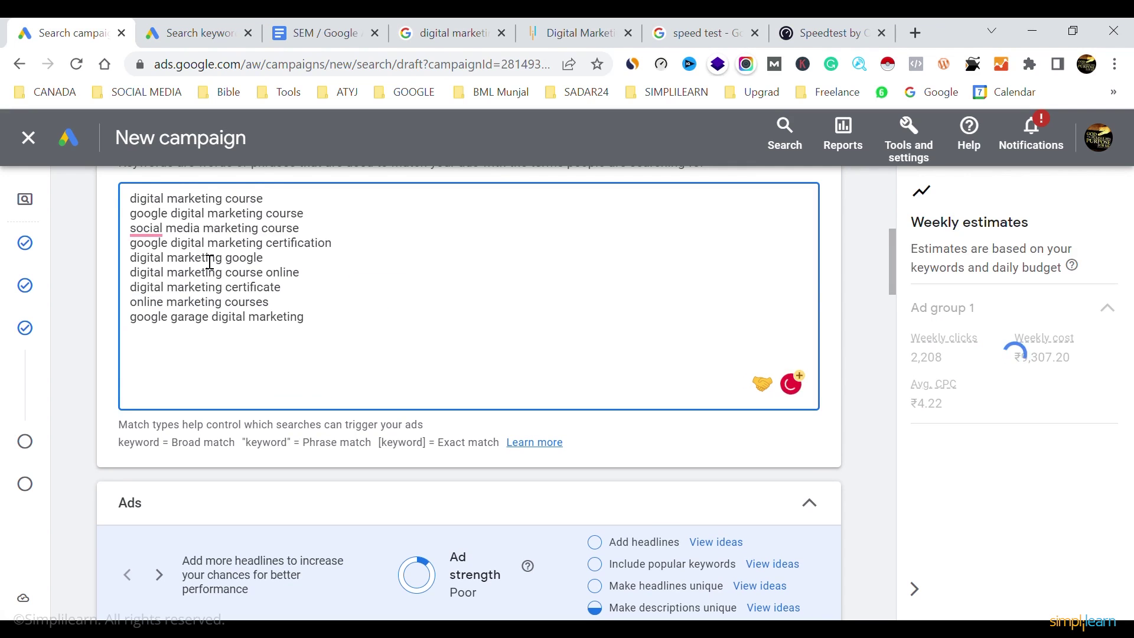
# Set the ad's Final URL to the Simplilearn digital-marketing page address copied from the open course page
pyautogui.scroll(-5, 471, 334)
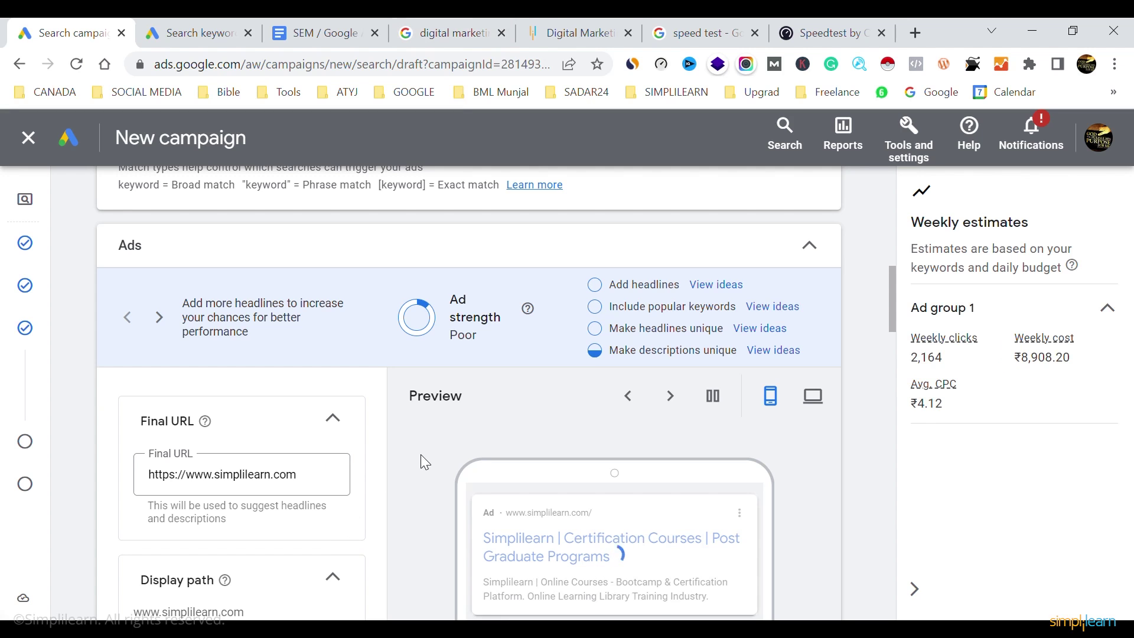
pyautogui.click(561, 37)
pyautogui.click(292, 68)
pyautogui.hotkey('ctrl', 'c')
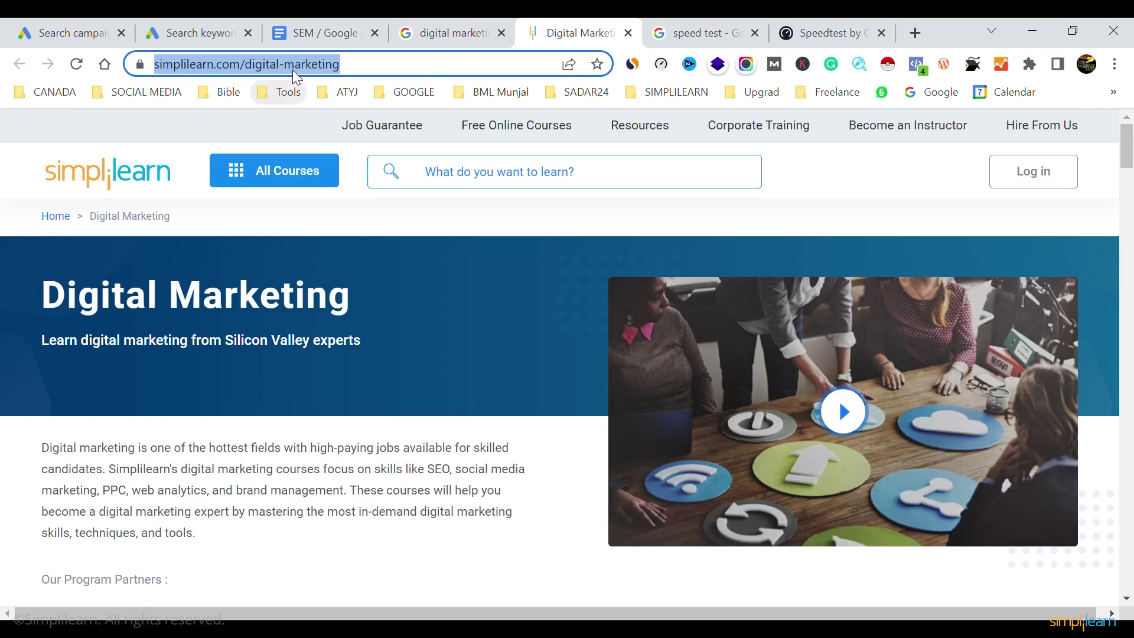
pyautogui.click(106, 26)
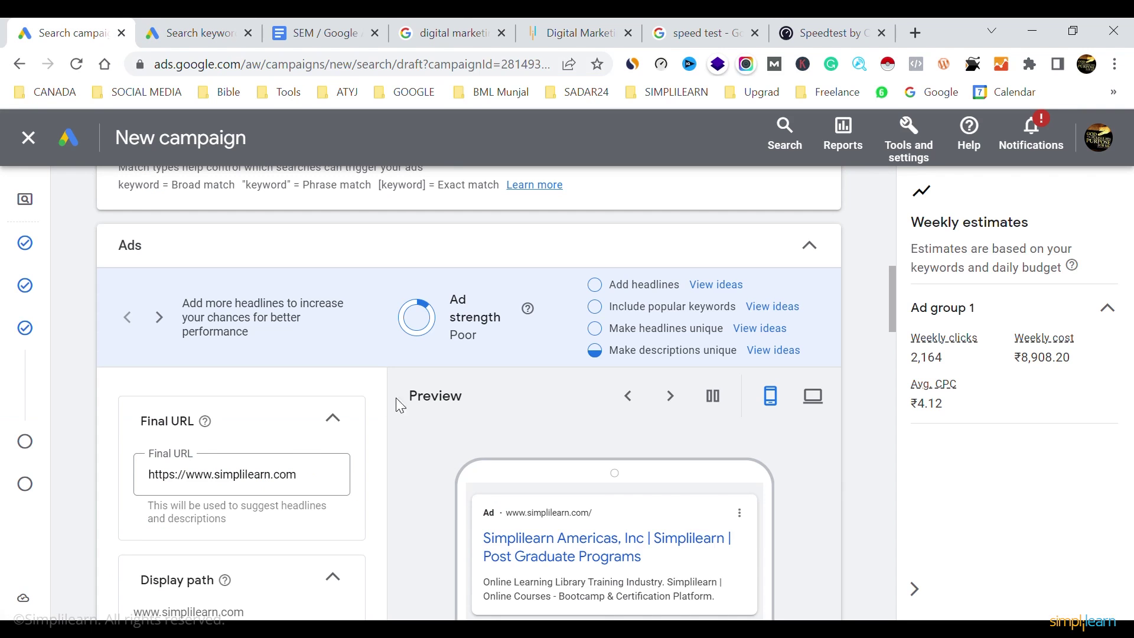
pyautogui.tripleClick(265, 482)
pyautogui.hotkey('ctrl', 'v')
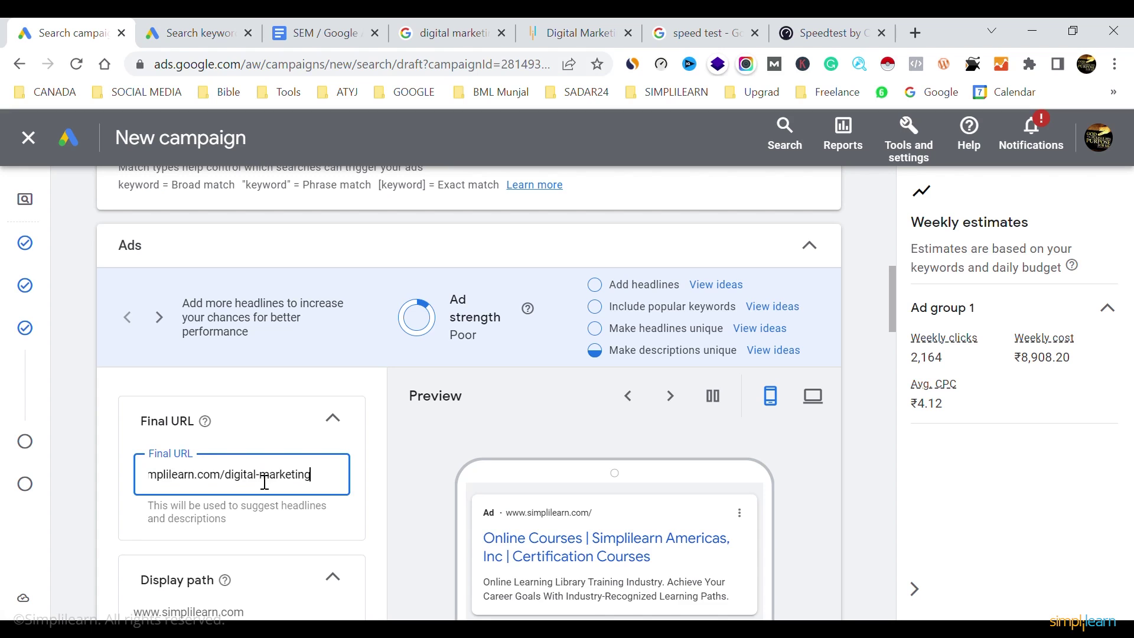
pyautogui.click(276, 499)
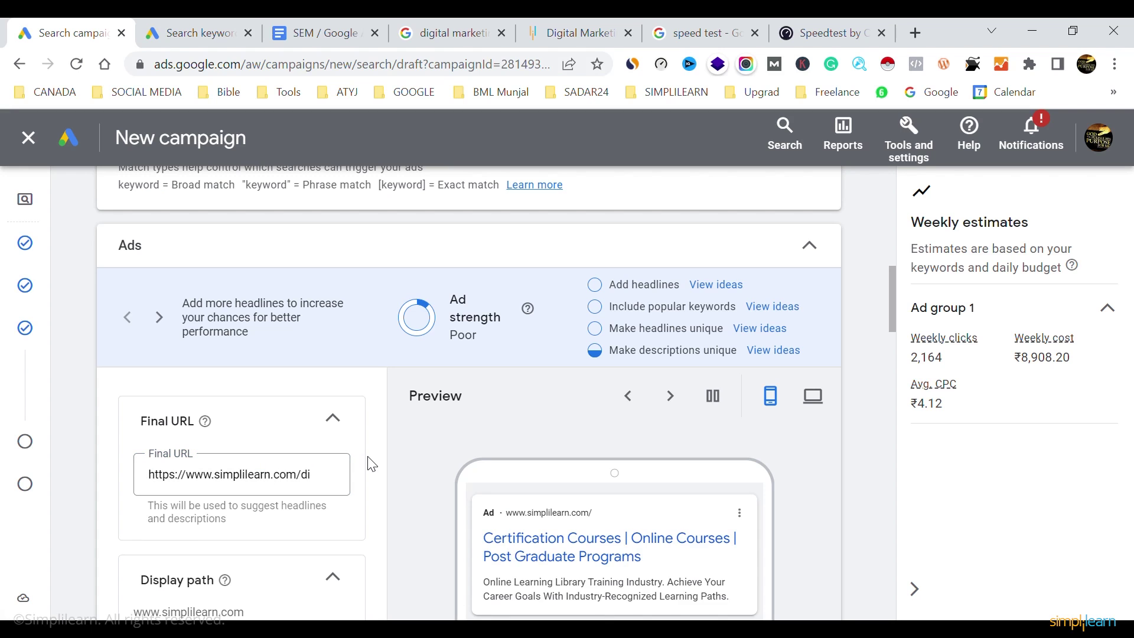
# Fill in the ad's display path with "online" and "digital market"
pyautogui.scroll(-2, 419, 454)
pyautogui.scroll(-2, 416, 445)
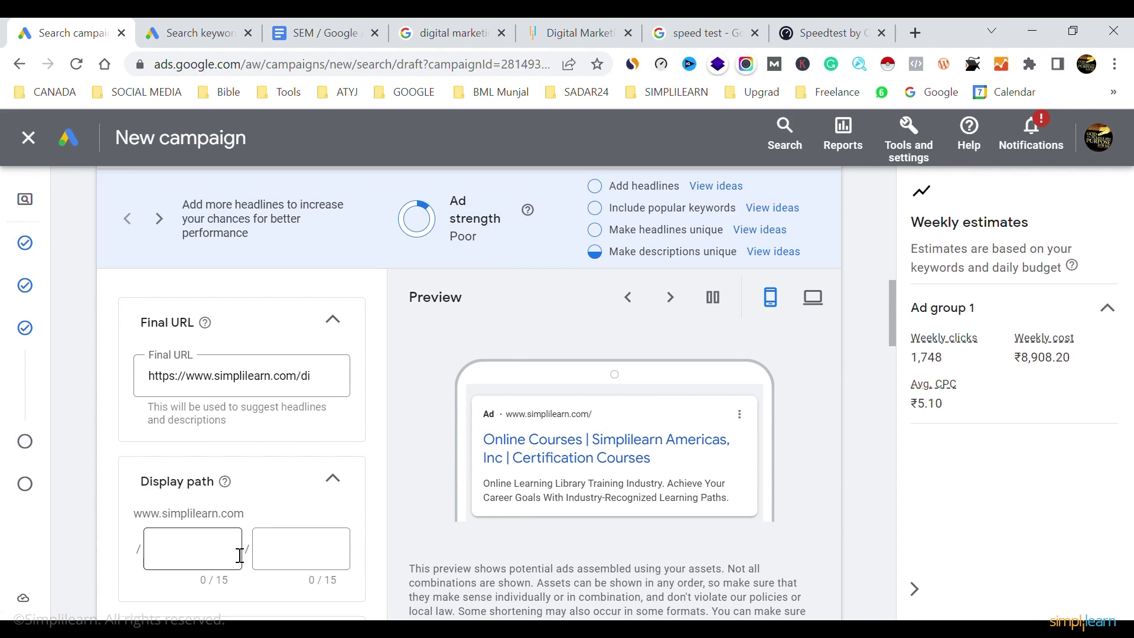
pyautogui.click(216, 557)
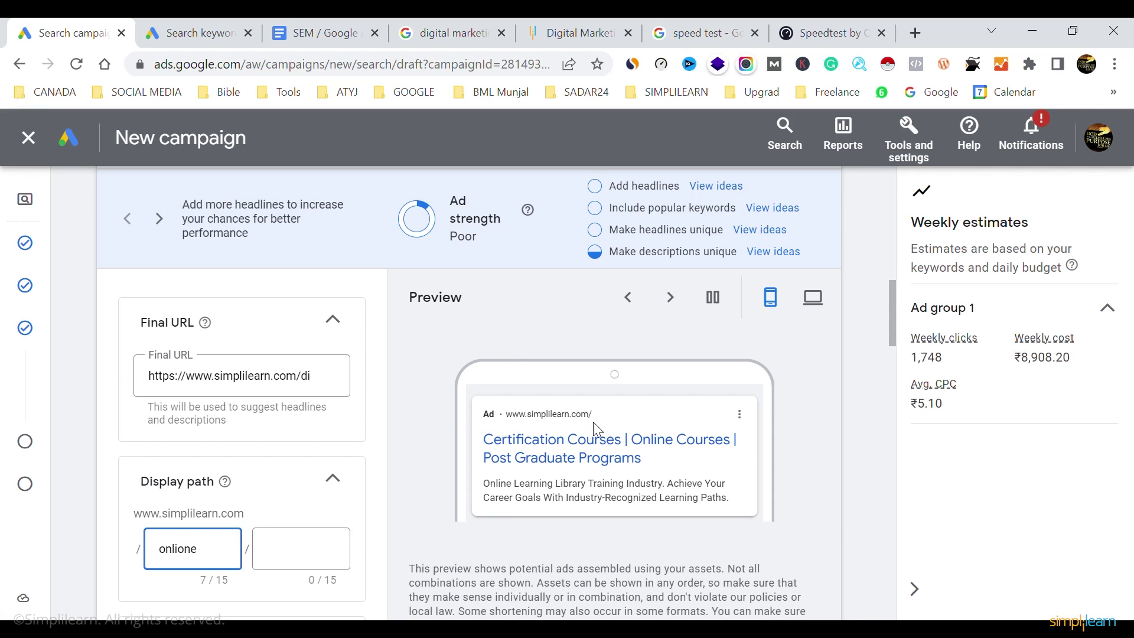
pyautogui.write('online')
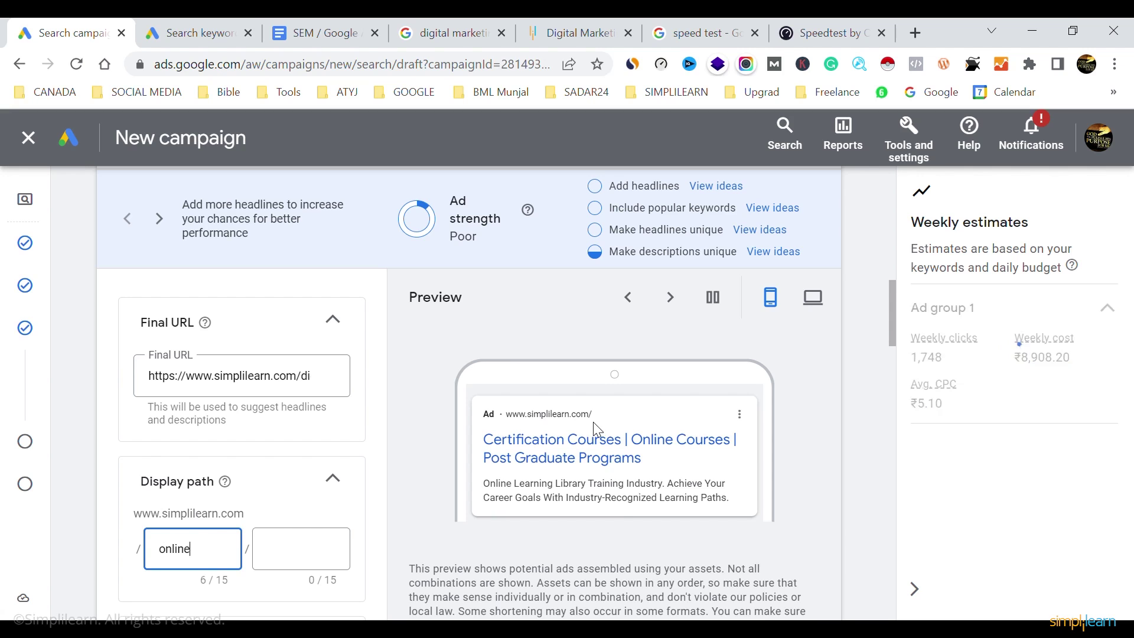
pyautogui.click(323, 560)
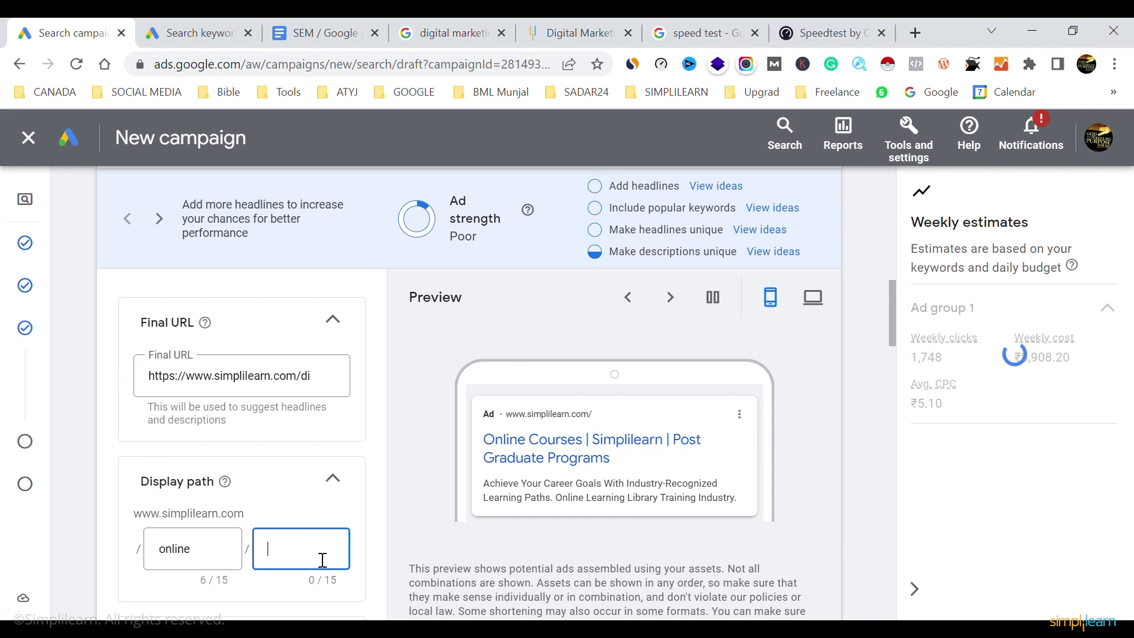
pyautogui.write('digit')
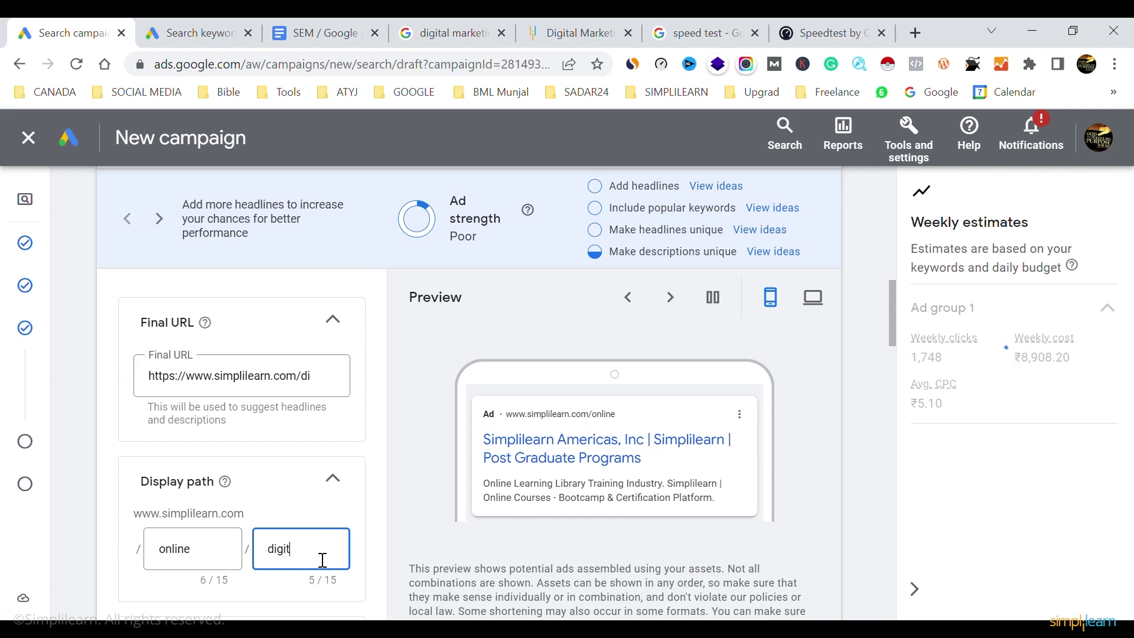
pyautogui.write('al m')
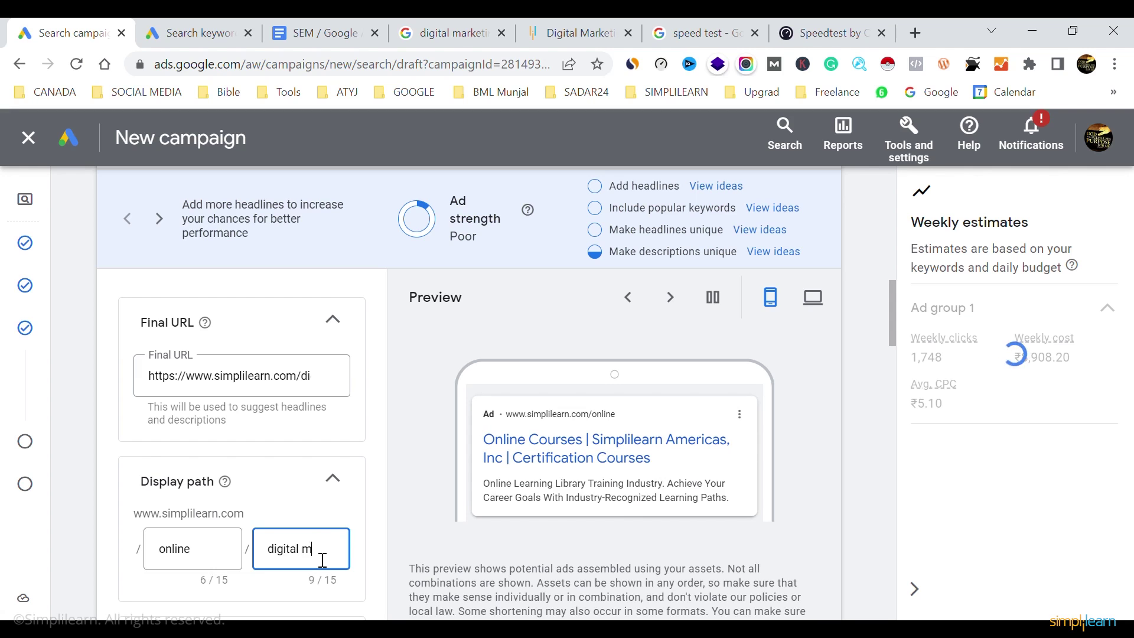
pyautogui.write('arketi')
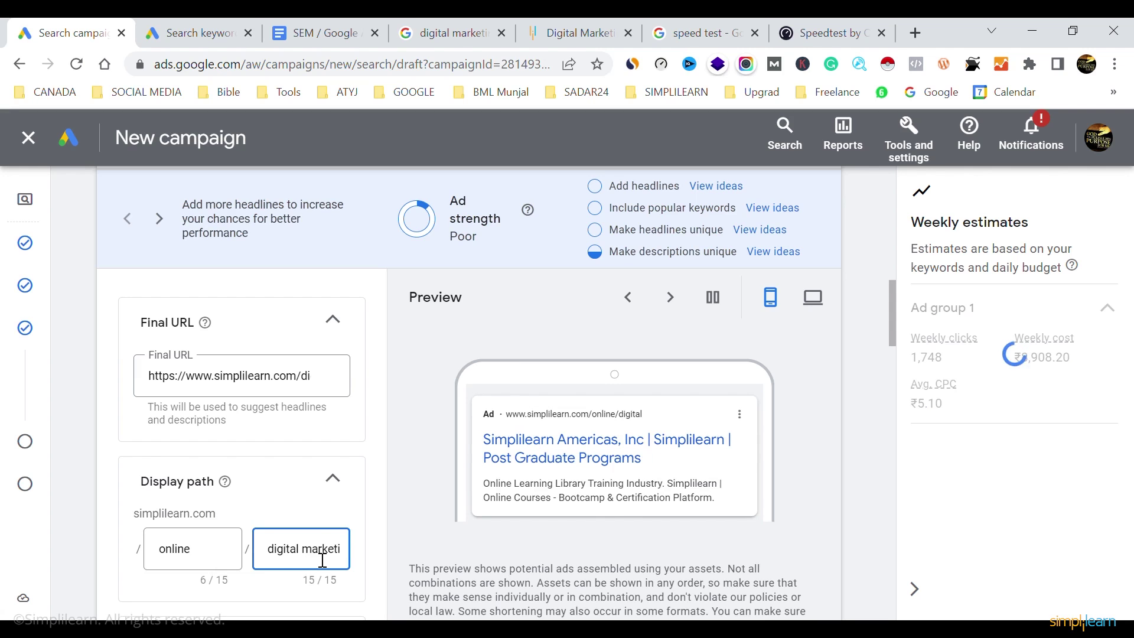
pyautogui.press('BackSpace')
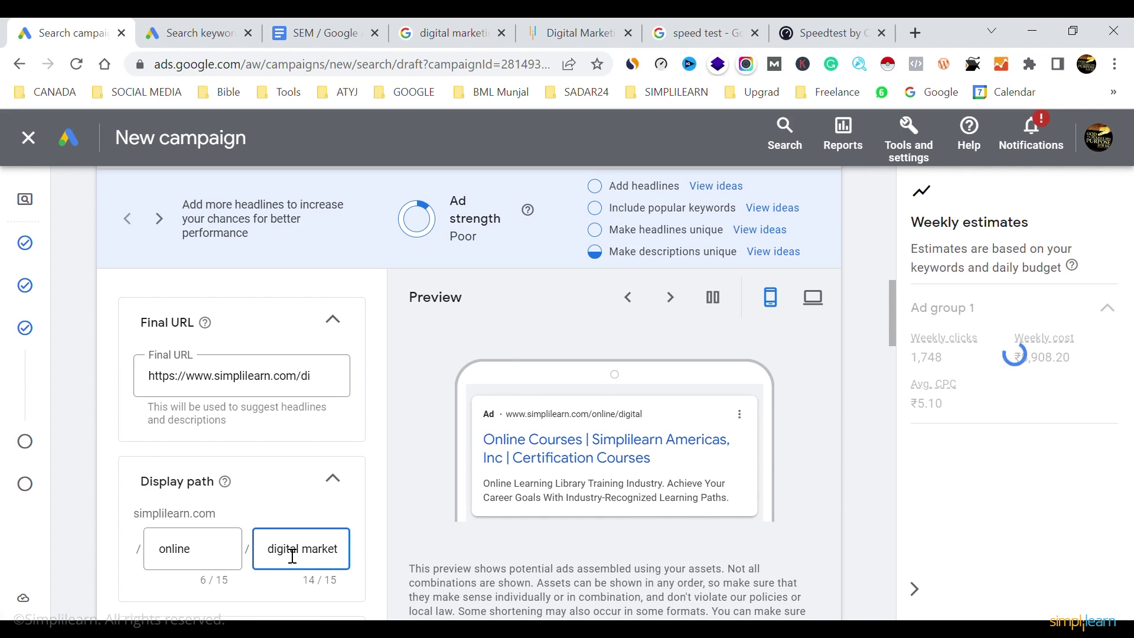
# Change the two display path parts to "digital" and "marketing"
pyautogui.doubleClick(293, 556)
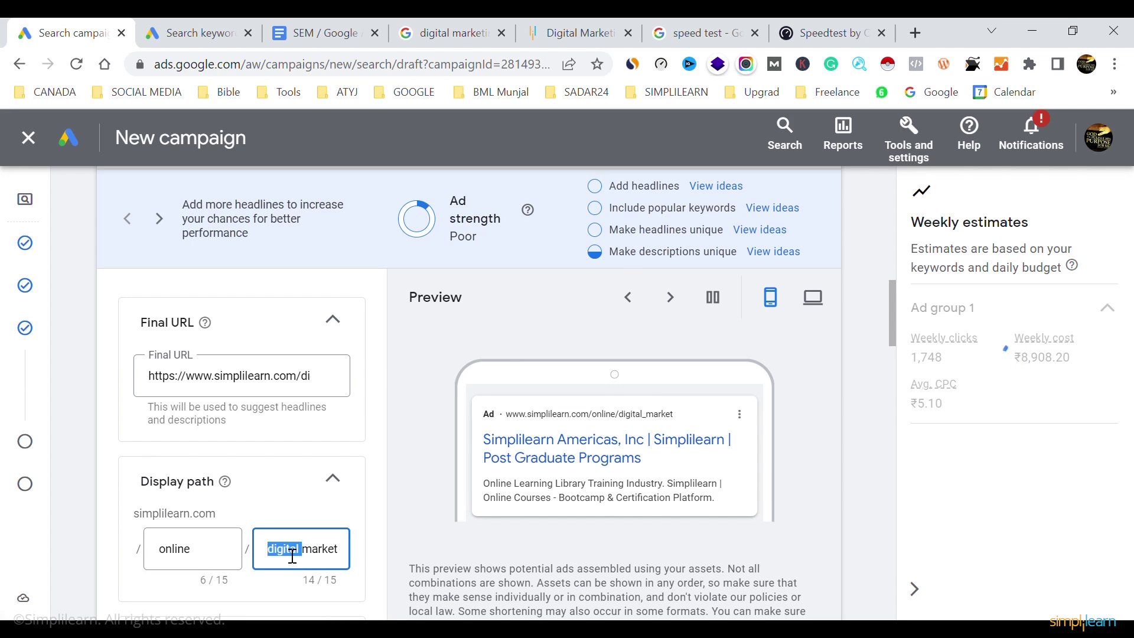
pyautogui.press('BackSpace')
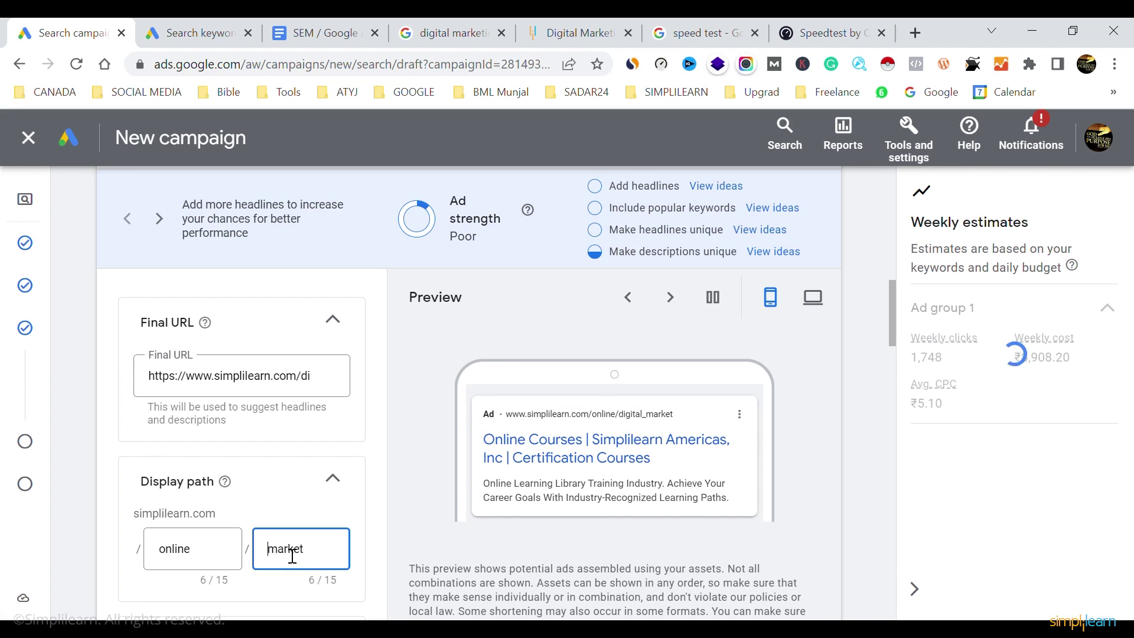
pyautogui.click(184, 554)
pyautogui.doubleClick(183, 554)
pyautogui.write('digital')
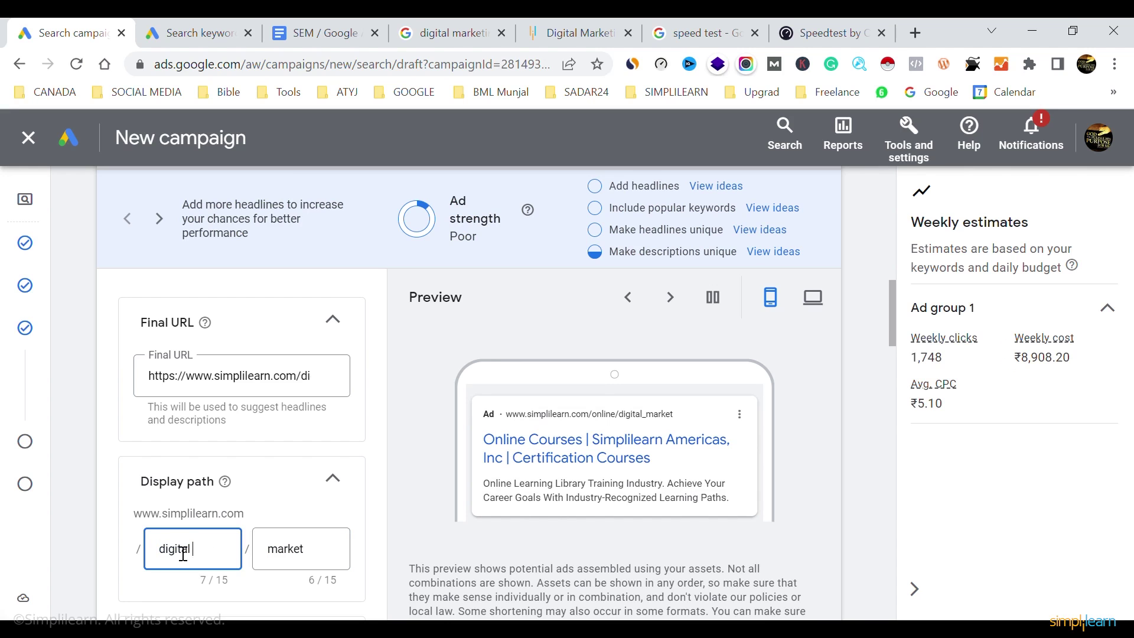
pyautogui.click(318, 553)
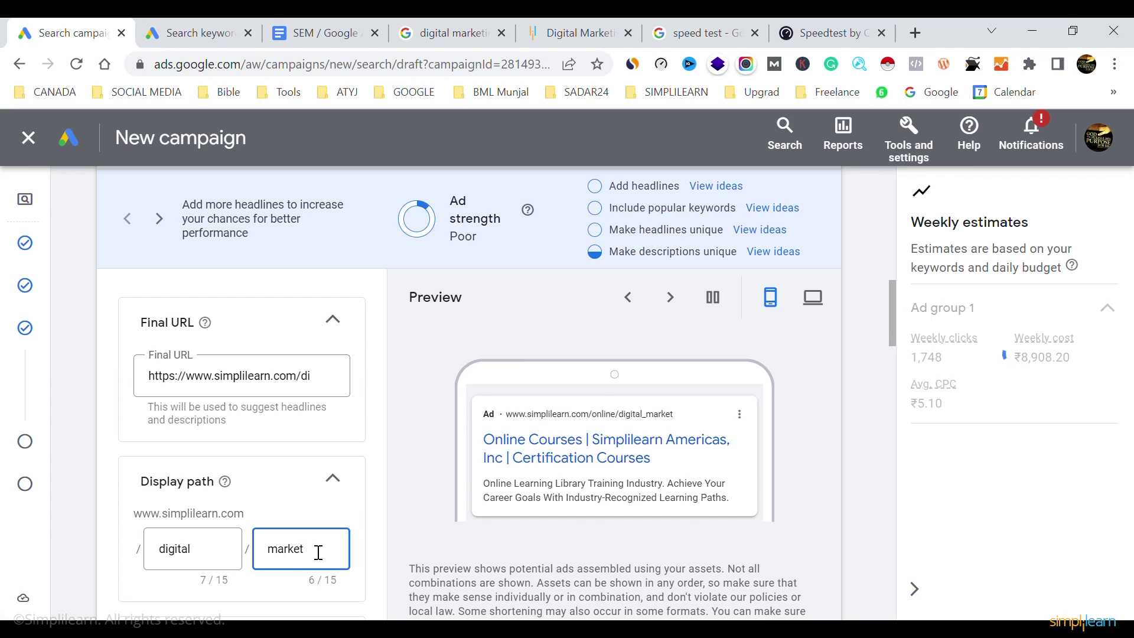
pyautogui.write('ing')
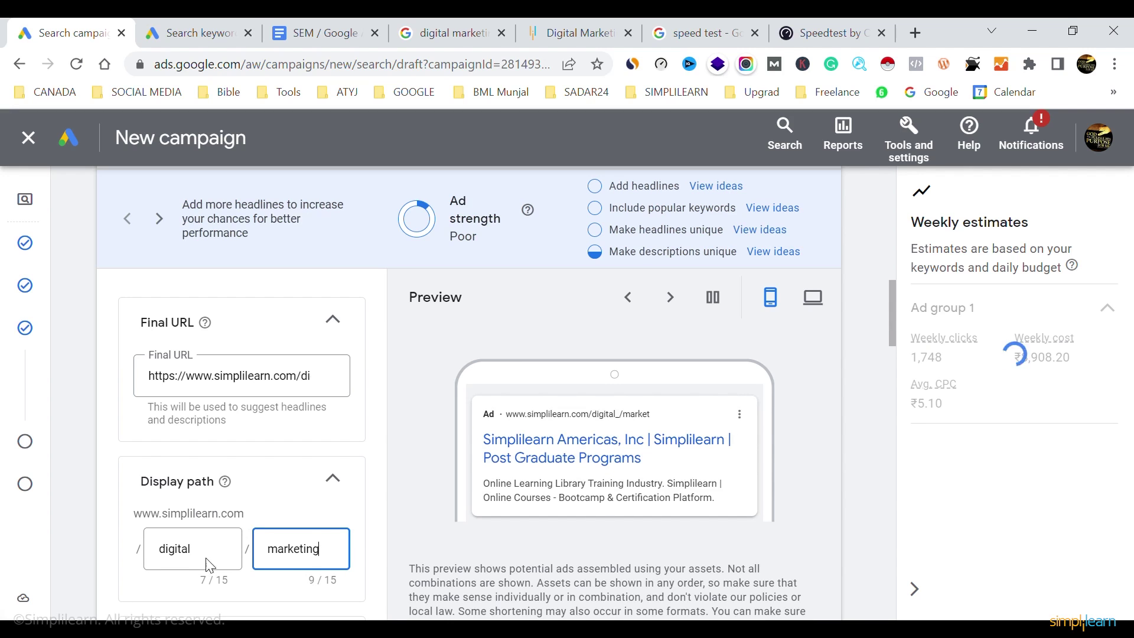
pyautogui.click(165, 587)
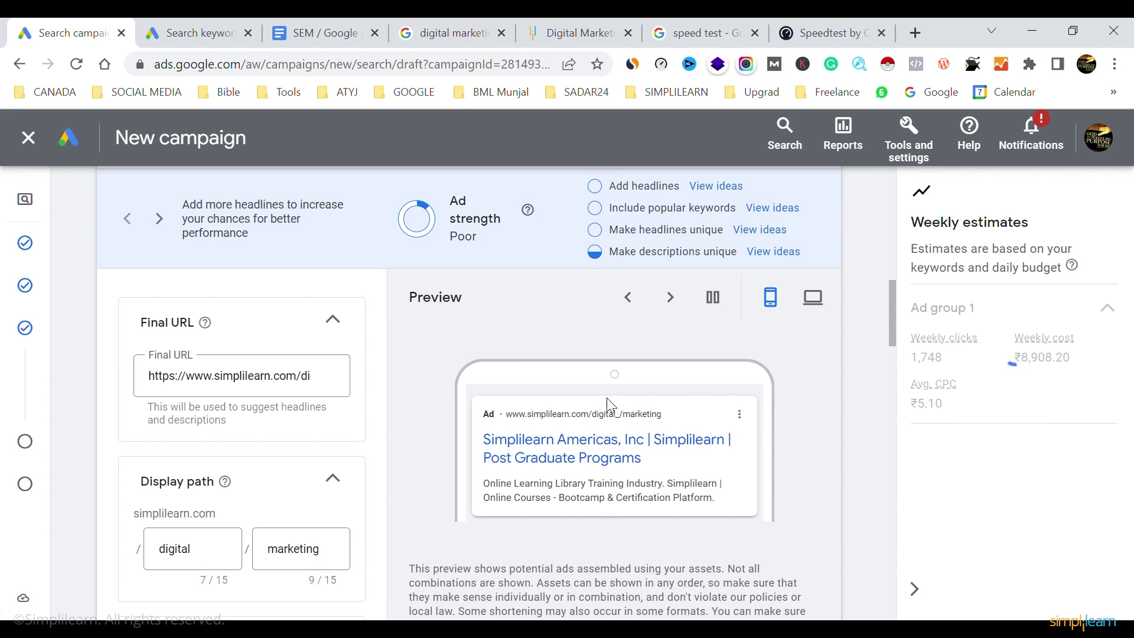
# Look over the Calls section of the ad and collapse it
pyautogui.scroll(-4, 316, 504)
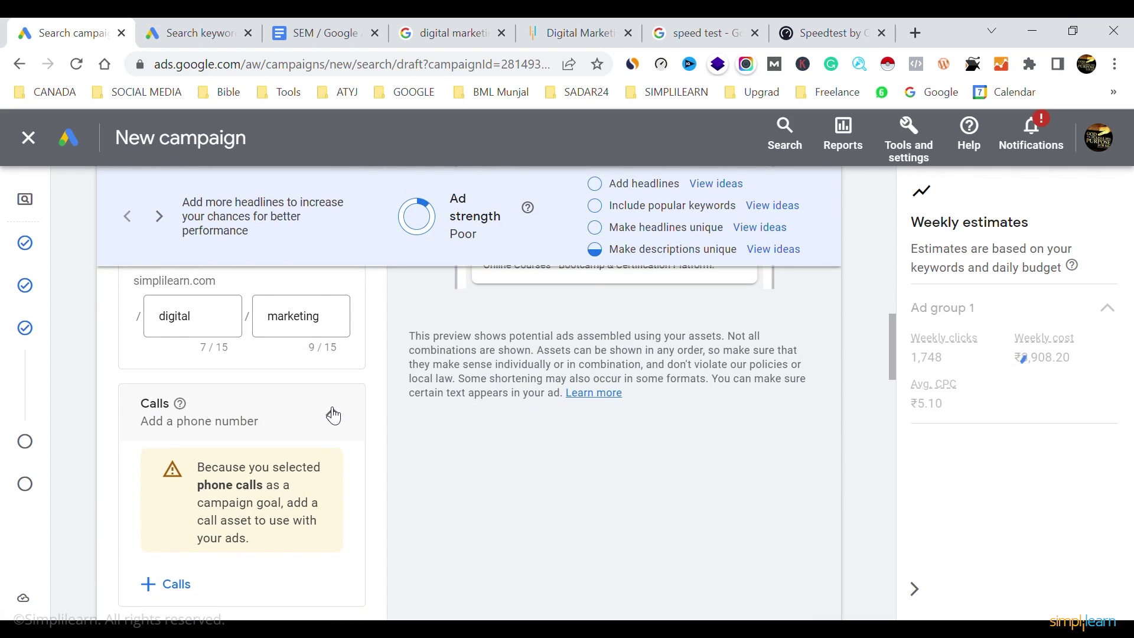
pyautogui.click(334, 416)
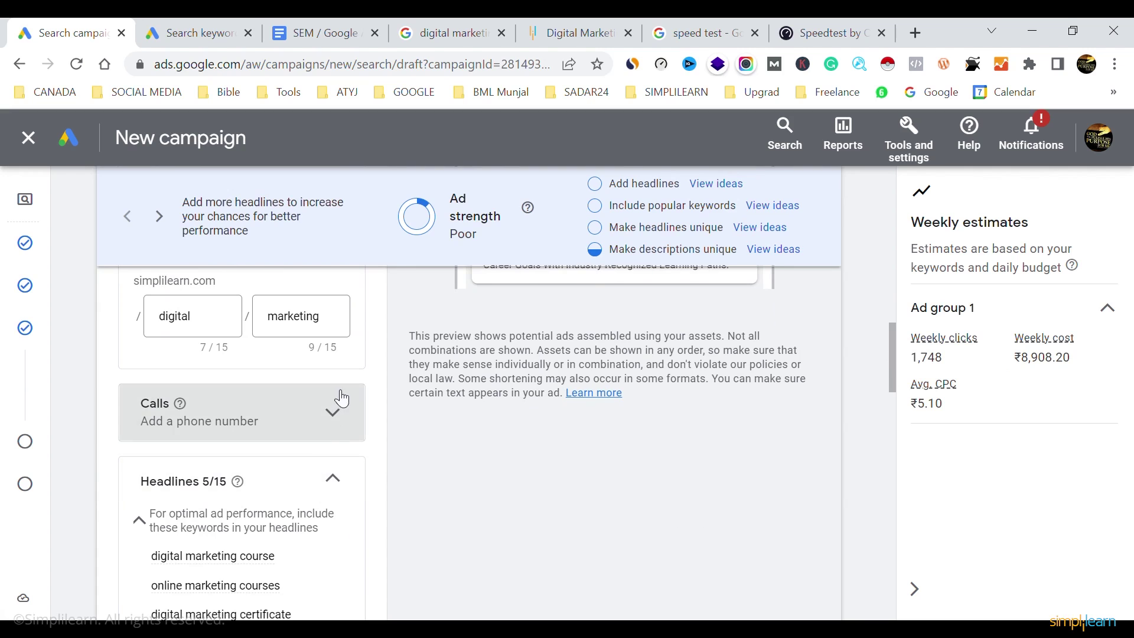
pyautogui.click(342, 432)
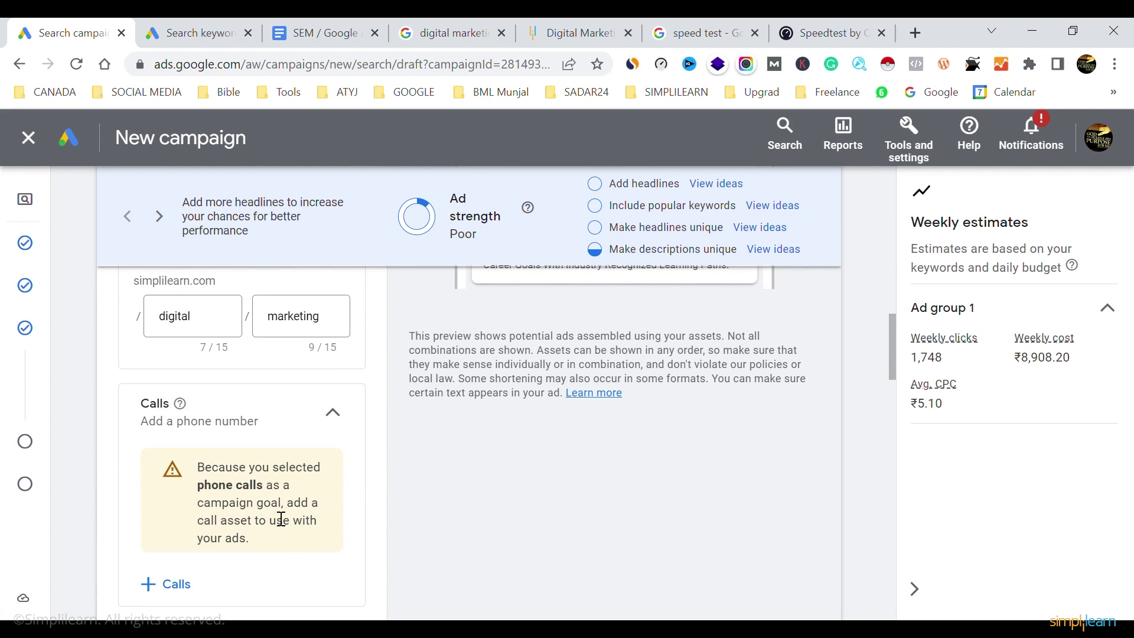
pyautogui.click(332, 412)
# Pause the rotating ad preview and show the ad in its desktop version
pyautogui.scroll(6, 434, 447)
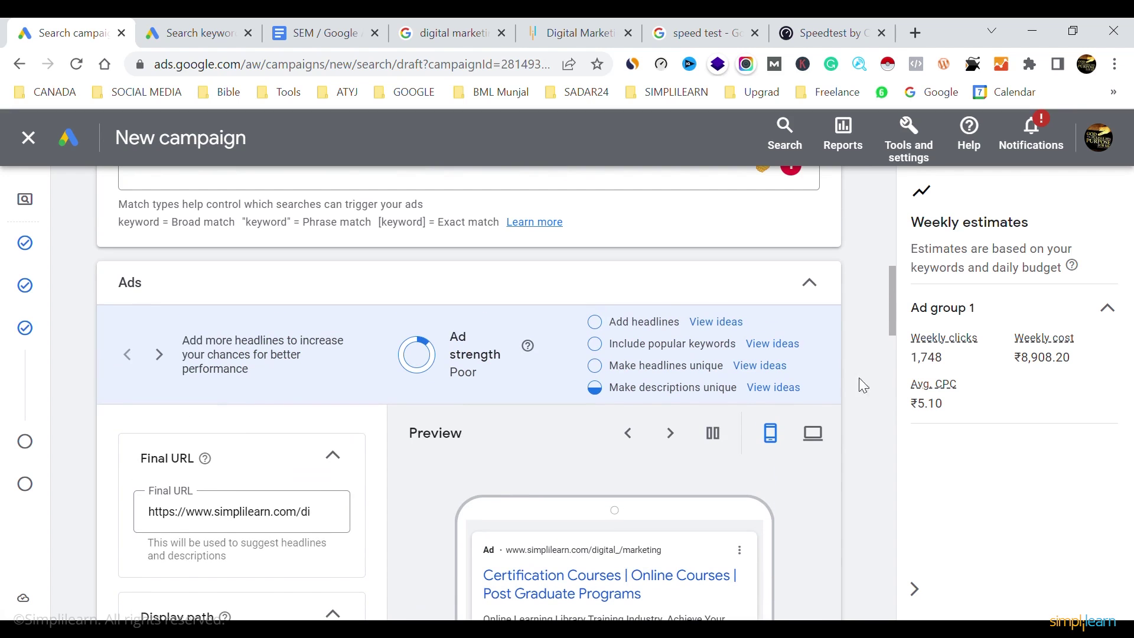
pyautogui.click(713, 433)
pyautogui.click(813, 434)
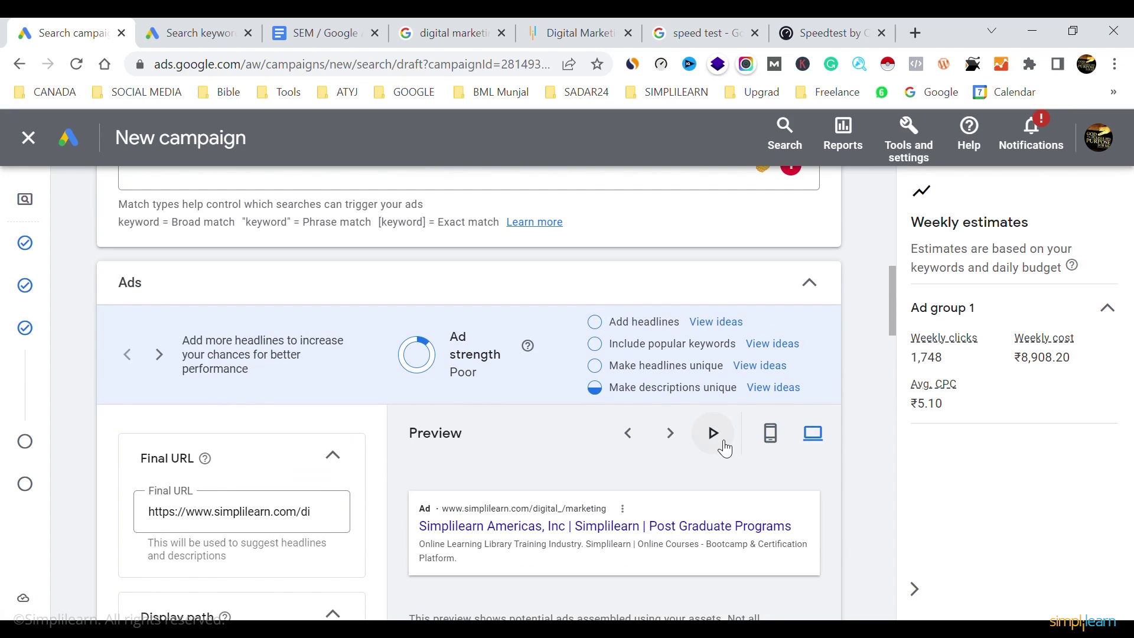
pyautogui.scroll(-1, 603, 455)
pyautogui.scroll(-1, 607, 463)
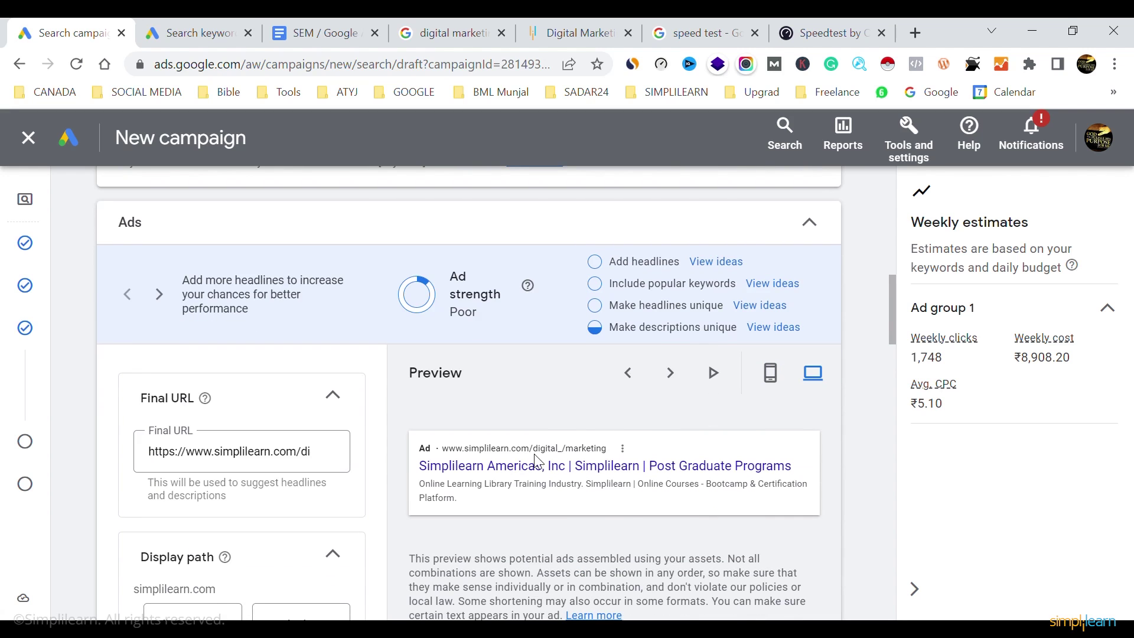
# Look at the competing ads in the Google results for "digital marketing course simplilearn" and return to the campaign draft
pyautogui.click(452, 26)
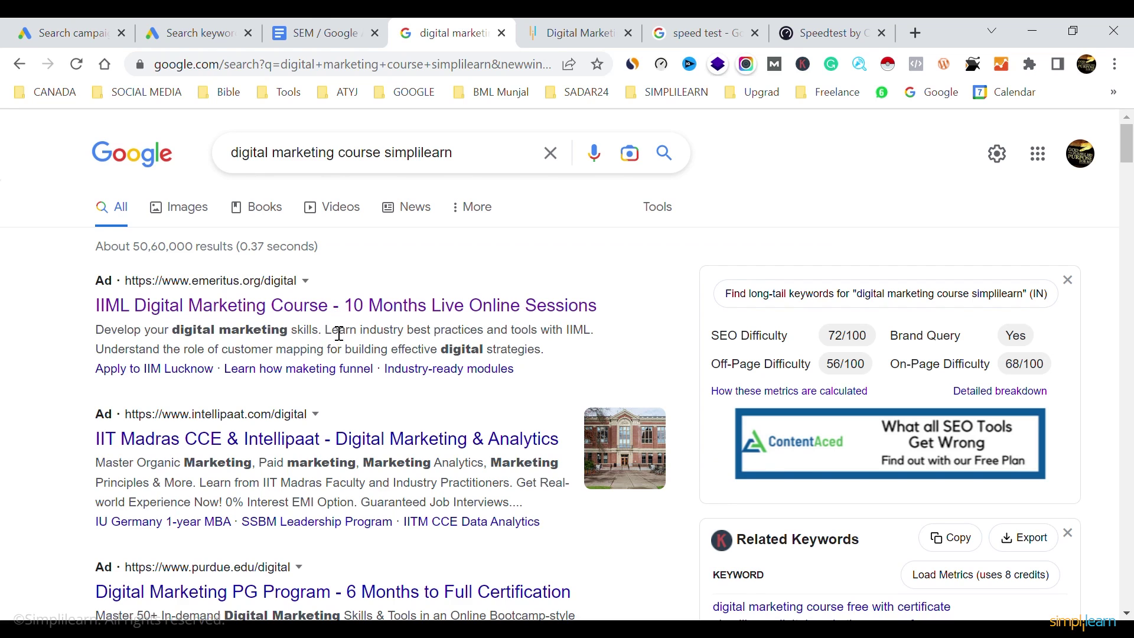
pyautogui.click(127, 25)
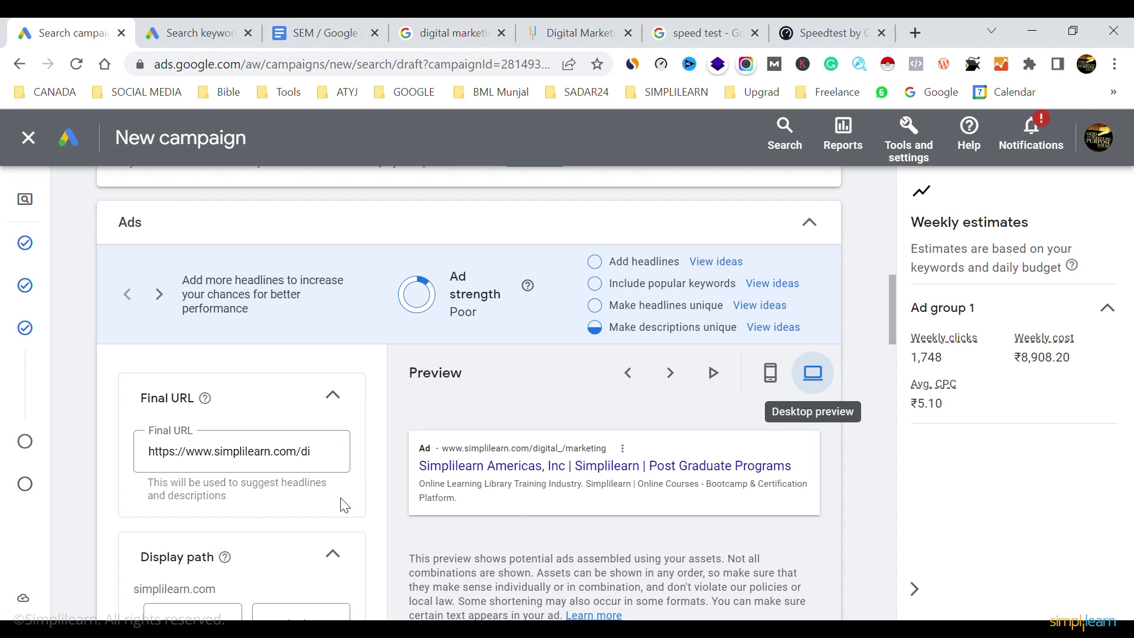
# Replace the ad's first headline with the suggested keyword "digital marketing course"
pyautogui.scroll(-2, 341, 523)
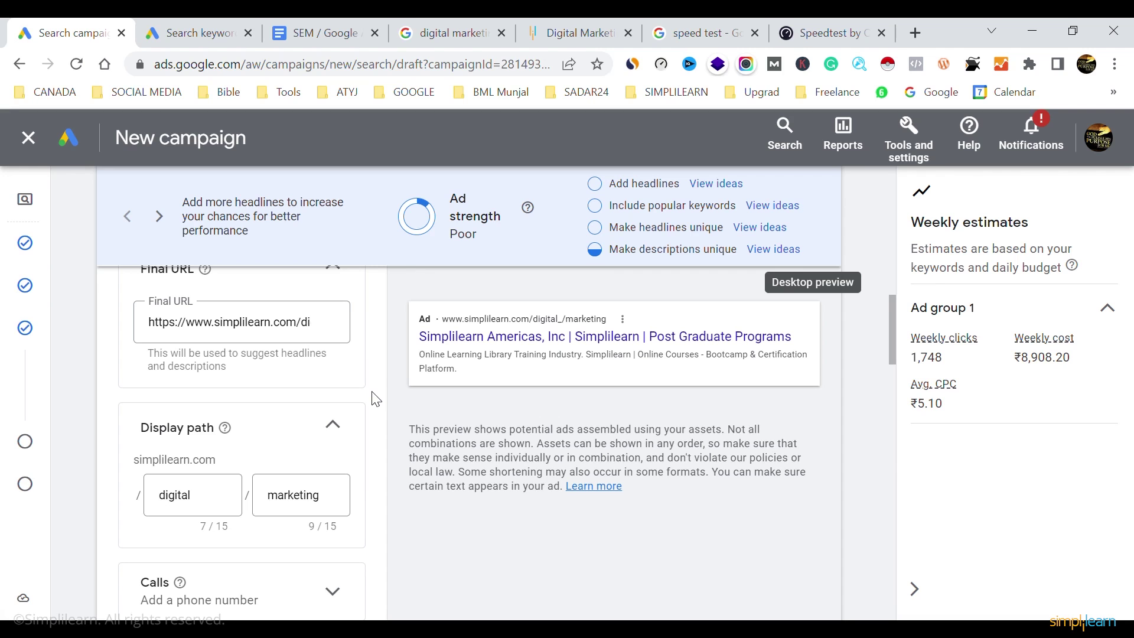
pyautogui.scroll(-2, 377, 400)
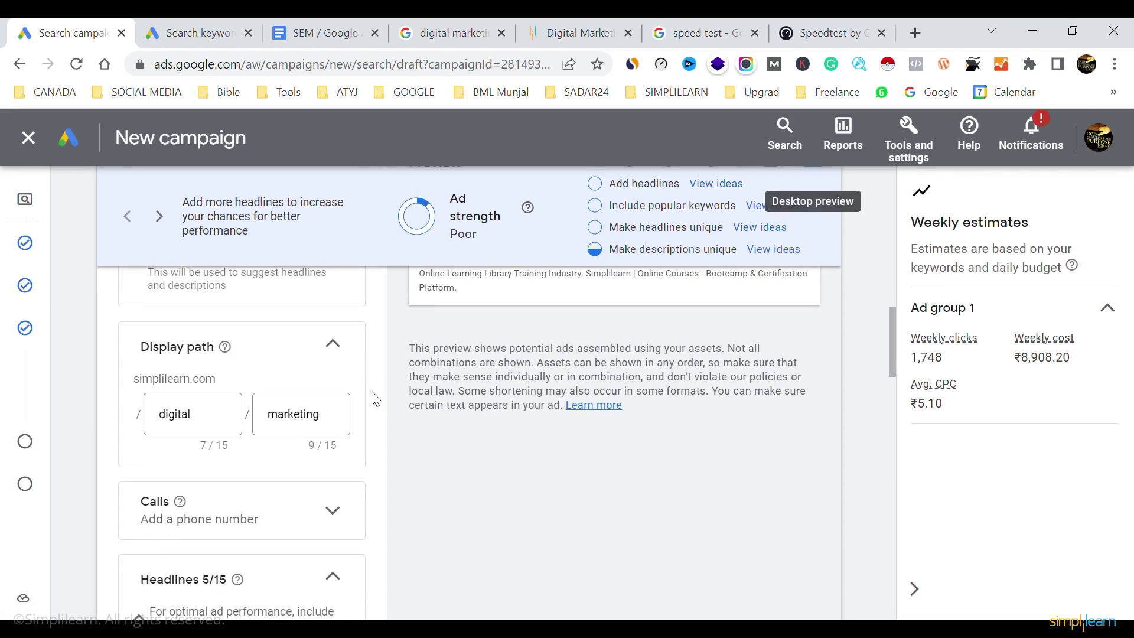
pyautogui.scroll(-2, 377, 400)
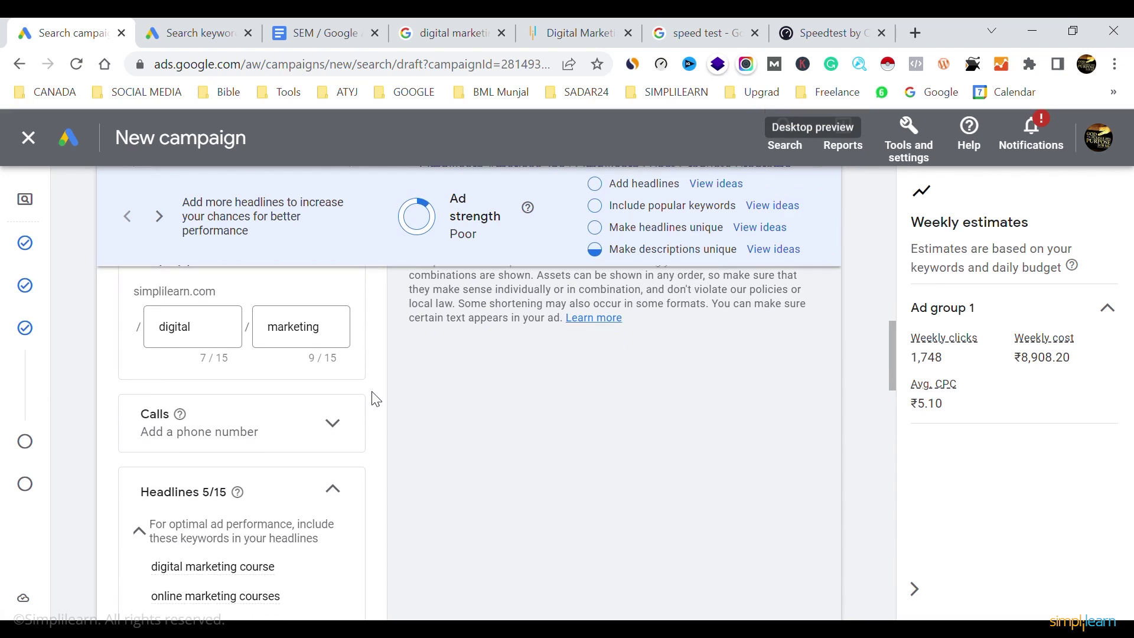
pyautogui.scroll(-2, 376, 400)
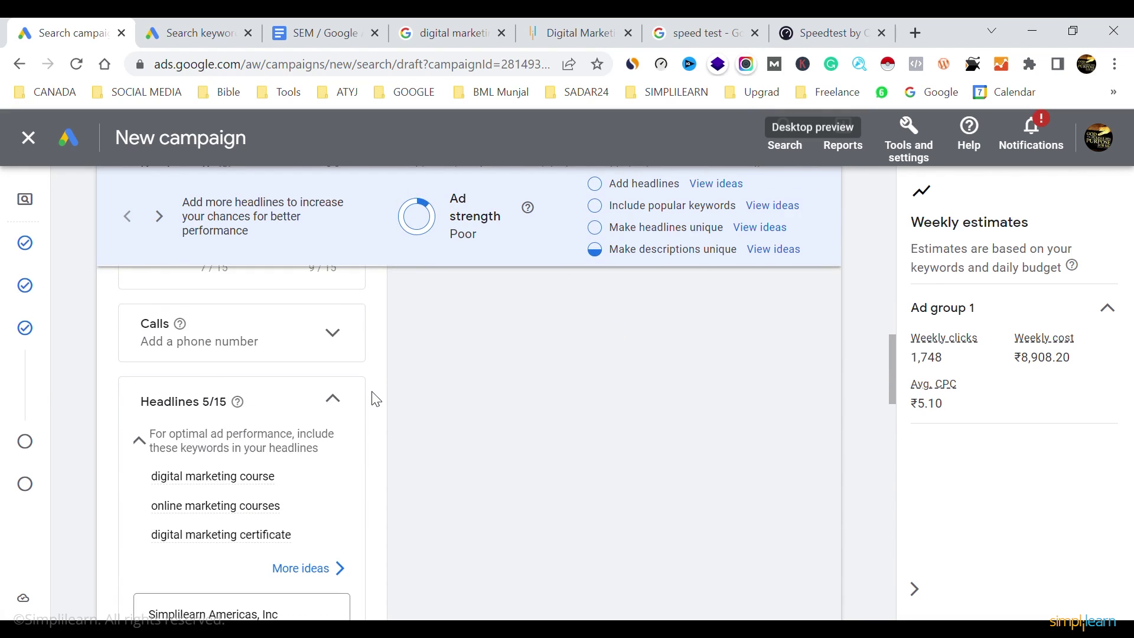
pyautogui.scroll(-5, 376, 399)
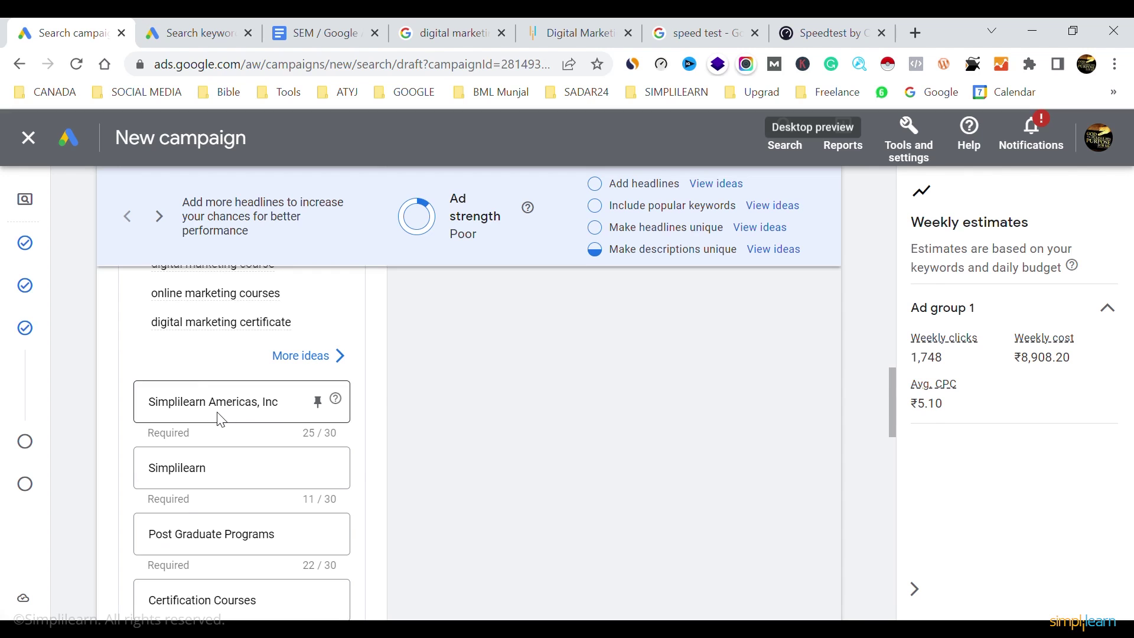
pyautogui.scroll(3, 220, 419)
pyautogui.moveTo(200, 434)
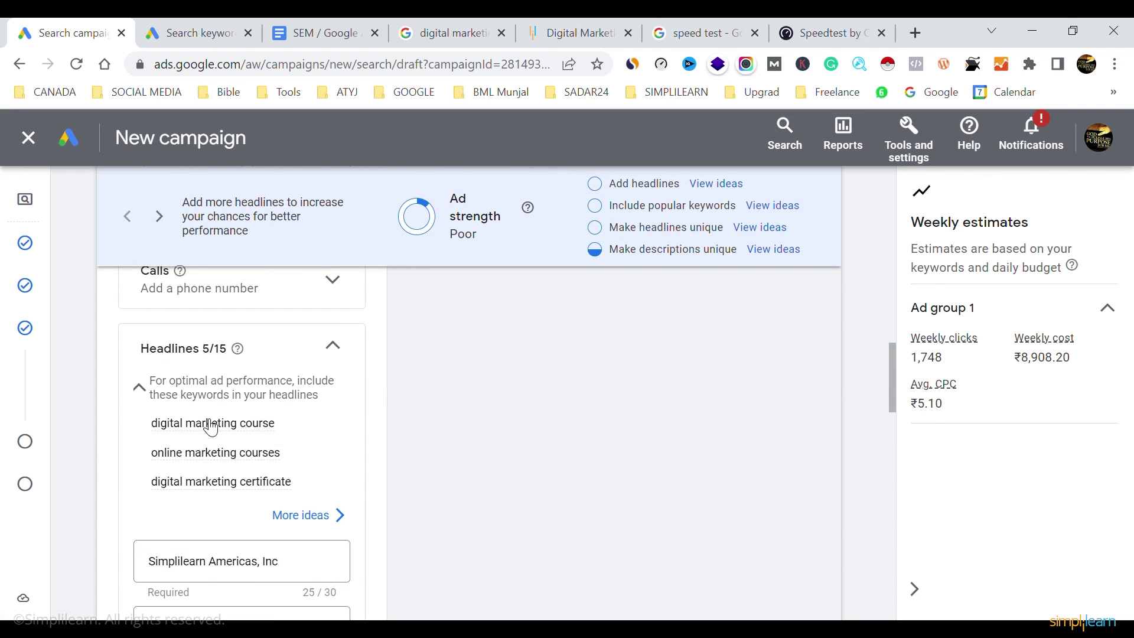
pyautogui.tripleClick(212, 423)
pyautogui.hotkey('ctrl', 'c')
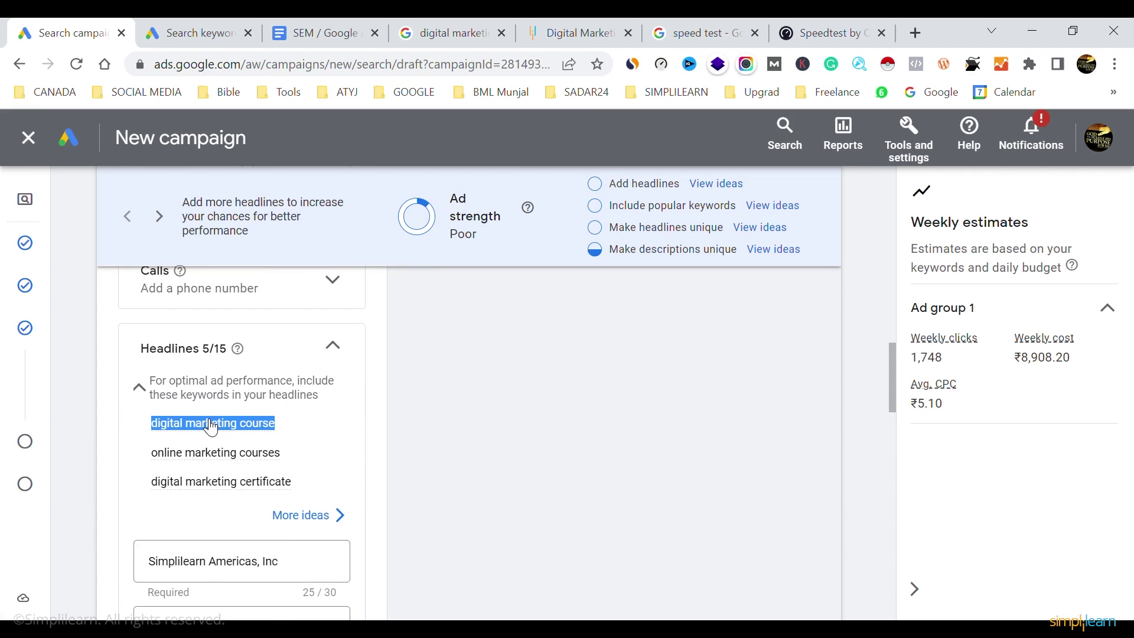
pyautogui.tripleClick(223, 572)
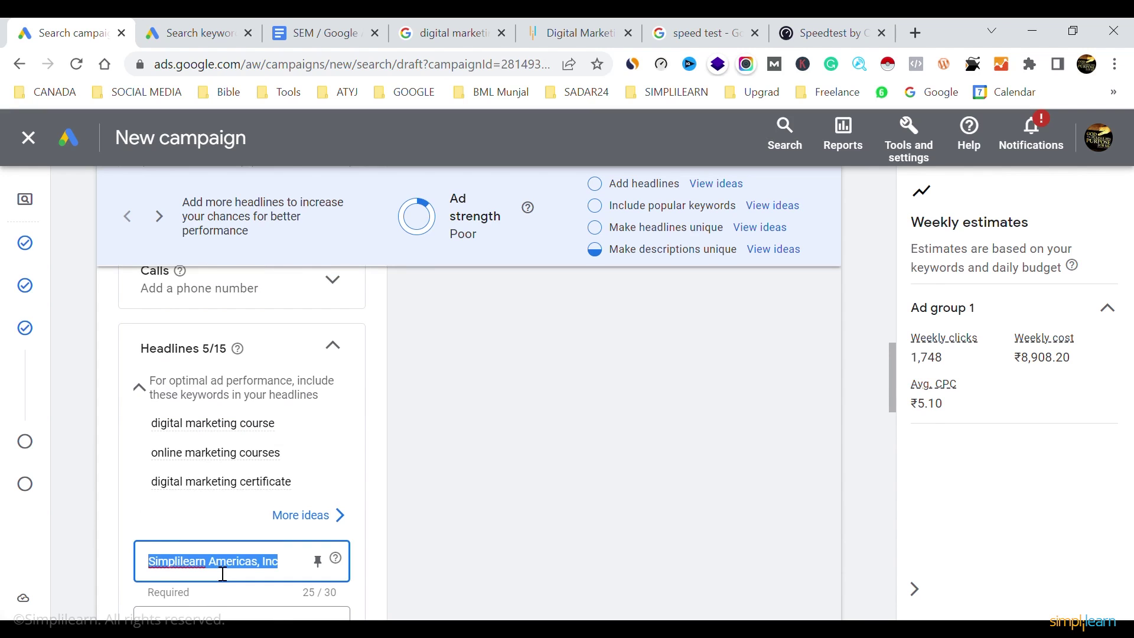
pyautogui.hotkey('ctrl', 'v')
# Replace the second headline, "Simplilearn", with the suggested keyword "online marketing courses"
pyautogui.tripleClick(213, 454)
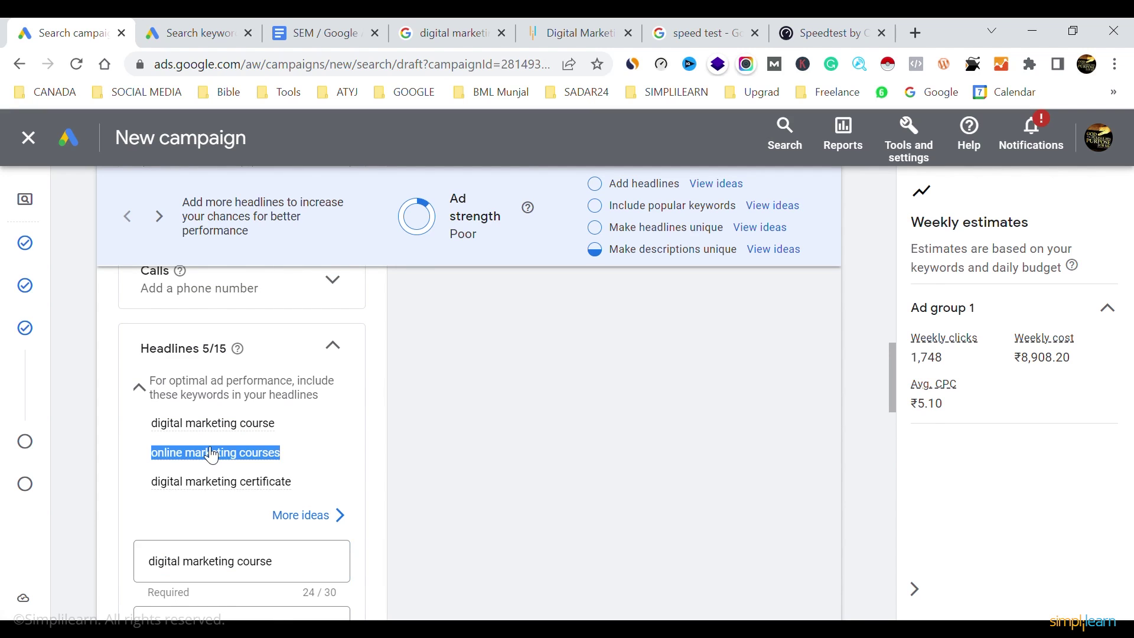
pyautogui.scroll(-4, 201, 455)
pyautogui.click(179, 394)
pyautogui.doubleClick(174, 395)
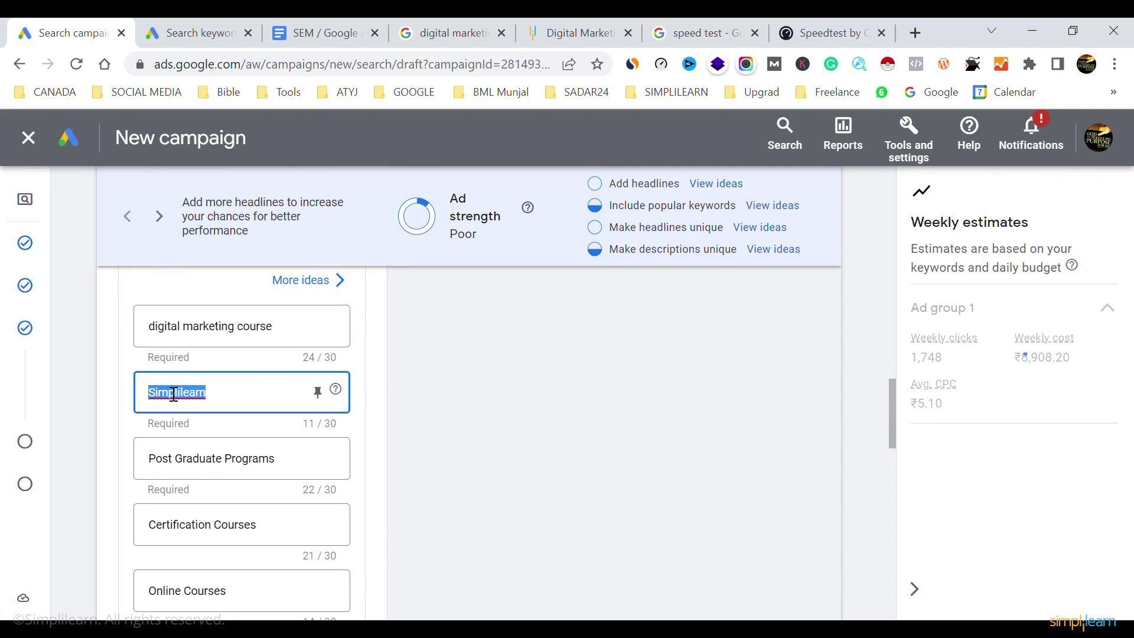
pyautogui.write('online marketing courses')
# View the ideas for adding headlines, then close the suggestions
pyautogui.scroll(5, 219, 473)
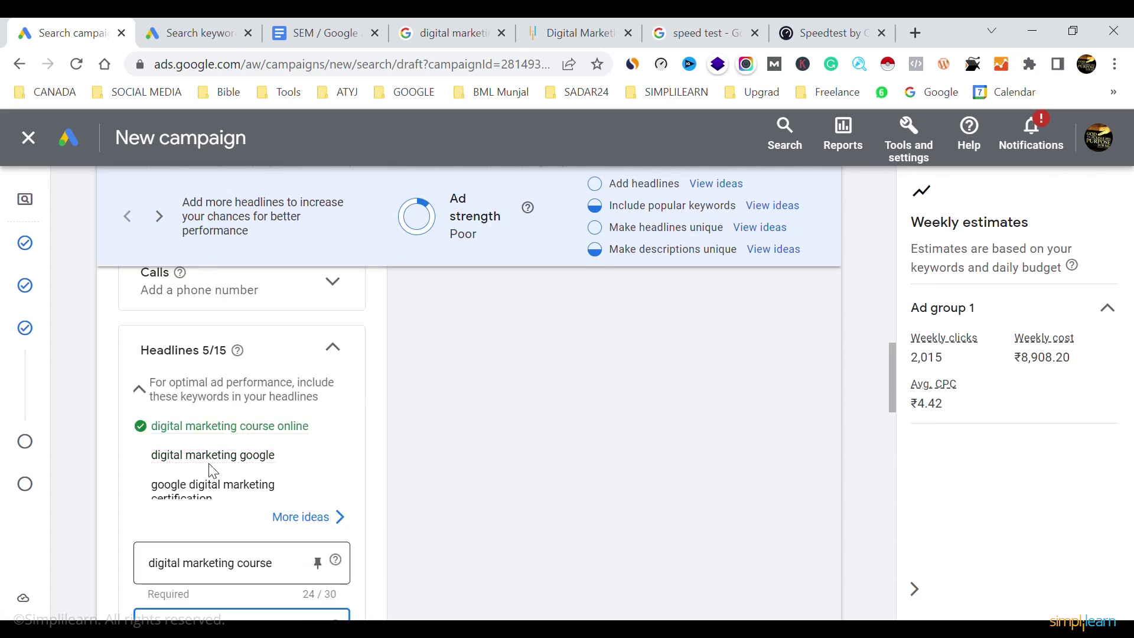
pyautogui.click(717, 184)
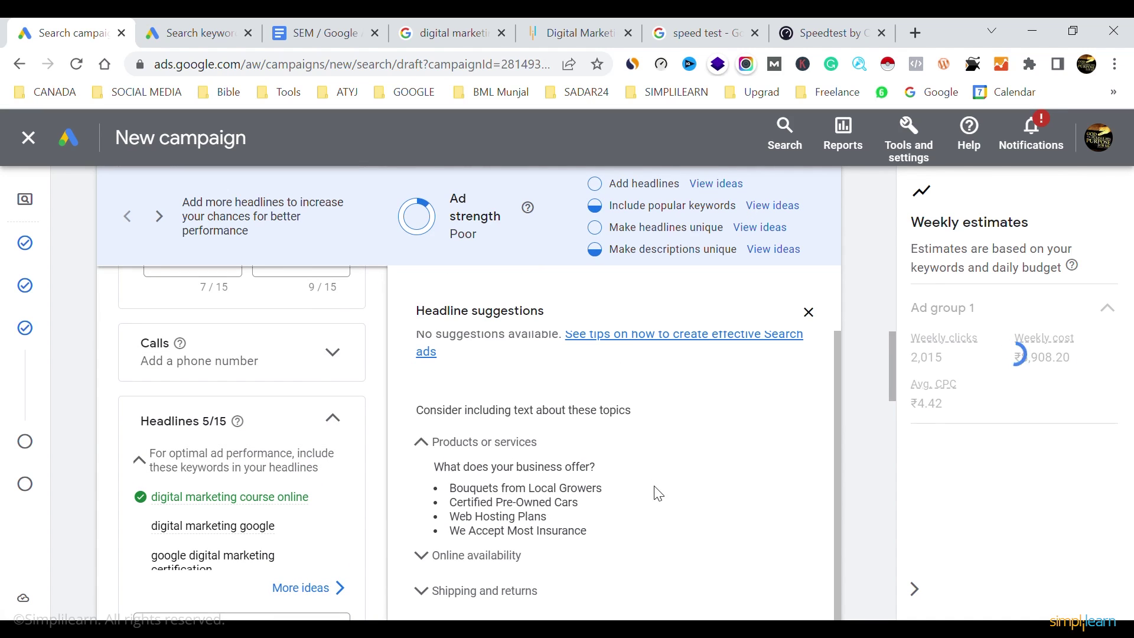
pyautogui.click(819, 323)
# Copy "digital marketing course online" from the ad group's keyword list and paste it over the "Online Courses" headline
pyautogui.scroll(10, 380, 393)
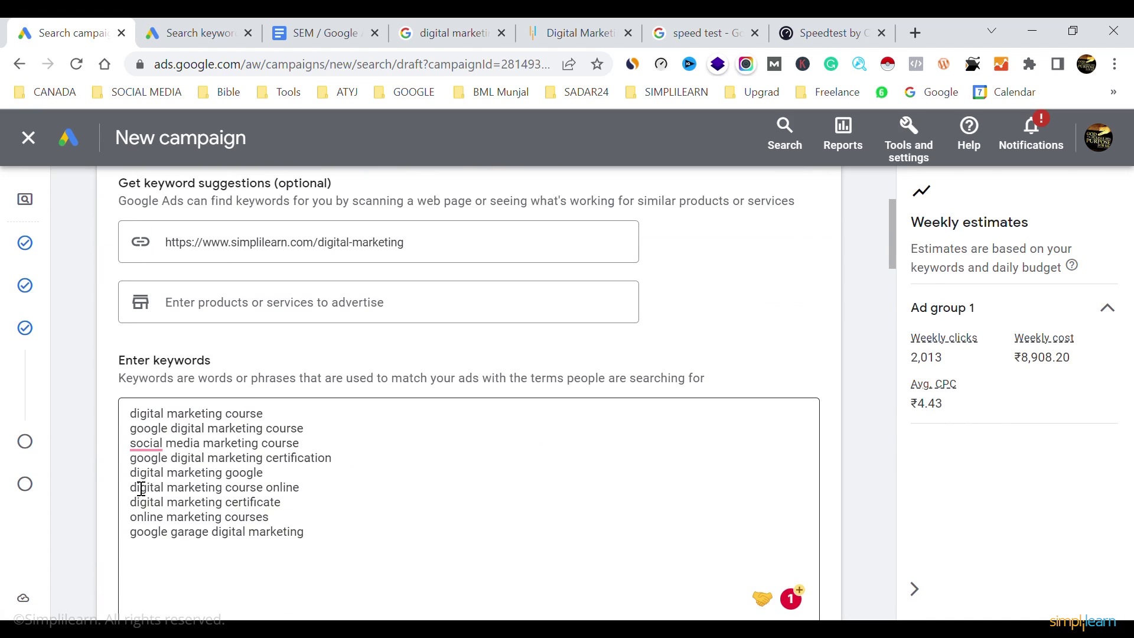
pyautogui.tripleClick(296, 493)
pyautogui.hotkey('ctrl', 'c')
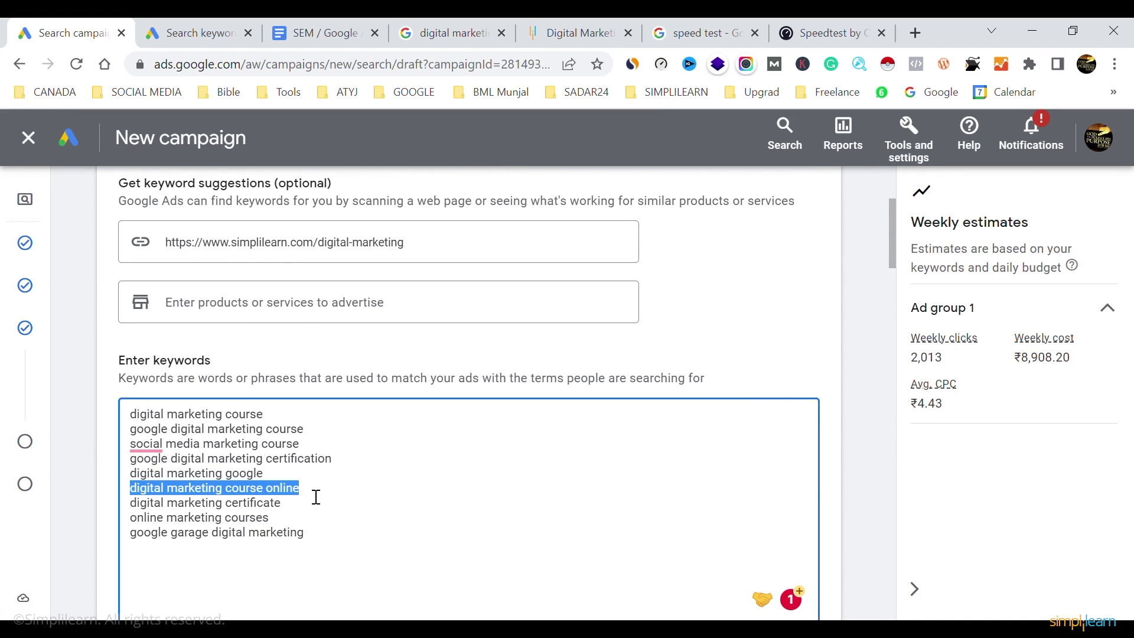
pyautogui.scroll(-15, 316, 497)
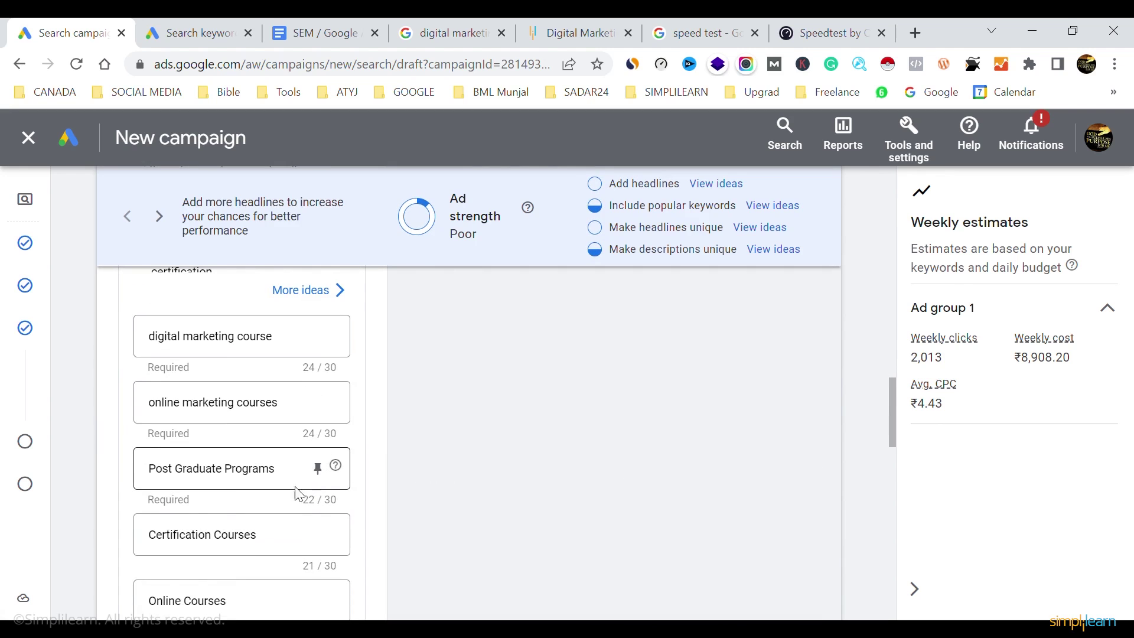
pyautogui.tripleClick(208, 540)
pyautogui.scroll(-1, 195, 547)
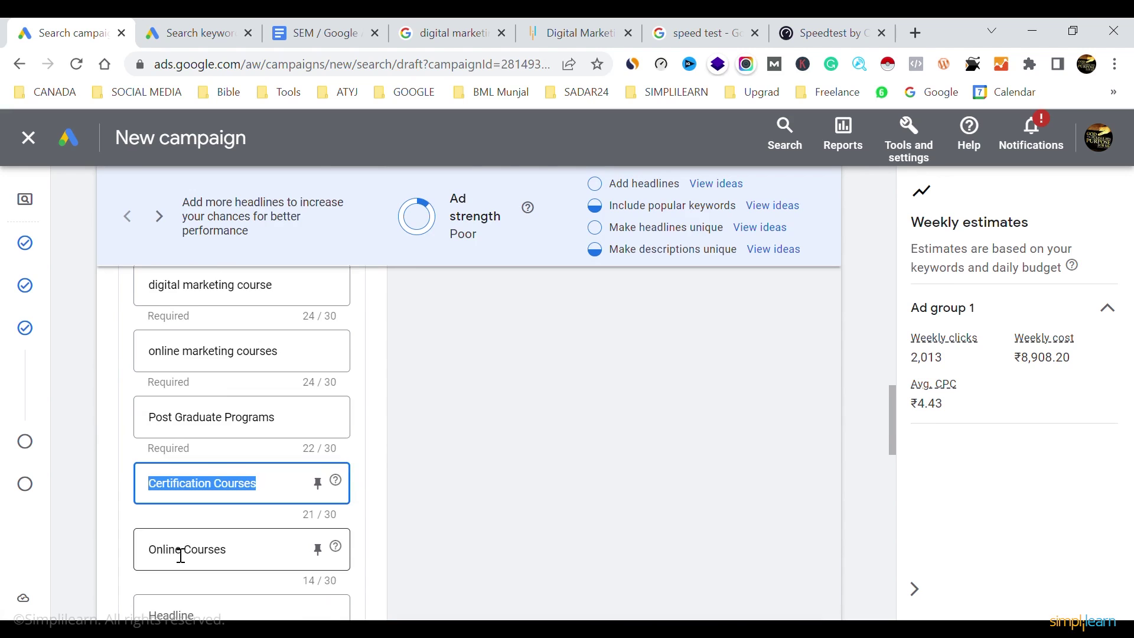
pyautogui.tripleClick(180, 555)
pyautogui.hotkey('ctrl', 'v')
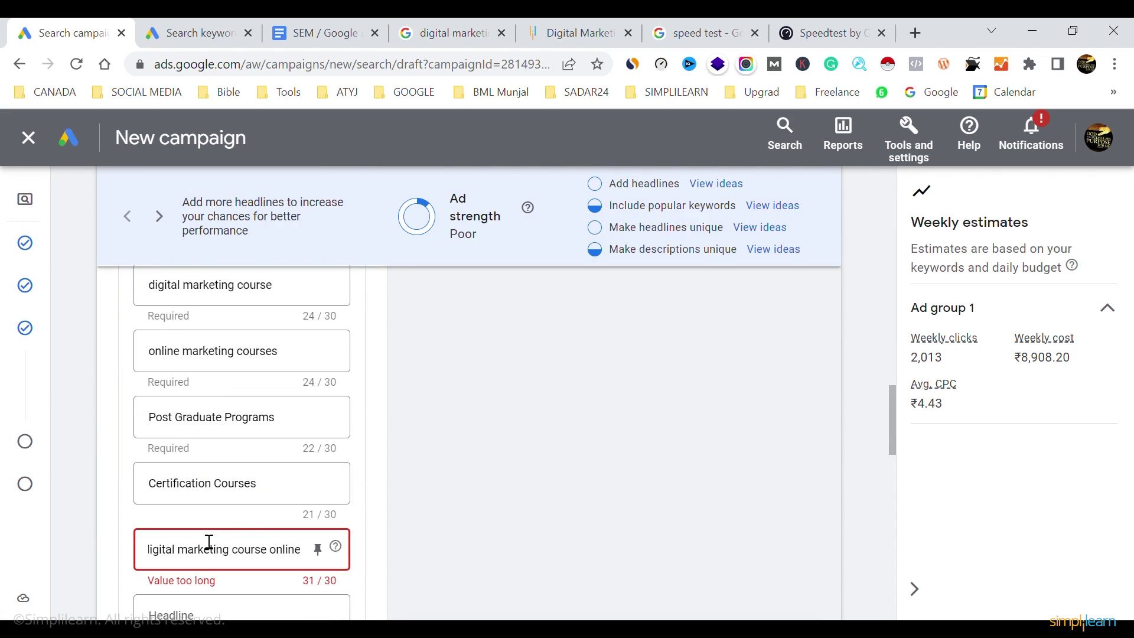
# Shorten the fifth headline to "digital marketing online" by removing the word "course"
pyautogui.click(153, 551)
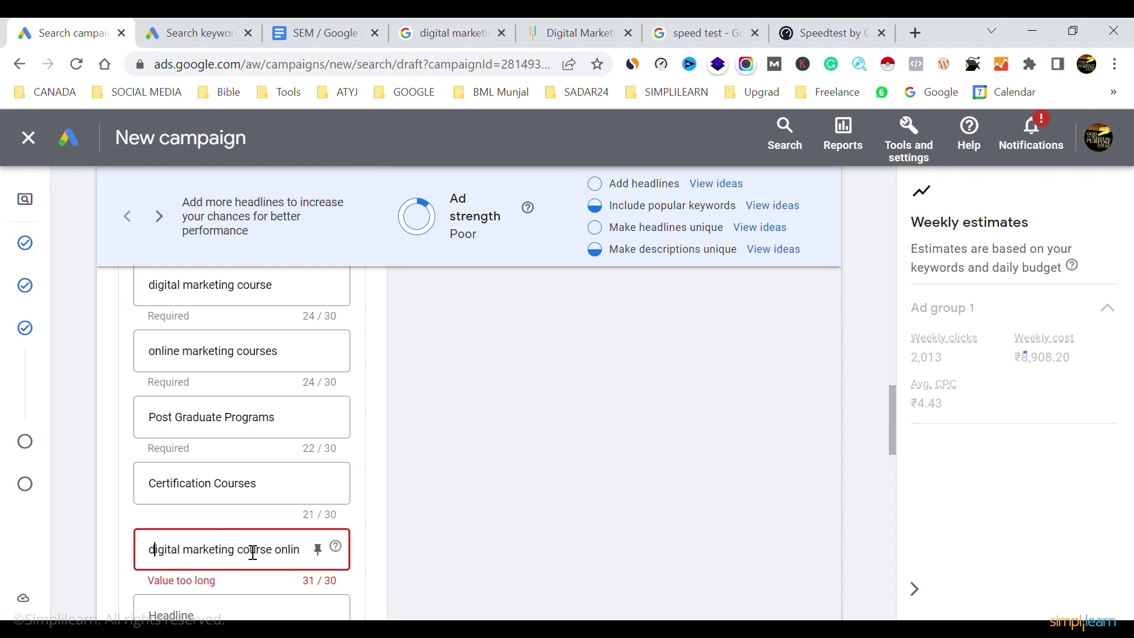
pyautogui.press('BackSpace')
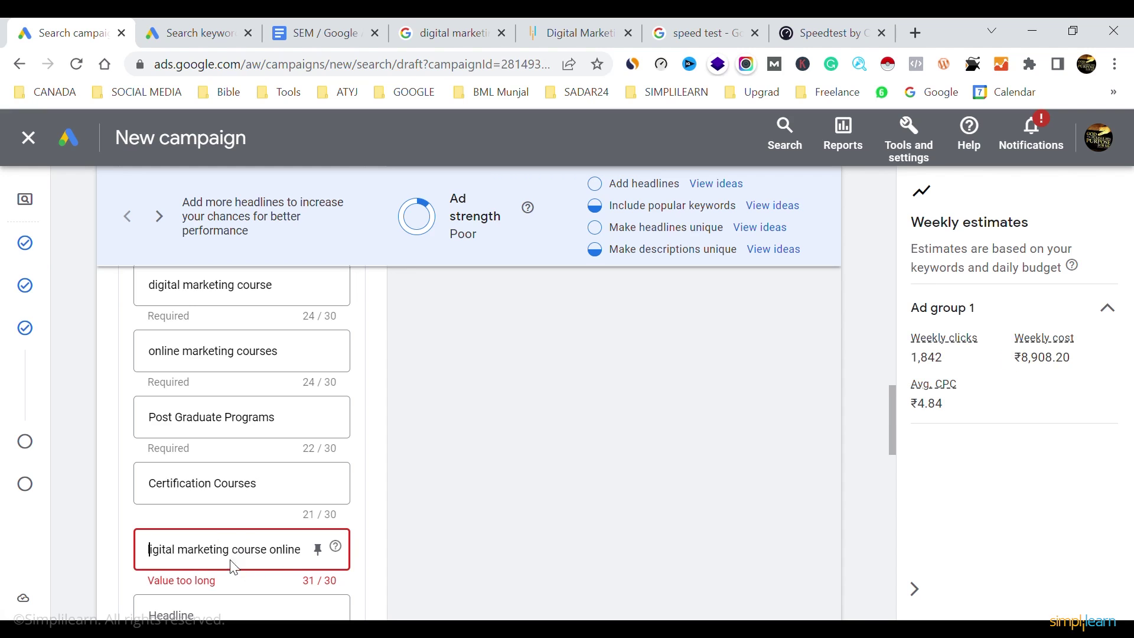
pyautogui.doubleClick(299, 555)
pyautogui.click(255, 557)
pyautogui.doubleClick(255, 557)
pyautogui.press('BackSpace')
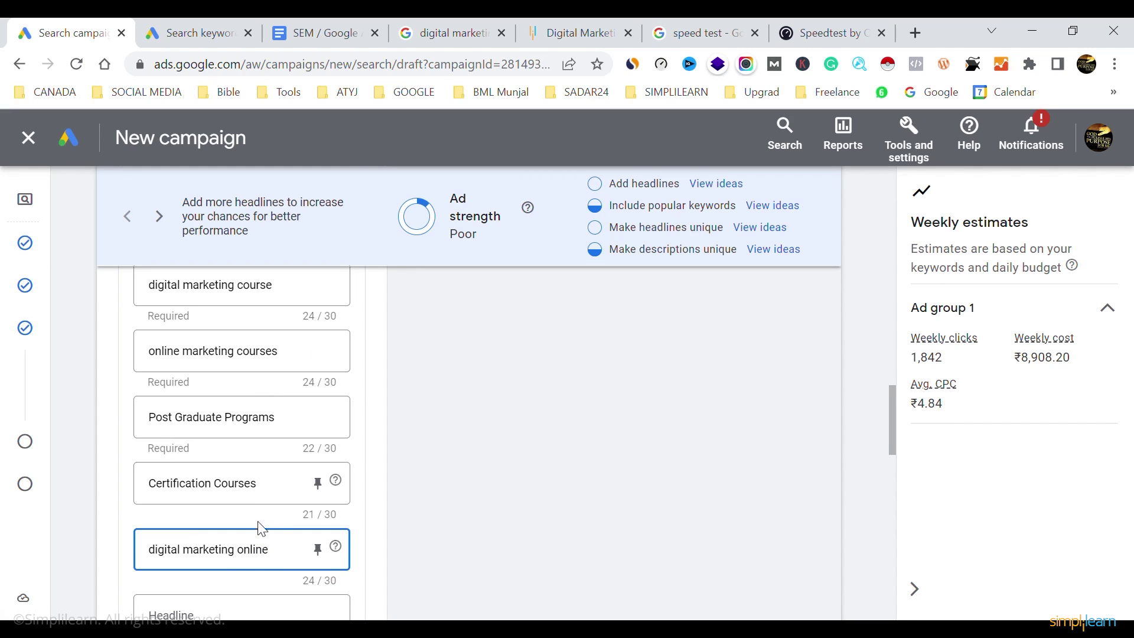
# Copy the keyword "social media marketing course" from the keyword list into the empty sixth headline
pyautogui.scroll(15, 248, 466)
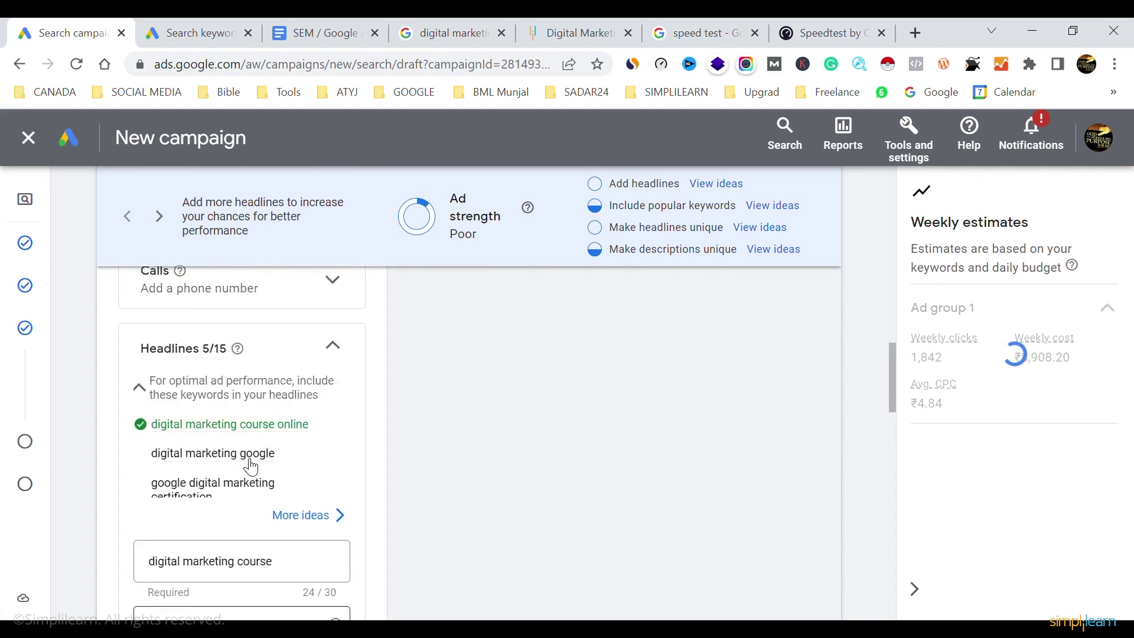
pyautogui.scroll(3, 248, 466)
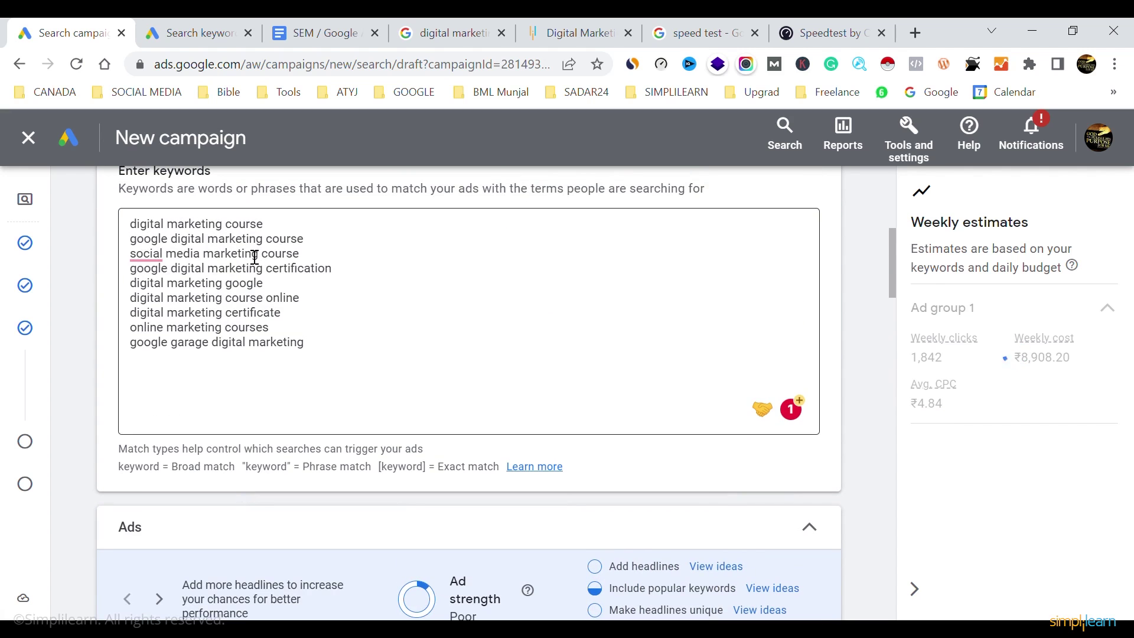
pyautogui.tripleClick(211, 261)
pyautogui.hotkey('ctrl', 'c')
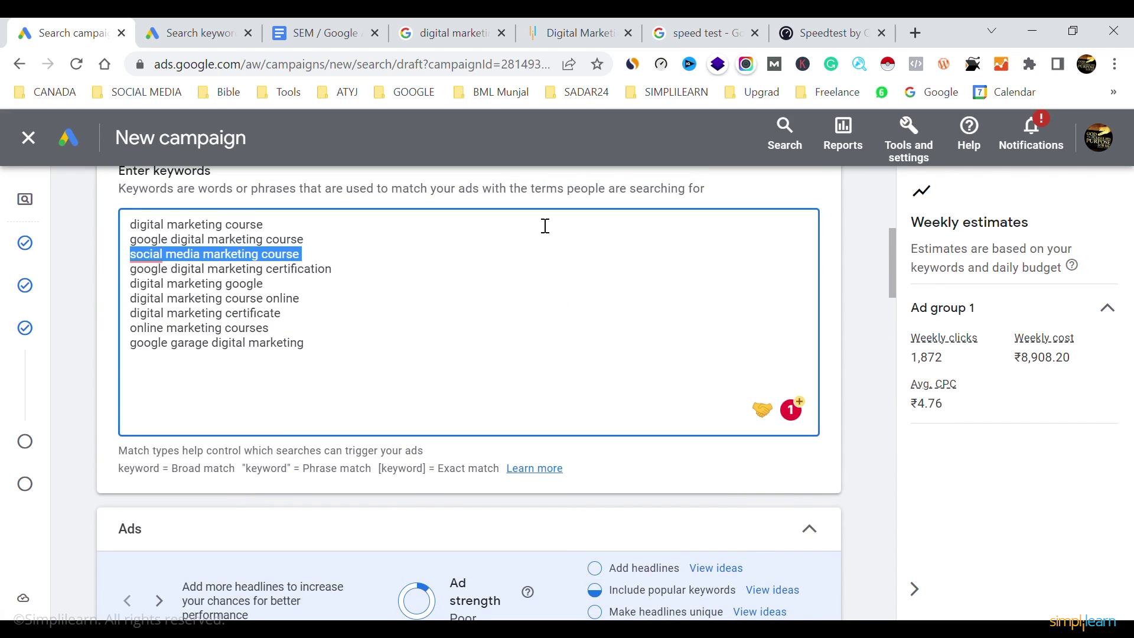
pyautogui.scroll(-15, 539, 224)
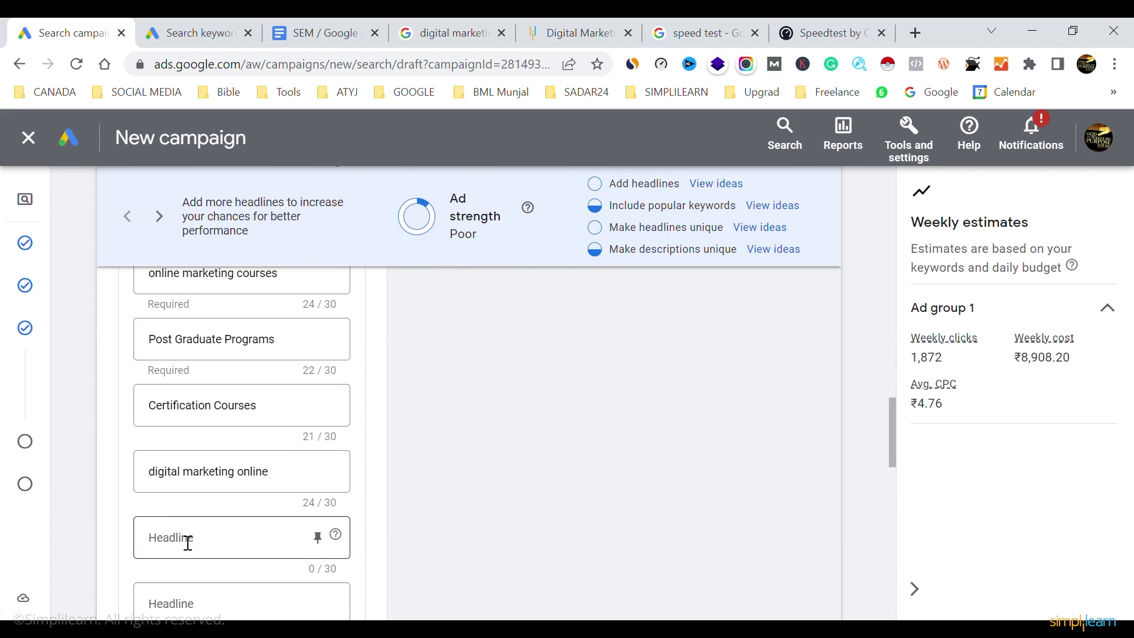
pyautogui.click(187, 548)
pyautogui.hotkey('ctrl', 'v')
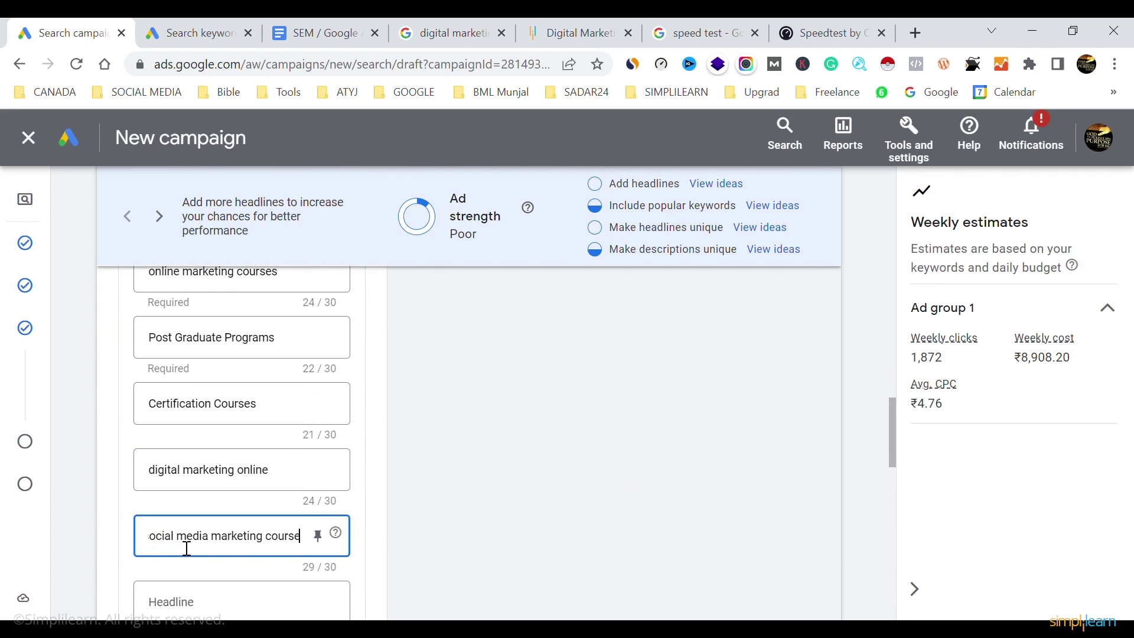
pyautogui.click(529, 474)
# Check the ad strength ideas for making headlines unique, then close the suggestions
pyautogui.scroll(8, 270, 496)
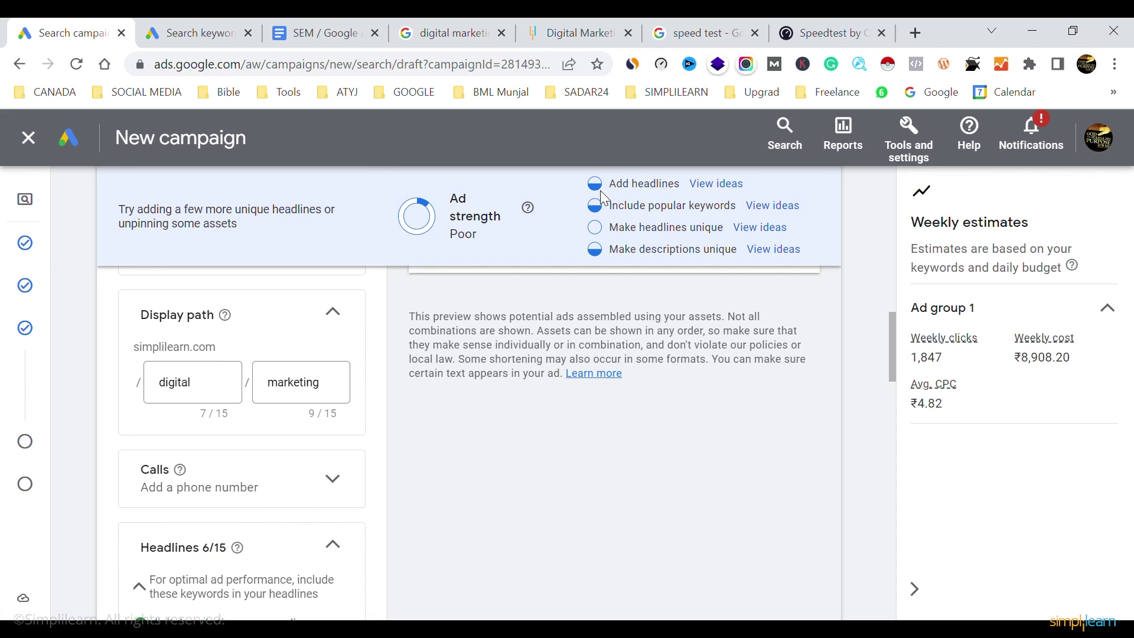
pyautogui.click(777, 230)
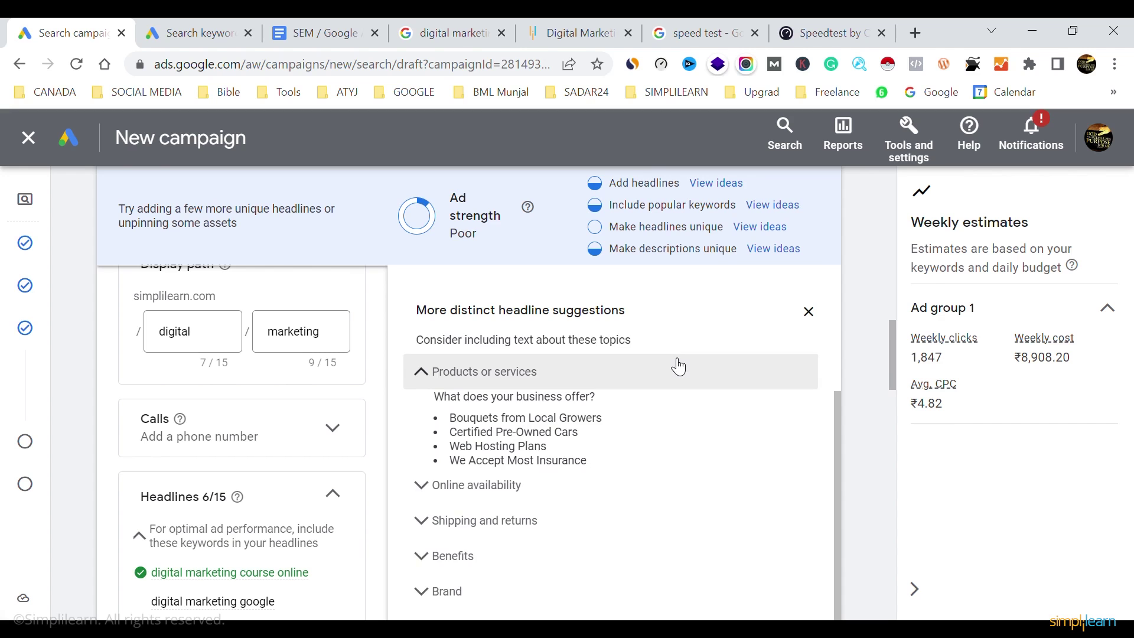
pyautogui.click(809, 312)
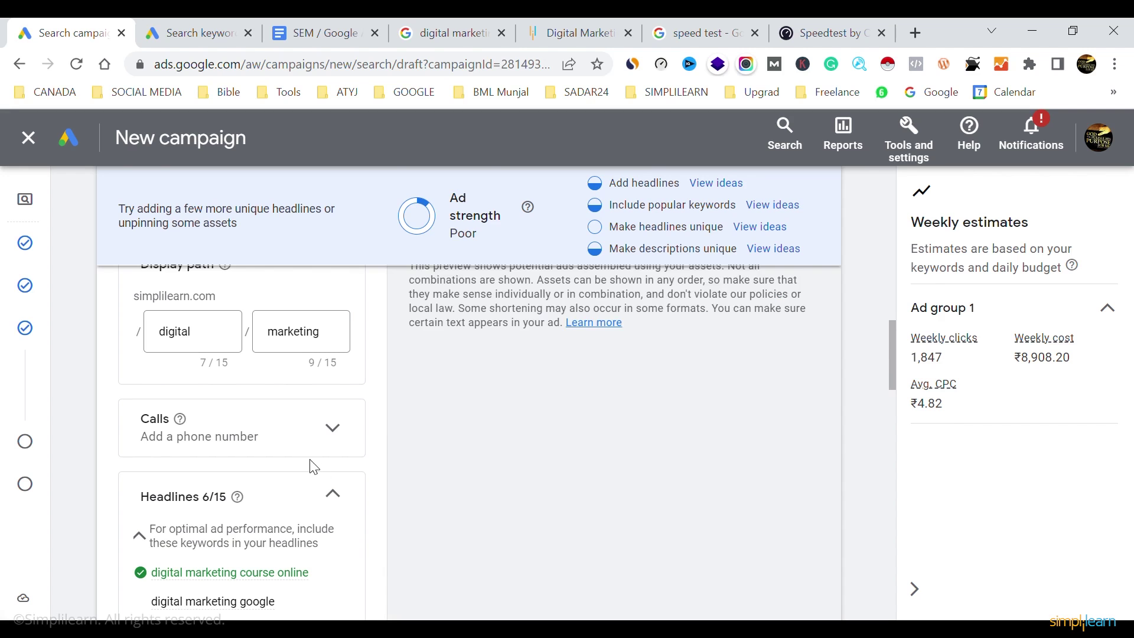
# Enter "register today for free demo" as the seventh headline and go on to the next empty headline
pyautogui.scroll(-12, 312, 466)
pyautogui.click(214, 430)
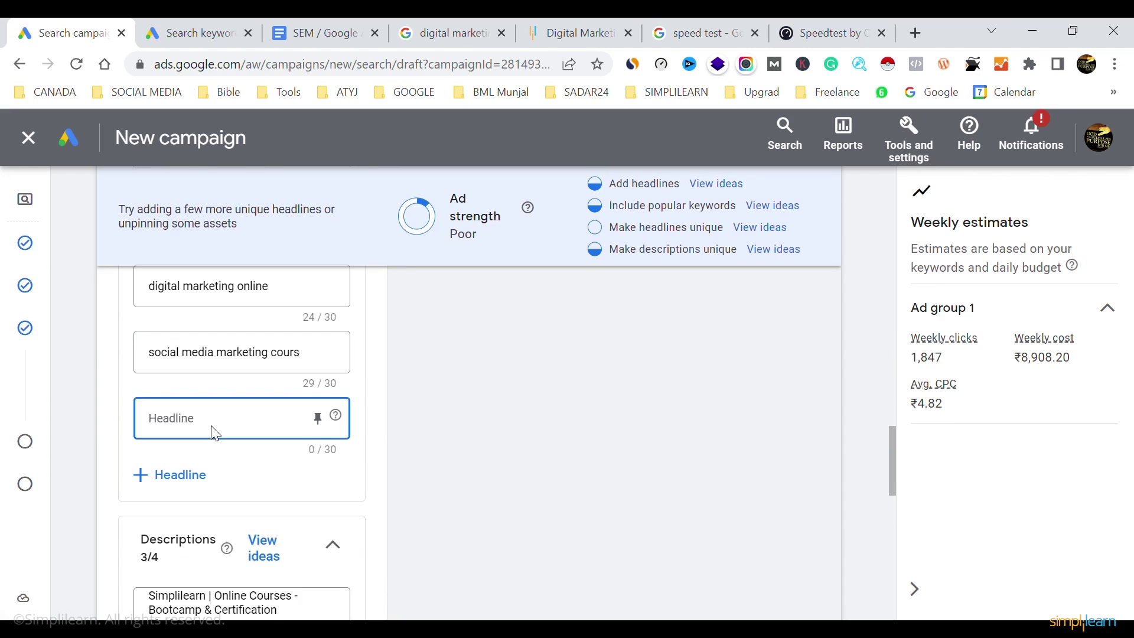
pyautogui.write('register')
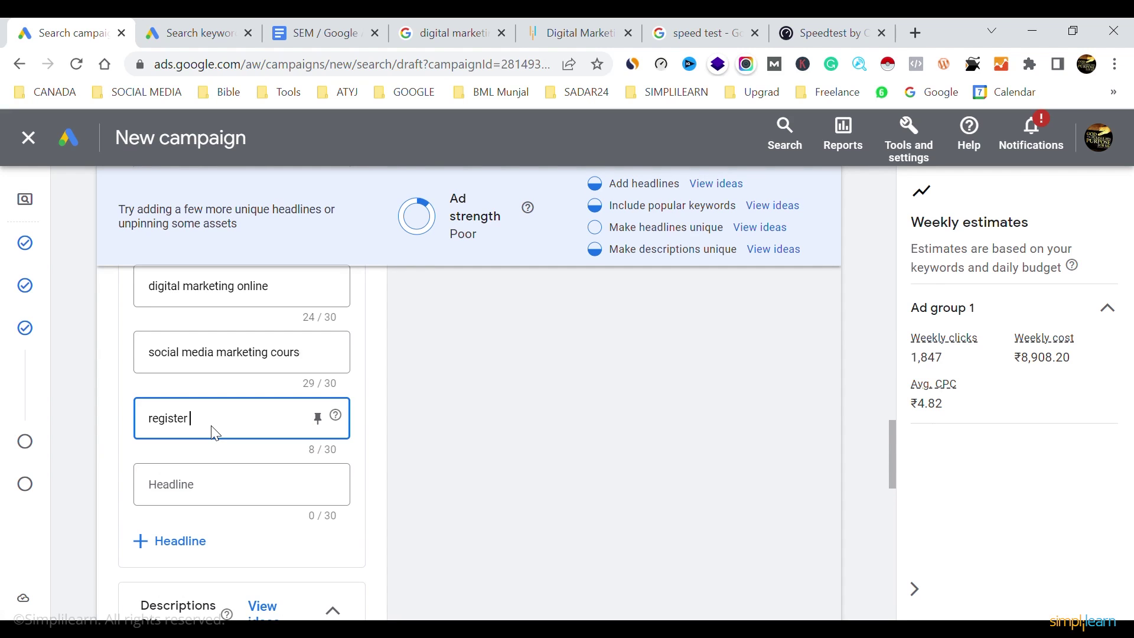
pyautogui.write(' today')
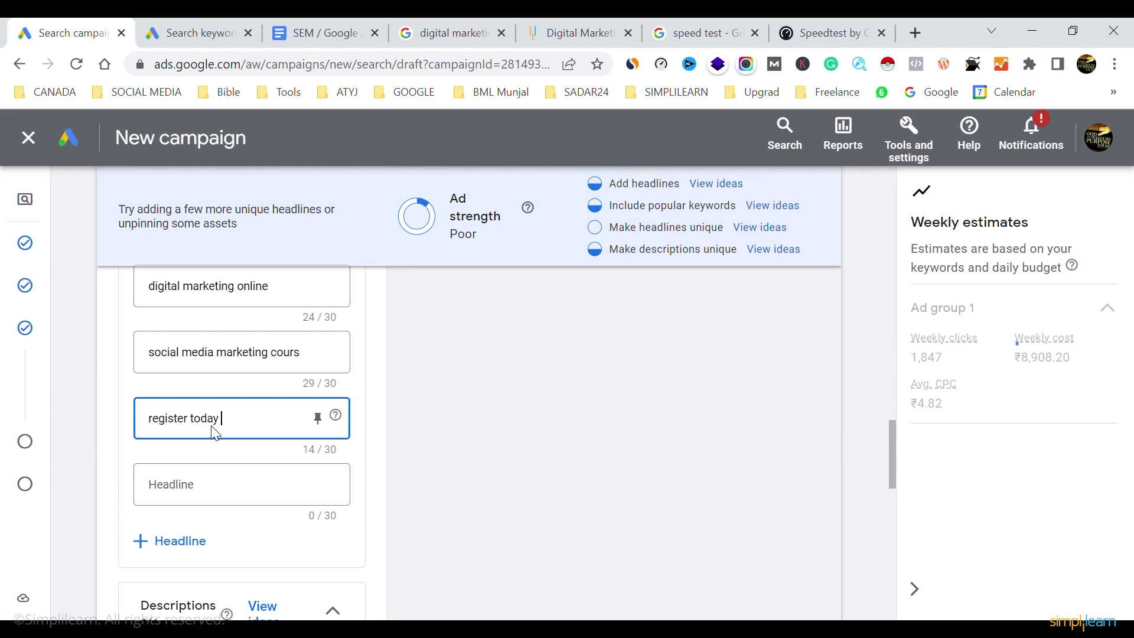
pyautogui.write(' for free demo')
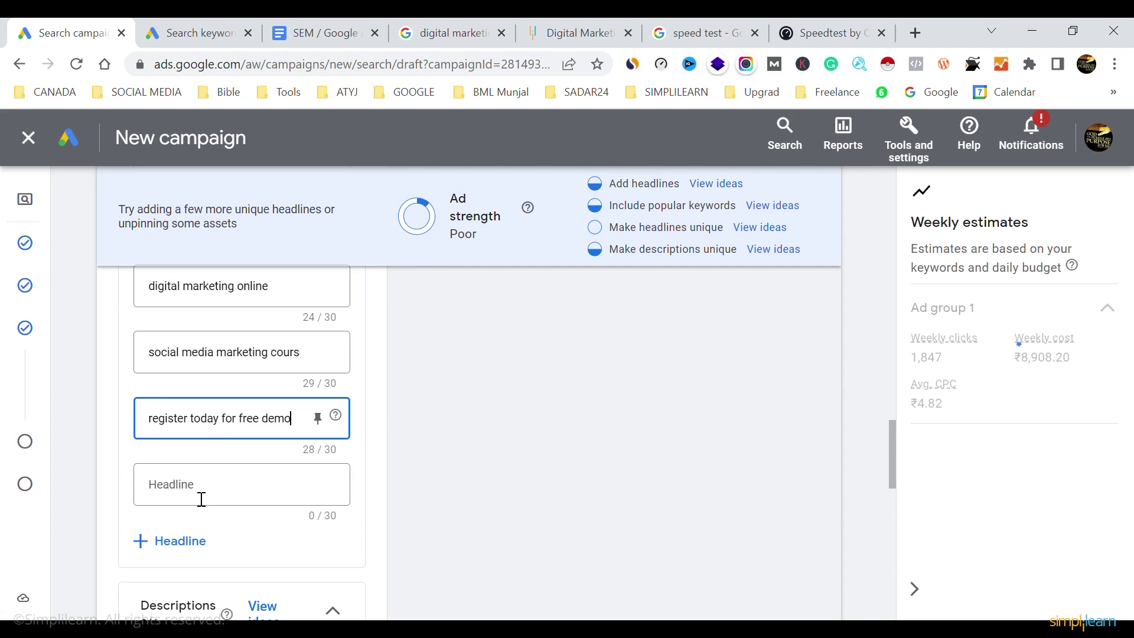
pyautogui.click(196, 499)
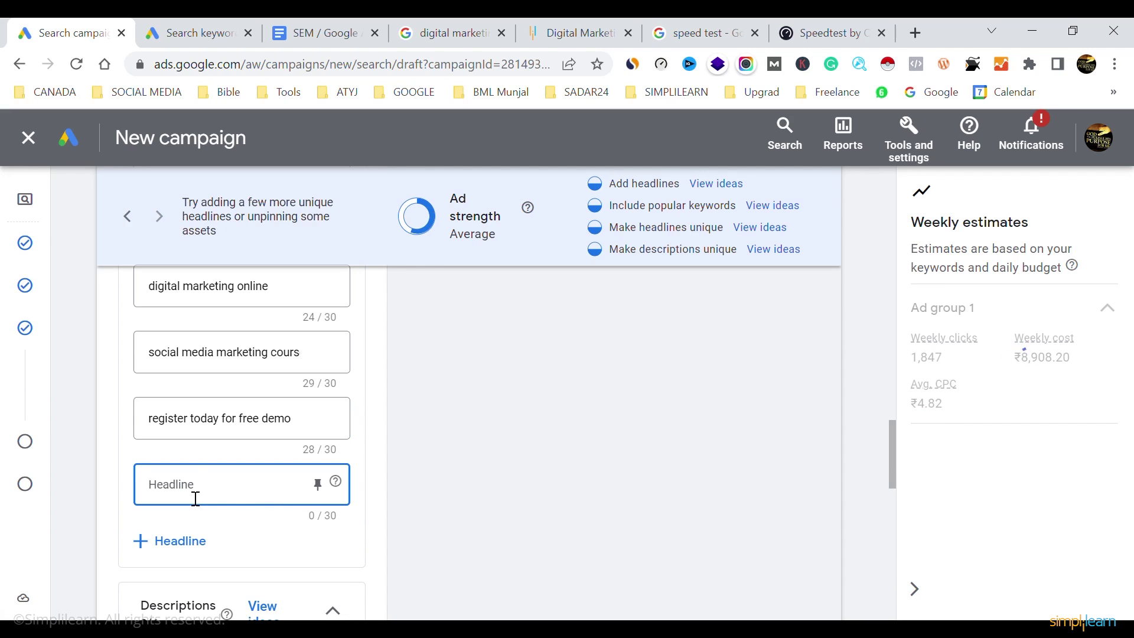
# Enter "100 plus tools for free" as the eighth headline, spelling out the word "plus" instead of using the symbol
pyautogui.write('100+ tools for')
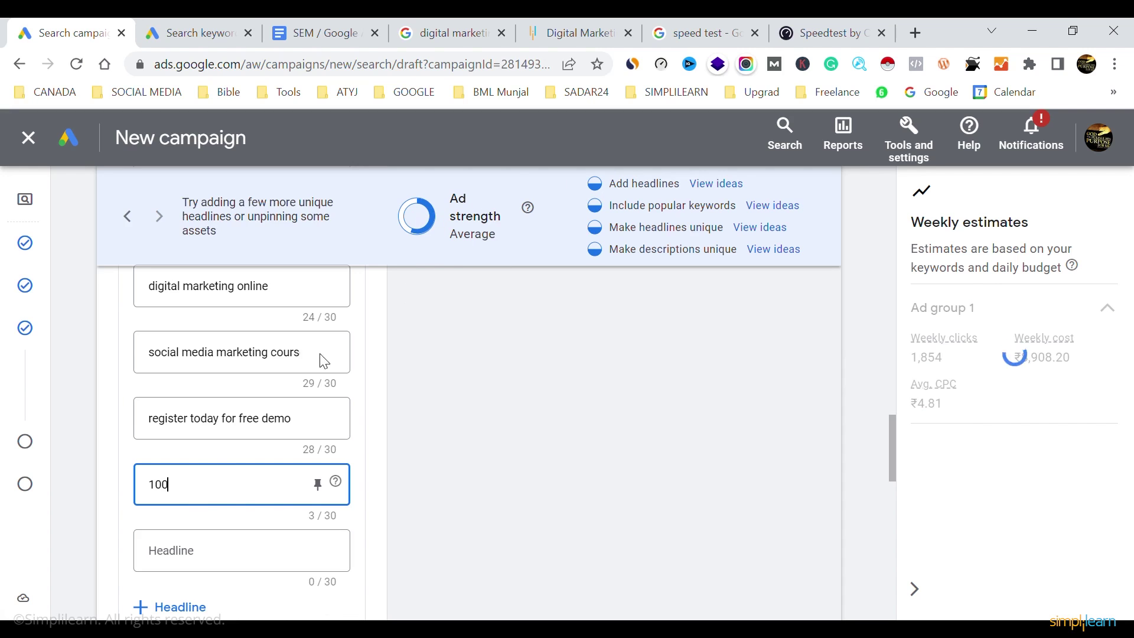
pyautogui.write('ee')
pyautogui.click(174, 498)
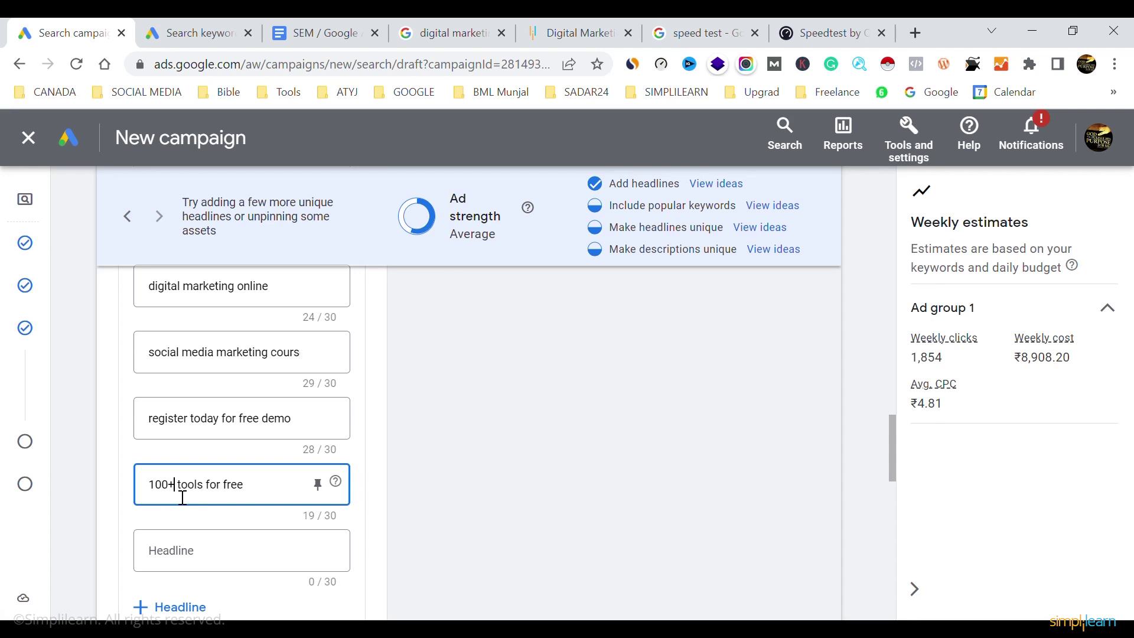
pyautogui.press('BackSpace')
pyautogui.write('plus')
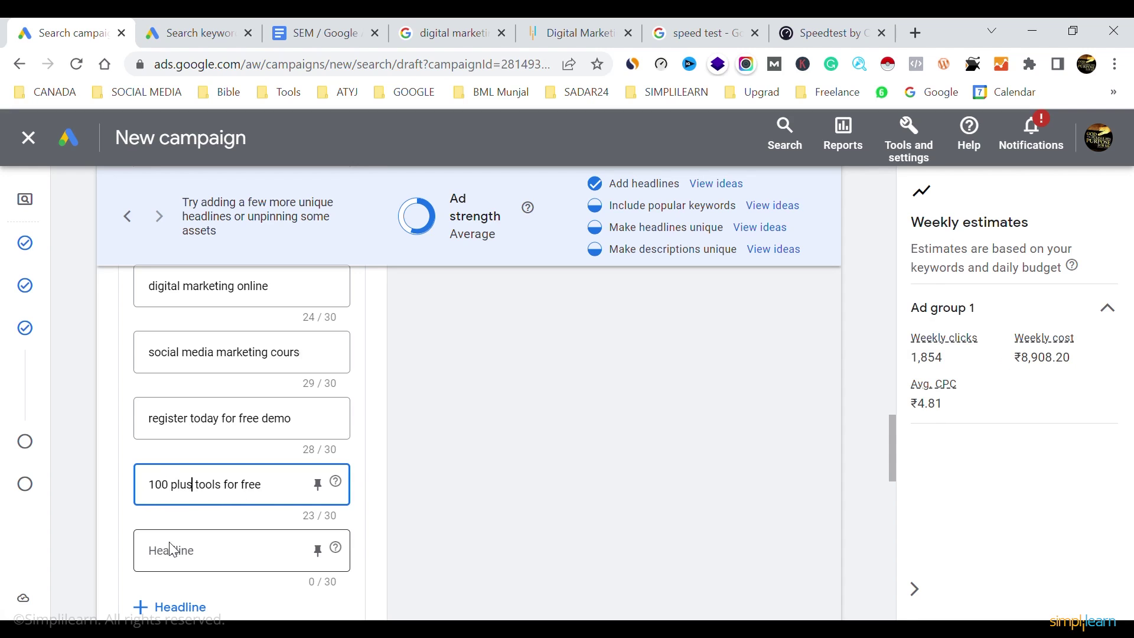
# Enter "job assistance program" as the ninth headline
pyautogui.click(192, 553)
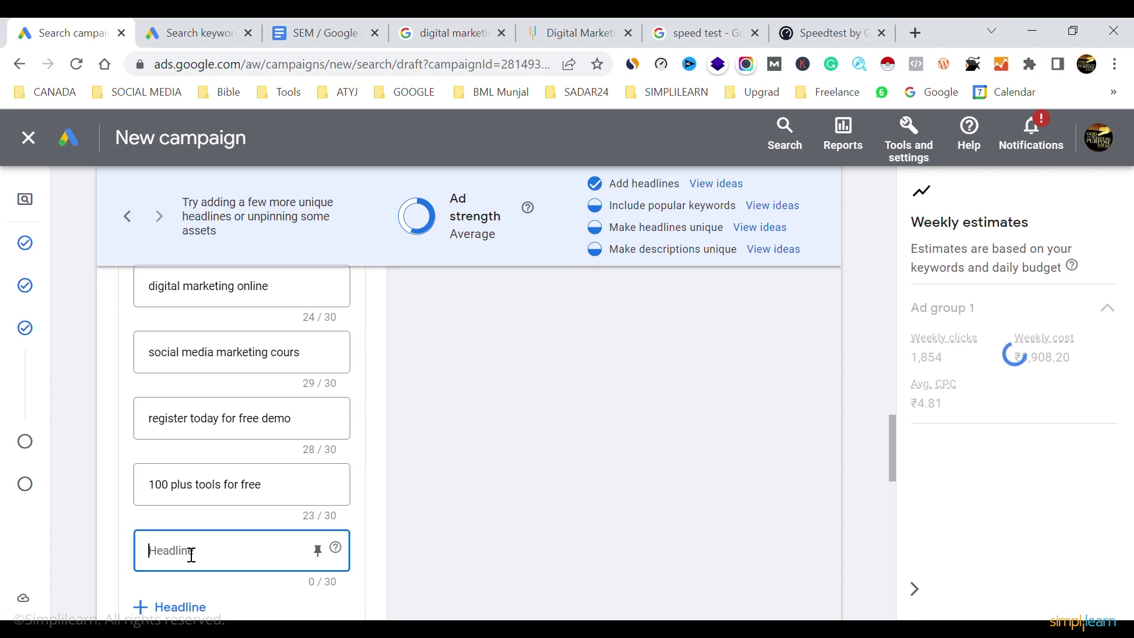
pyautogui.write('job assista')
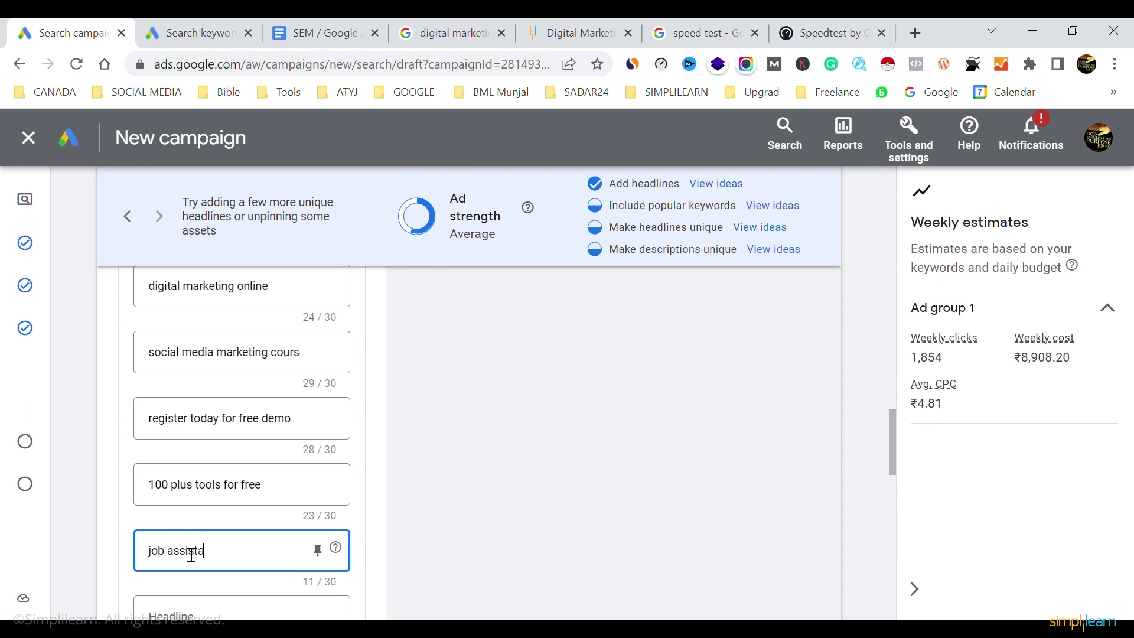
pyautogui.write('nce p')
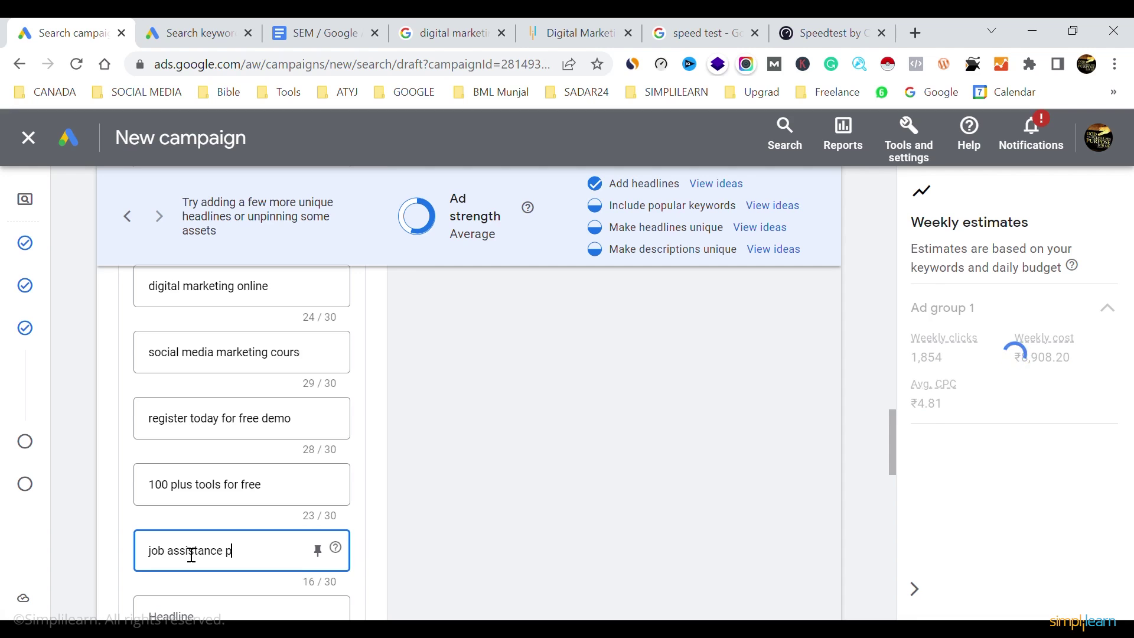
pyautogui.write('rogram')
pyautogui.click(377, 526)
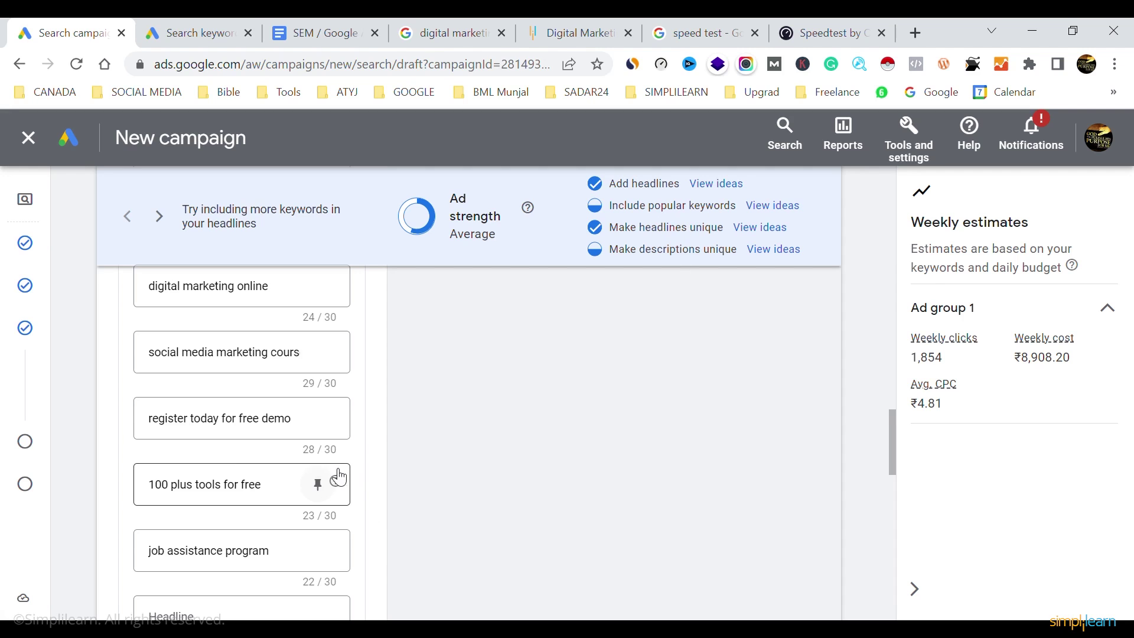
# Enter "simplilearn courses online" as the tenth headline
pyautogui.scroll(-1, 334, 476)
pyautogui.click(216, 546)
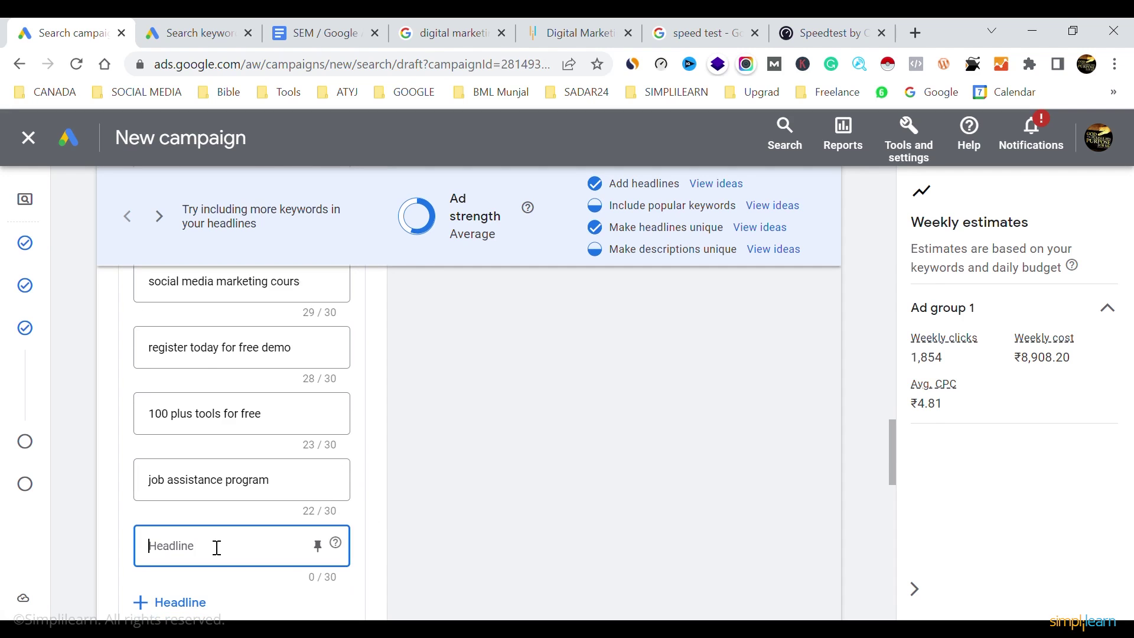
pyautogui.write('simpli')
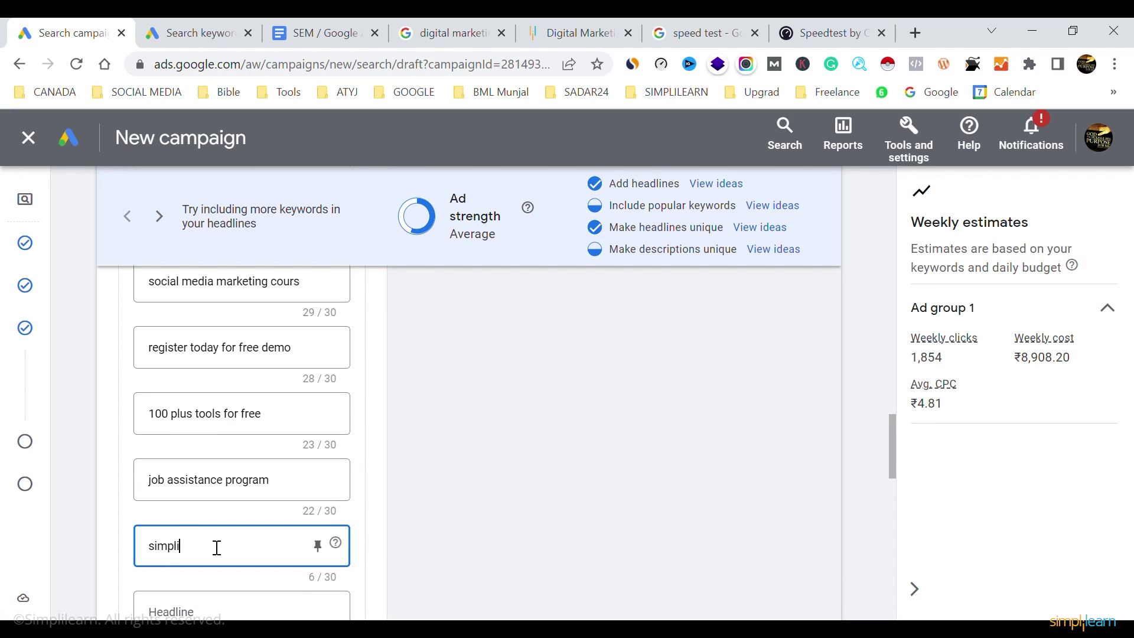
pyautogui.write('learn')
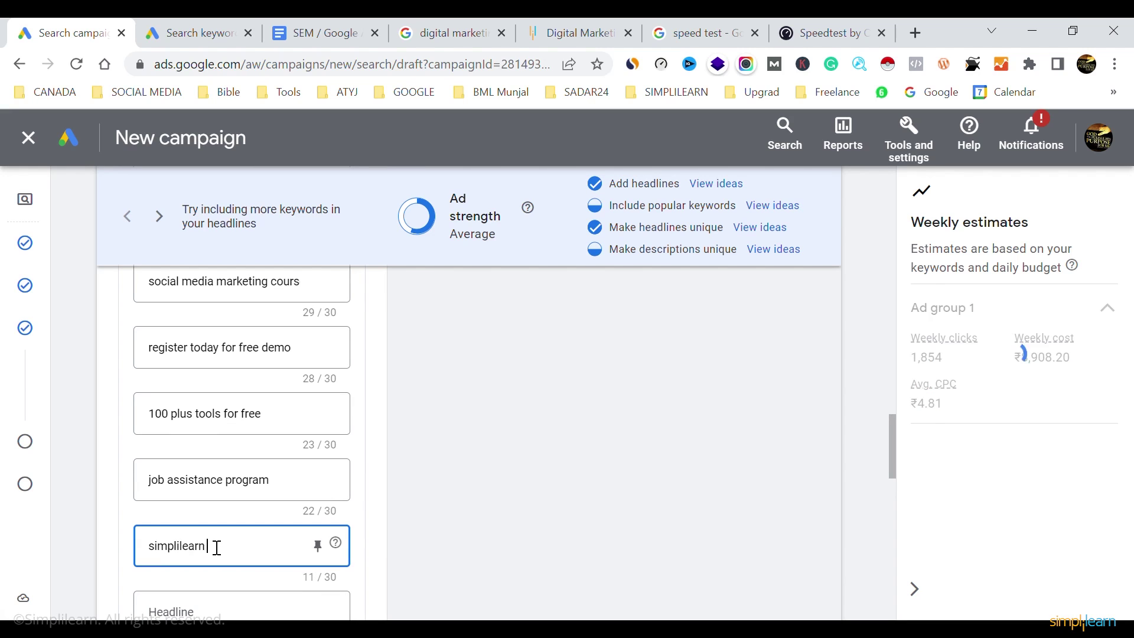
pyautogui.write(' courses online')
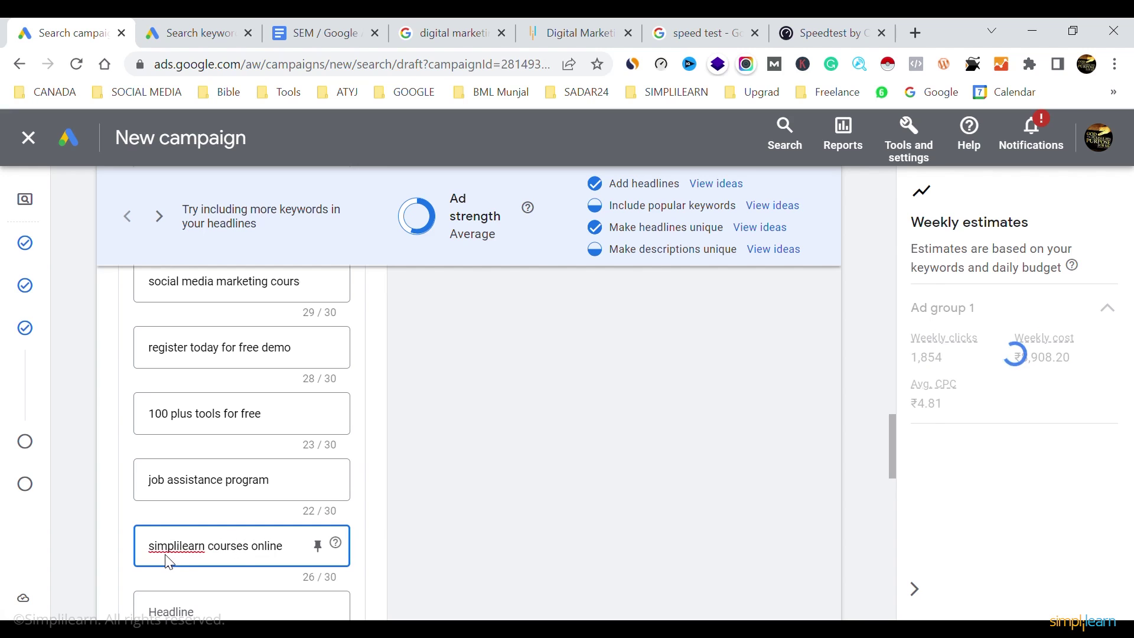
pyautogui.click(470, 519)
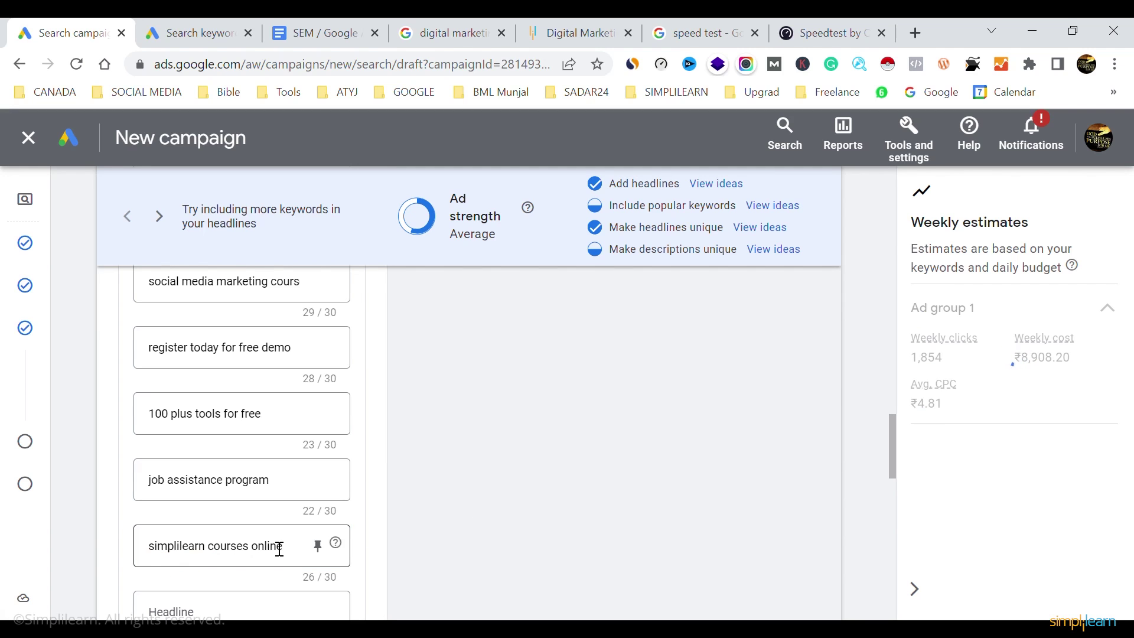
# Enter "weekend batch for professionals" as the eleventh headline, correcting the spelling of the last word
pyautogui.scroll(-2, 275, 546)
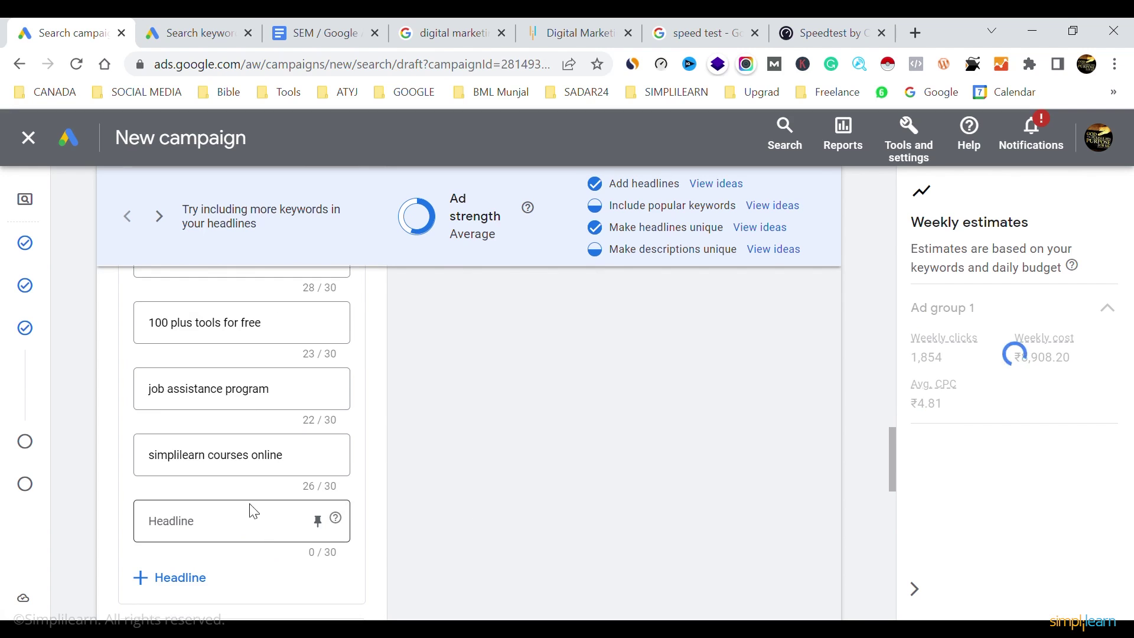
pyautogui.click(239, 519)
pyautogui.write('w')
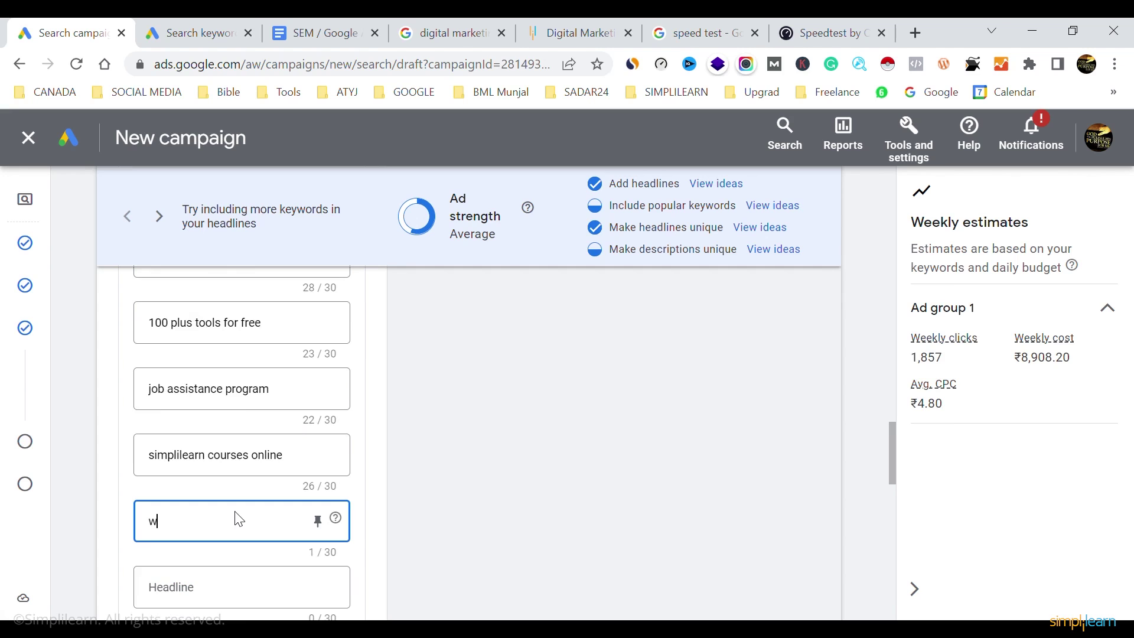
pyautogui.write('eekend batch f')
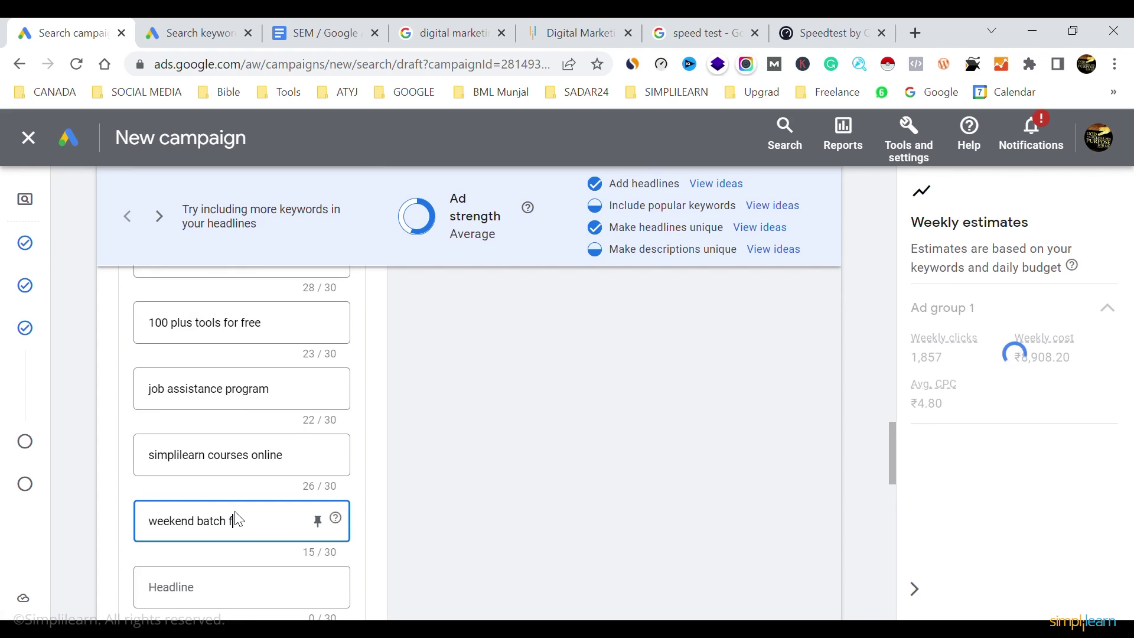
pyautogui.write('or prof')
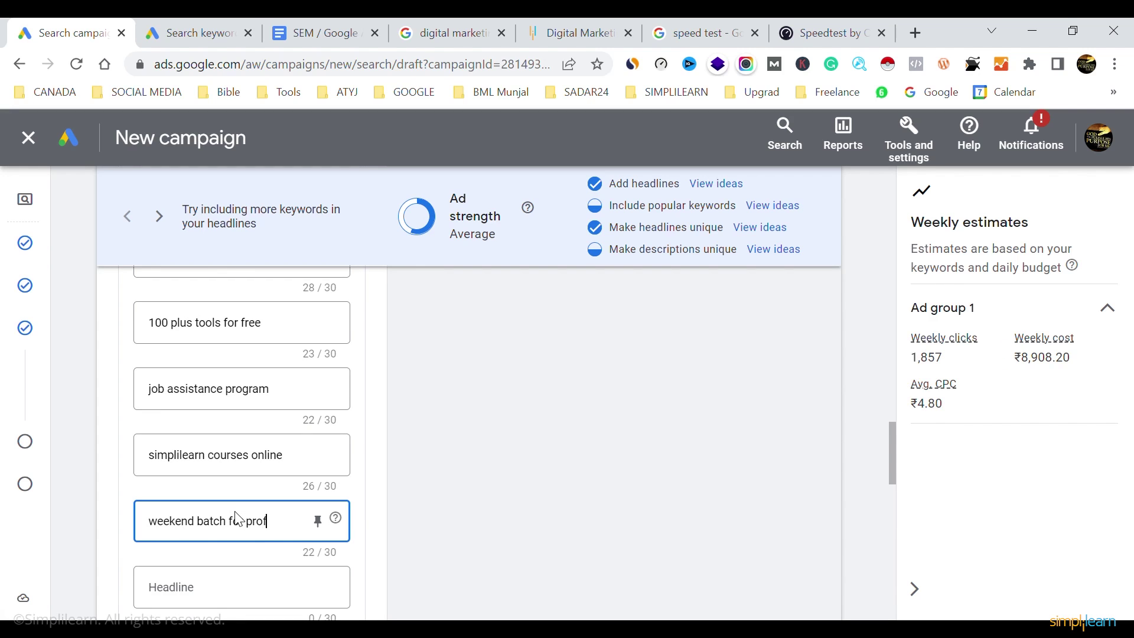
pyautogui.write('esskional')
pyautogui.press('BackSpace')
pyautogui.press('BackSpace')
pyautogui.press('BackSpace')
pyautogui.write('ionals')
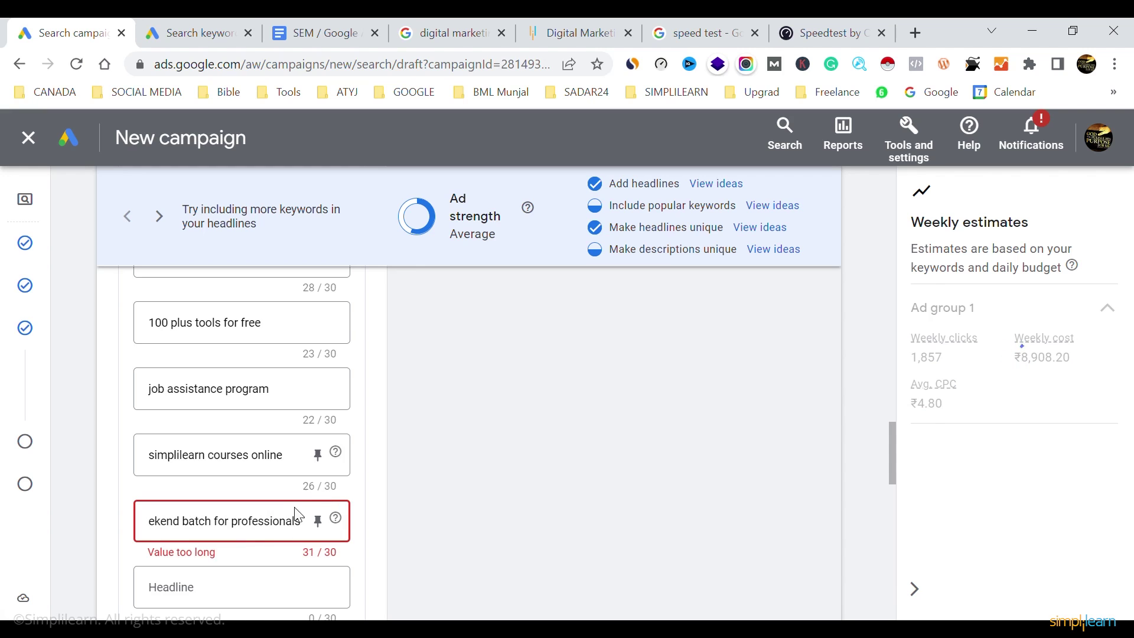
# Shorten the eleventh headline to "batch for professionals" by removing the word "weekend"
pyautogui.click(256, 536)
pyautogui.press('End')
pyautogui.press('Home')
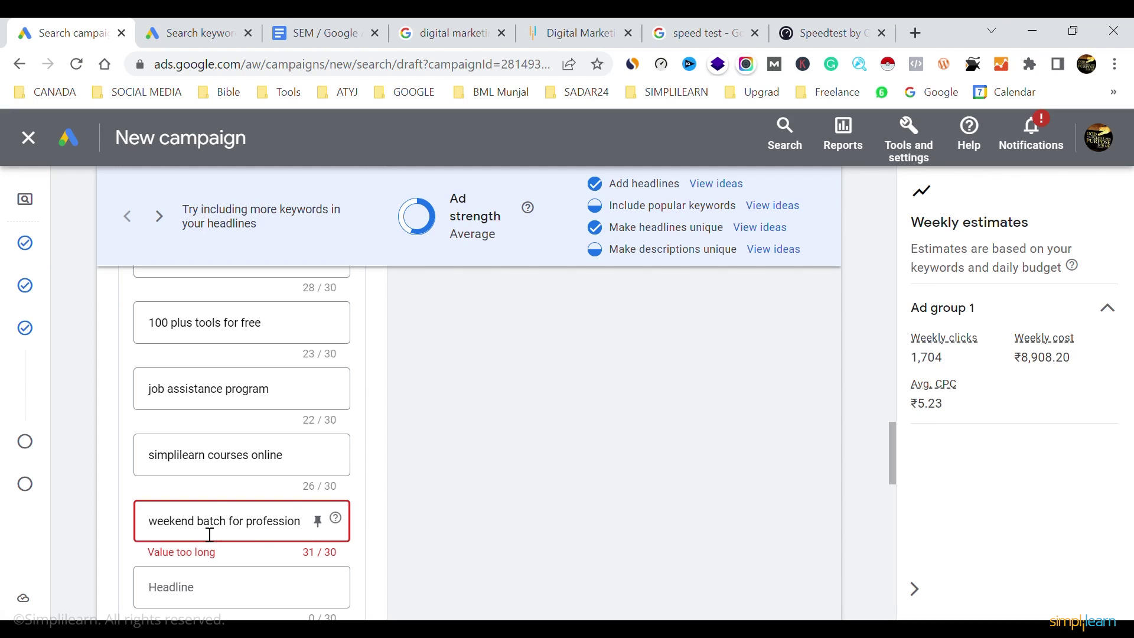
pyautogui.doubleClick(180, 521)
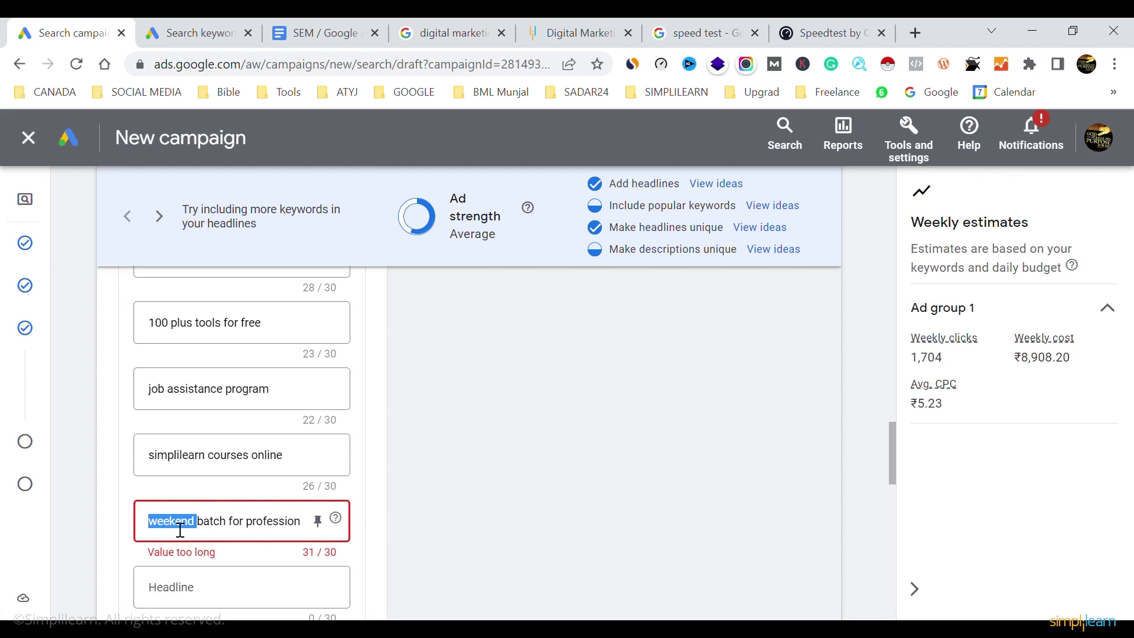
pyautogui.press('BackSpace')
pyautogui.click(437, 489)
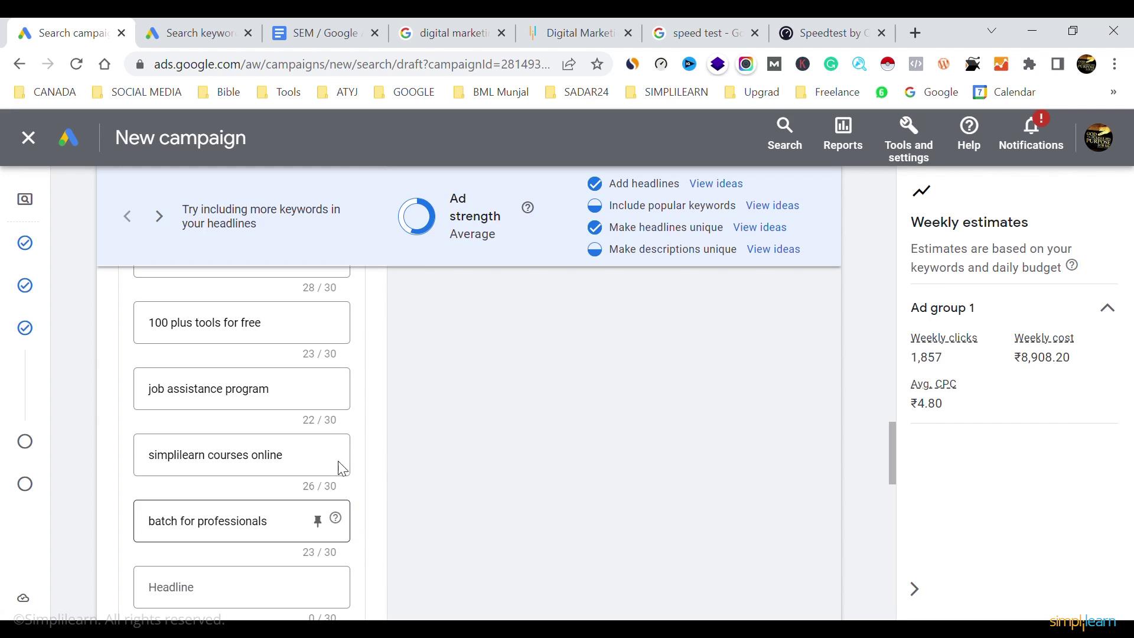
# Review the headlines, then add a fourth, empty description to the ad
pyautogui.scroll(12, 314, 451)
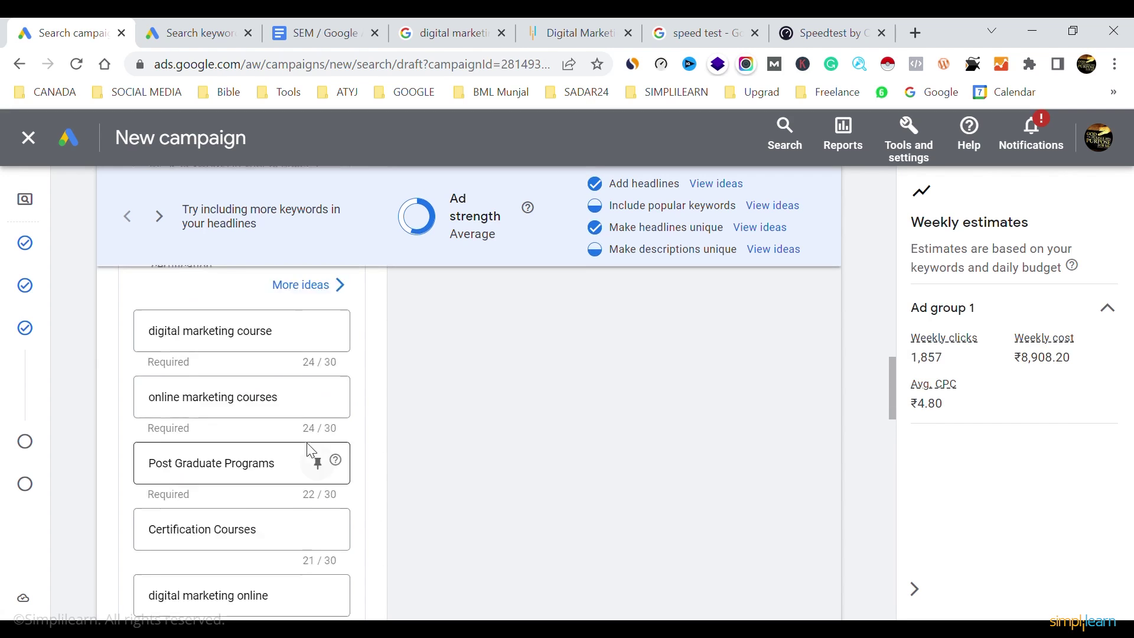
pyautogui.scroll(-10, 207, 448)
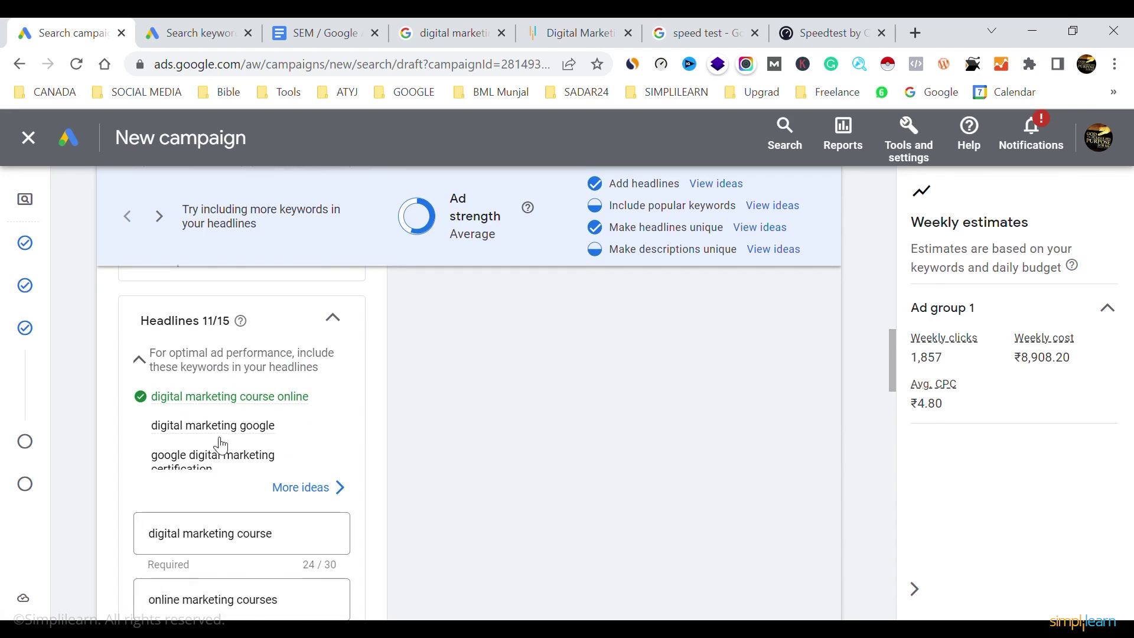
pyautogui.scroll(-3, 207, 449)
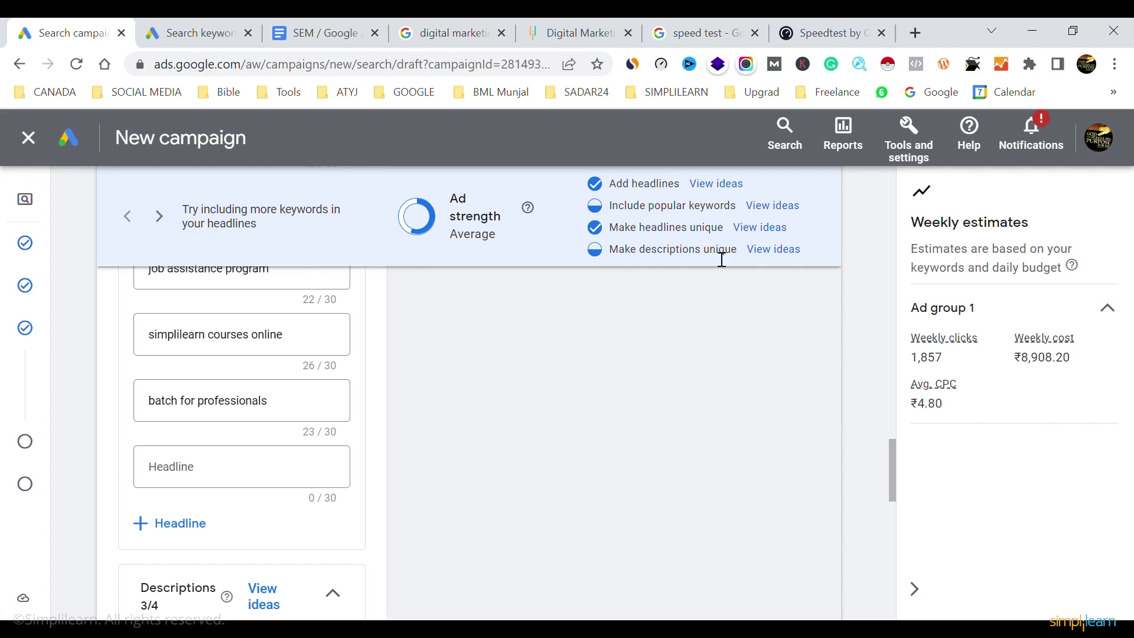
pyautogui.scroll(-4, 316, 466)
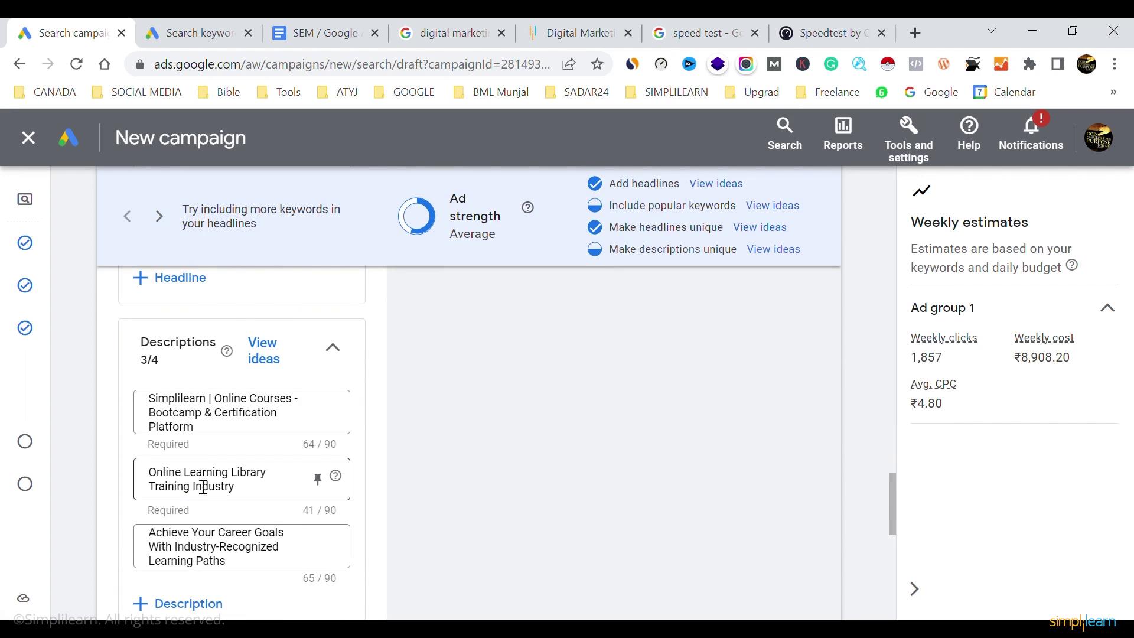
pyautogui.scroll(-2, 227, 484)
pyautogui.click(183, 462)
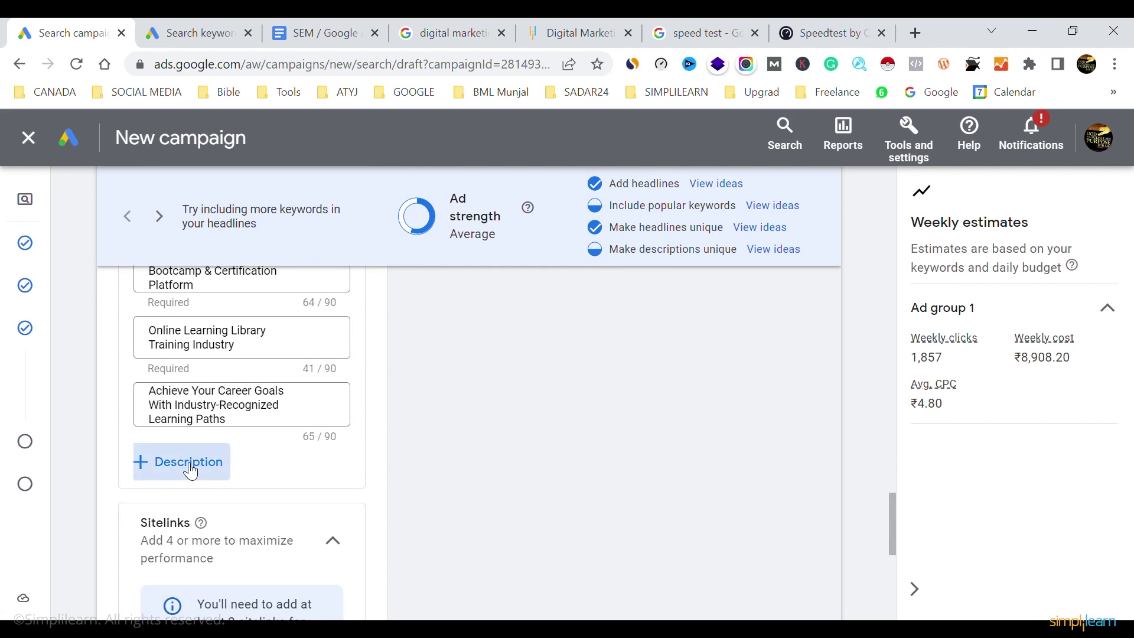
# Copy the first sentence of Simplilearn's organic snippet from the Google results for "digital marketing course simplilearn" into the empty fourth description in the Google Ads campaign
pyautogui.click(438, 22)
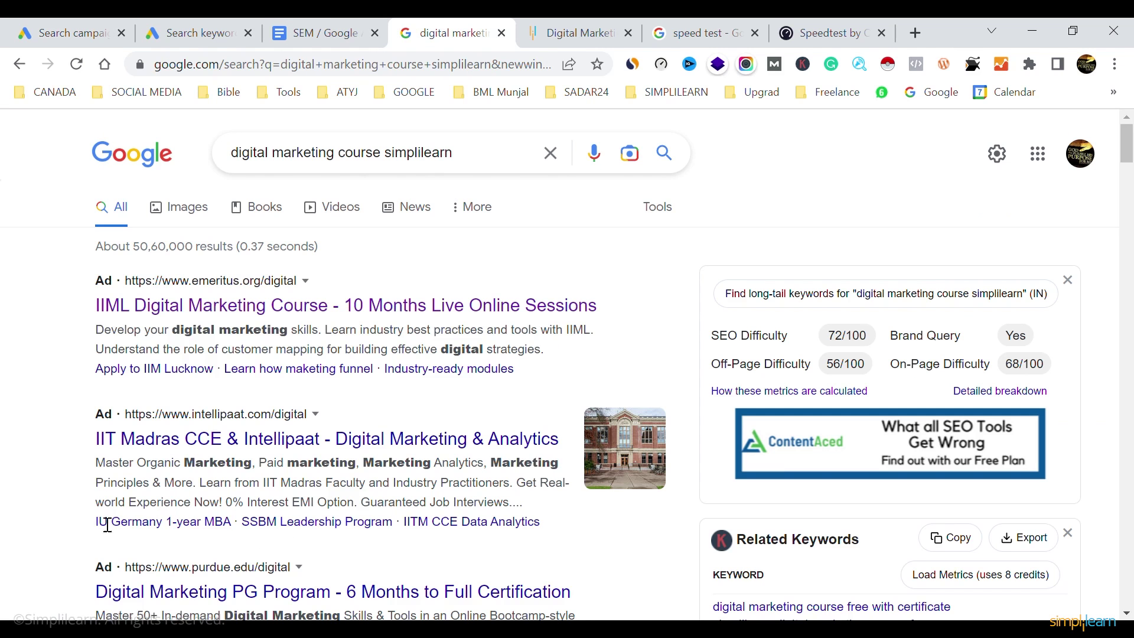
pyautogui.scroll(-7, 44, 546)
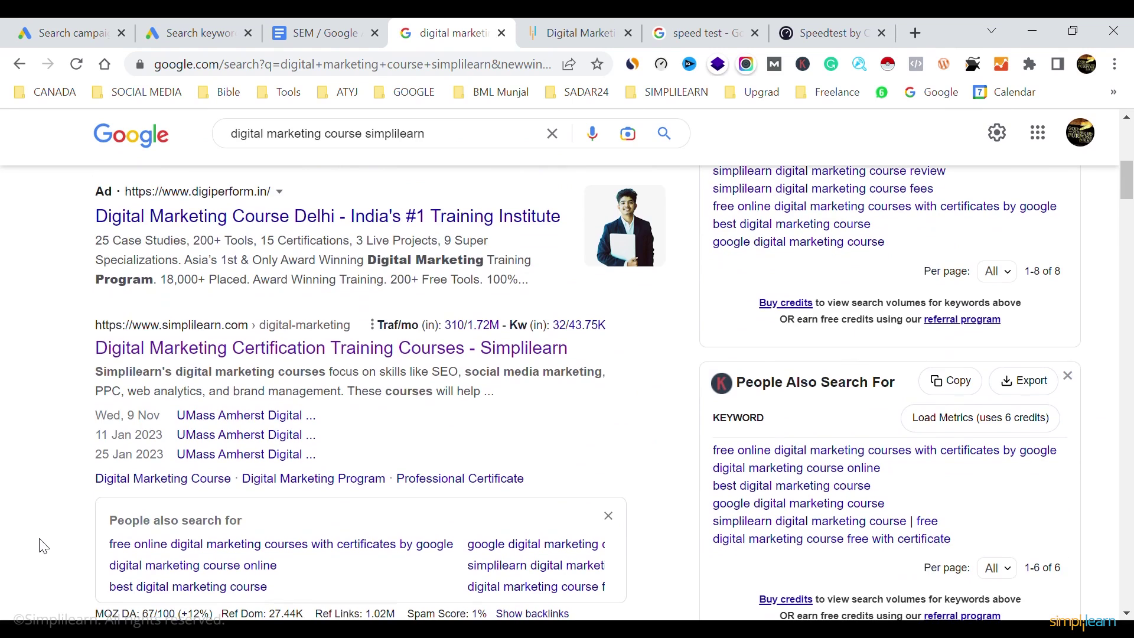
pyautogui.moveTo(108, 380); pyautogui.dragTo(354, 399)
pyautogui.hotkey('ctrl', 'c')
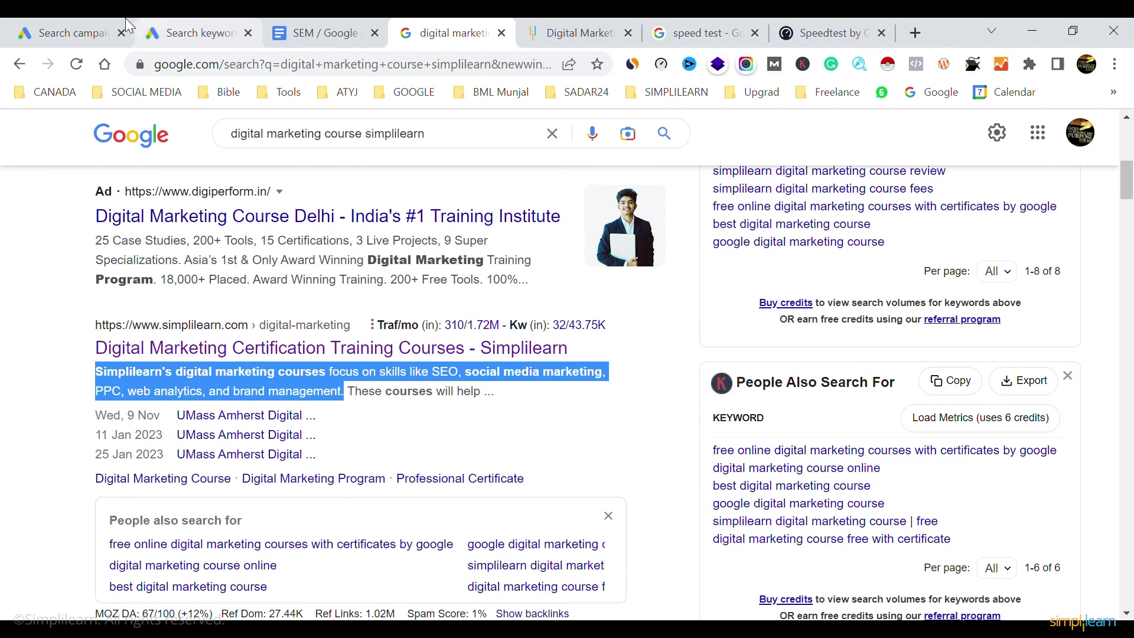
pyautogui.click(89, 33)
pyautogui.click(228, 478)
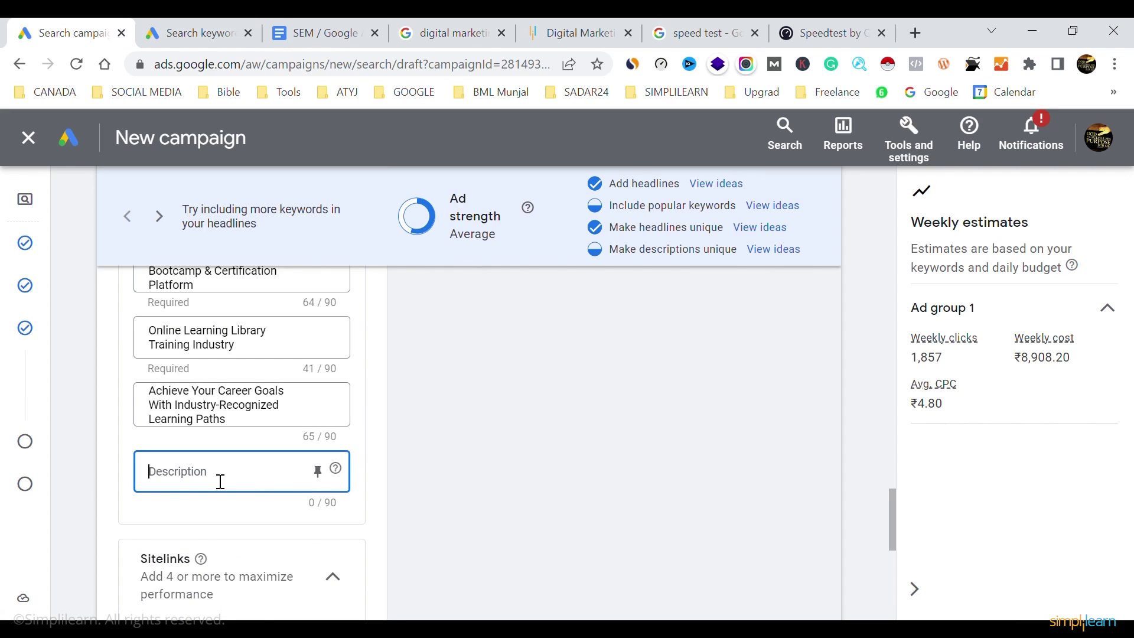
pyautogui.hotkey('ctrl', 'v')
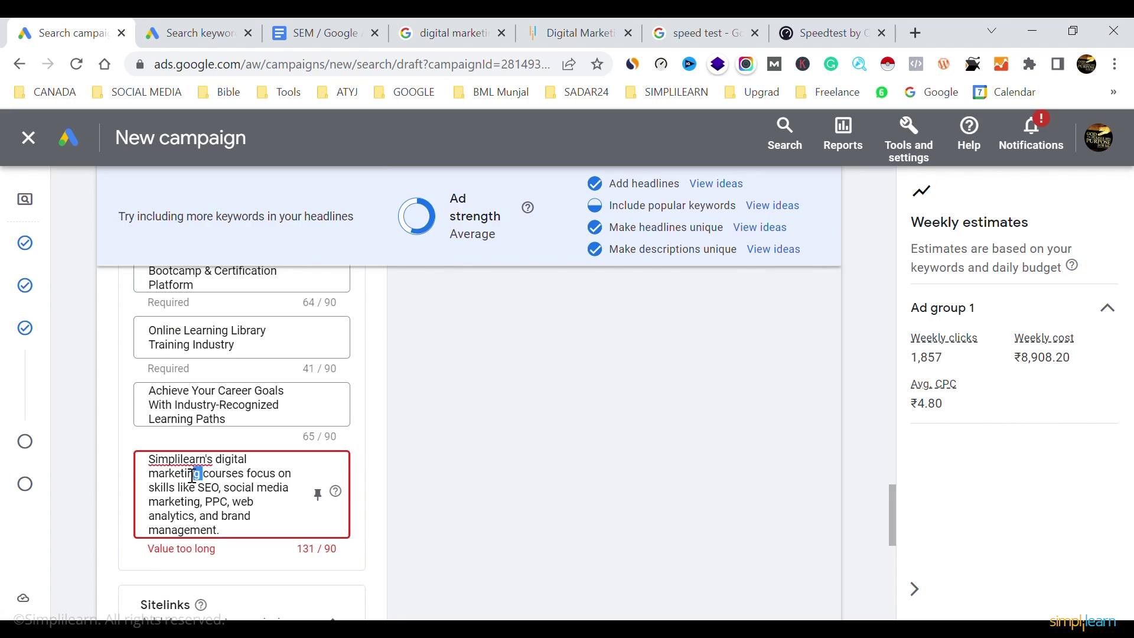
# Shorten the fourth description to "focus on skills like SEO, social media marketing, PPC, web analytics,and brand management."
pyautogui.moveTo(201, 473); pyautogui.dragTo(129, 465)
pyautogui.write('our')
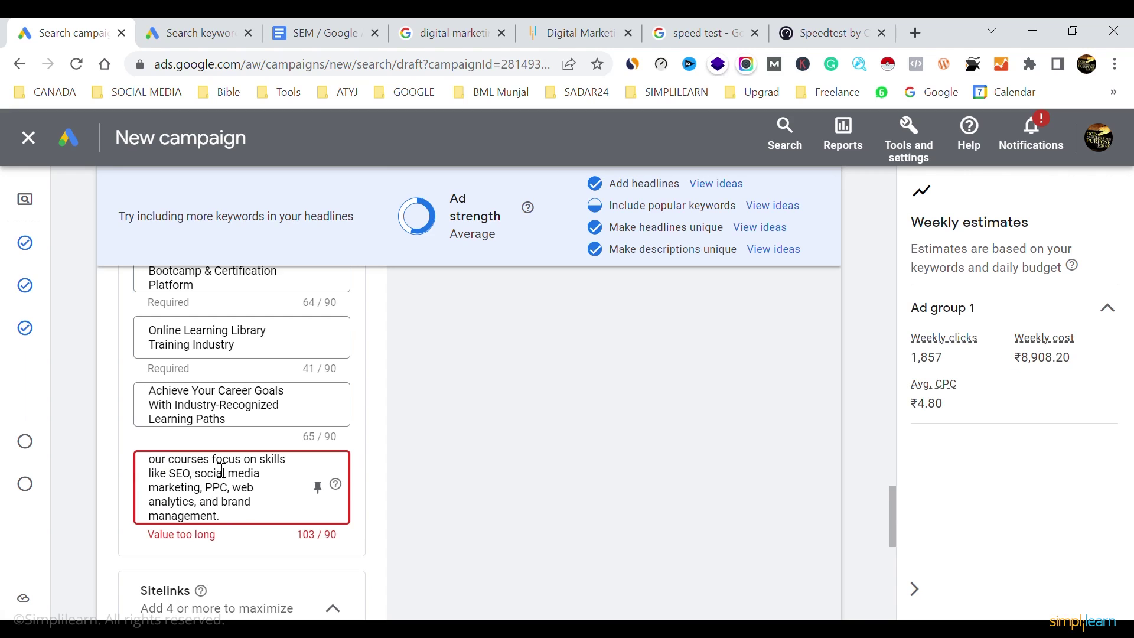
pyautogui.moveTo(212, 460); pyautogui.dragTo(119, 468)
pyautogui.press('BackSpace')
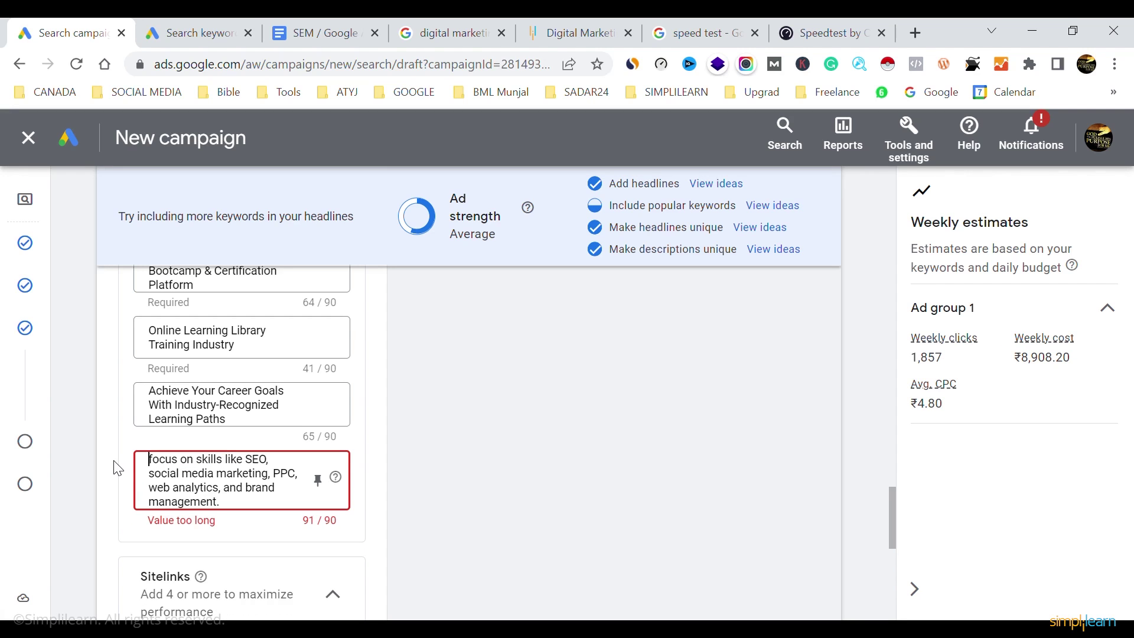
pyautogui.click(437, 466)
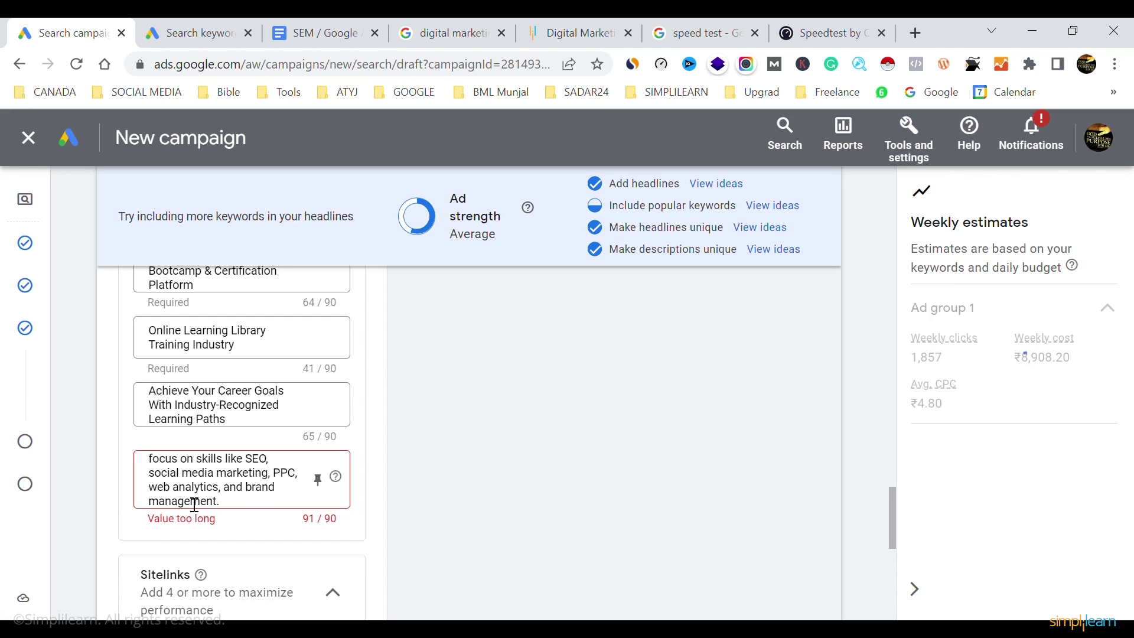
pyautogui.click(232, 500)
pyautogui.press('BackSpace')
pyautogui.click(583, 503)
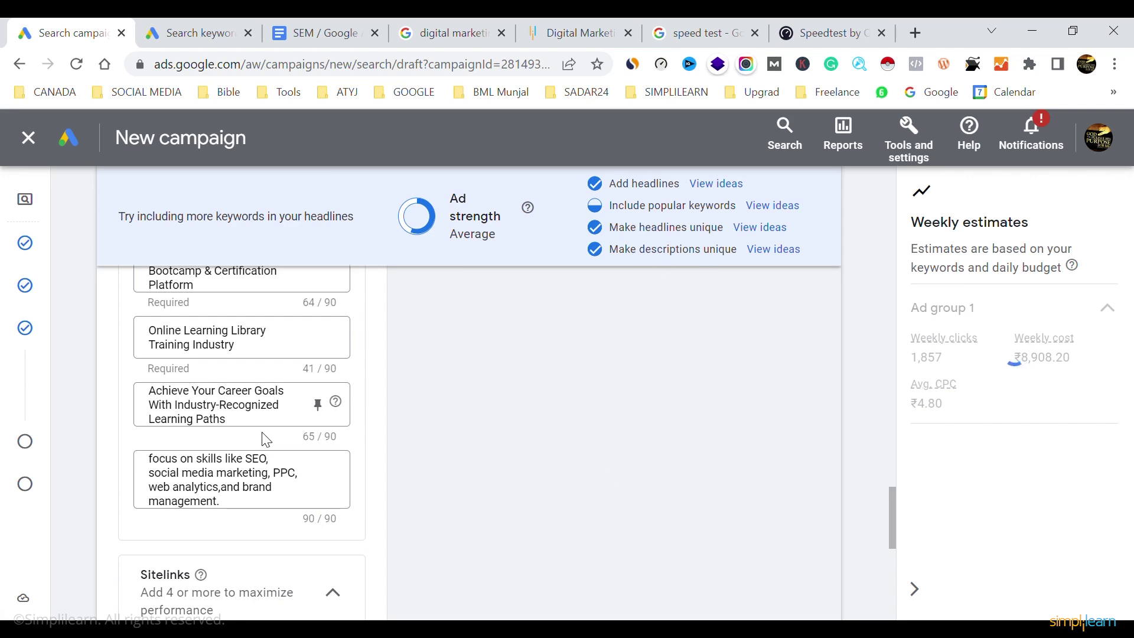
# Copy "Digital Marketing Certification Training" from Simplilearn's organic result title in the Google results into the empty twelfth headline in the Google Ads campaign
pyautogui.scroll(5, 266, 440)
pyautogui.click(207, 384)
pyautogui.click(440, 23)
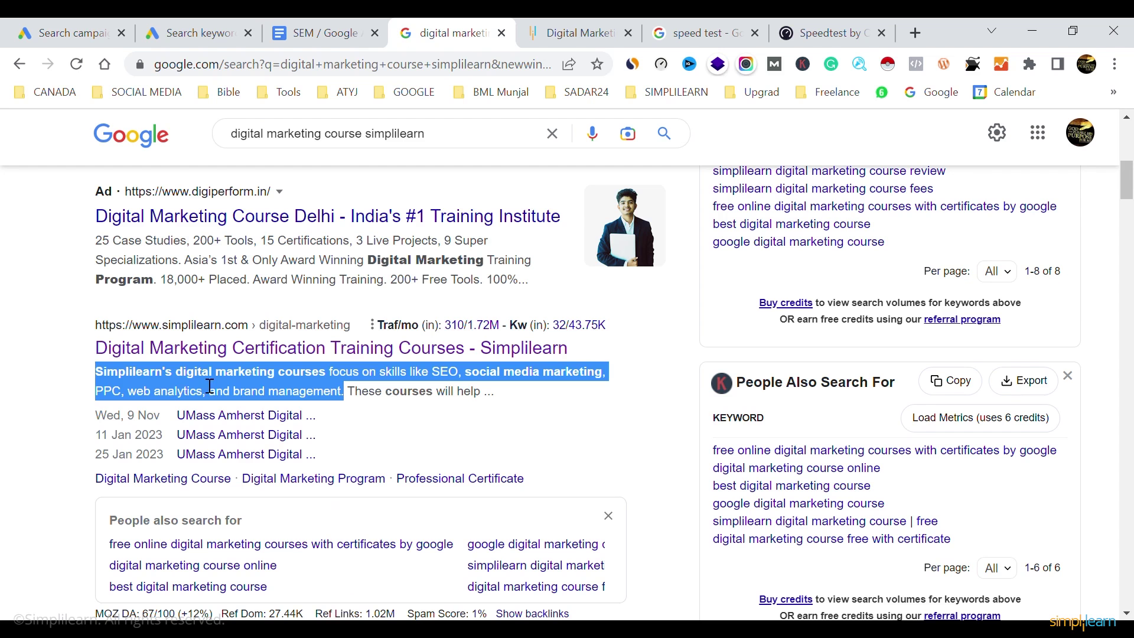
pyautogui.click(71, 390)
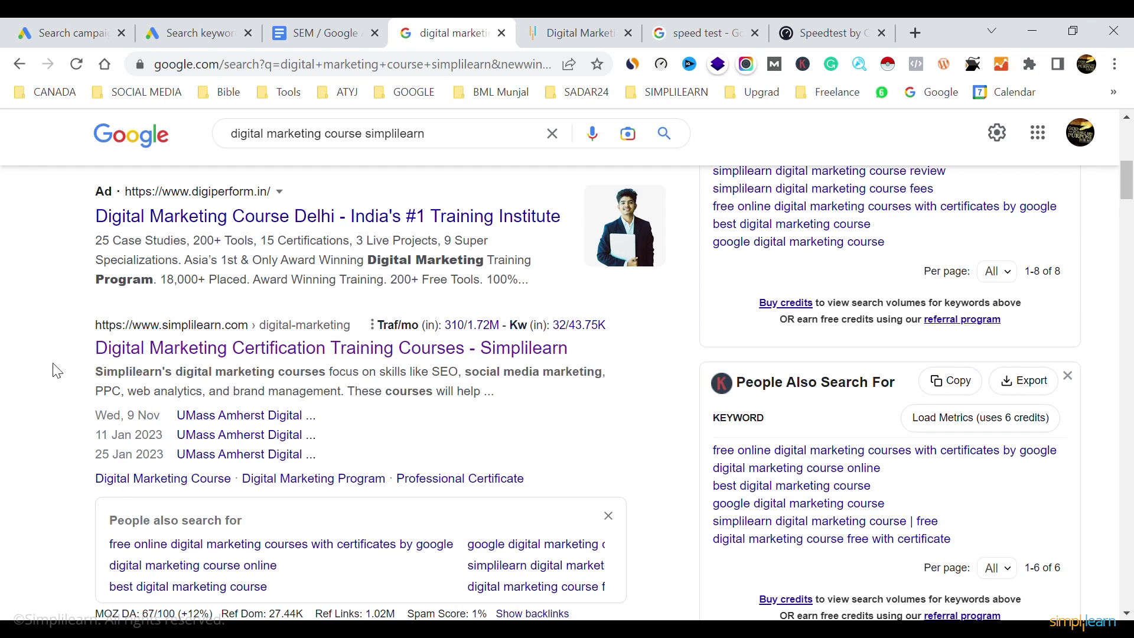
pyautogui.moveTo(81, 352); pyautogui.dragTo(409, 349)
pyautogui.hotkey('ctrl', 'c')
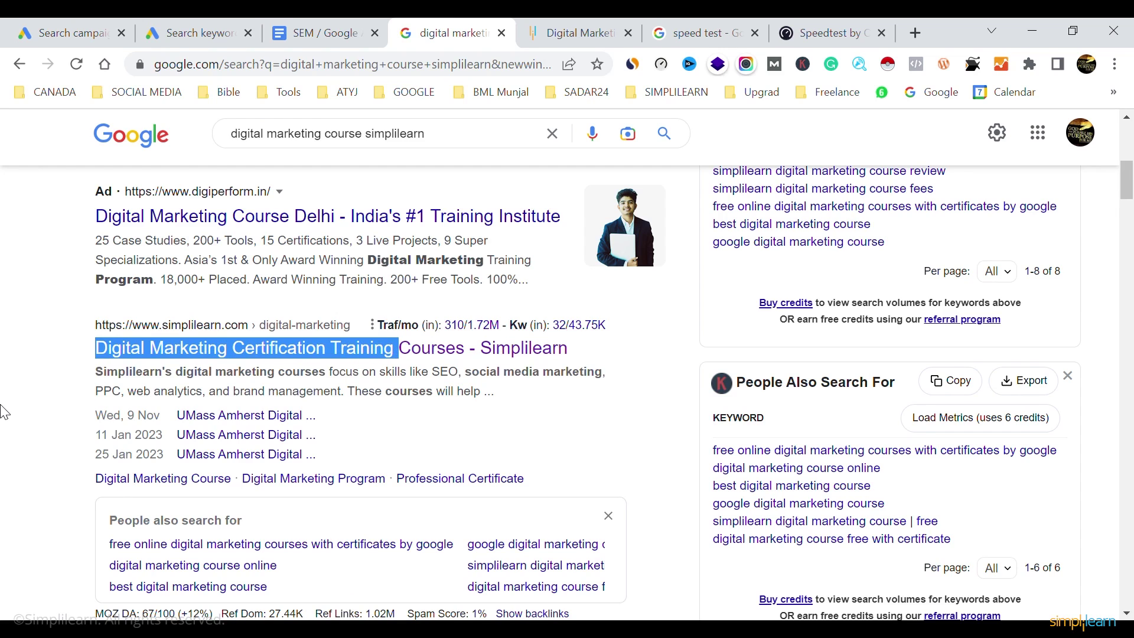
pyautogui.click(83, 30)
pyautogui.click(236, 373)
pyautogui.hotkey('ctrl', 'v')
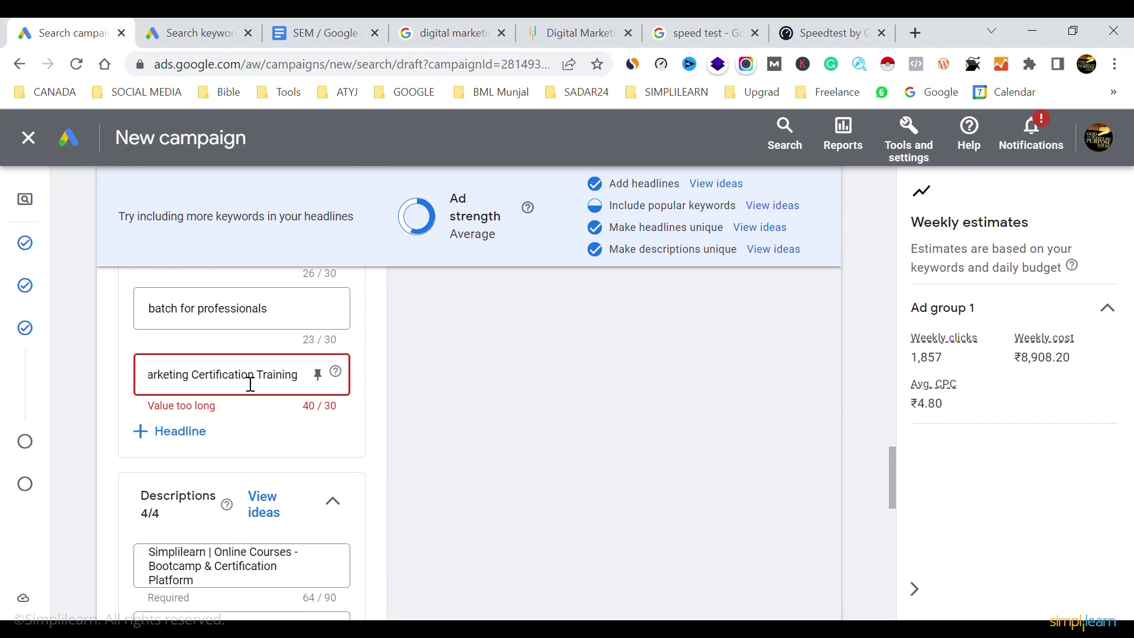
# Shorten the twelfth headline to "Digital Marketing Training"
pyautogui.doubleClick(289, 384)
pyautogui.press('BackSpace')
pyautogui.press('BackSpace')
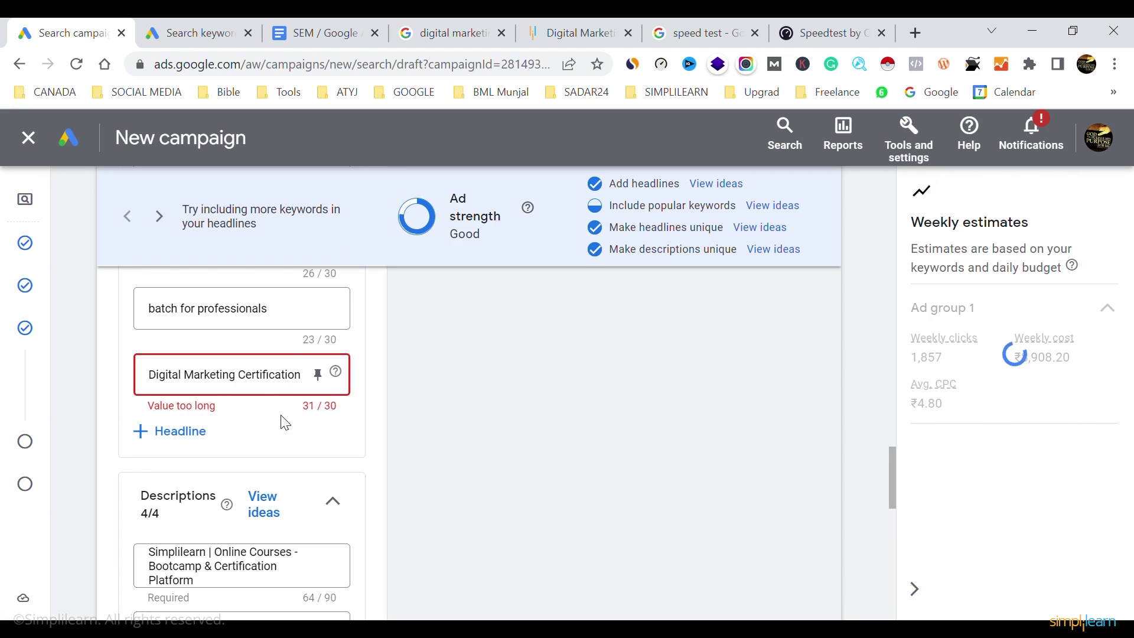
pyautogui.click(283, 385)
pyautogui.doubleClick(292, 390)
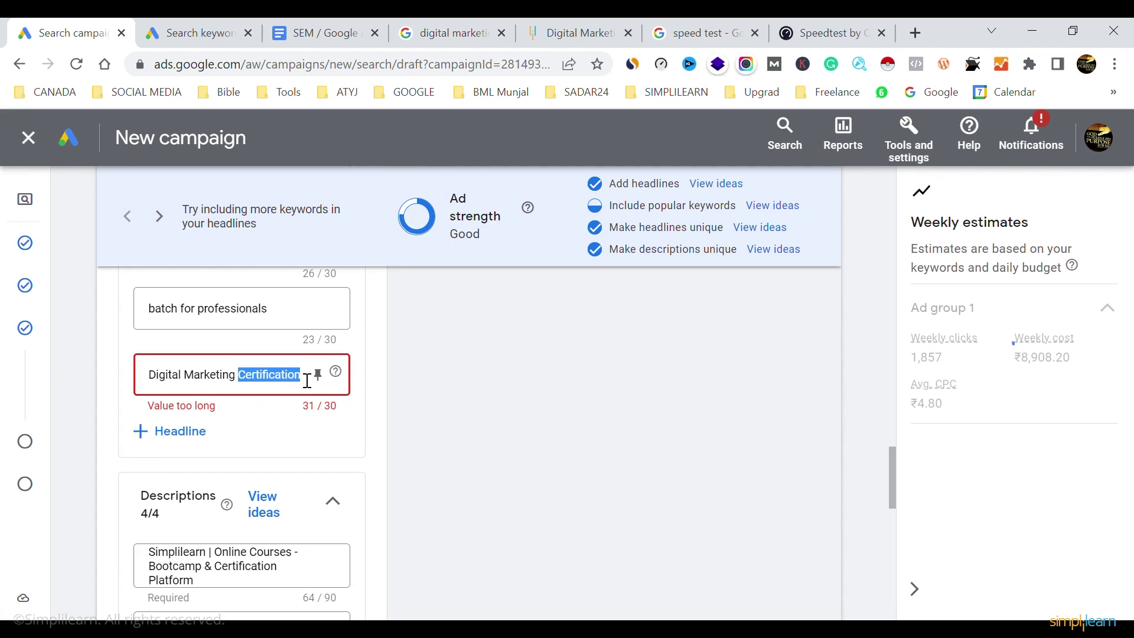
pyautogui.click(501, 375)
pyautogui.click(161, 383)
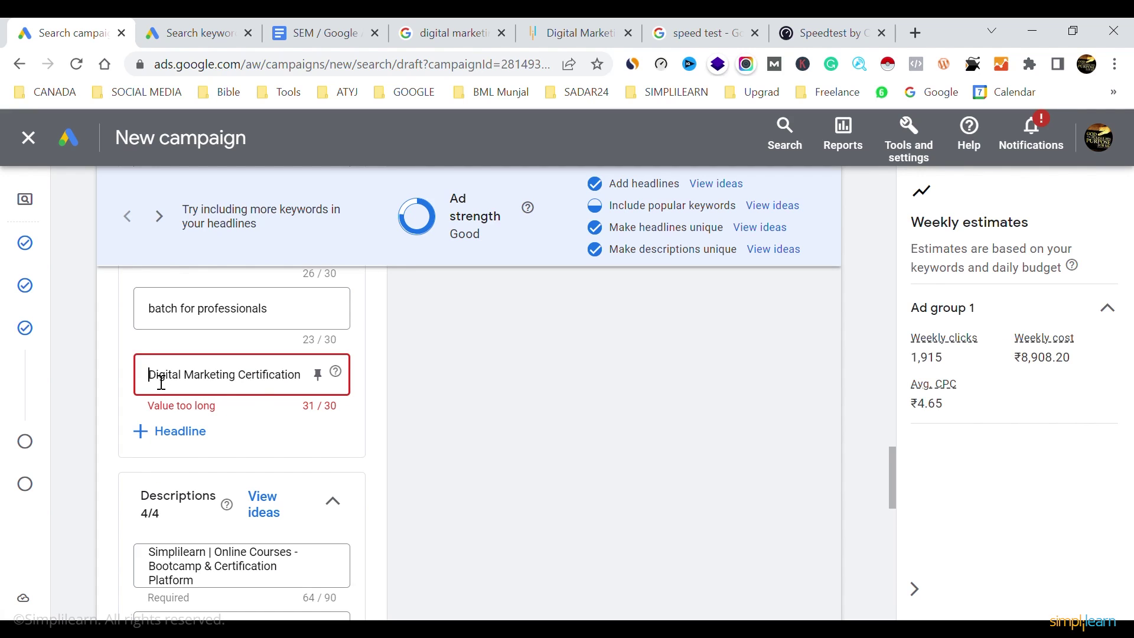
pyautogui.click(488, 380)
pyautogui.doubleClick(221, 384)
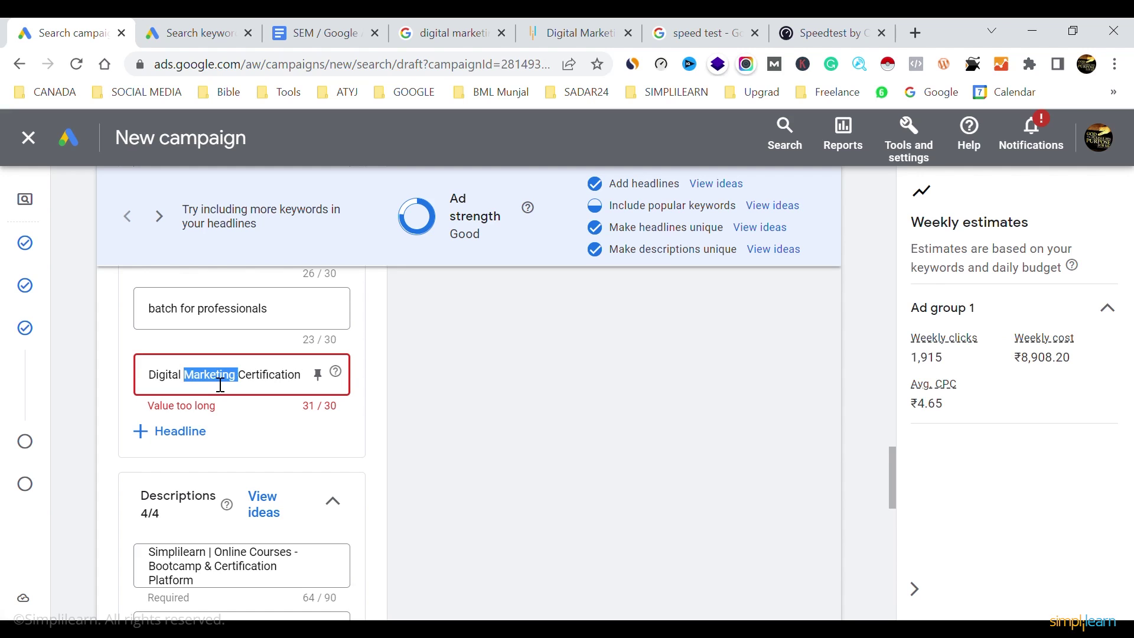
pyautogui.doubleClick(286, 379)
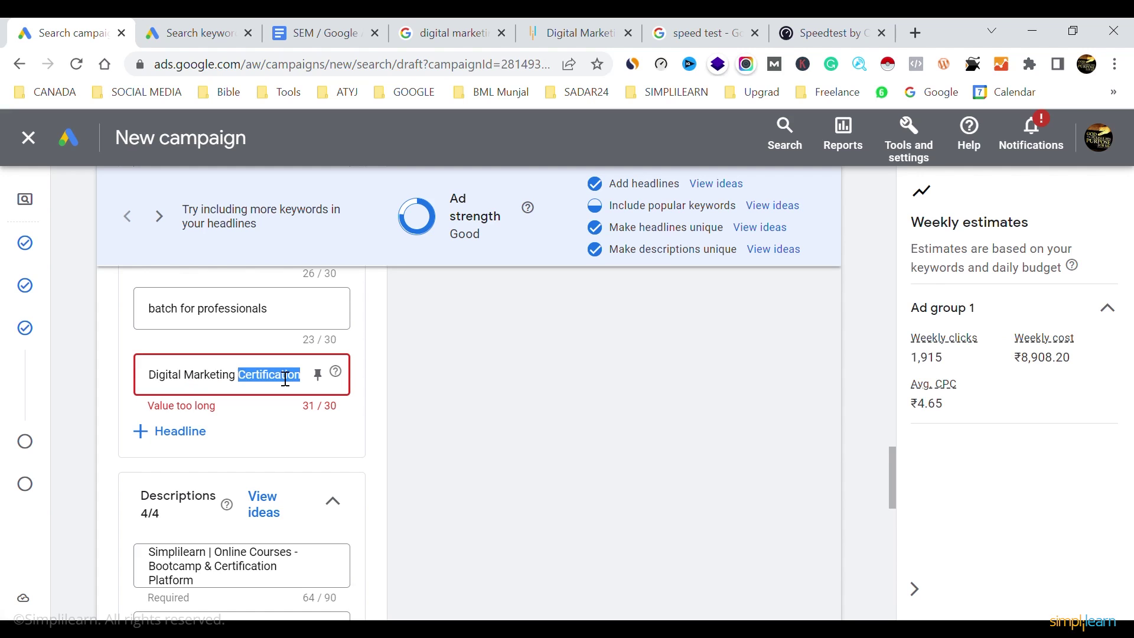
pyautogui.write('Training')
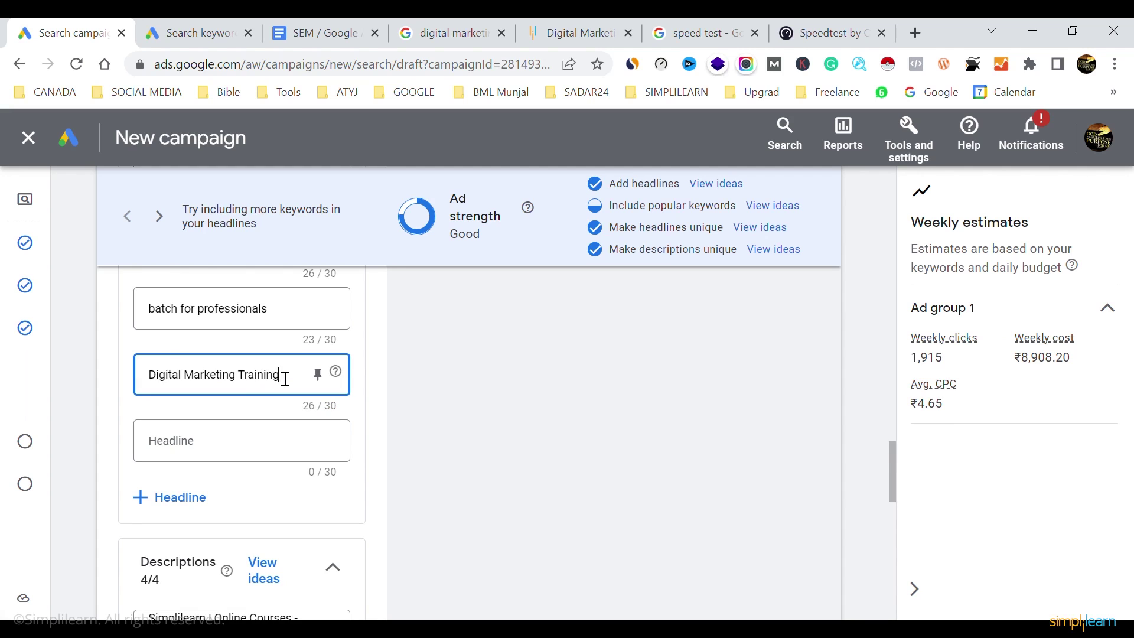
pyautogui.click(630, 390)
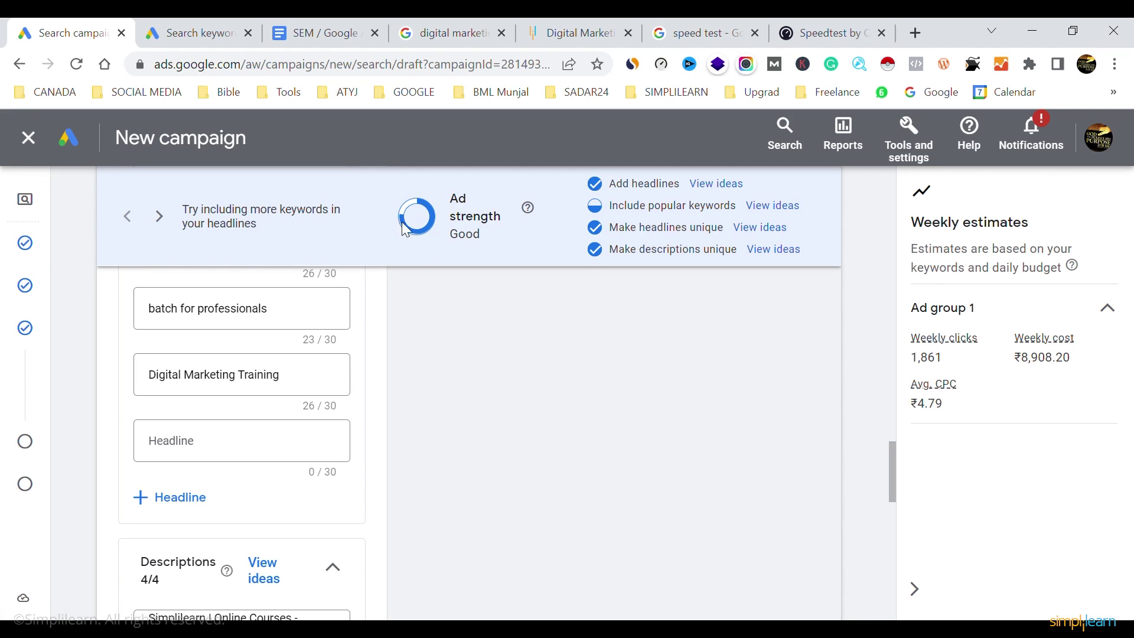
# Review the ad's headlines and remaining sections, then finish the ad and continue to the campaign's budget settings
pyautogui.scroll(12, 266, 395)
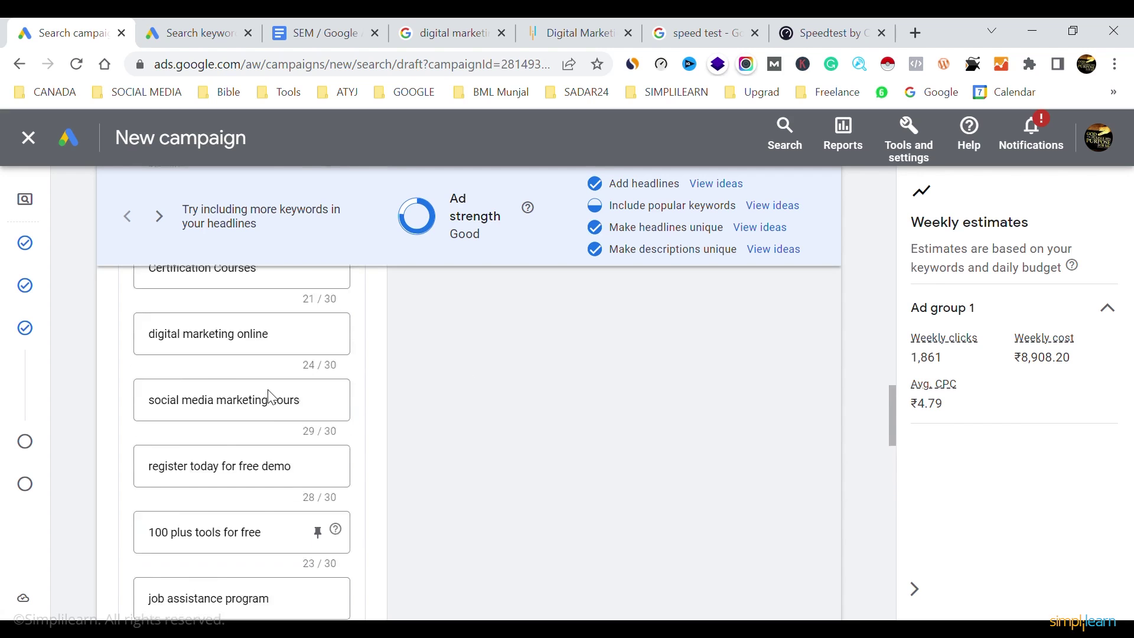
pyautogui.scroll(5, 272, 397)
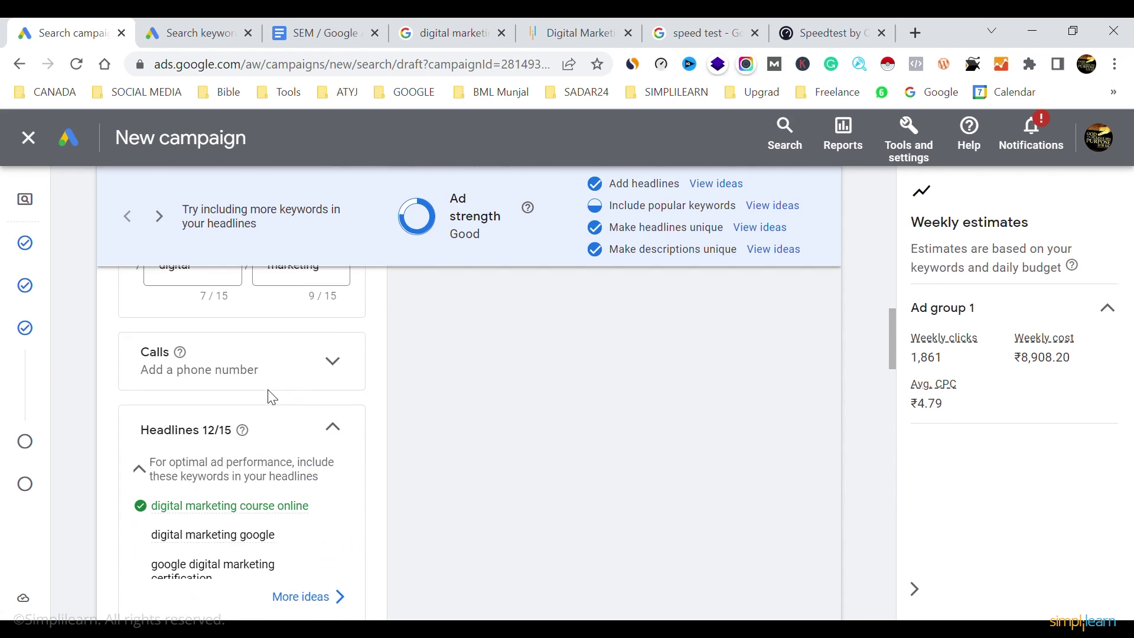
pyautogui.scroll(-15, 272, 397)
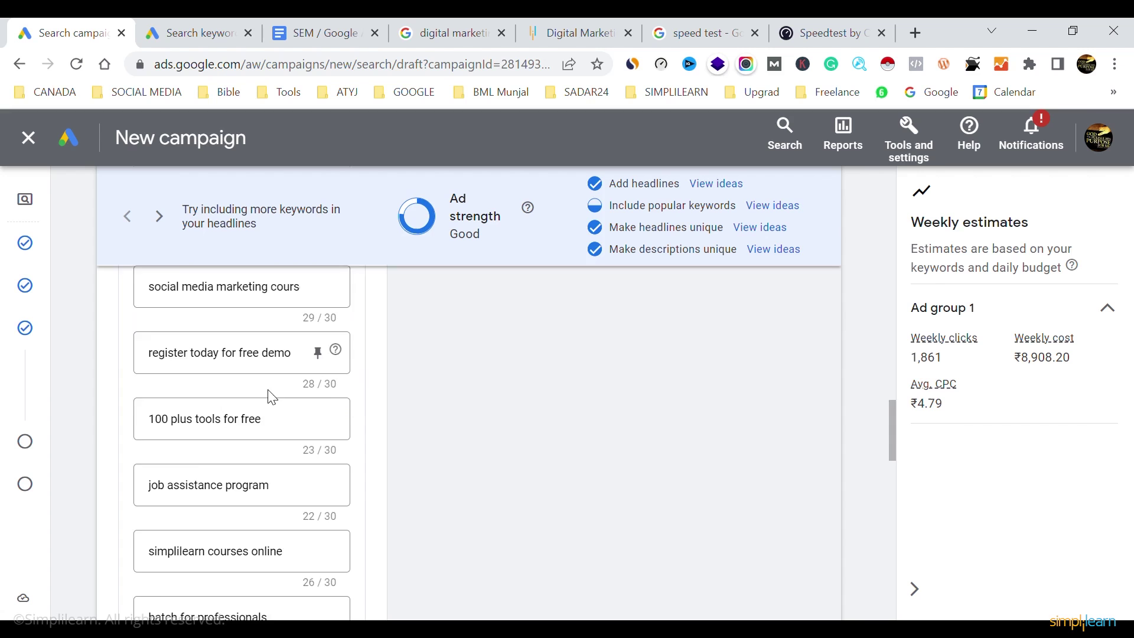
pyautogui.scroll(-10, 272, 397)
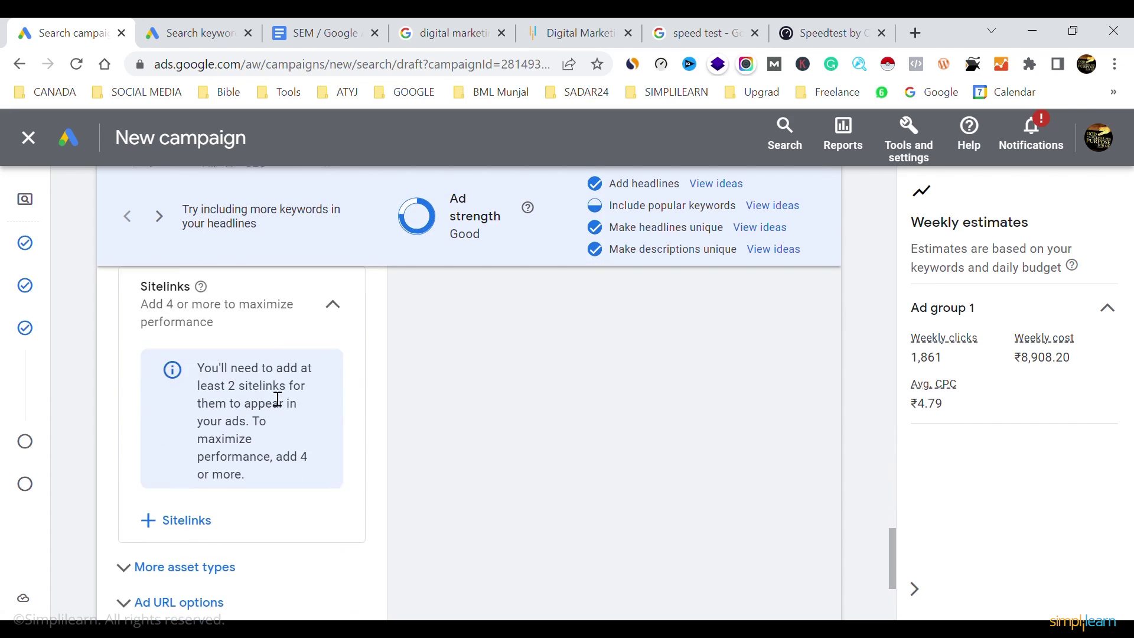
pyautogui.scroll(-2, 272, 397)
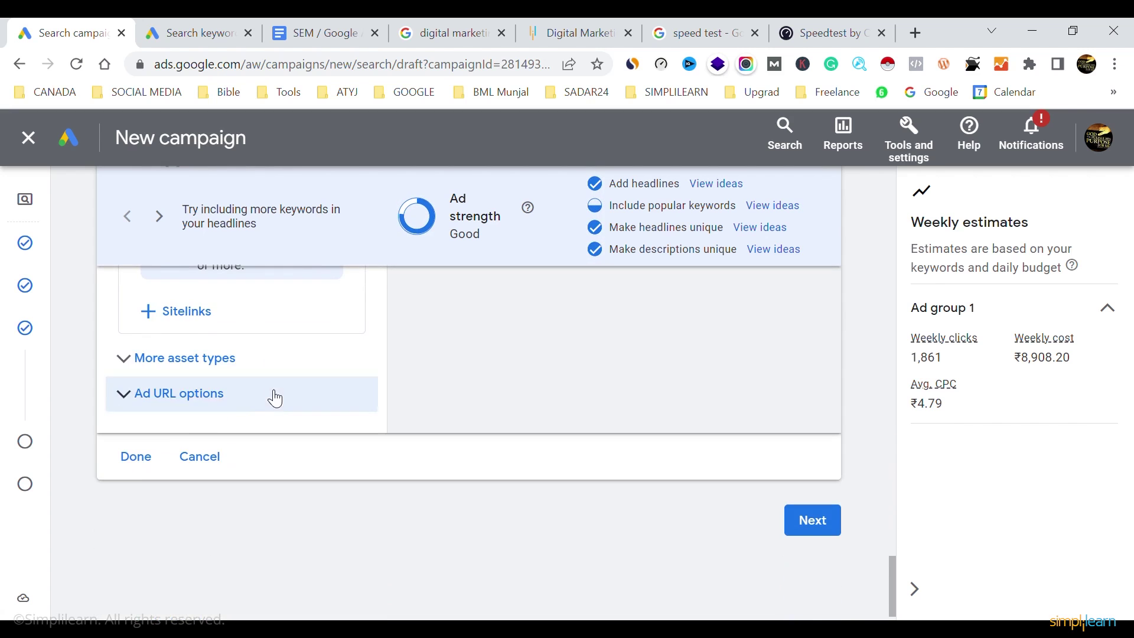
pyautogui.click(134, 455)
pyautogui.click(804, 494)
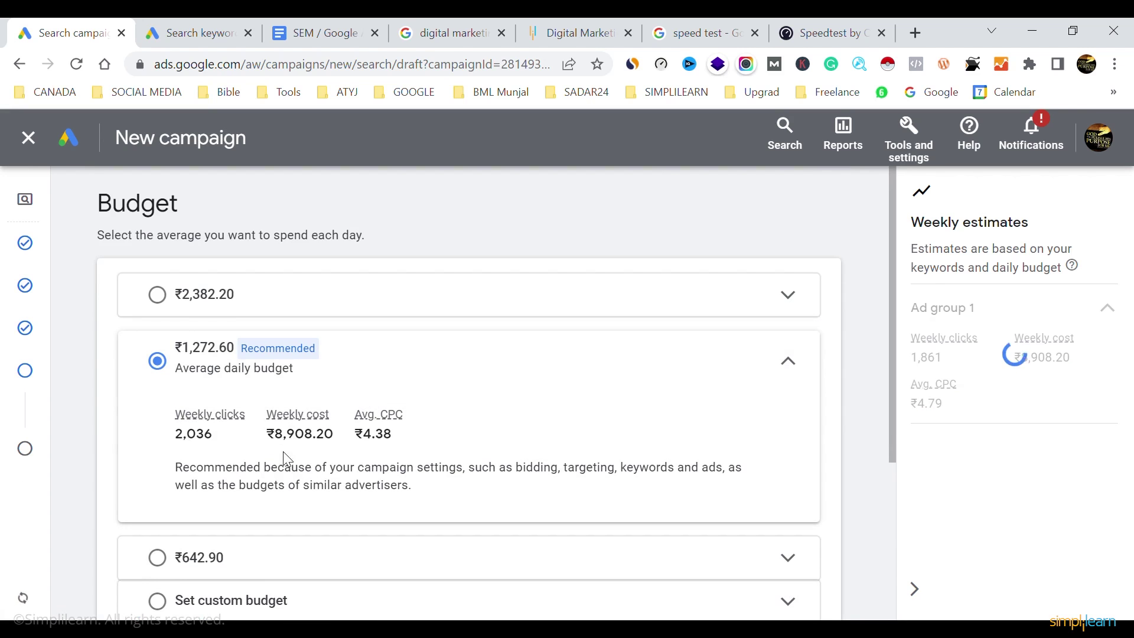
# Set a custom average daily budget of ₹9,000 for the campaign and continue to the campaign review
pyautogui.click(344, 22)
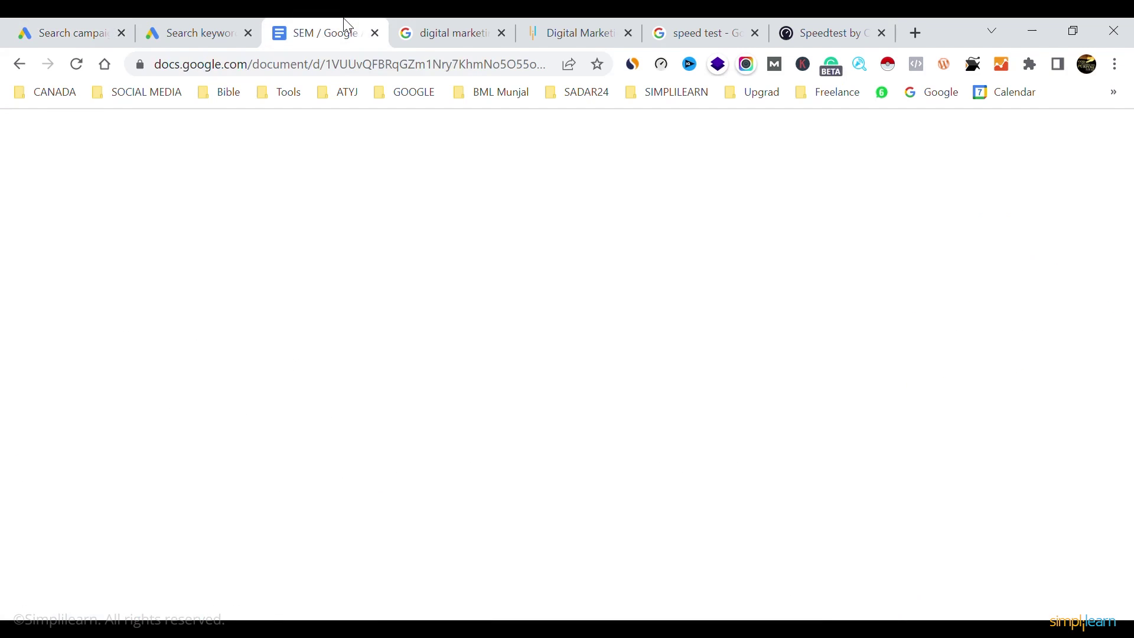
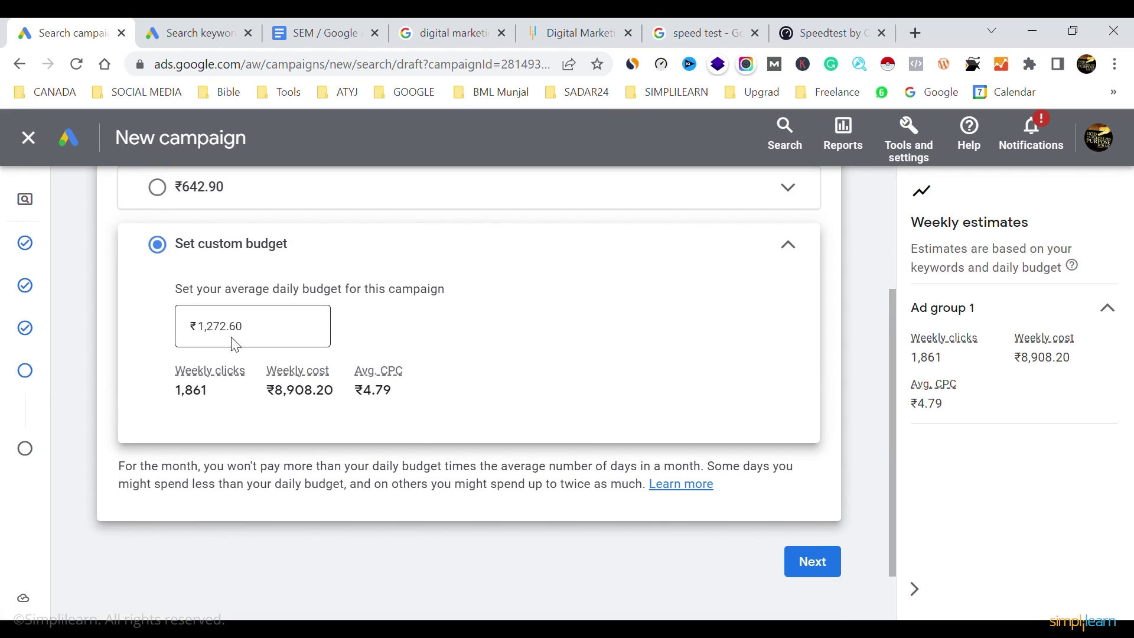
pyautogui.write('9000')
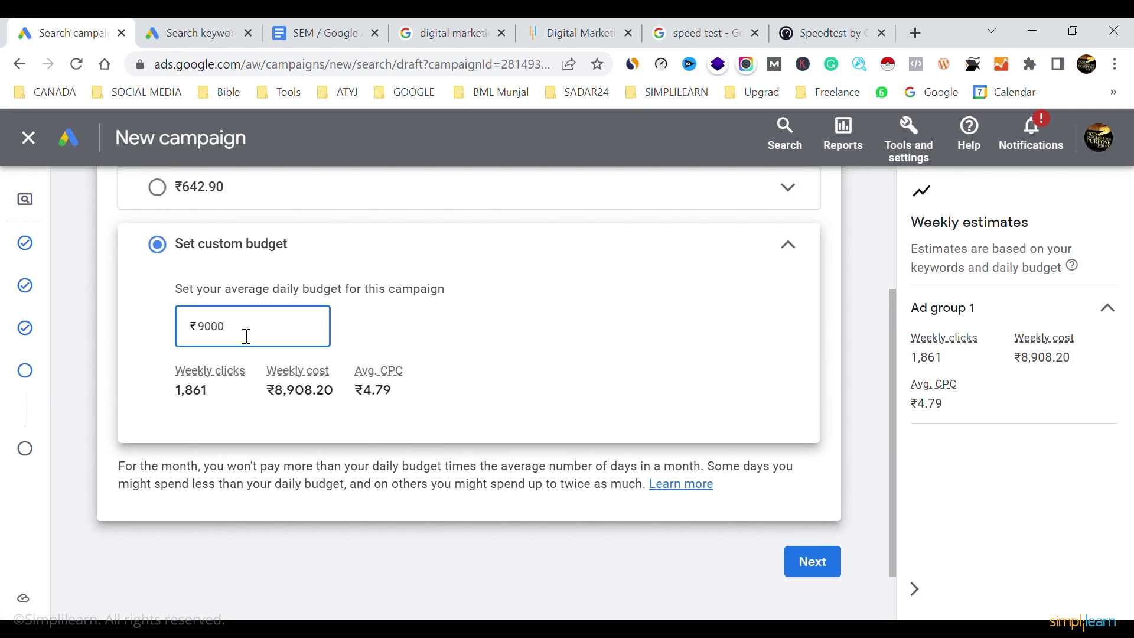
pyautogui.click(659, 293)
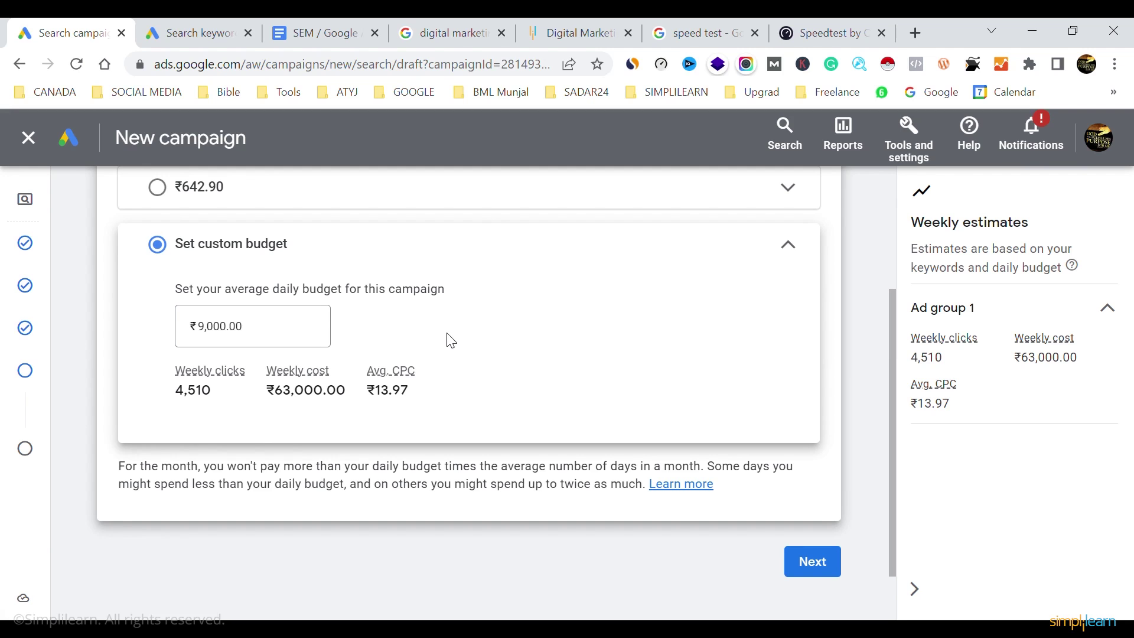
pyautogui.click(813, 562)
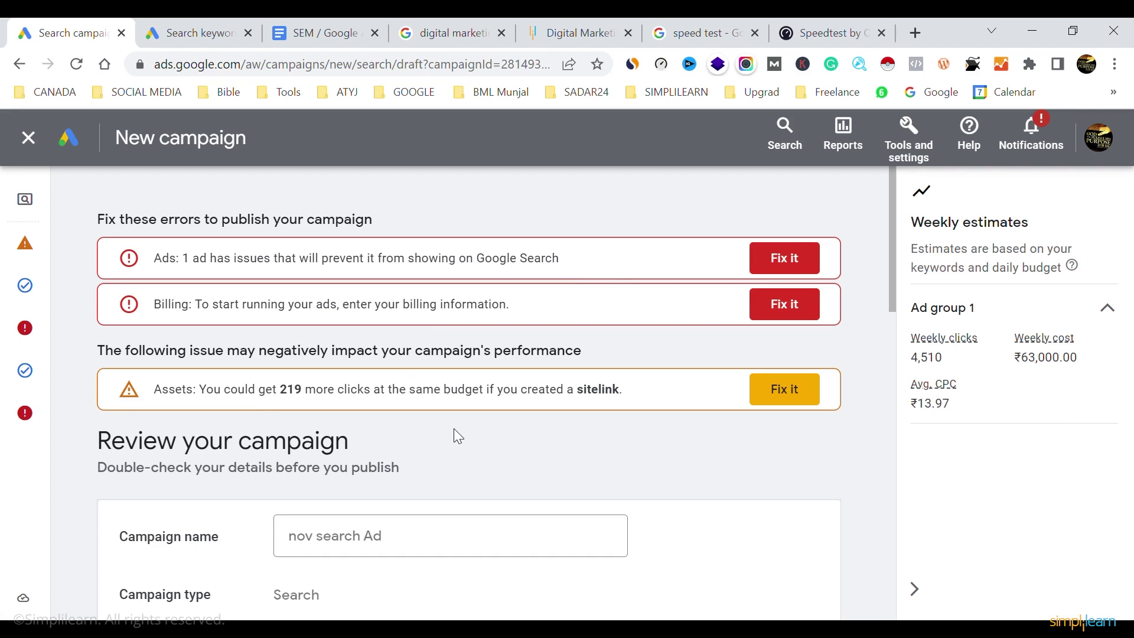
# Examine the campaign review summary and the listed errors, focusing on the issue reported for the ad
pyautogui.scroll(-3, 458, 436)
pyautogui.scroll(3, 458, 436)
pyautogui.scroll(-12, 461, 437)
pyautogui.scroll(-3, 461, 438)
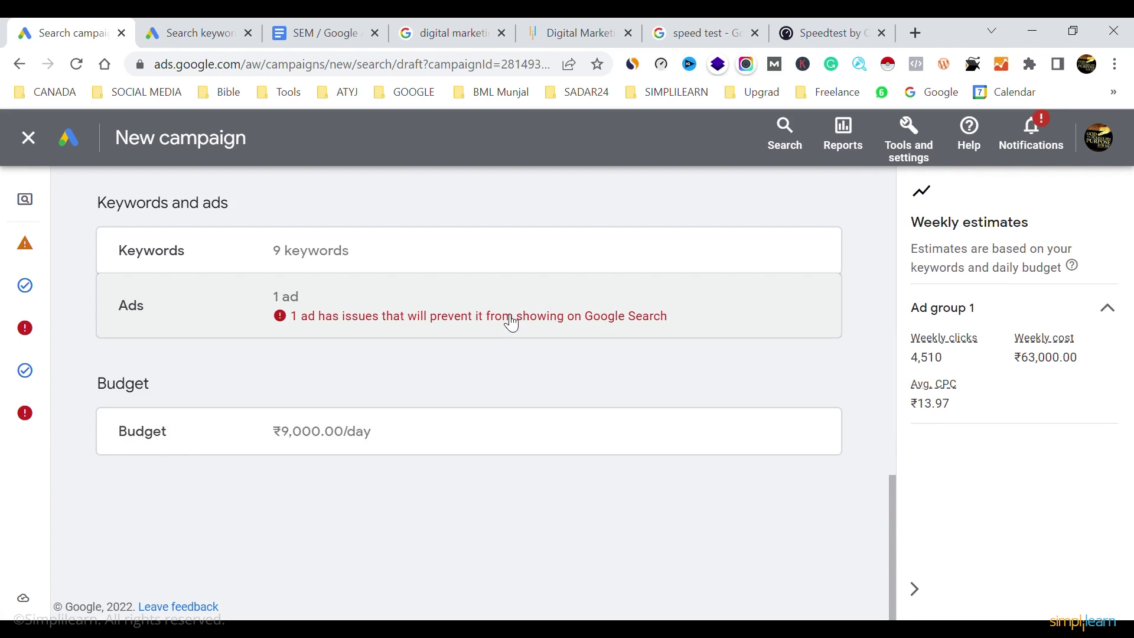
pyautogui.tripleClick(512, 317)
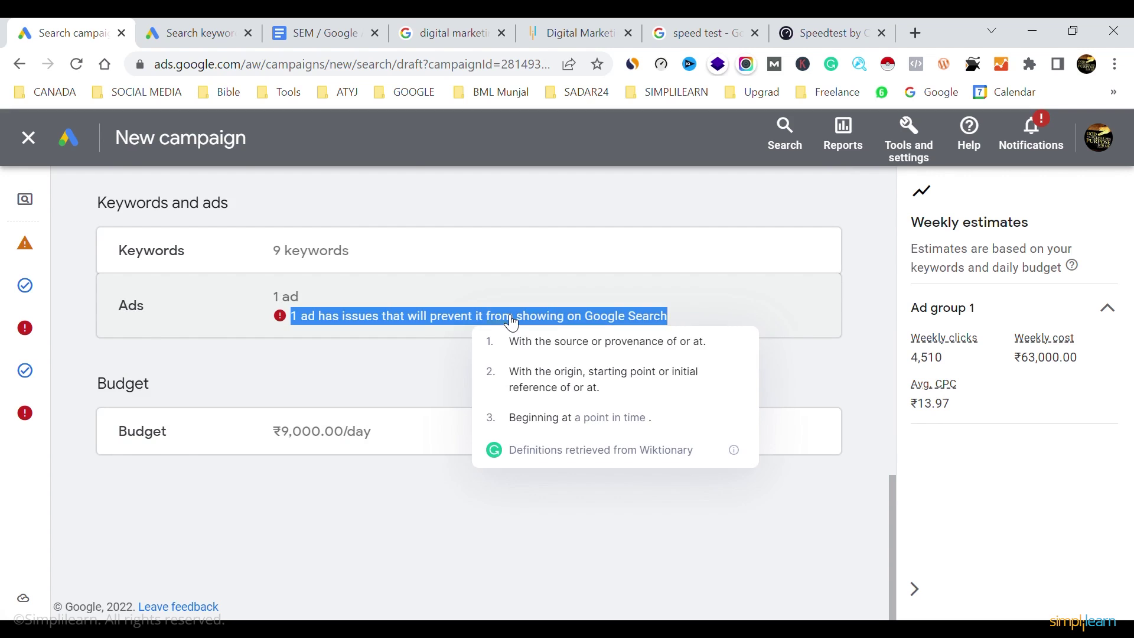
pyautogui.scroll(10, 512, 323)
pyautogui.click(784, 258)
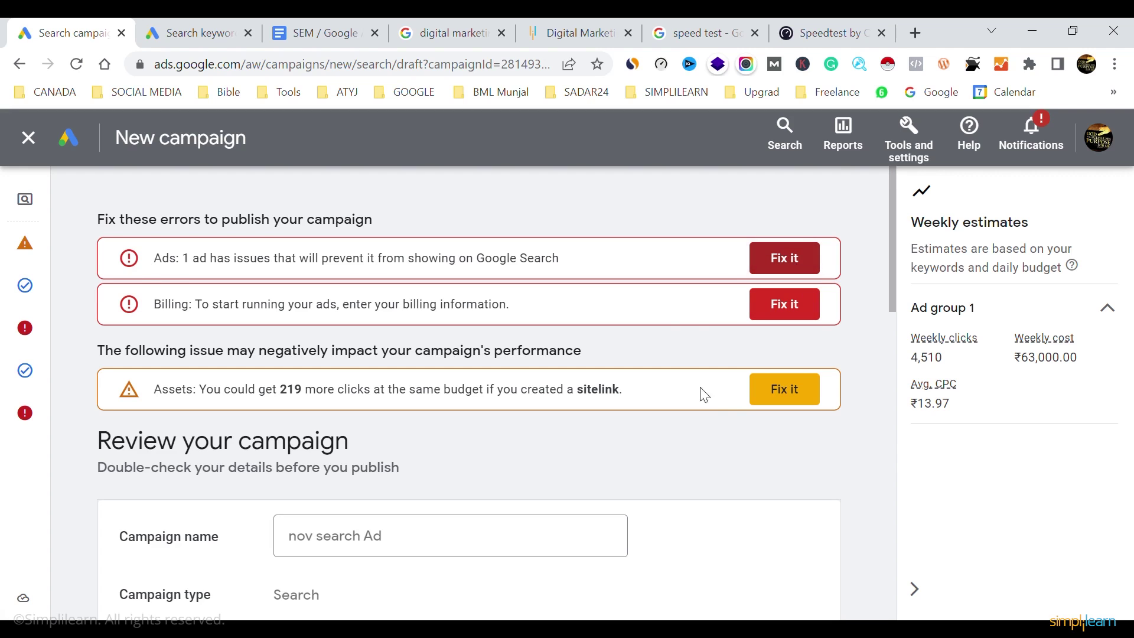
pyautogui.scroll(-7, 732, 406)
pyautogui.scroll(-5, 733, 408)
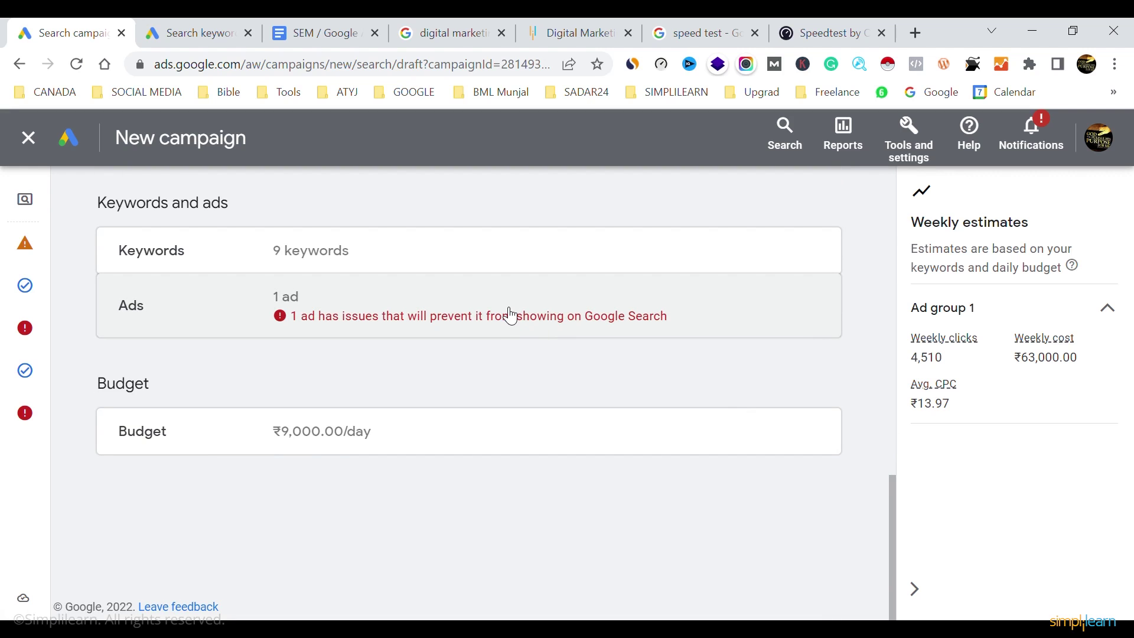
# Return to the campaign's keywords and ads section and open the flagged ad for editing
pyautogui.moveTo(20, 373)
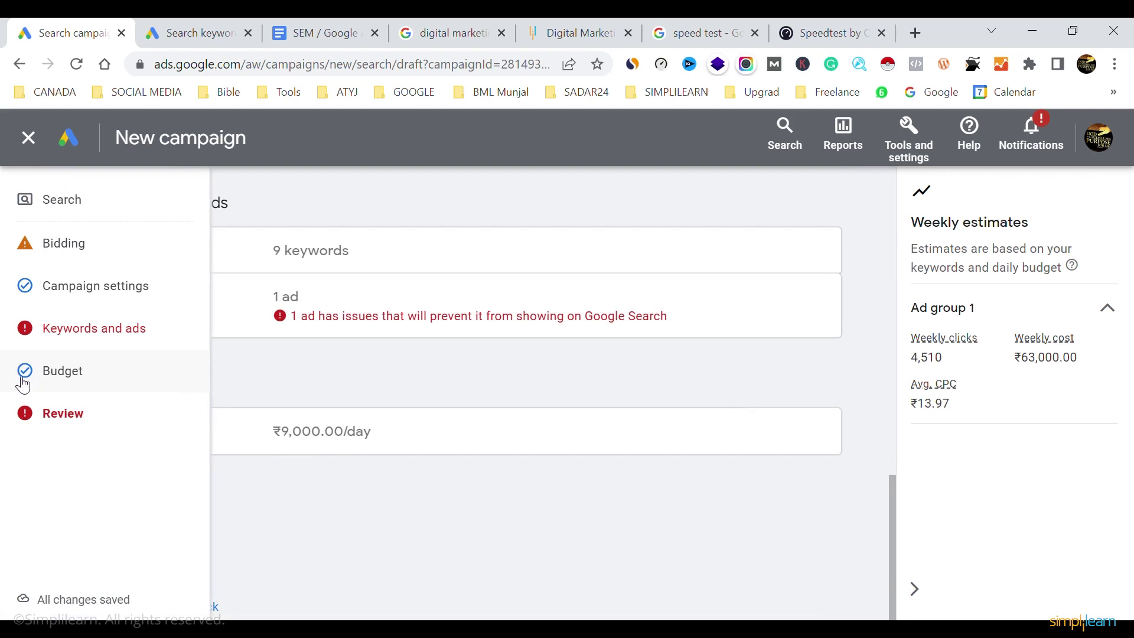
pyautogui.click(91, 338)
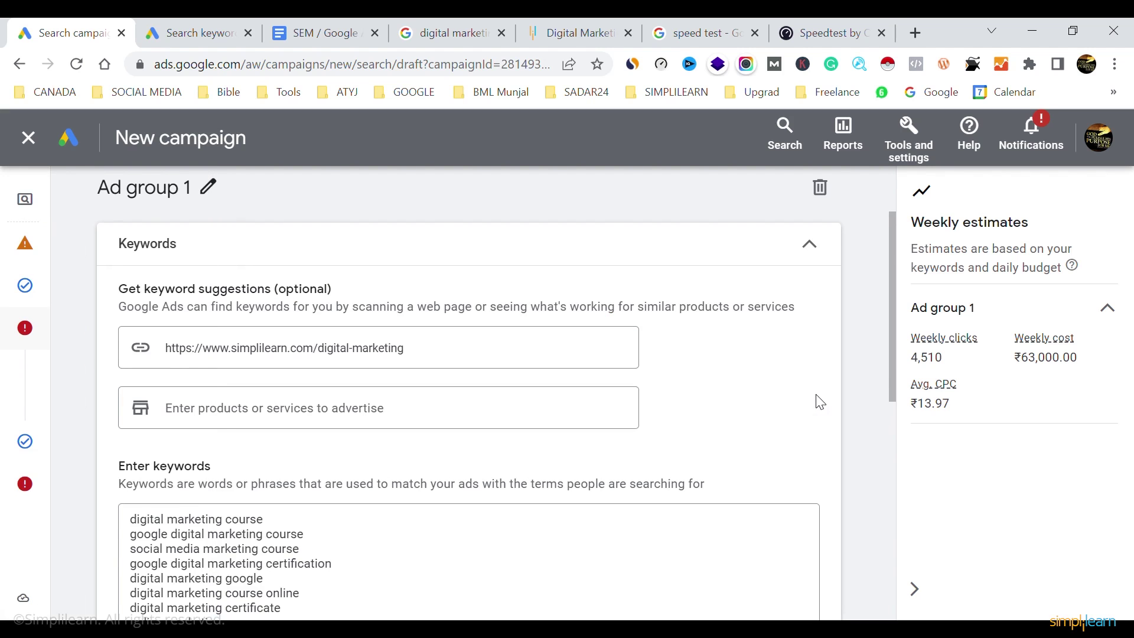
pyautogui.scroll(-8, 820, 402)
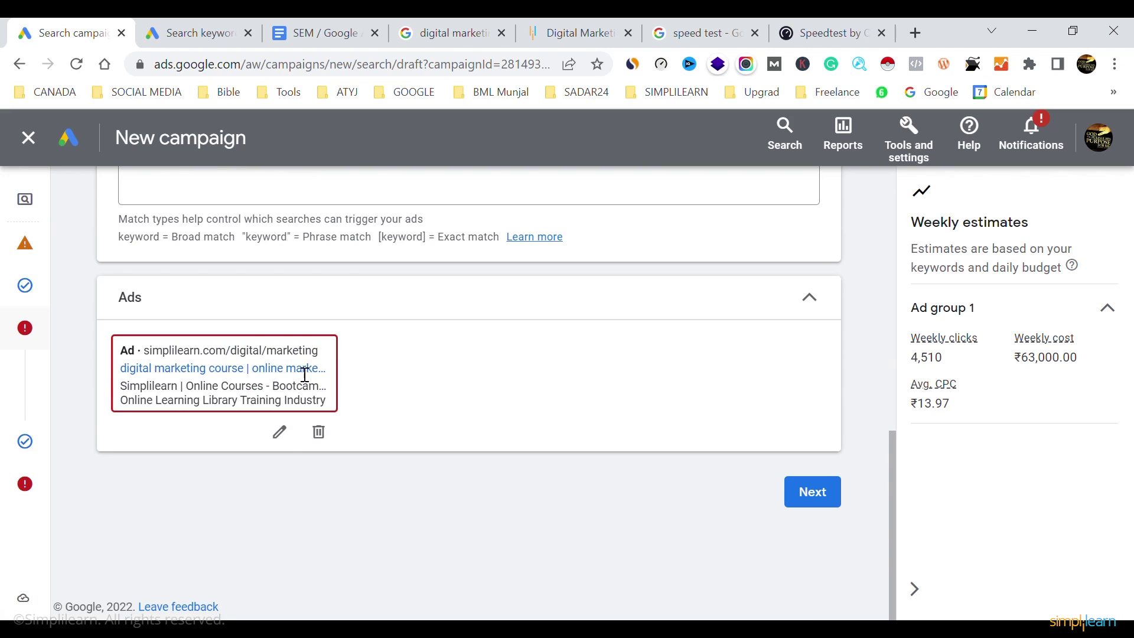
pyautogui.click(279, 432)
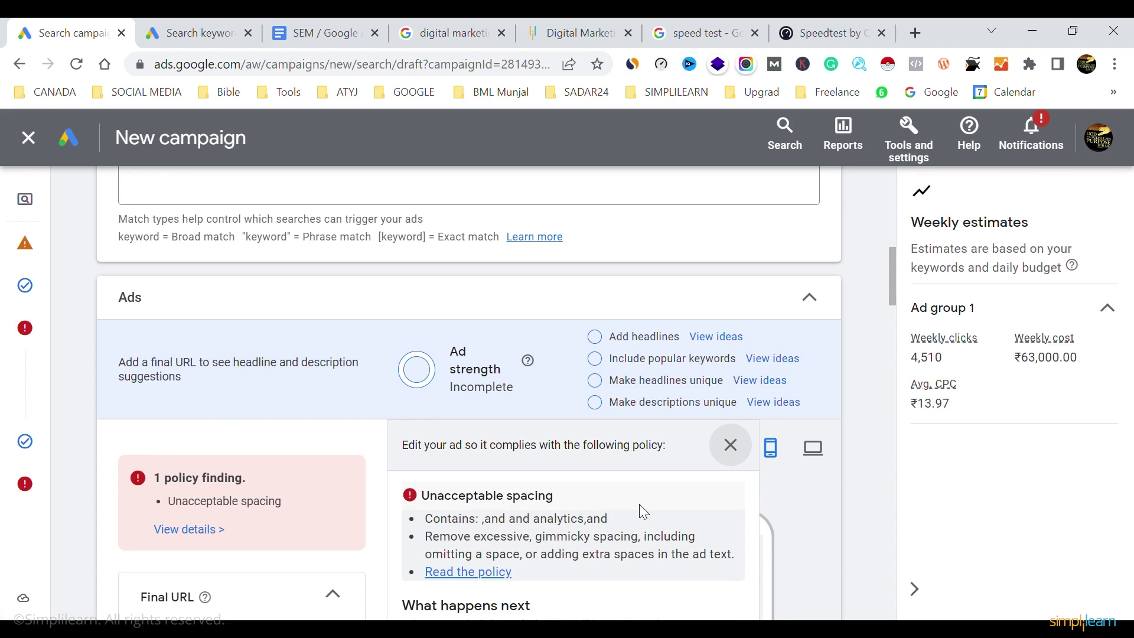
# Remove "focus on" from the ad's fourth description and correct the punctuation between "analytics" and "and"
pyautogui.scroll(-1, 643, 511)
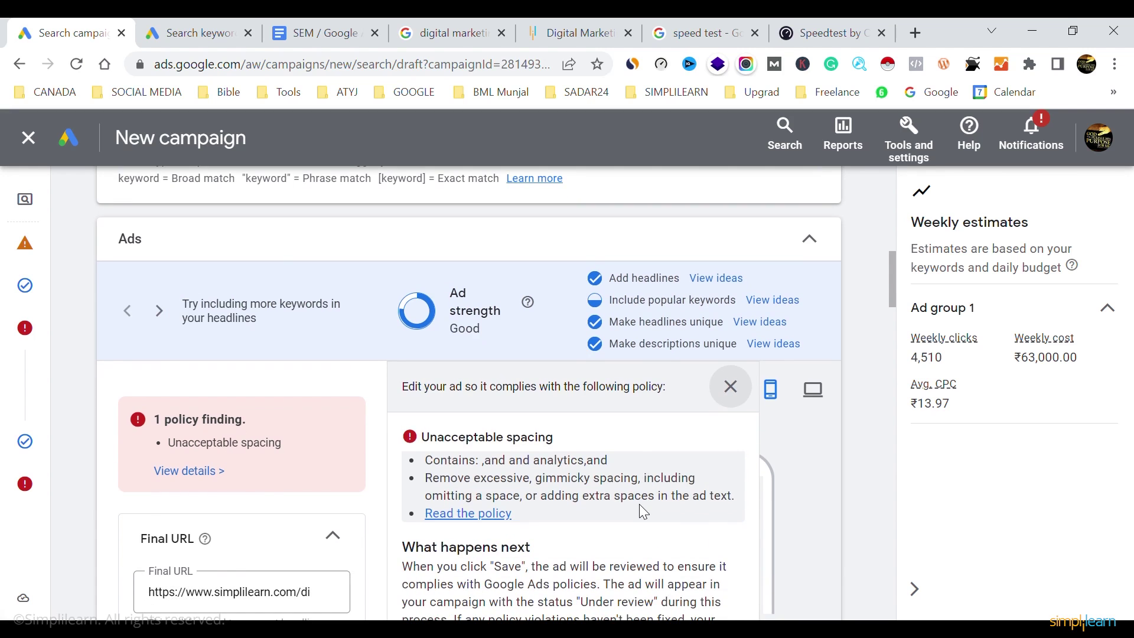
pyautogui.scroll(-6, 644, 512)
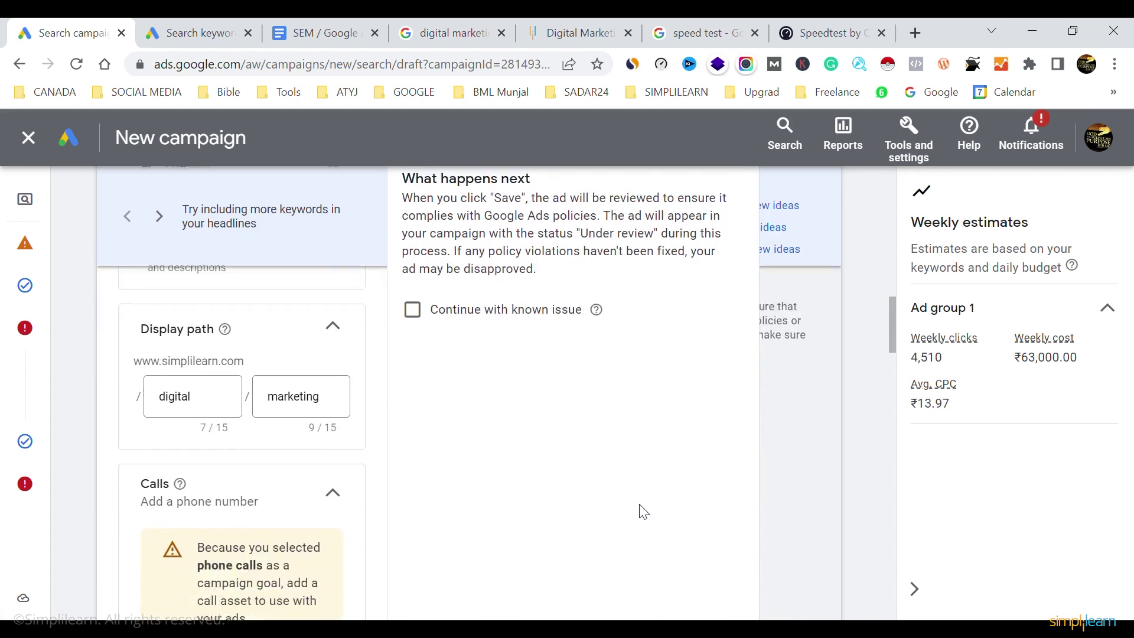
pyautogui.scroll(-10, 644, 511)
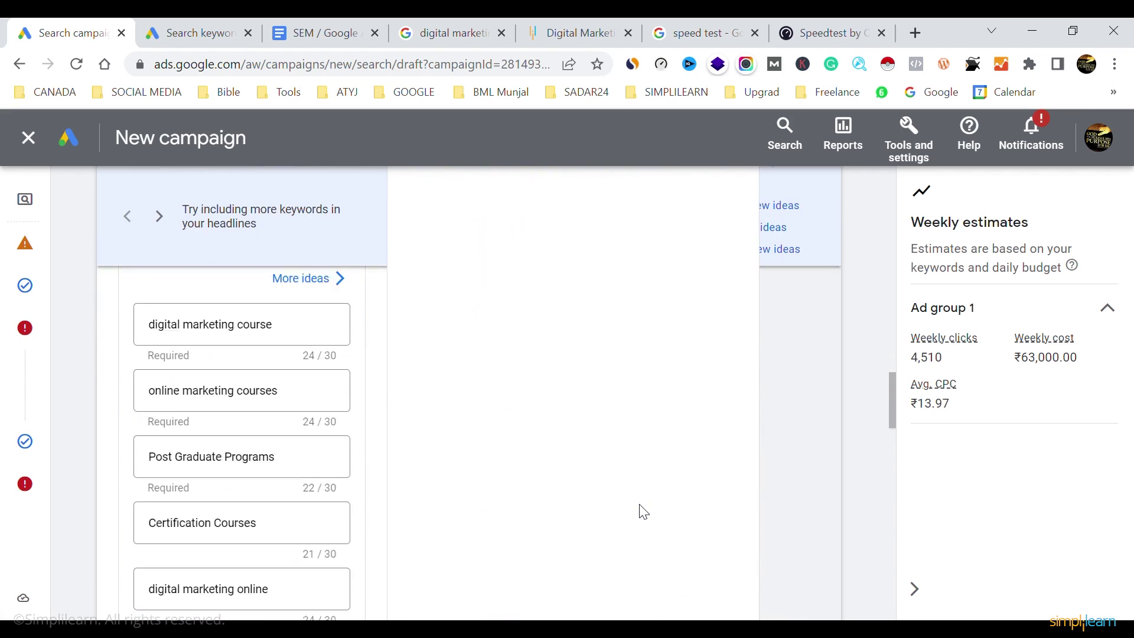
pyautogui.scroll(-10, 644, 512)
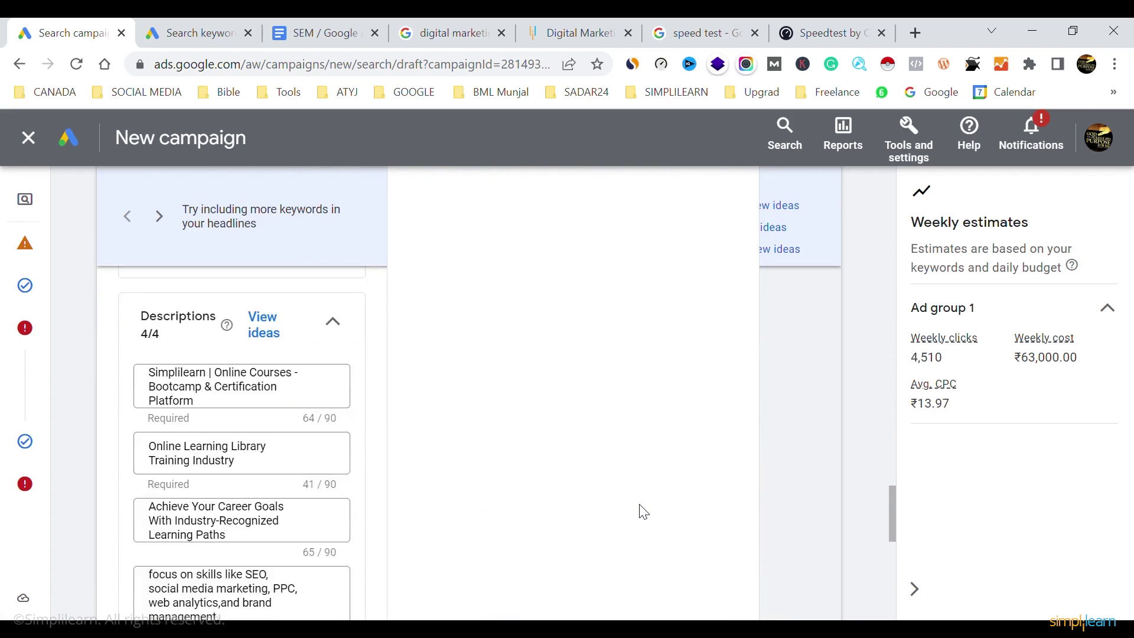
pyautogui.scroll(4, 644, 511)
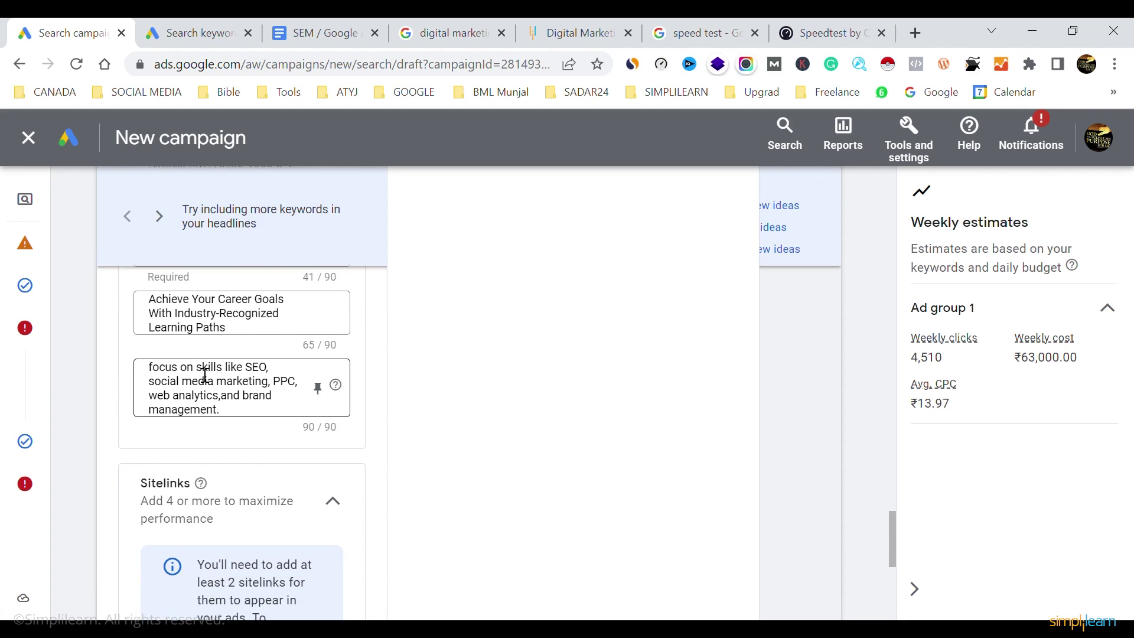
pyautogui.moveTo(197, 368); pyautogui.dragTo(140, 369)
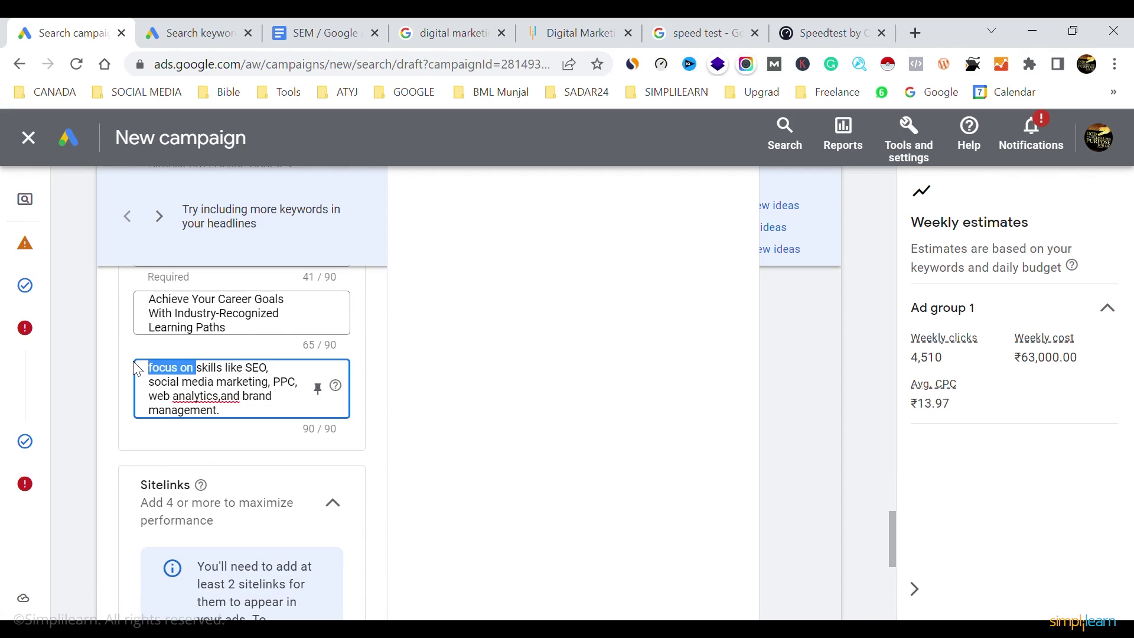
pyautogui.press('BackSpace')
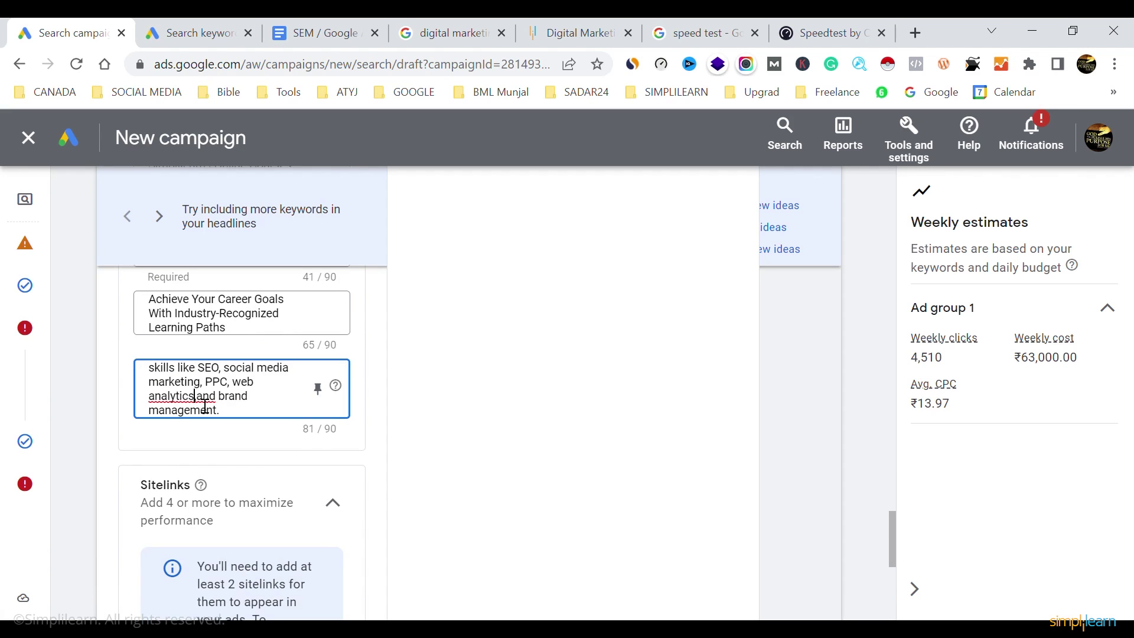
pyautogui.write(',')
pyautogui.click(520, 427)
# Review the ad's sections from the sitelinks through the headlines back to the call asset notice
pyautogui.scroll(-1, 369, 443)
pyautogui.scroll(-5, 368, 443)
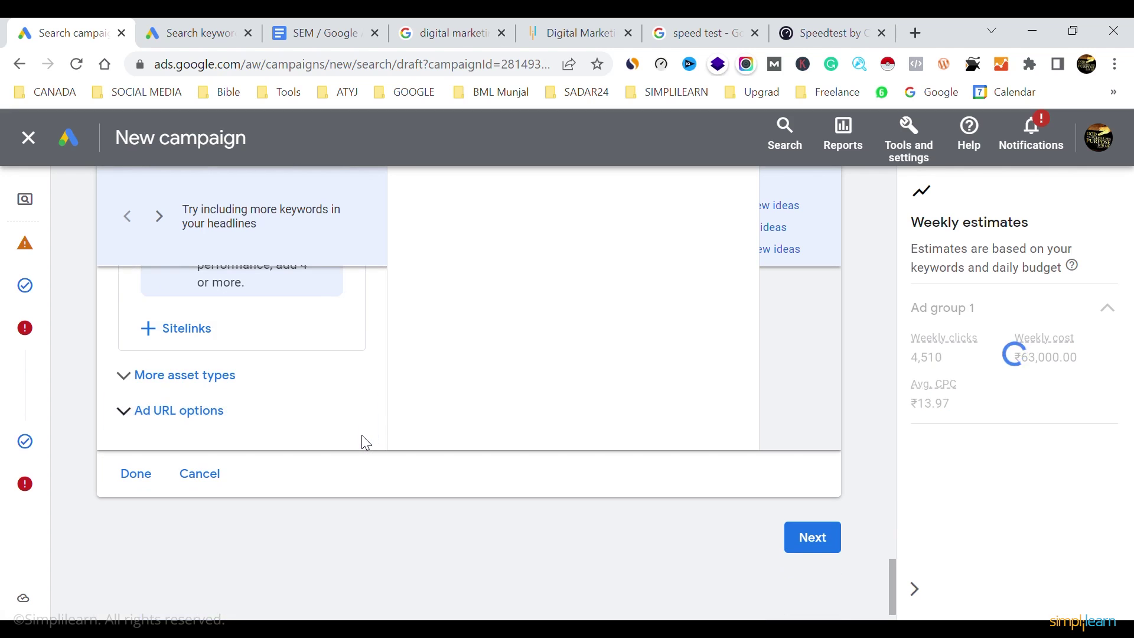
pyautogui.scroll(4, 363, 440)
pyautogui.scroll(1, 367, 443)
pyautogui.scroll(3, 366, 443)
pyautogui.scroll(6, 366, 443)
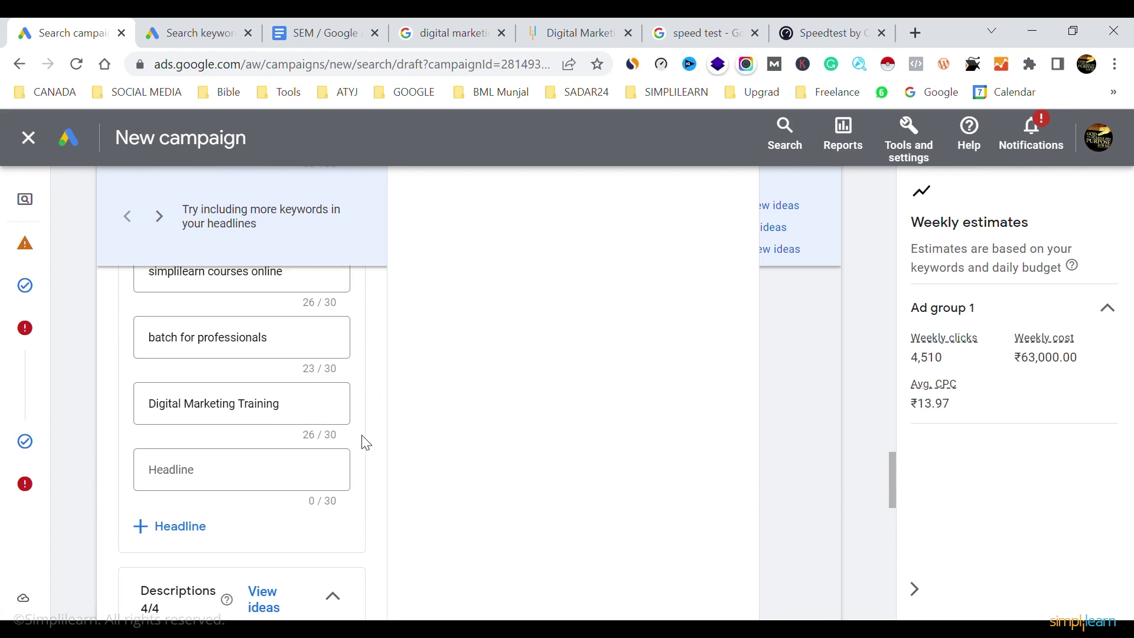
pyautogui.scroll(12, 366, 443)
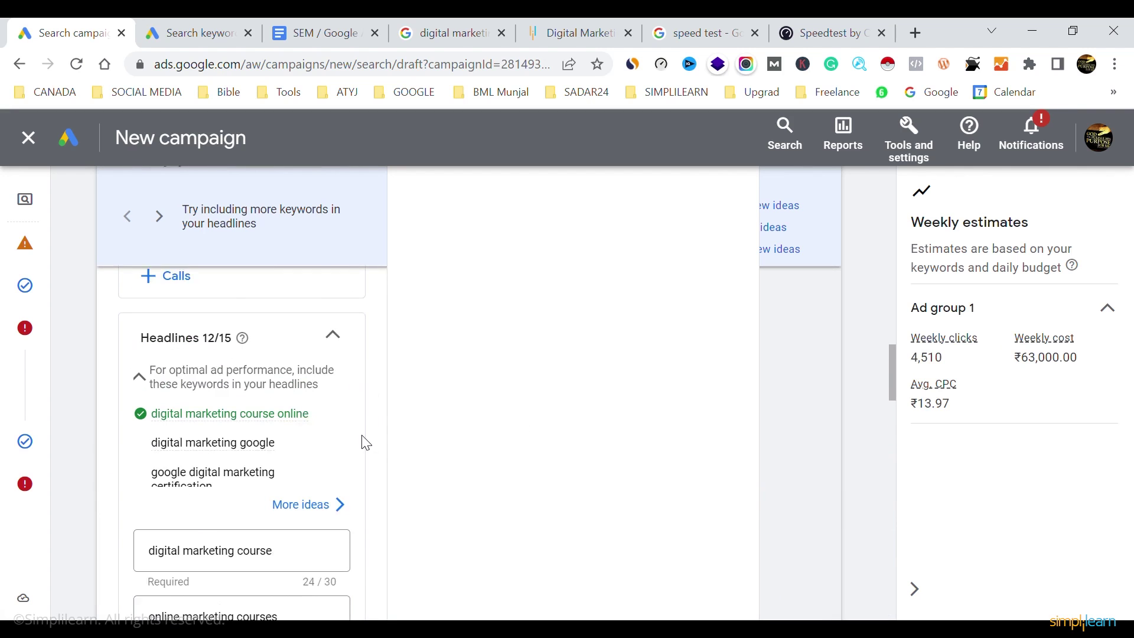
pyautogui.scroll(3, 366, 443)
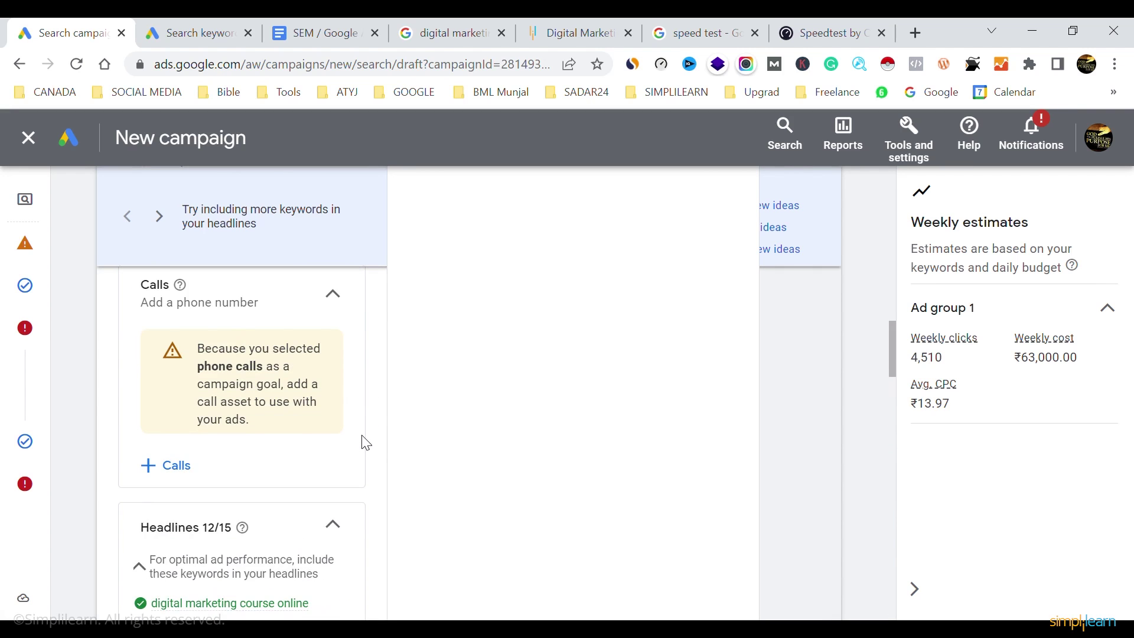
pyautogui.scroll(1, 366, 443)
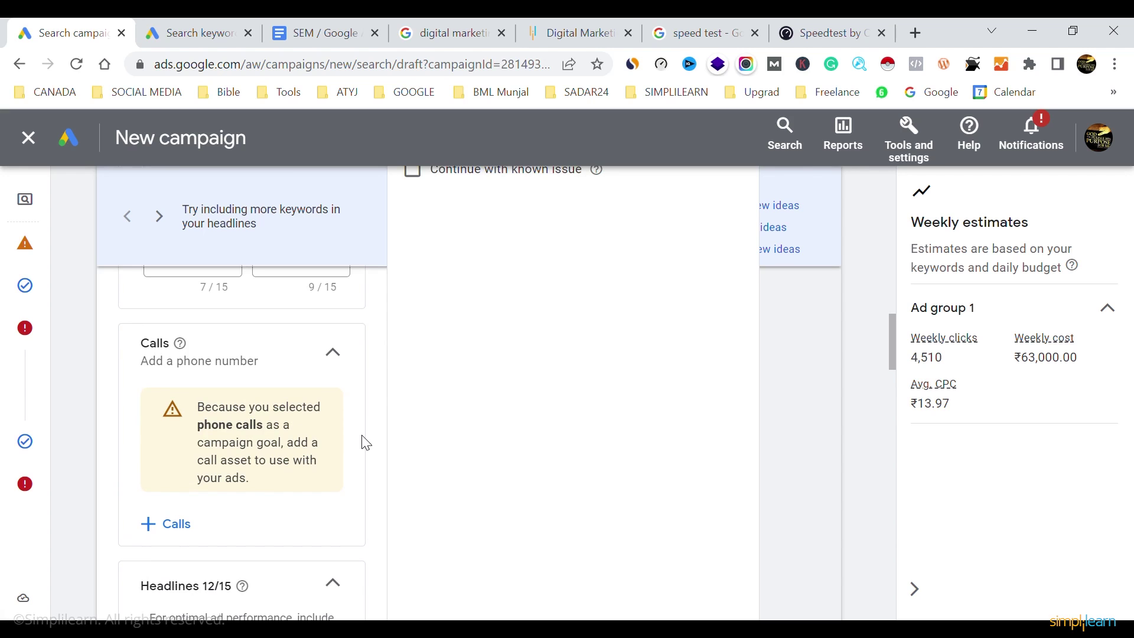
# Examine the first ad and its sitelinks in the Google results for "digital marketing course simplilearn"
pyautogui.click(425, 31)
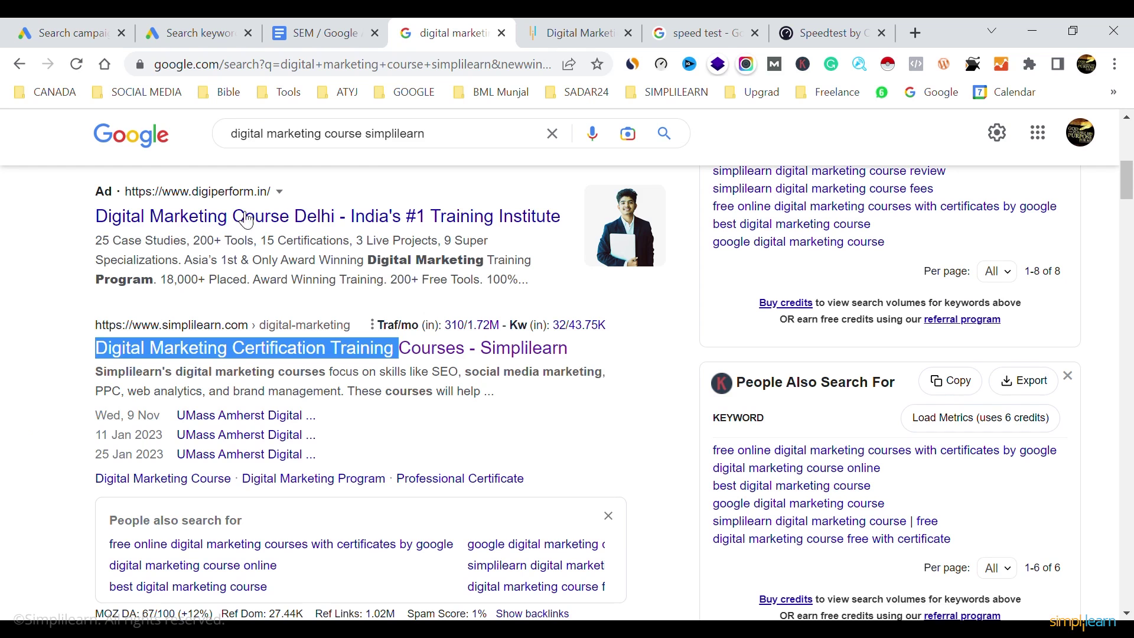
pyautogui.click(664, 332)
pyautogui.click(383, 357)
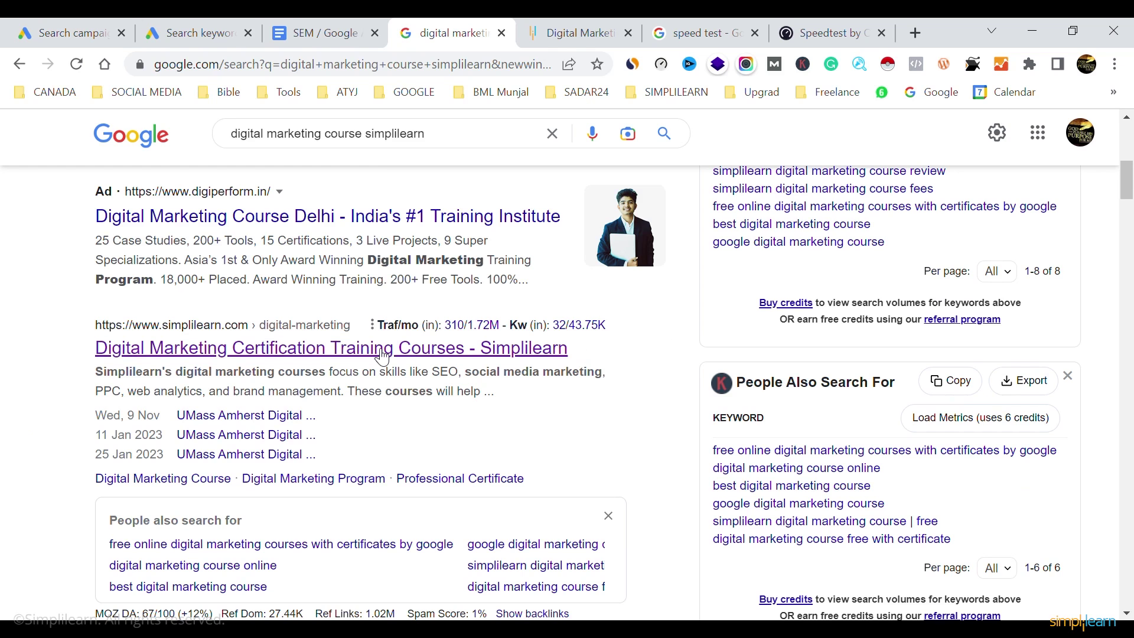
pyautogui.scroll(10, 381, 357)
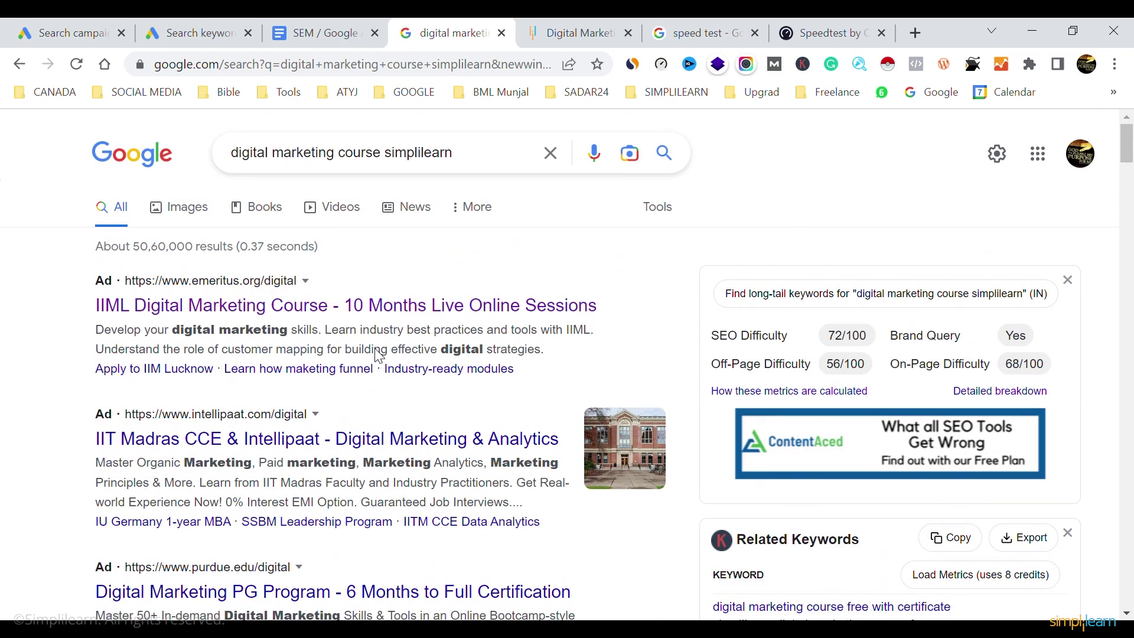
pyautogui.moveTo(564, 361); pyautogui.dragTo(81, 278)
pyautogui.click(40, 316)
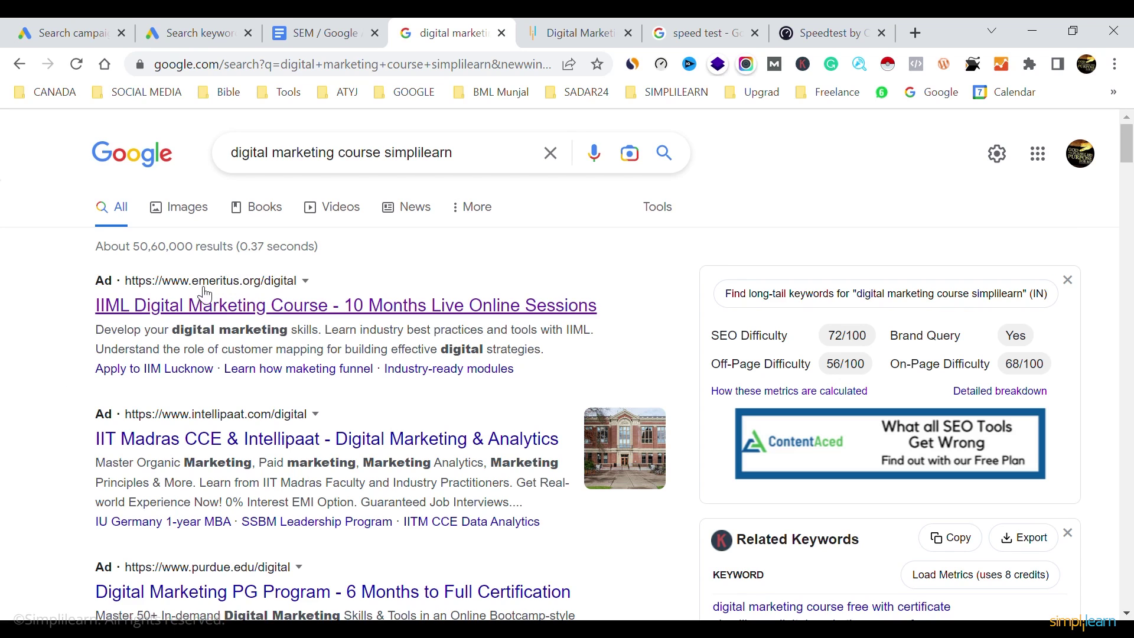
pyautogui.moveTo(93, 371); pyautogui.dragTo(55, 375)
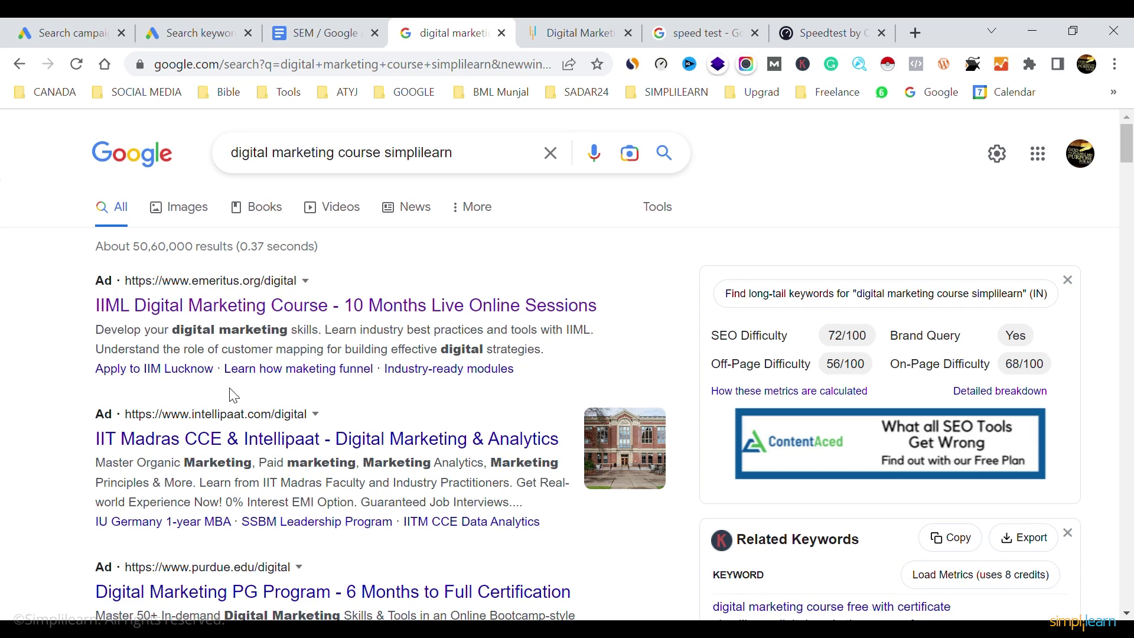
# Return to the Google Ads campaign draft, browse the existing sitelink assets and start creating new campaign-level sitelinks
pyautogui.click(97, 17)
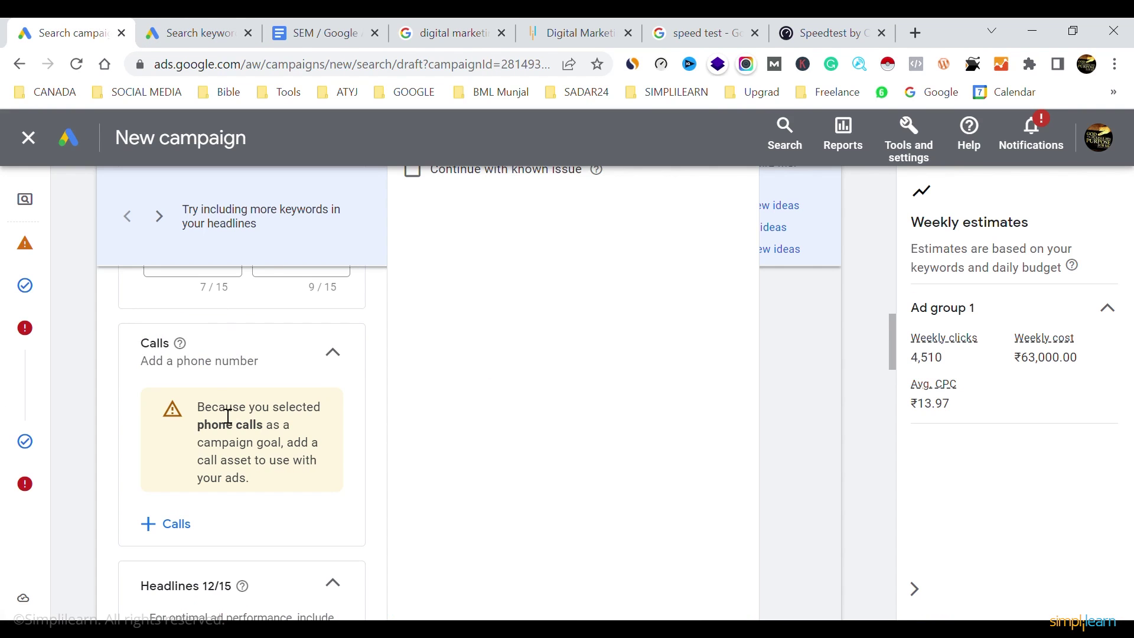
pyautogui.scroll(-1, 228, 416)
pyautogui.scroll(-20, 228, 415)
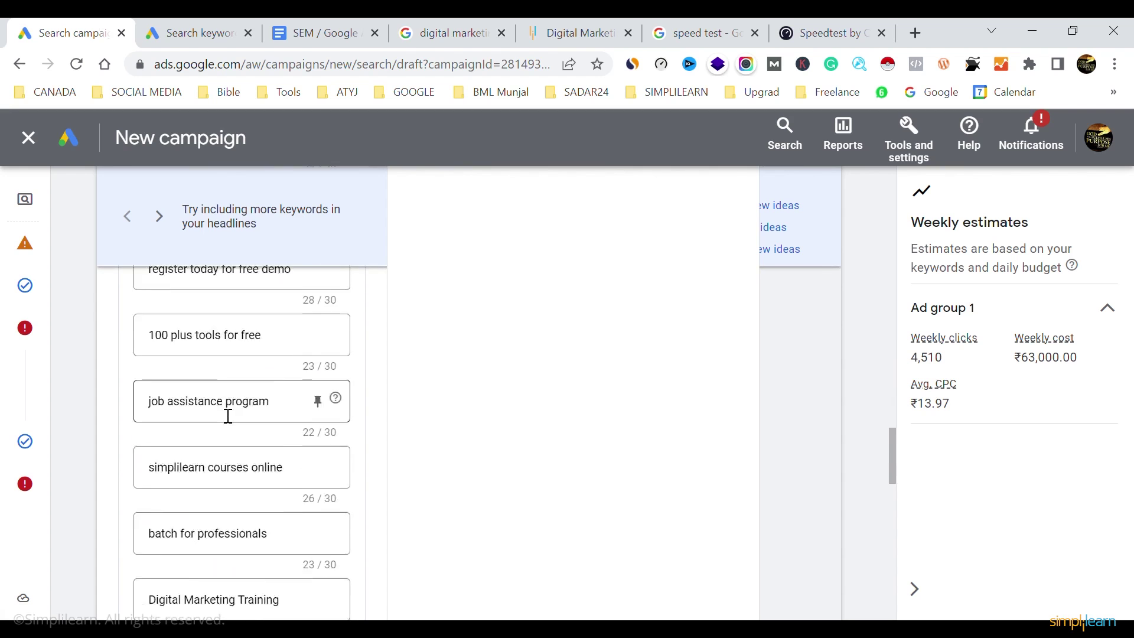
pyautogui.scroll(-10, 226, 416)
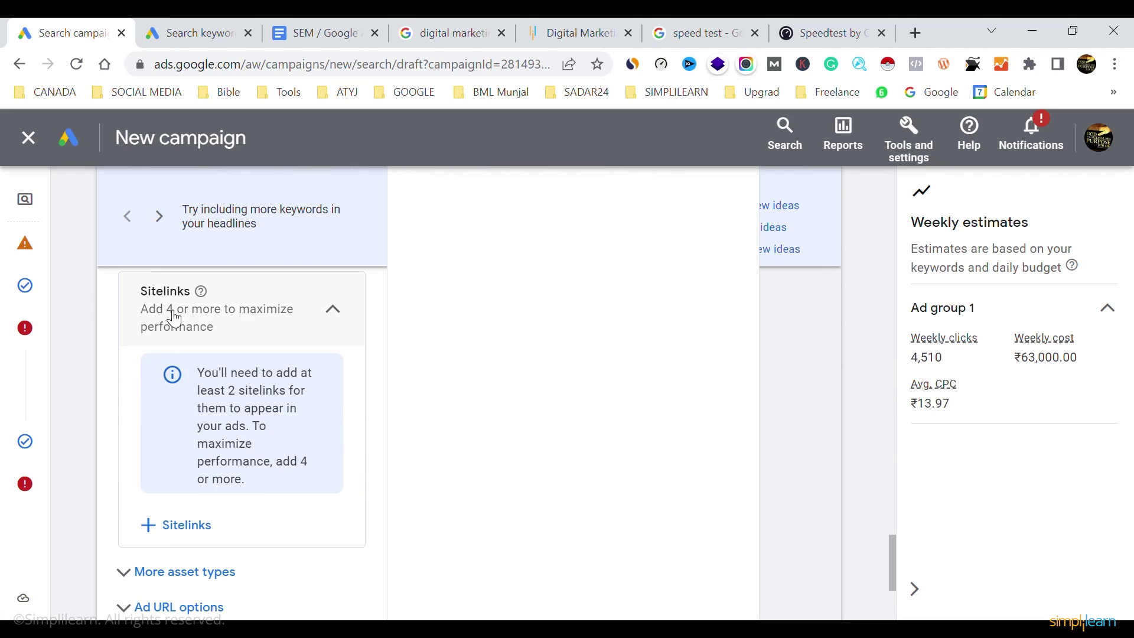
pyautogui.click(187, 527)
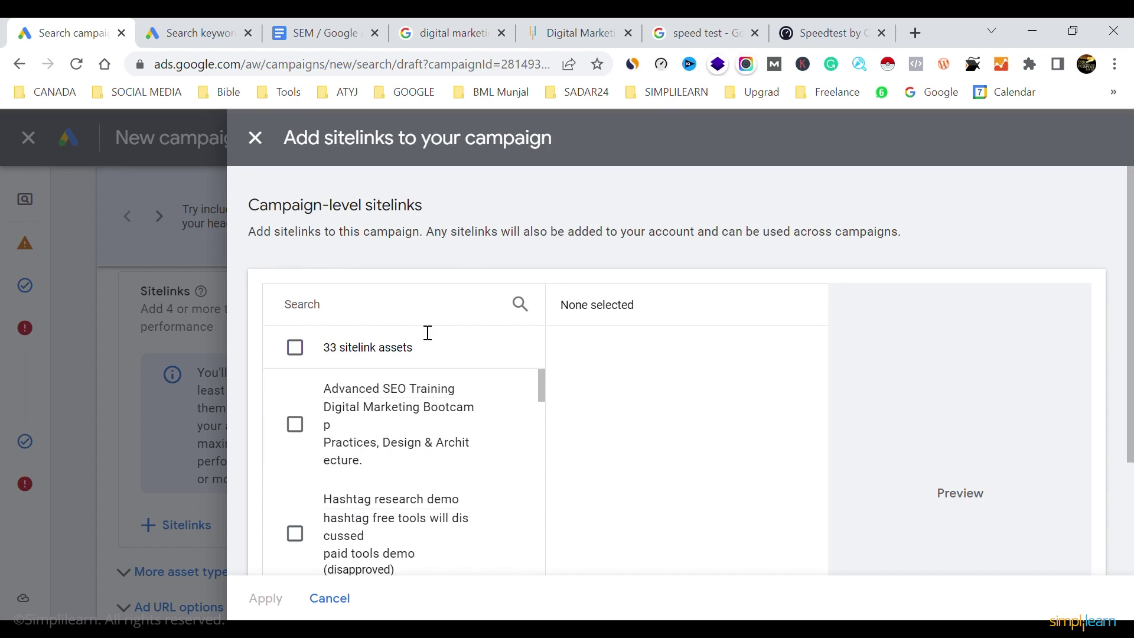
pyautogui.scroll(-10, 417, 496)
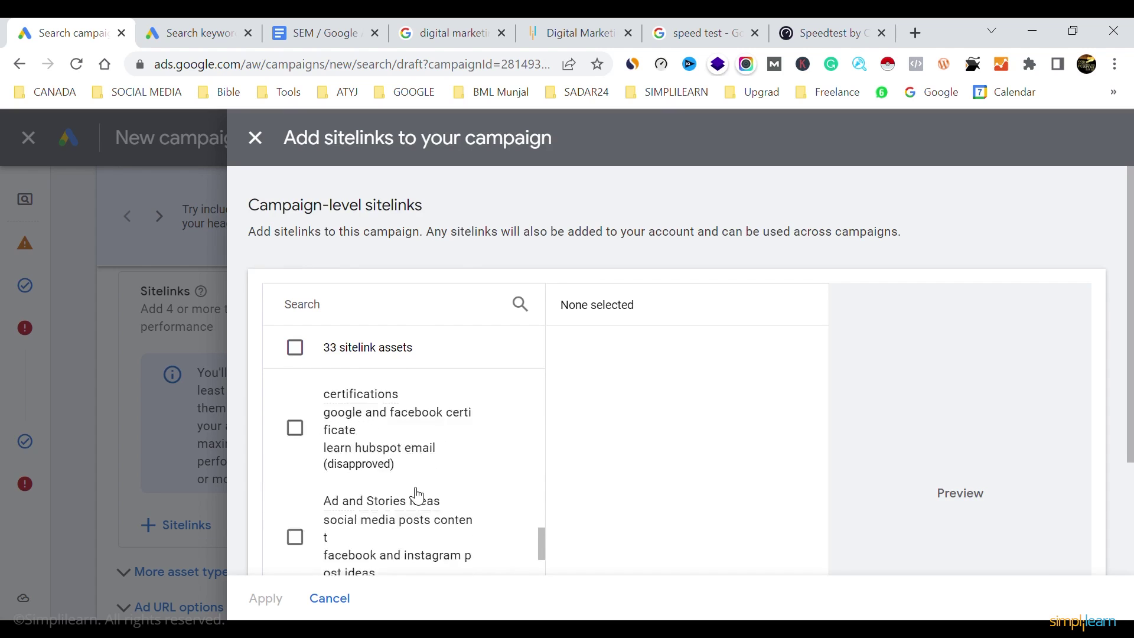
pyautogui.scroll(-2, 417, 496)
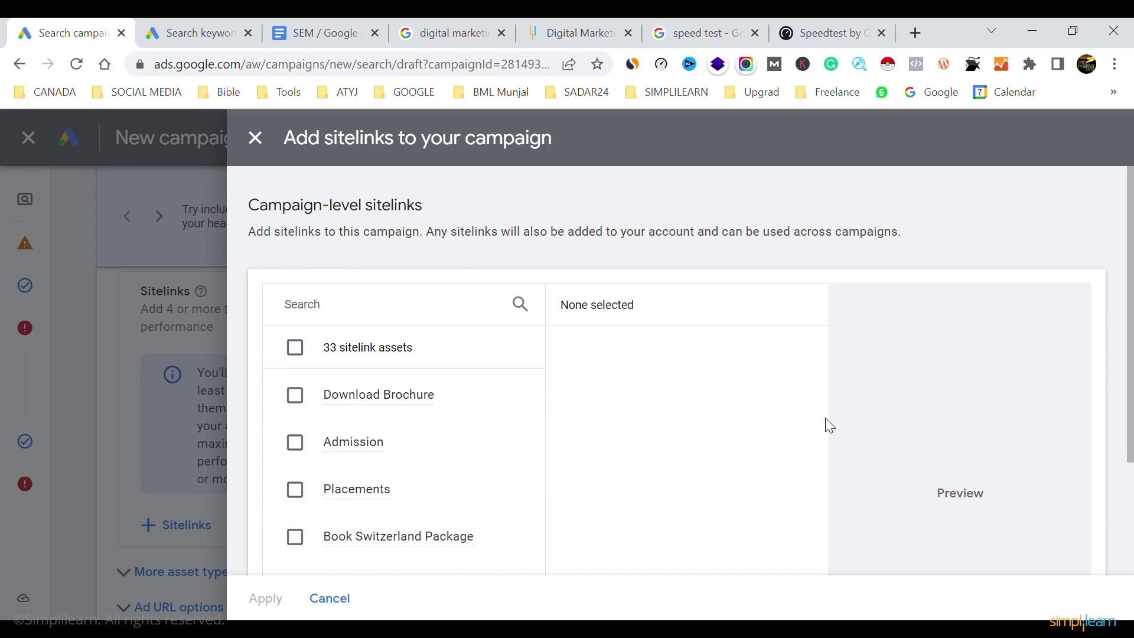
pyautogui.scroll(-3, 1117, 314)
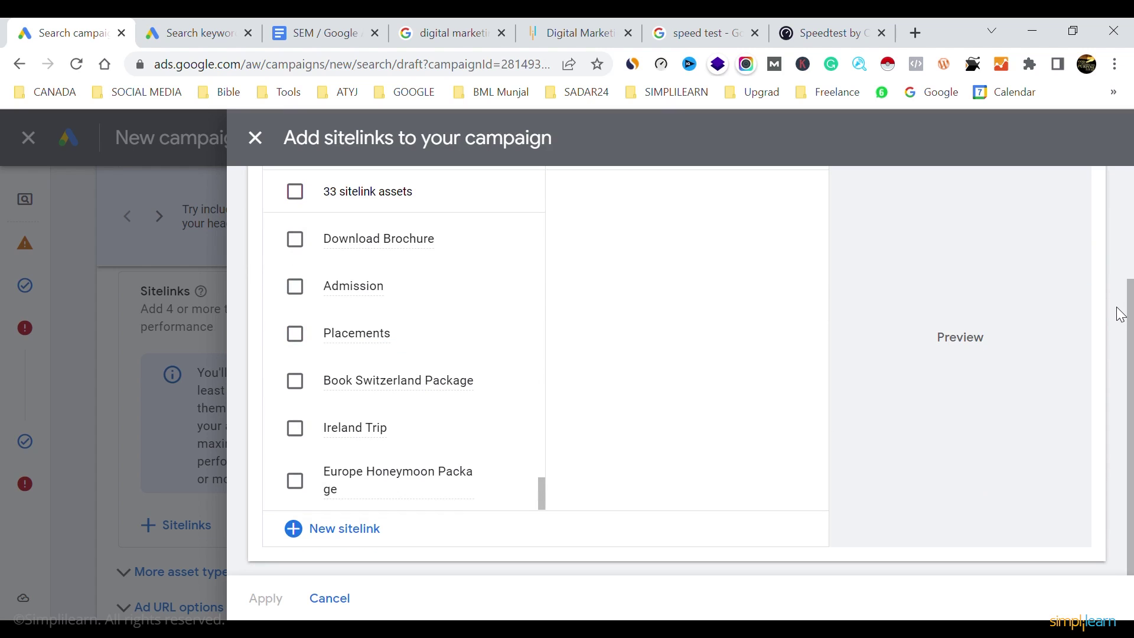
pyautogui.click(331, 536)
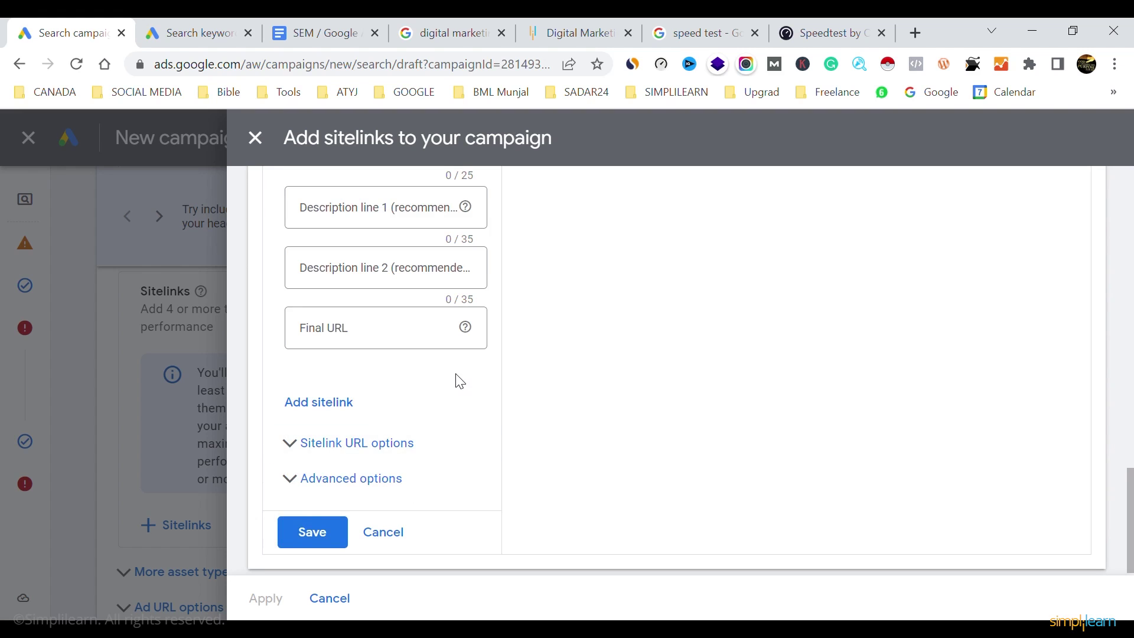
# Fill in sitelink 4 with the text "Download Brochure" and Simplilearn's digital-marketing page address extended with "/brochure" as its final URL
pyautogui.click(374, 290)
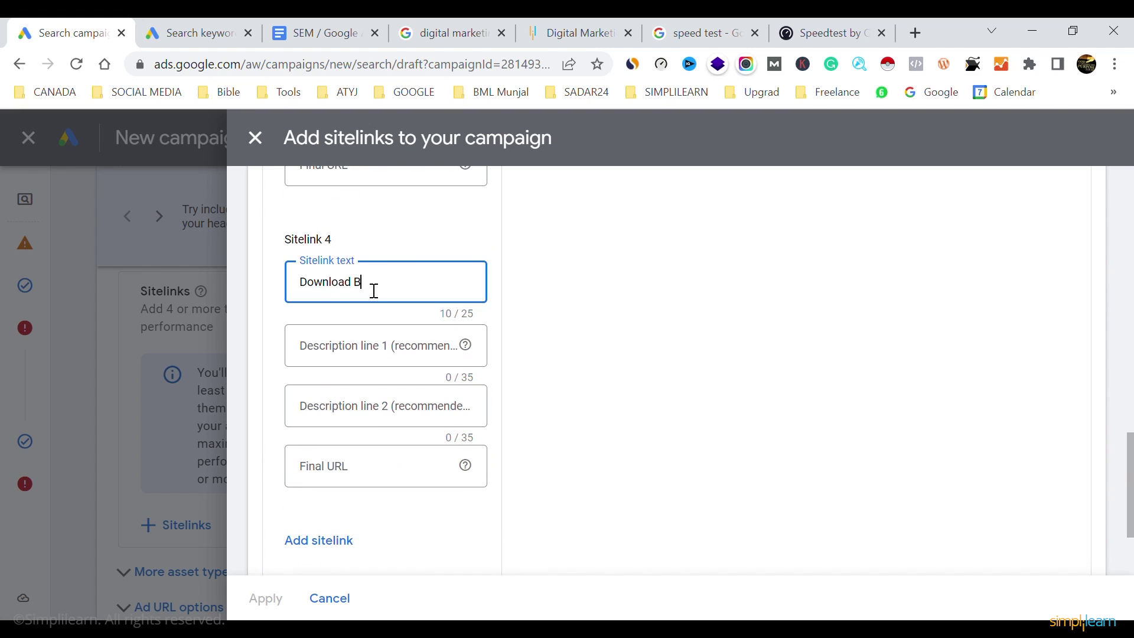
pyautogui.write('Download Brochure')
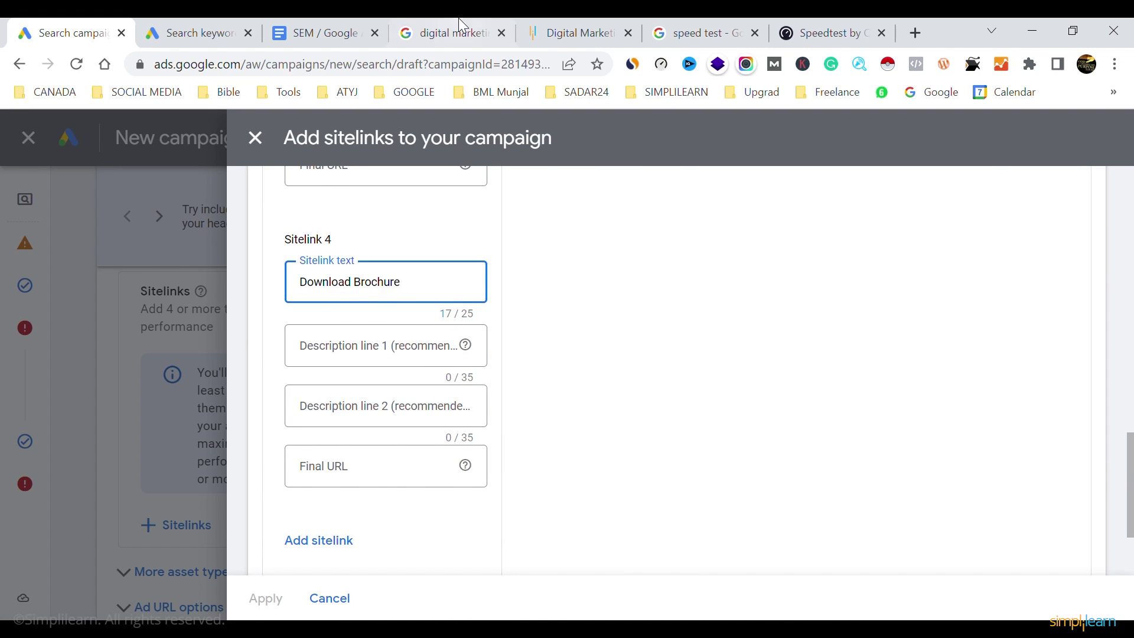
pyautogui.click(452, 18)
pyautogui.click(554, 17)
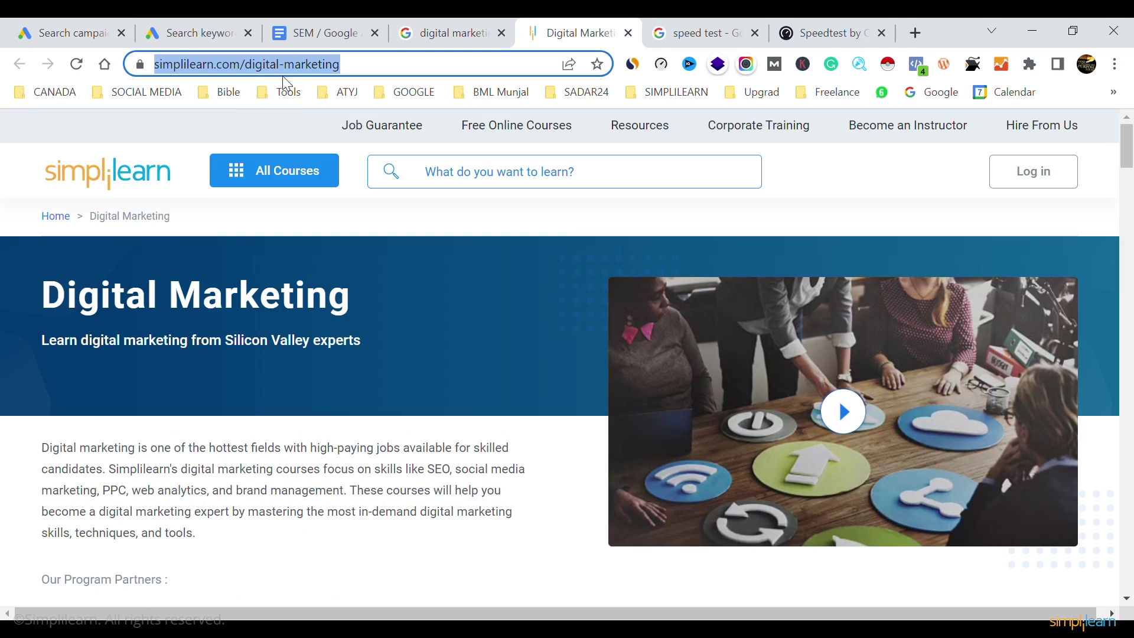
pyautogui.click(92, 26)
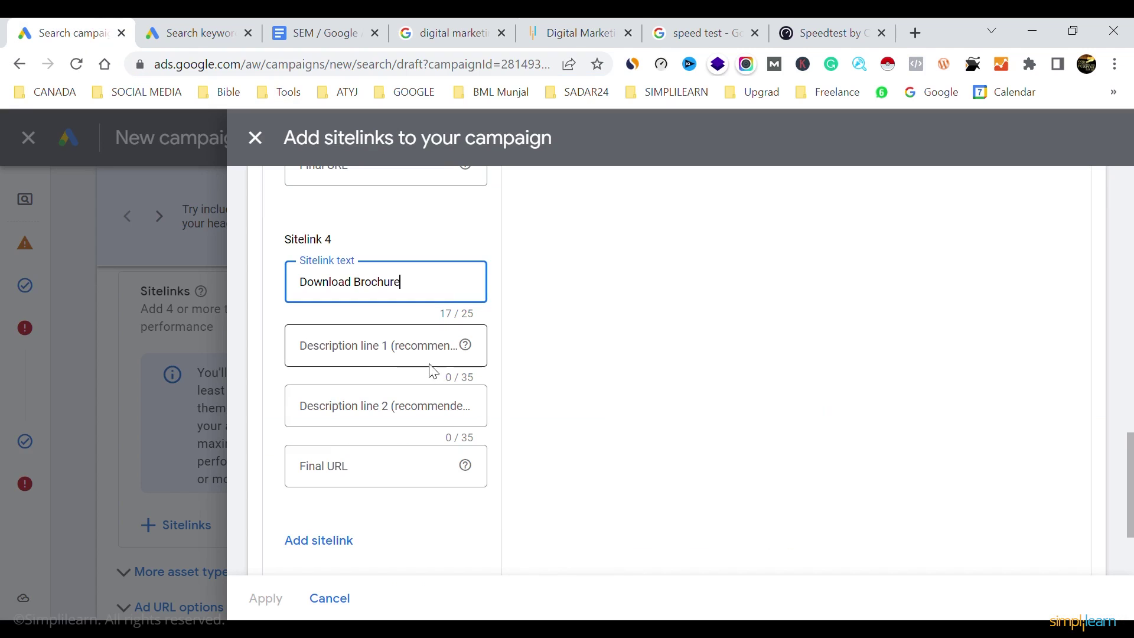
pyautogui.click(335, 477)
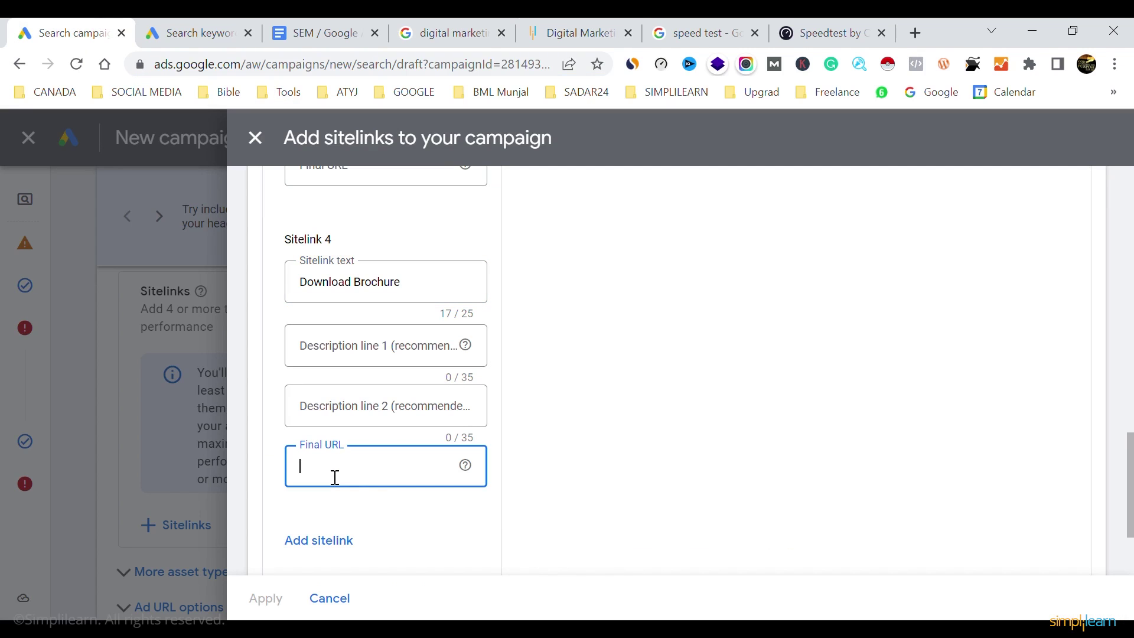
pyautogui.hotkey('ctrl', 'v')
pyautogui.write('/')
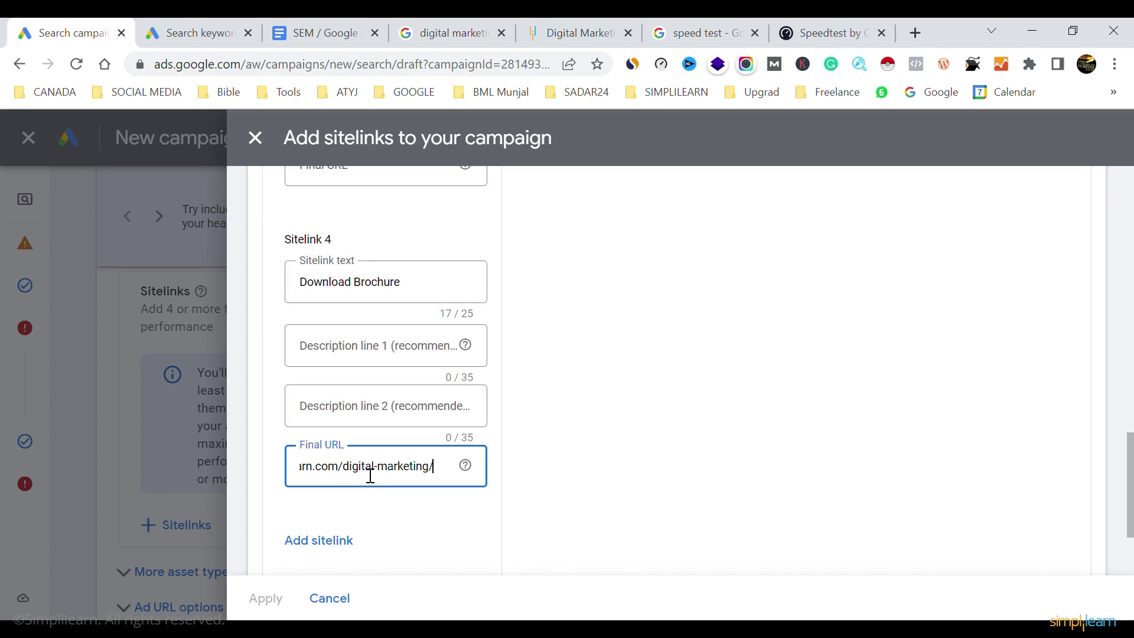
pyautogui.write('brochure')
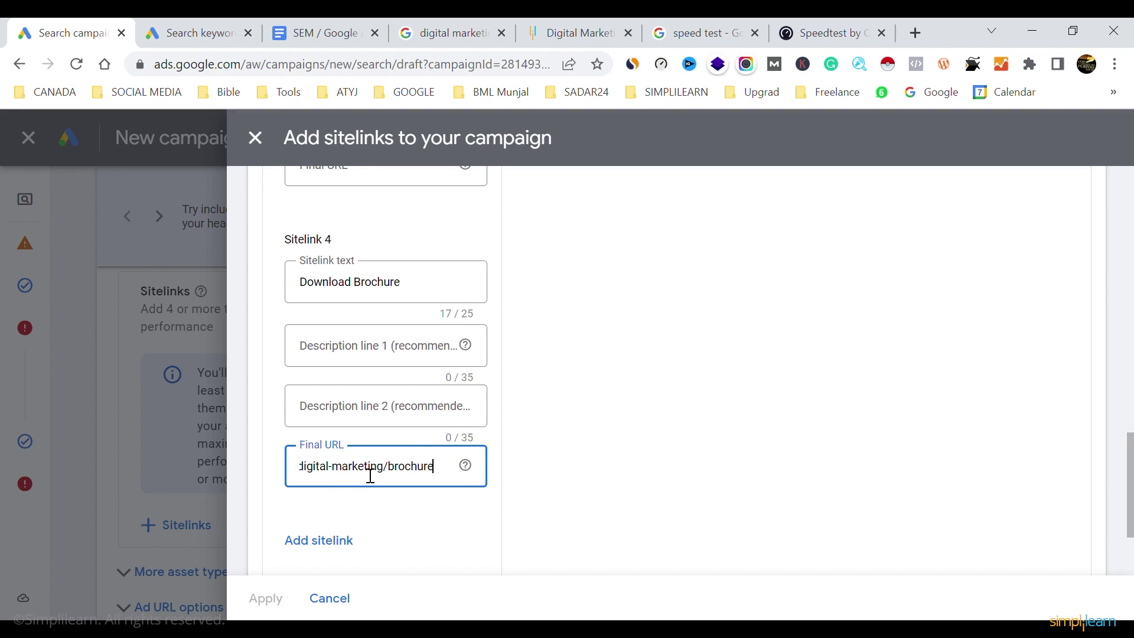
# Set the text of sitelink 1 to "Testimonials & Reviews"
pyautogui.moveTo(463, 471); pyautogui.dragTo(404, 478)
pyautogui.tripleClick(404, 476)
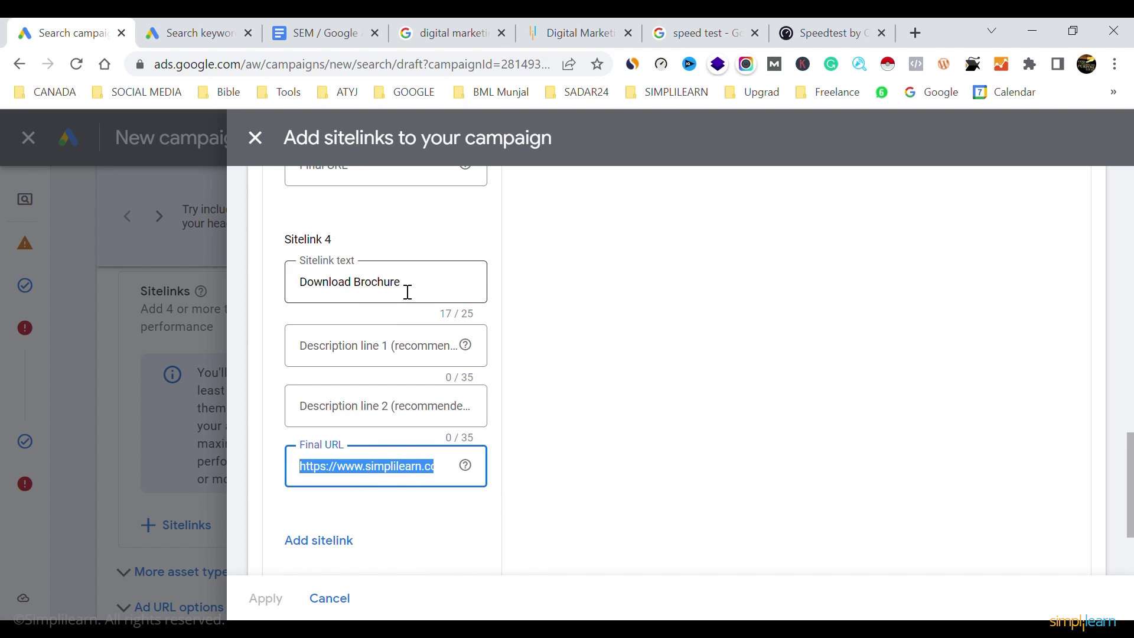
pyautogui.scroll(7, 398, 370)
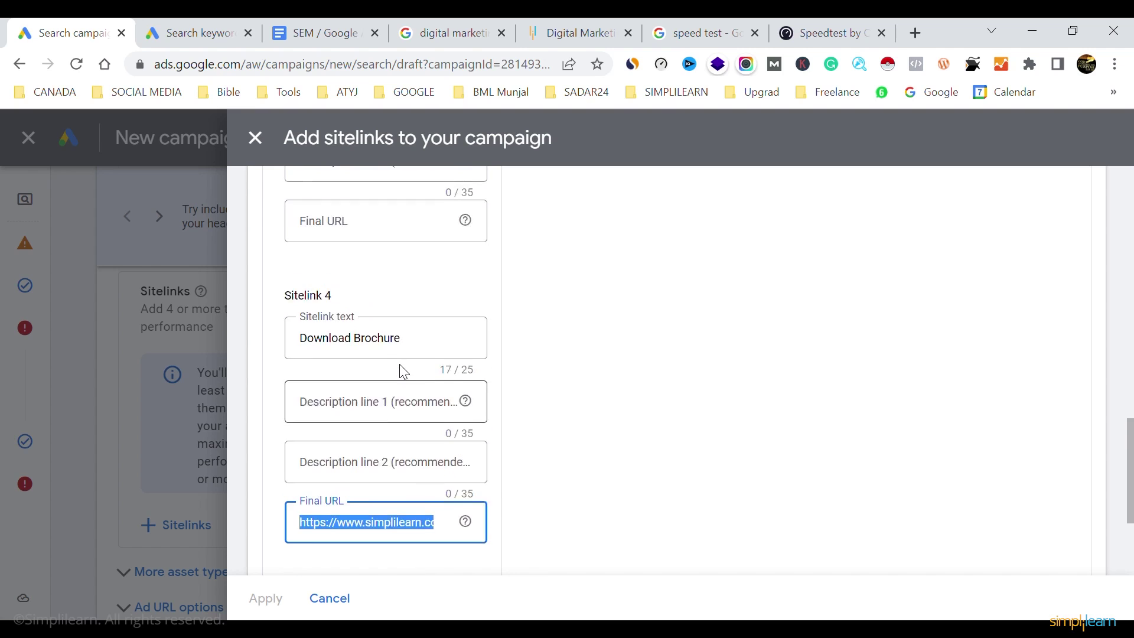
pyautogui.scroll(6, 404, 371)
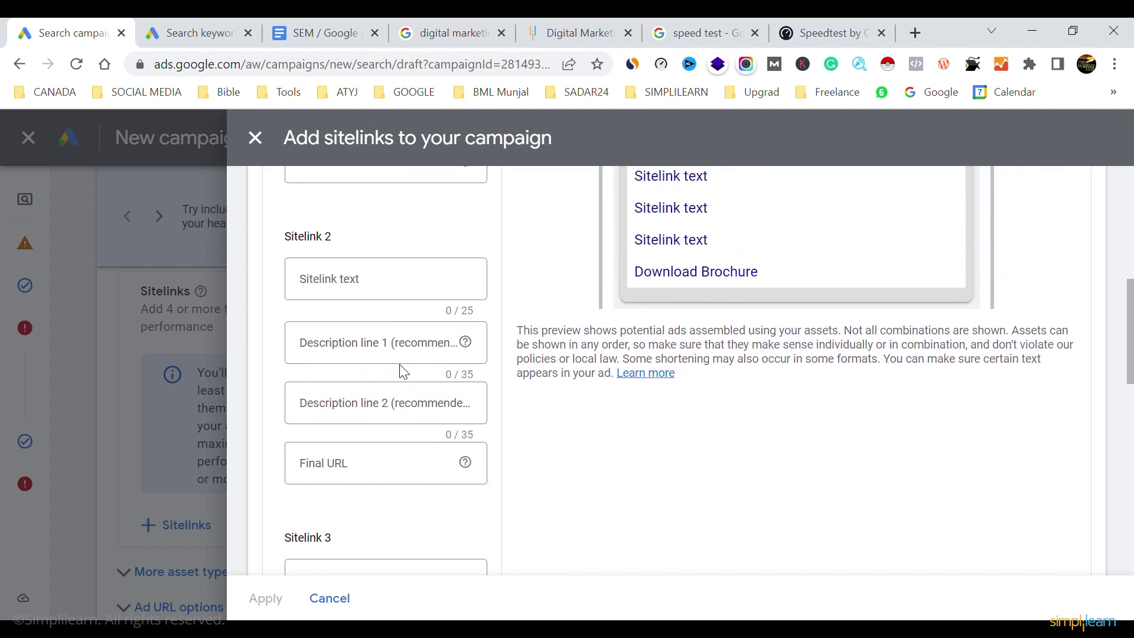
pyautogui.scroll(2, 405, 371)
pyautogui.click(378, 313)
pyautogui.write('T')
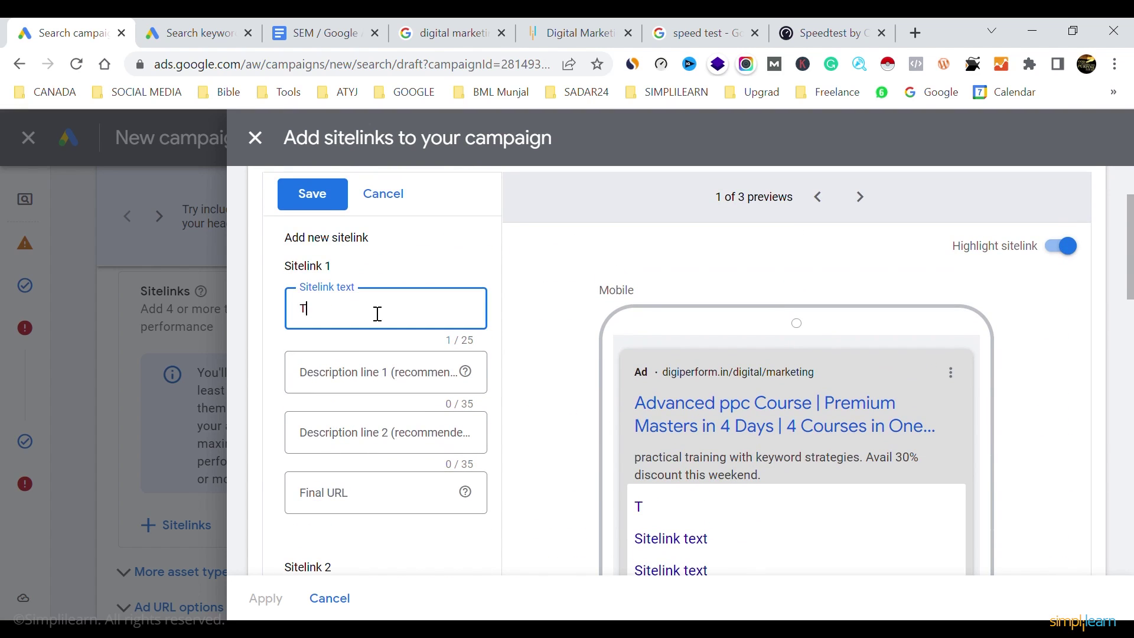
pyautogui.write('estimon')
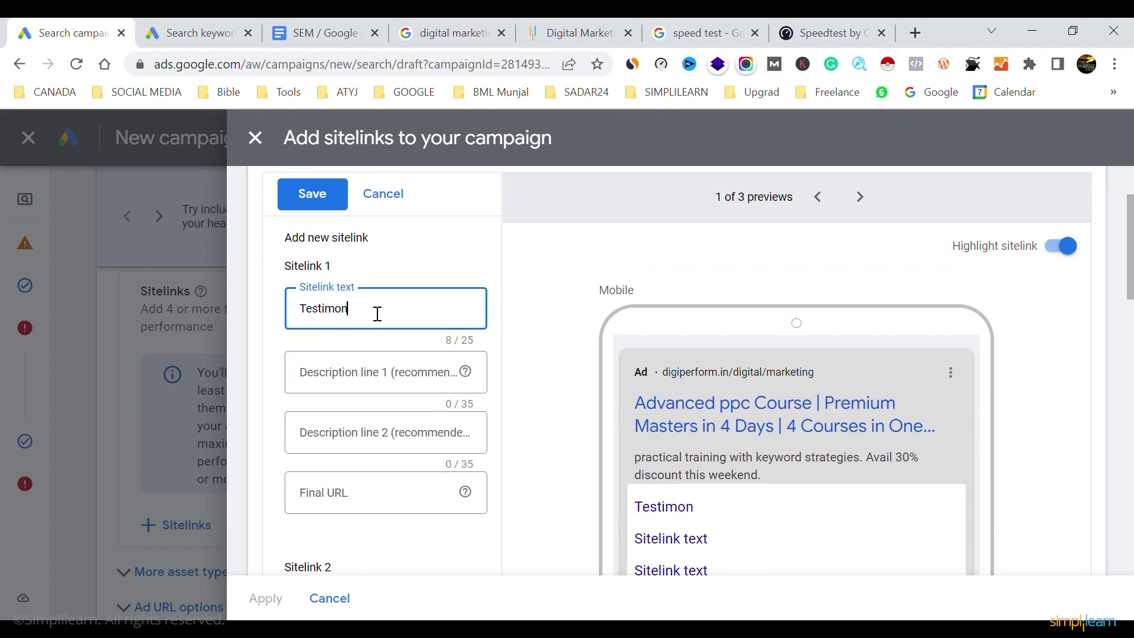
pyautogui.write('ials & Revi')
pyautogui.write('ews')
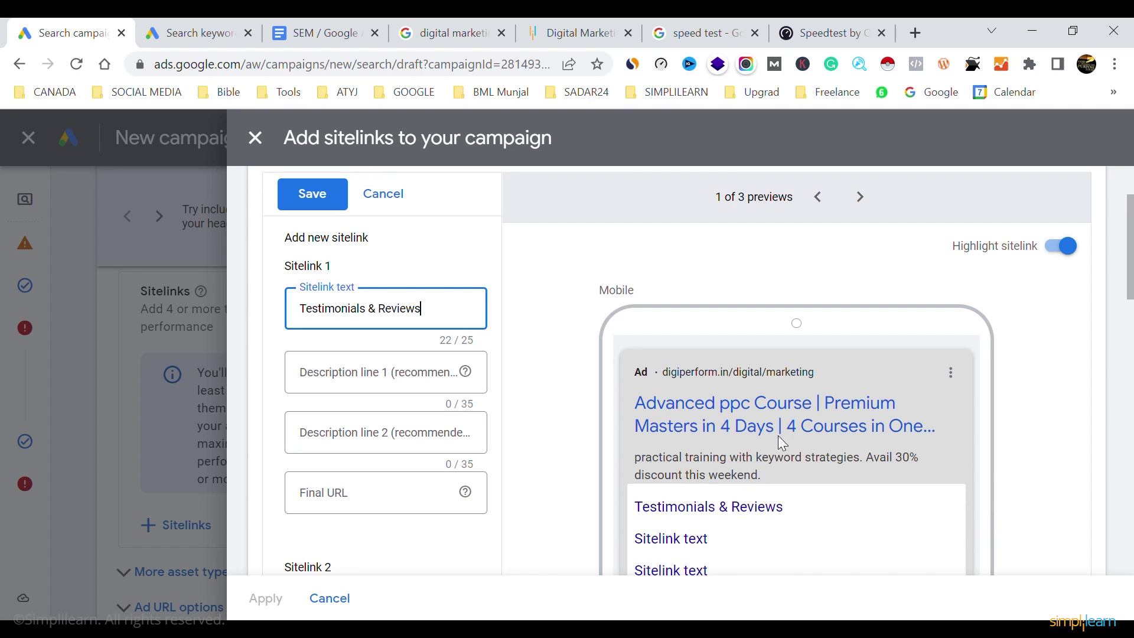
# Check the other ad previews and set sitelink 1's final URL to Simplilearn's digital-marketing page address extended with "/reviews"
pyautogui.click(868, 207)
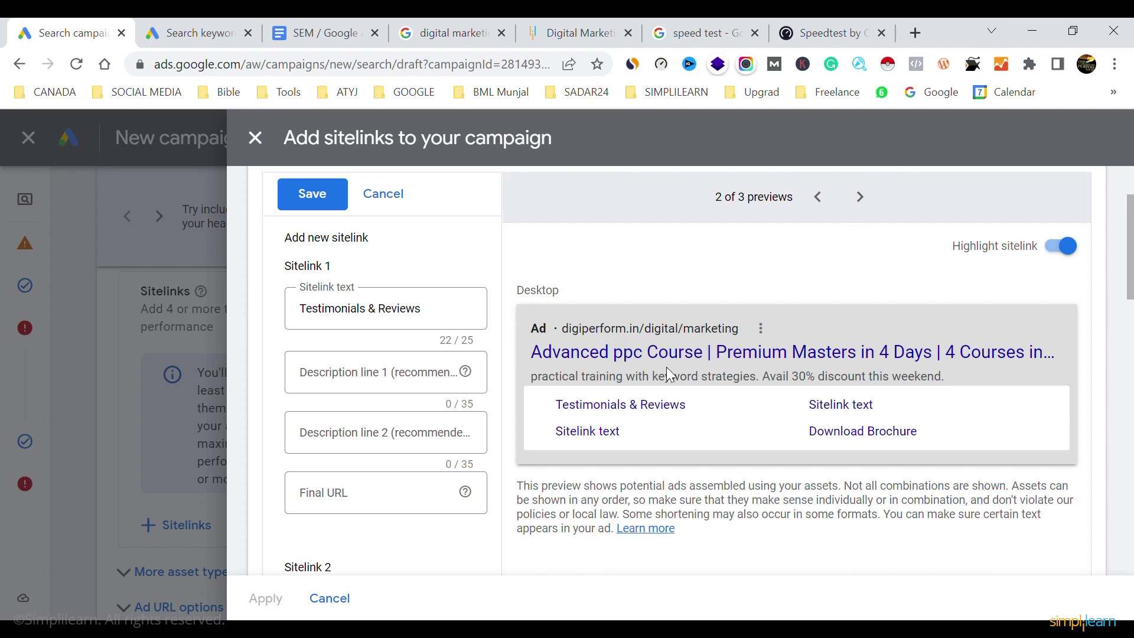
pyautogui.click(867, 199)
pyautogui.click(902, 203)
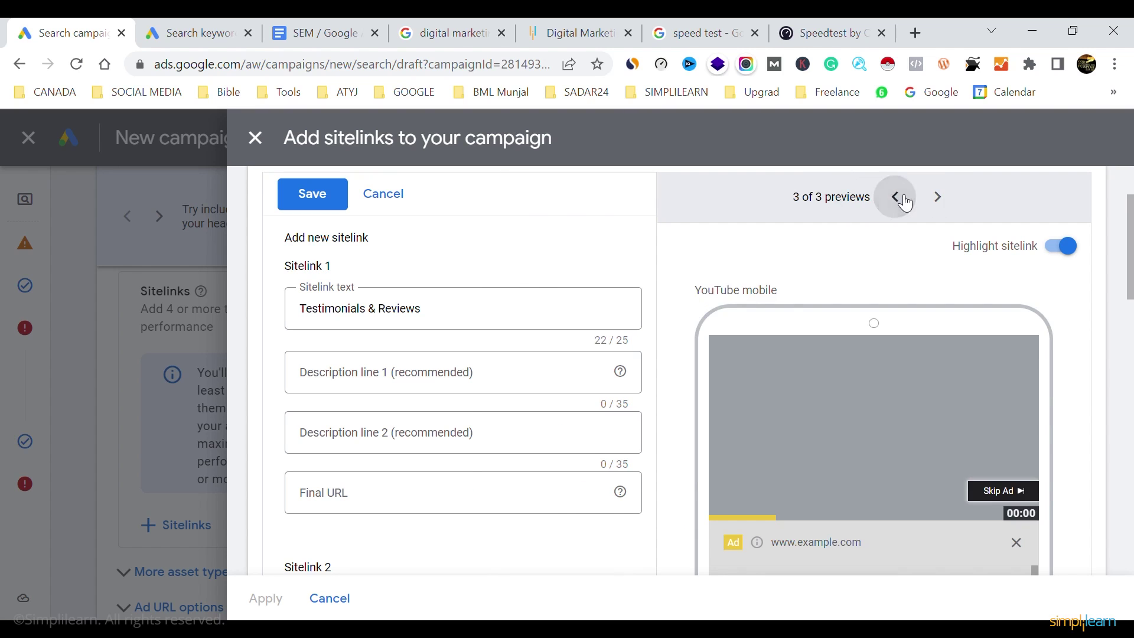
pyautogui.click(371, 503)
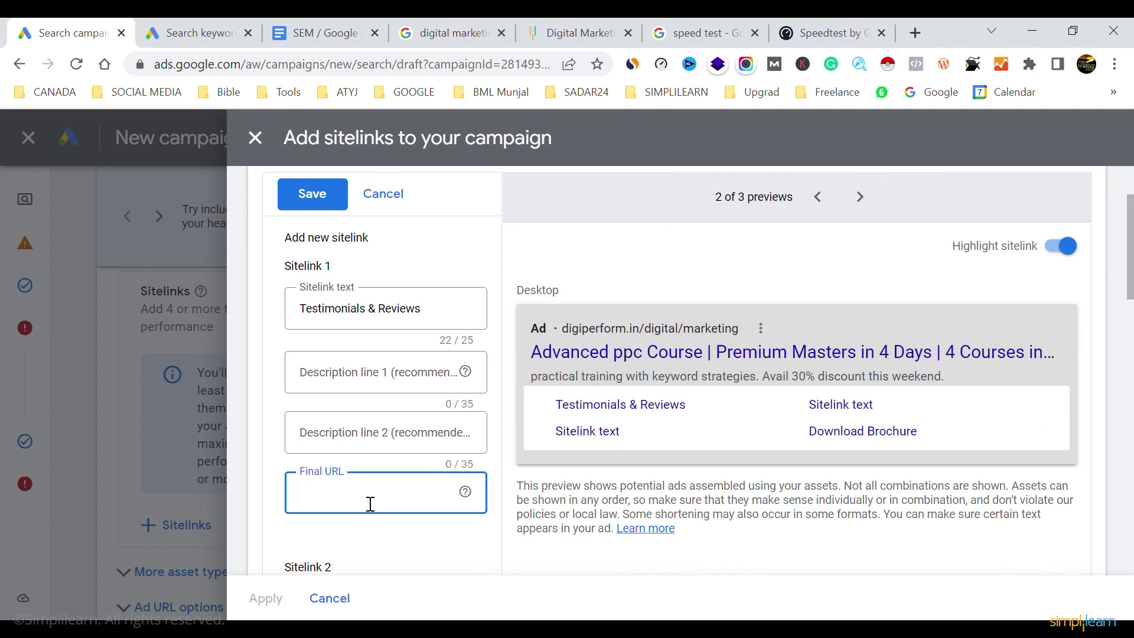
pyautogui.hotkey('ctrl', 'v')
pyautogui.write('/rev')
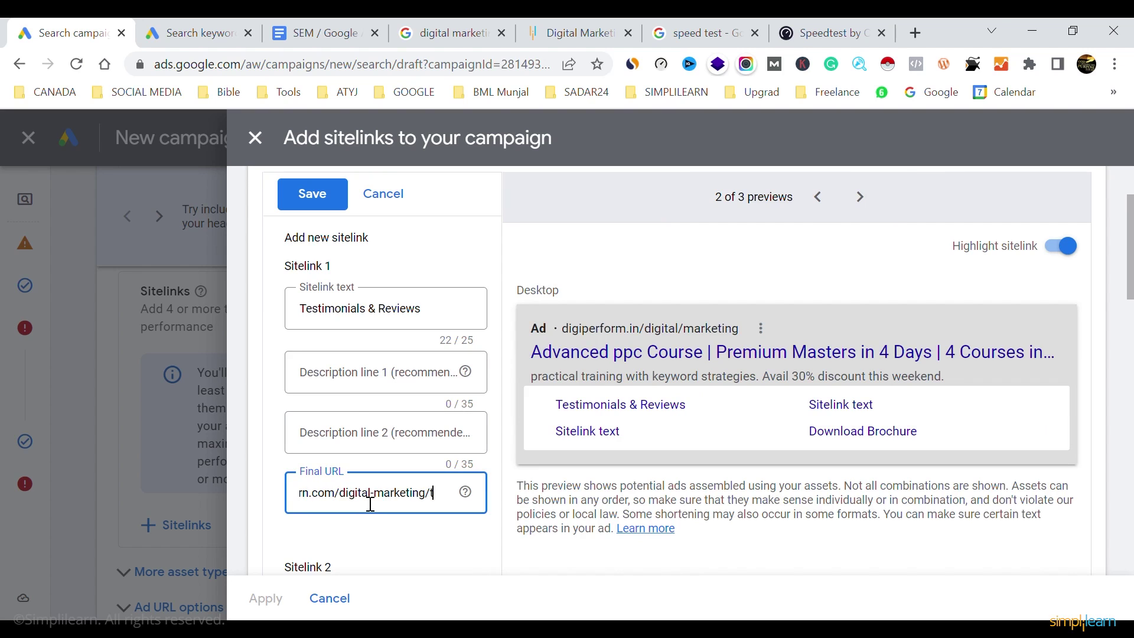
pyautogui.write('iews')
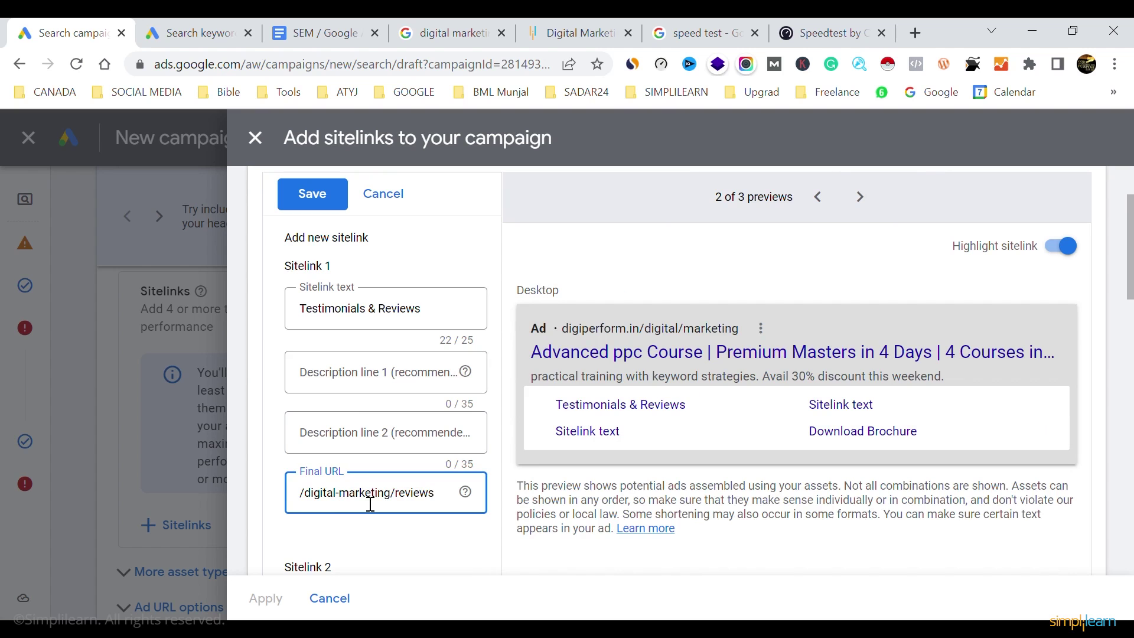
# Glance at the Google results for comparison and set the text of sitelink 2 to "Fees Structure"
pyautogui.scroll(-1, 405, 539)
pyautogui.scroll(-3, 405, 538)
pyautogui.click(355, 438)
pyautogui.click(452, 34)
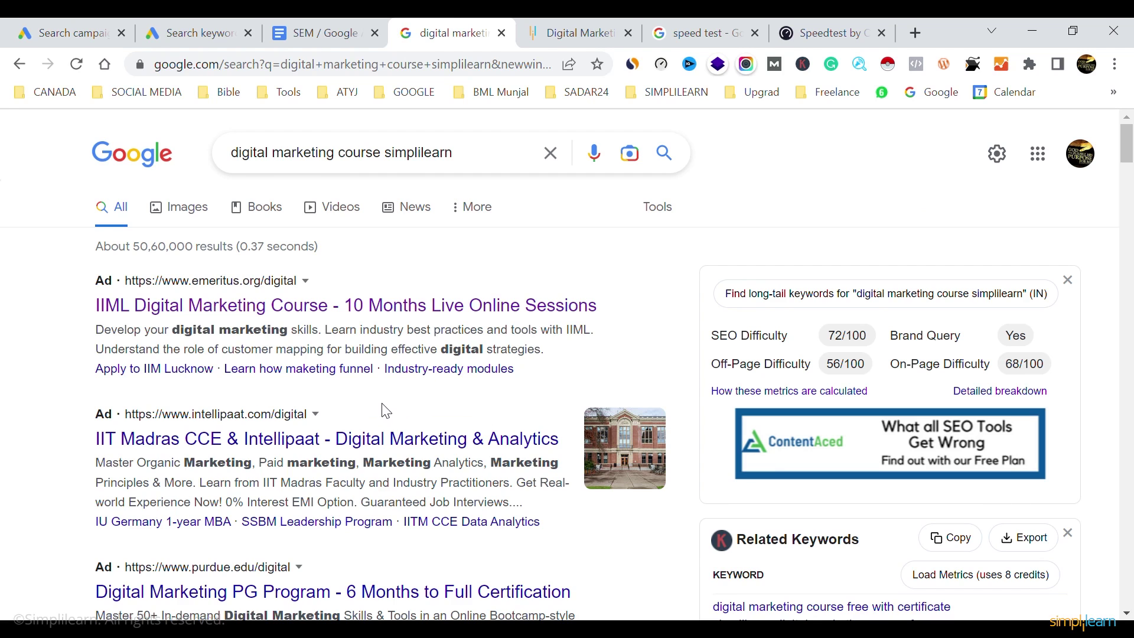
pyautogui.click(115, 26)
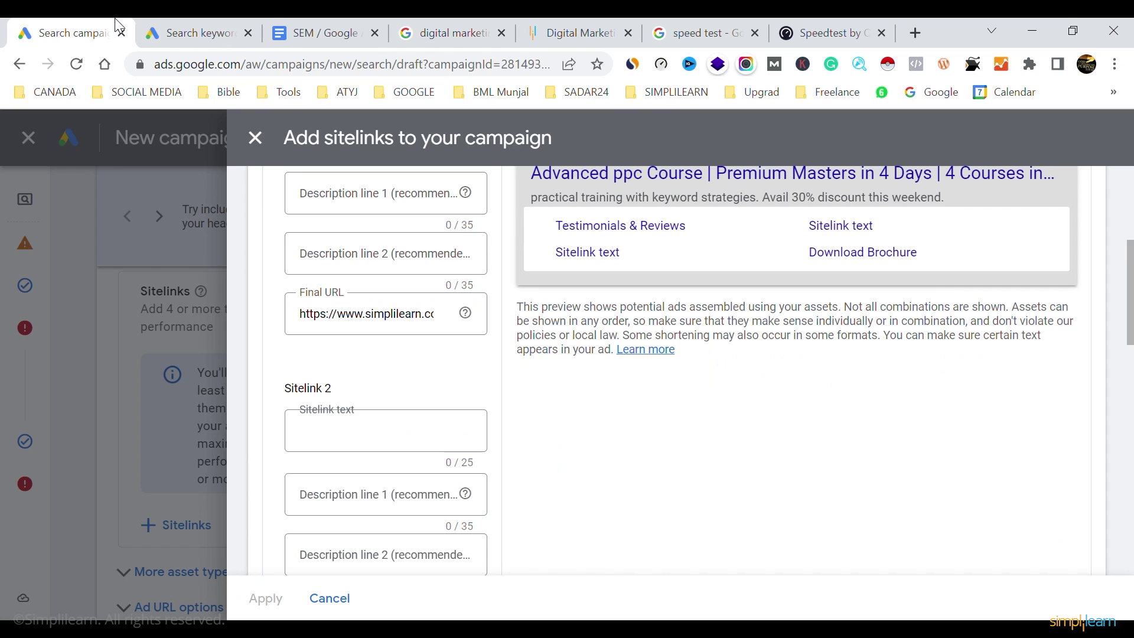
pyautogui.write('F')
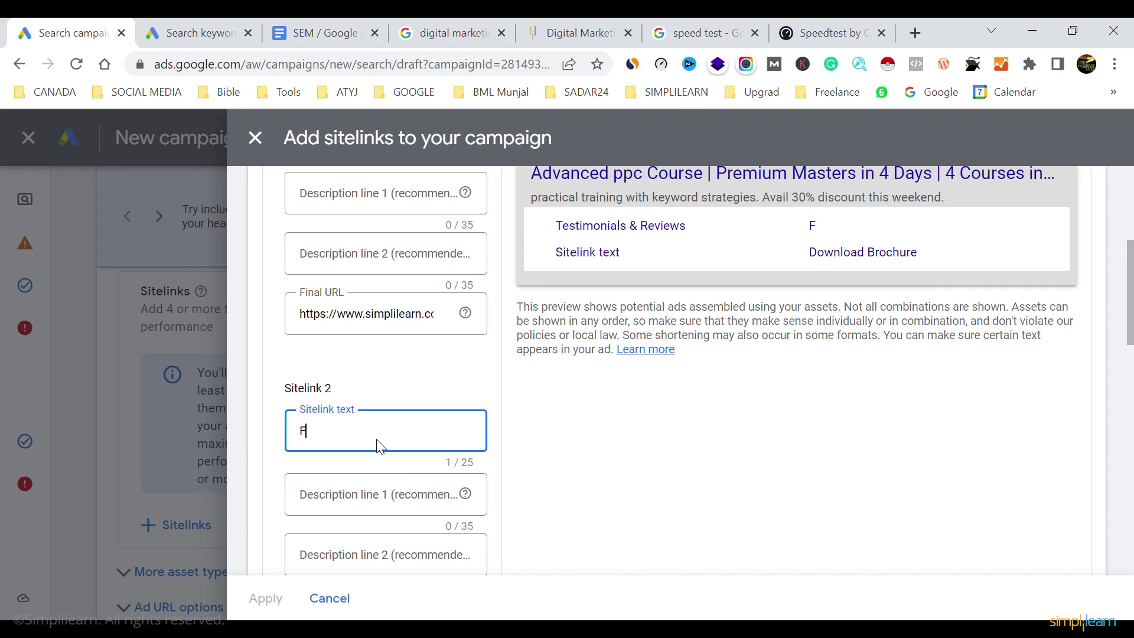
pyautogui.write('ees Structure')
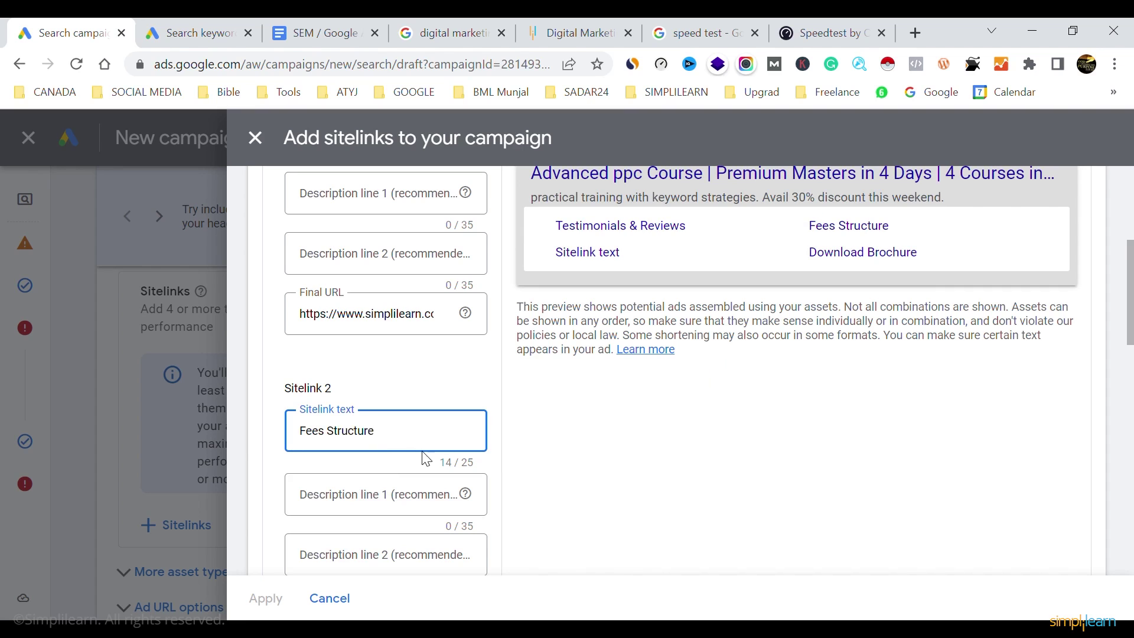
# Set sitelink 2's final URL to Simplilearn's digital-marketing page address extended with "/fees"
pyautogui.scroll(-2, 427, 459)
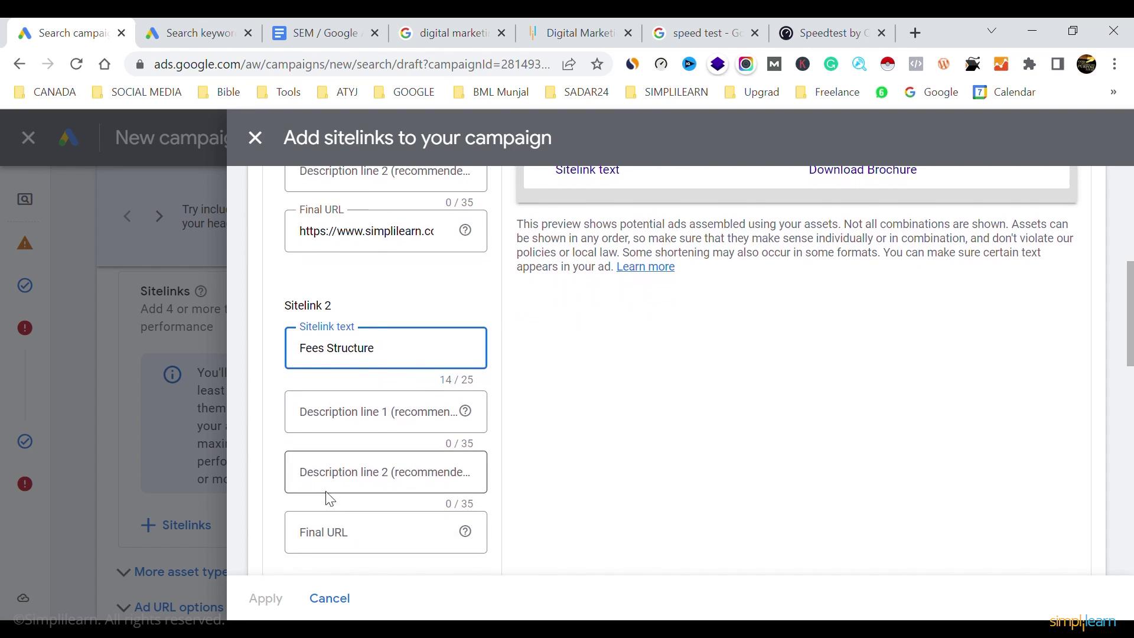
pyautogui.click(359, 538)
pyautogui.hotkey('ctrl', 'v')
pyautogui.write('/')
pyautogui.write('fees')
pyautogui.moveTo(354, 538); pyautogui.dragTo(653, 435)
pyautogui.click(658, 438)
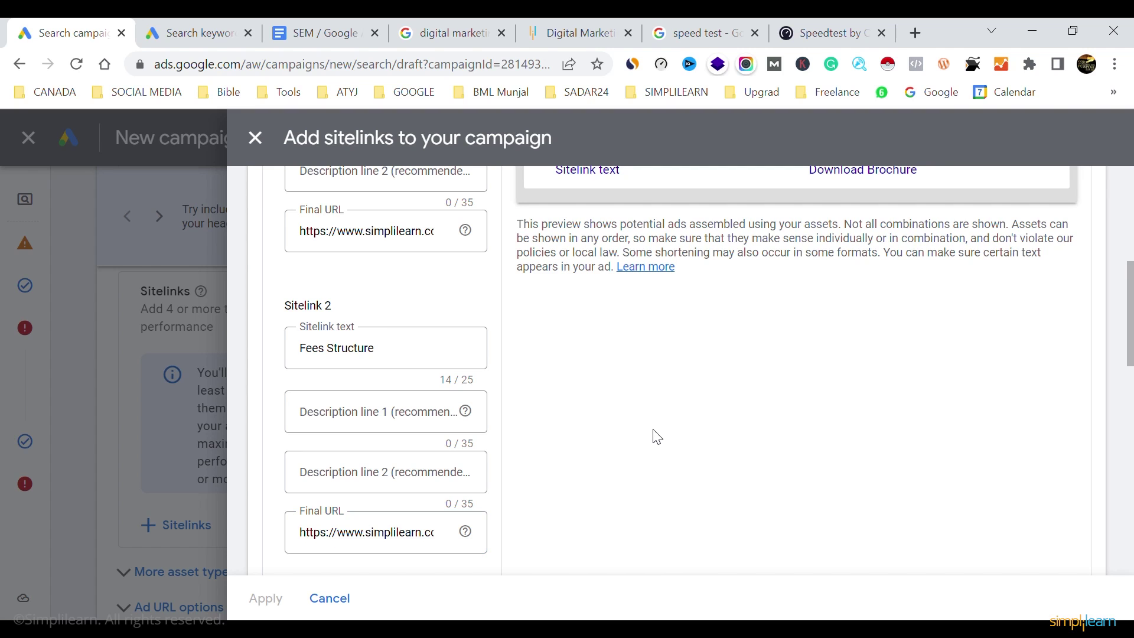
# Fill in sitelink 3 with the text "Tools & certificates" and Simplilearn's digital-marketing page address extended with "/tools" as its final URL
pyautogui.scroll(-4, 657, 437)
pyautogui.click(400, 440)
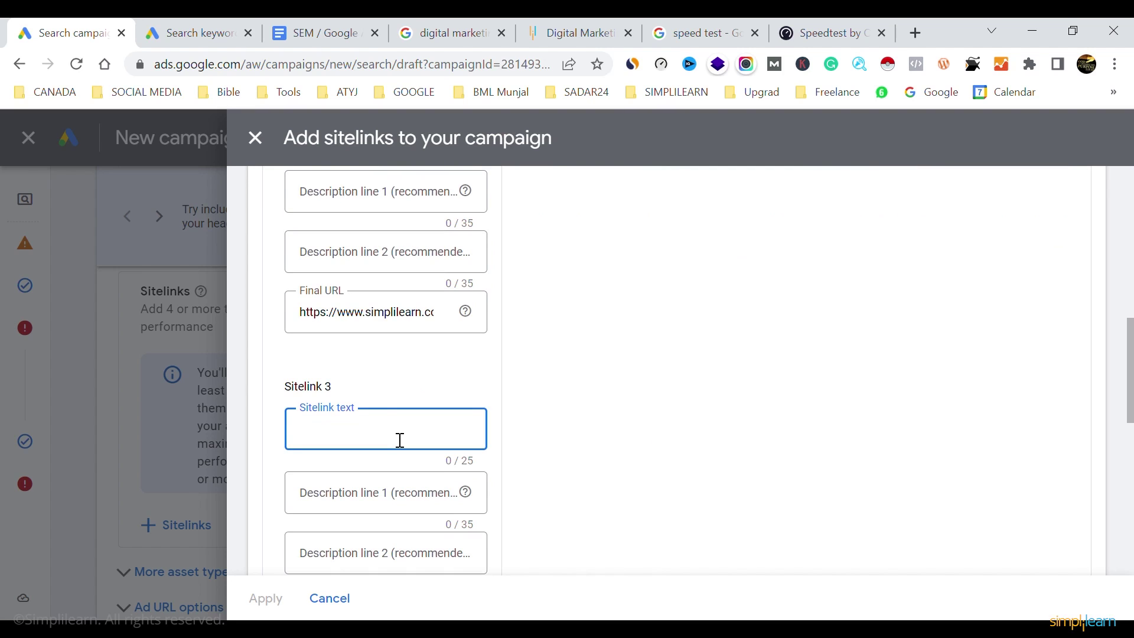
pyautogui.write('Tools & certific')
pyautogui.write('ates')
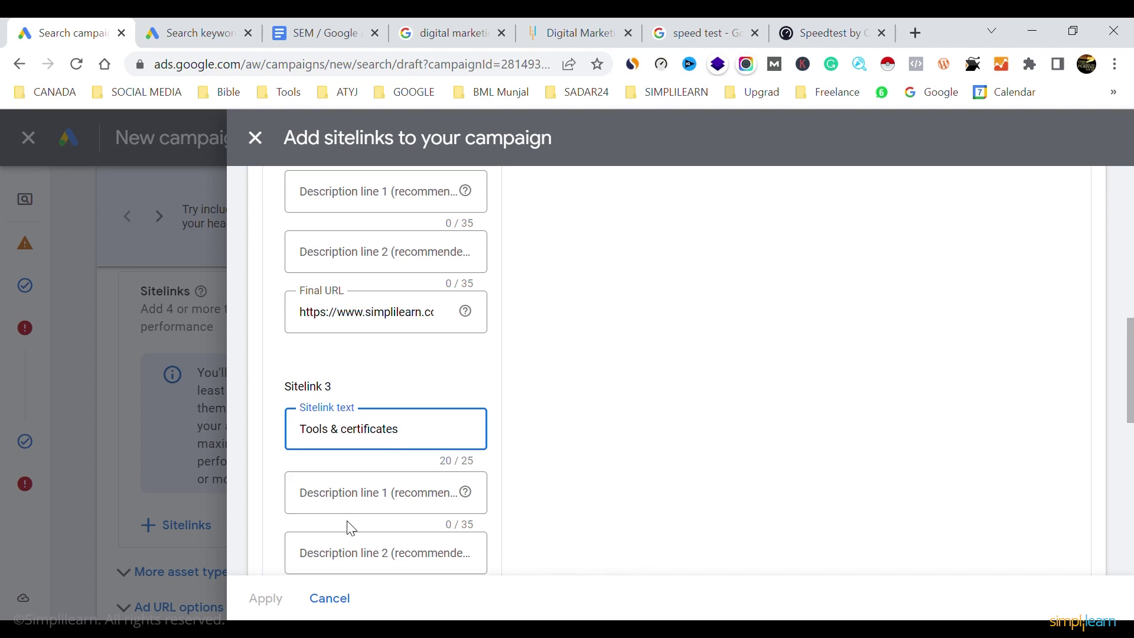
pyautogui.scroll(-2, 351, 529)
pyautogui.click(336, 562)
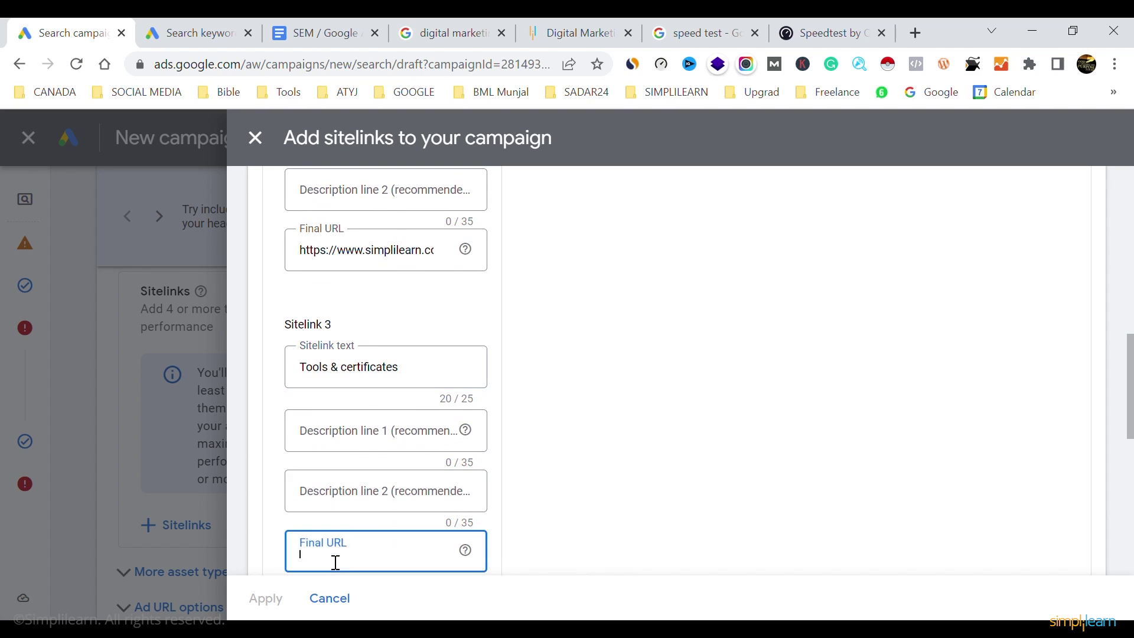
pyautogui.hotkey('ctrl', 'v')
pyautogui.write('/')
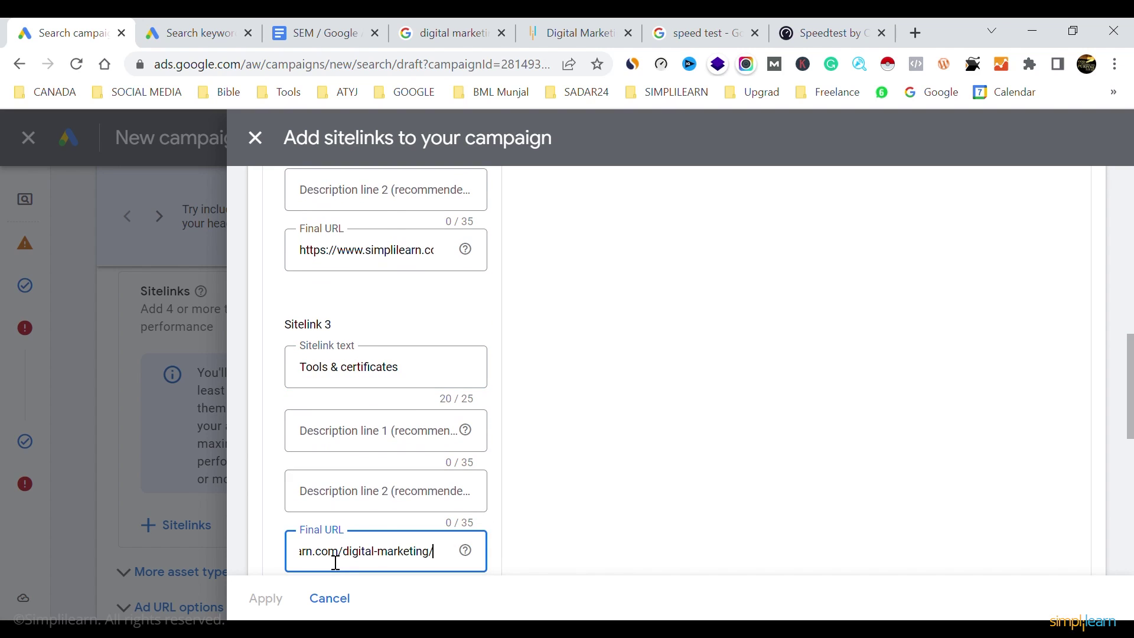
pyautogui.write('tools')
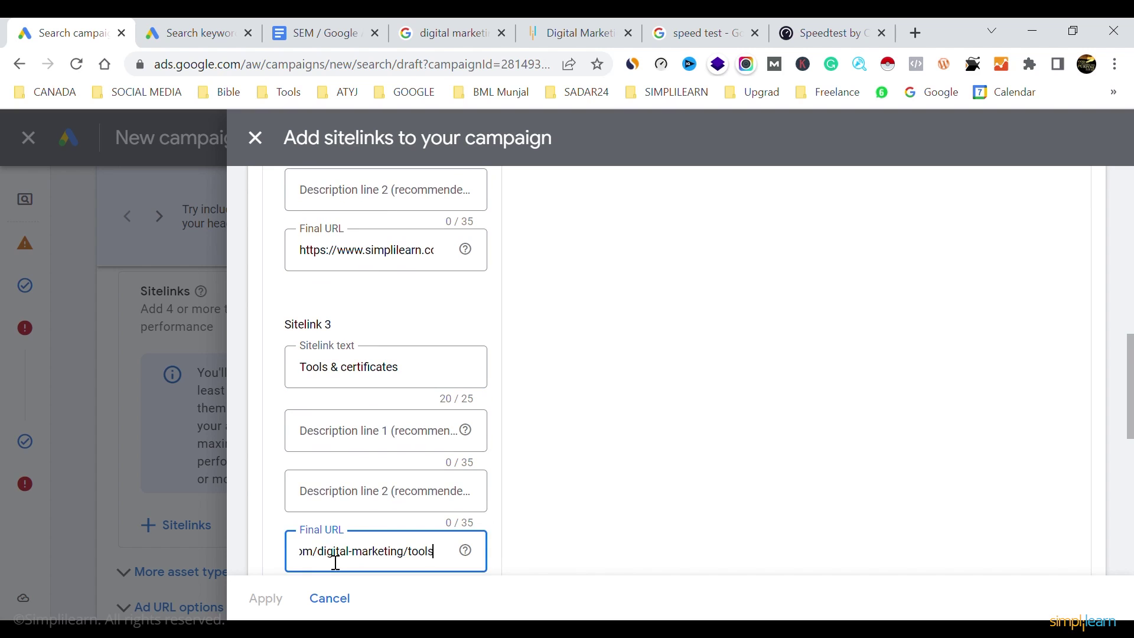
pyautogui.click(594, 498)
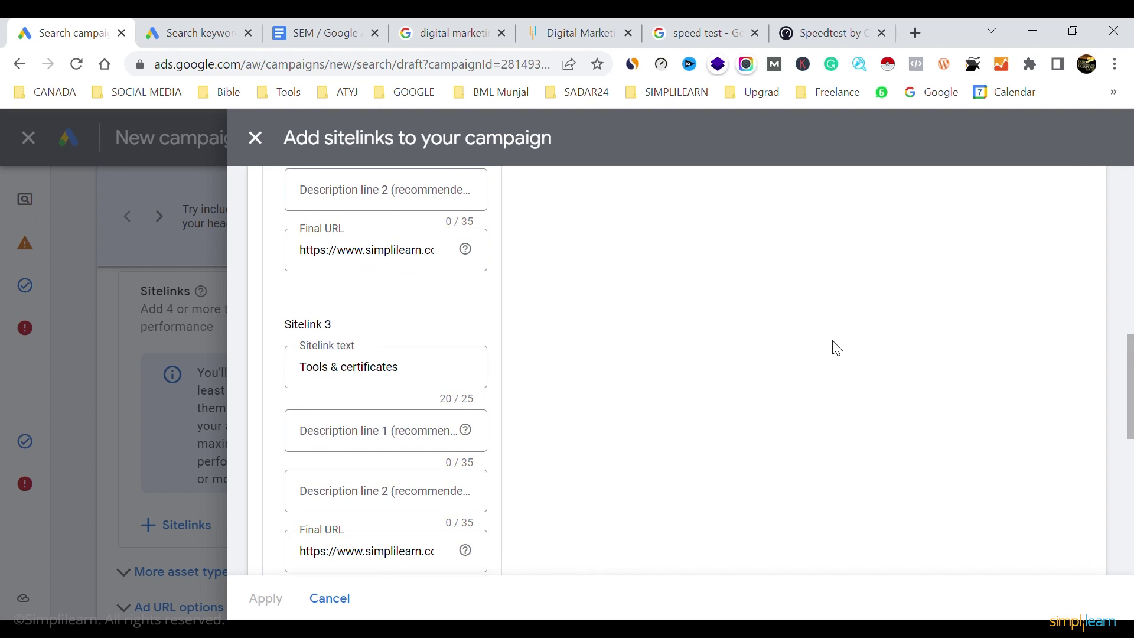
# Check all four sitelinks in the desktop preview and save them as new sitelink assets
pyautogui.scroll(8, 837, 348)
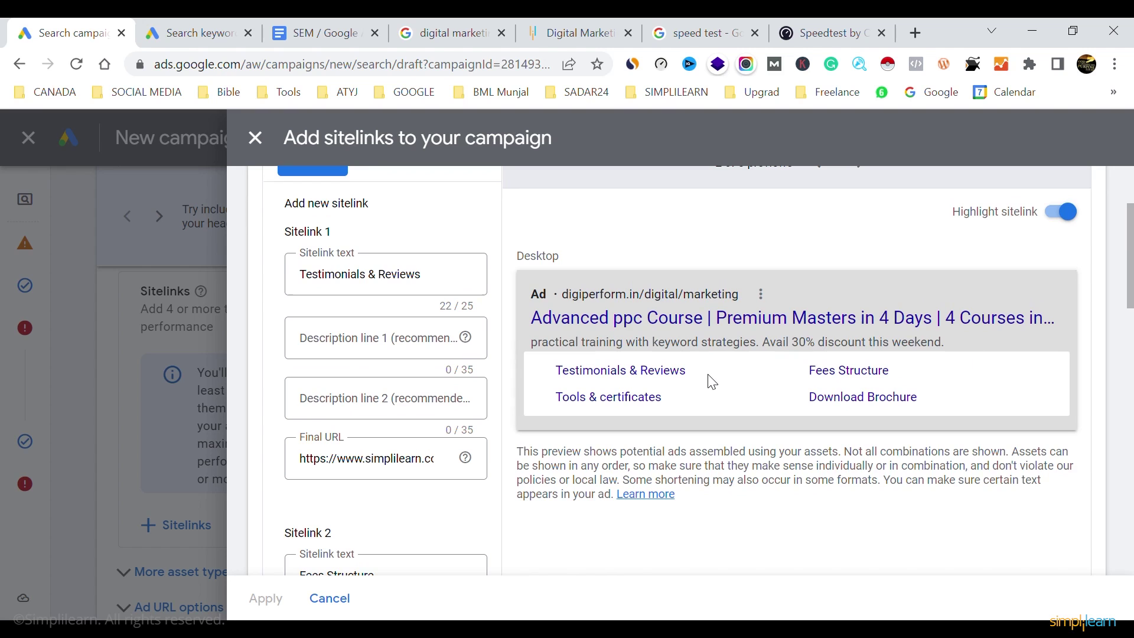
pyautogui.scroll(-15, 516, 527)
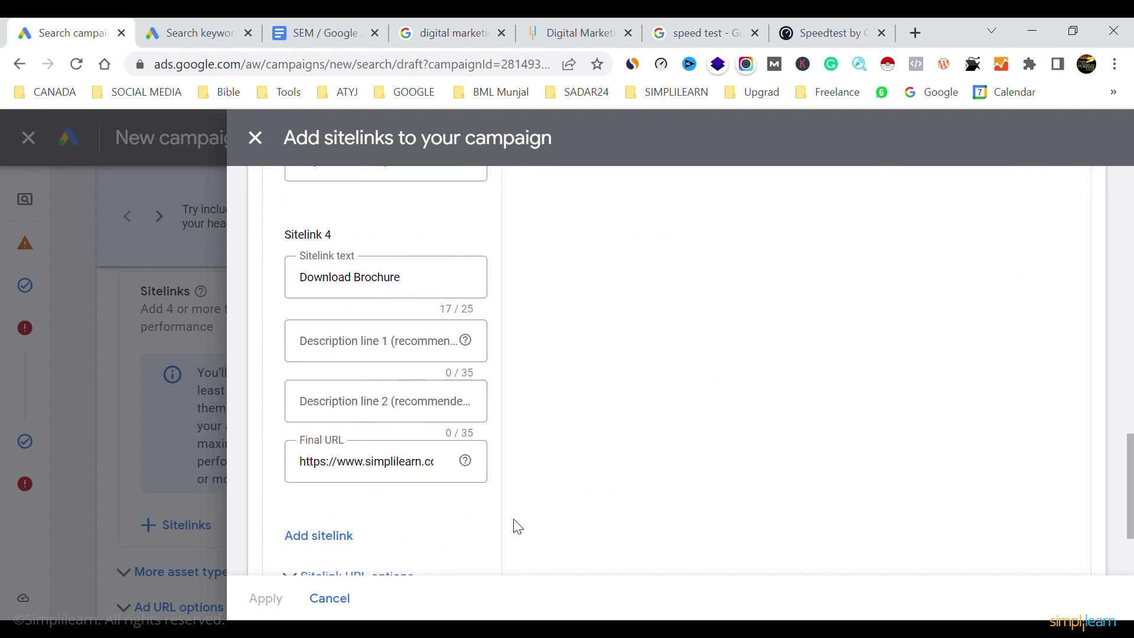
pyautogui.click(318, 528)
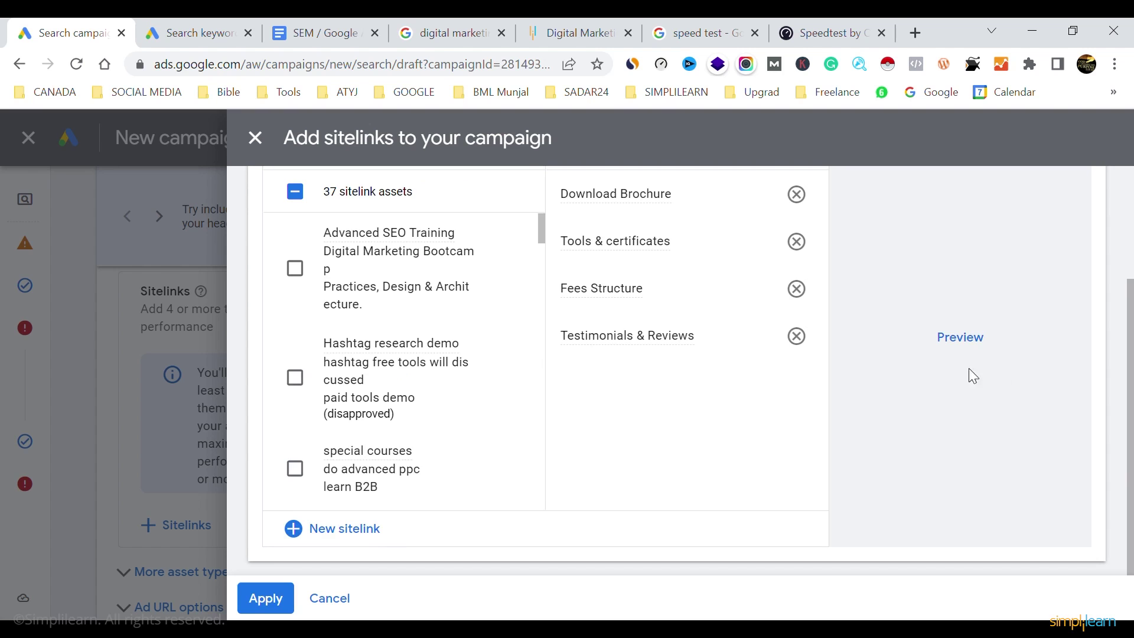
# Preview the selected sitelinks in the mobile and desktop ad layouts and apply them to the campaign
pyautogui.click(959, 341)
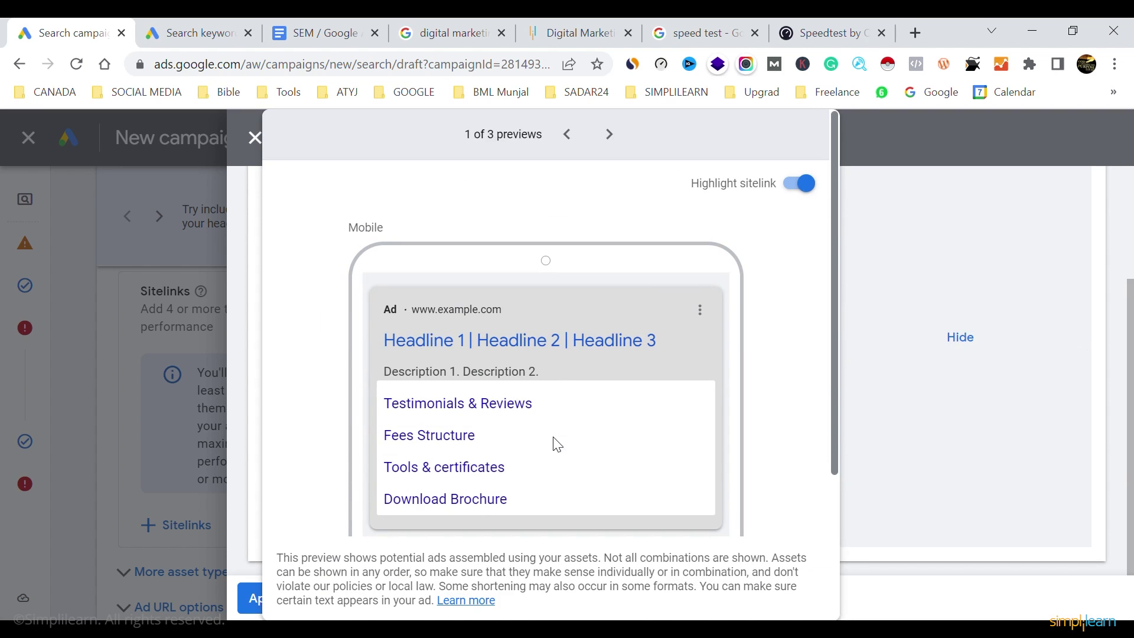
pyautogui.click(616, 141)
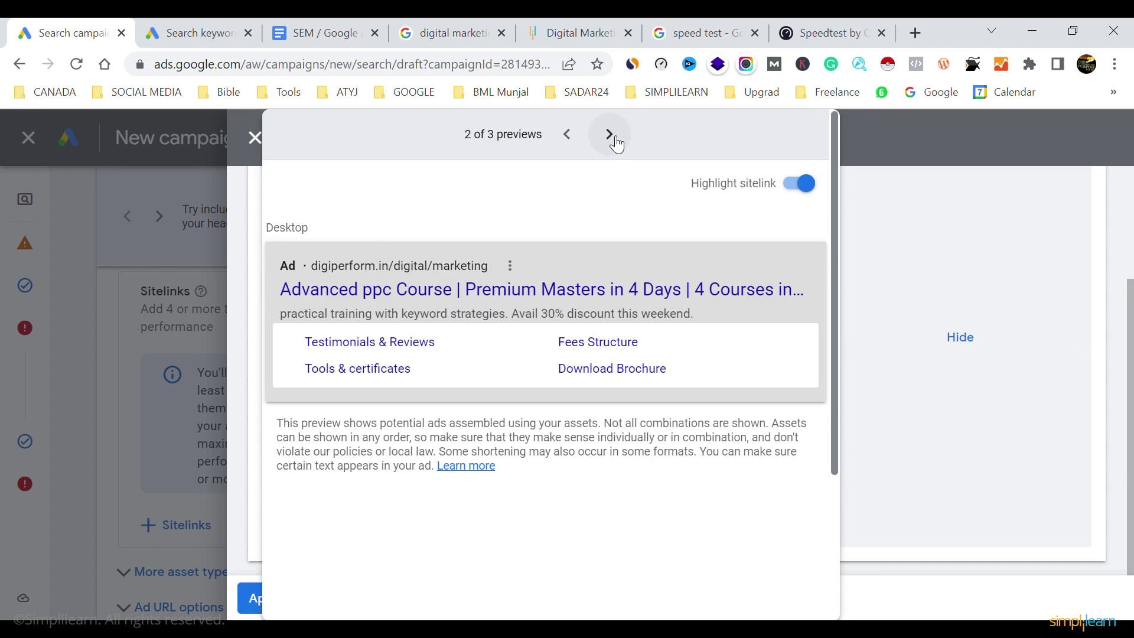
pyautogui.click(566, 135)
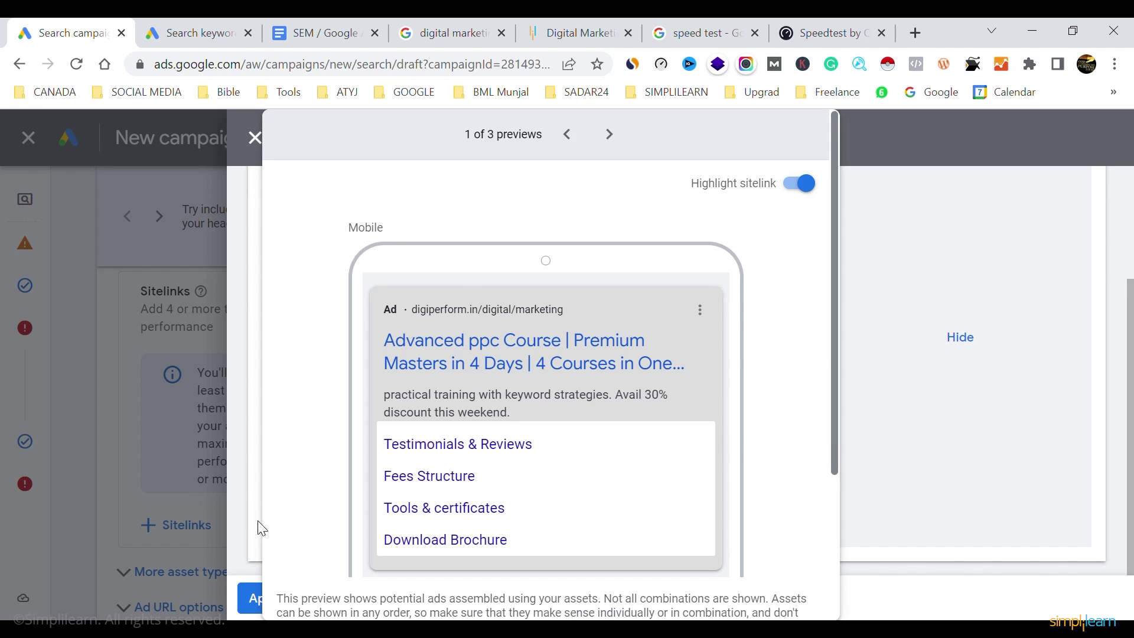
pyautogui.click(225, 574)
pyautogui.click(289, 601)
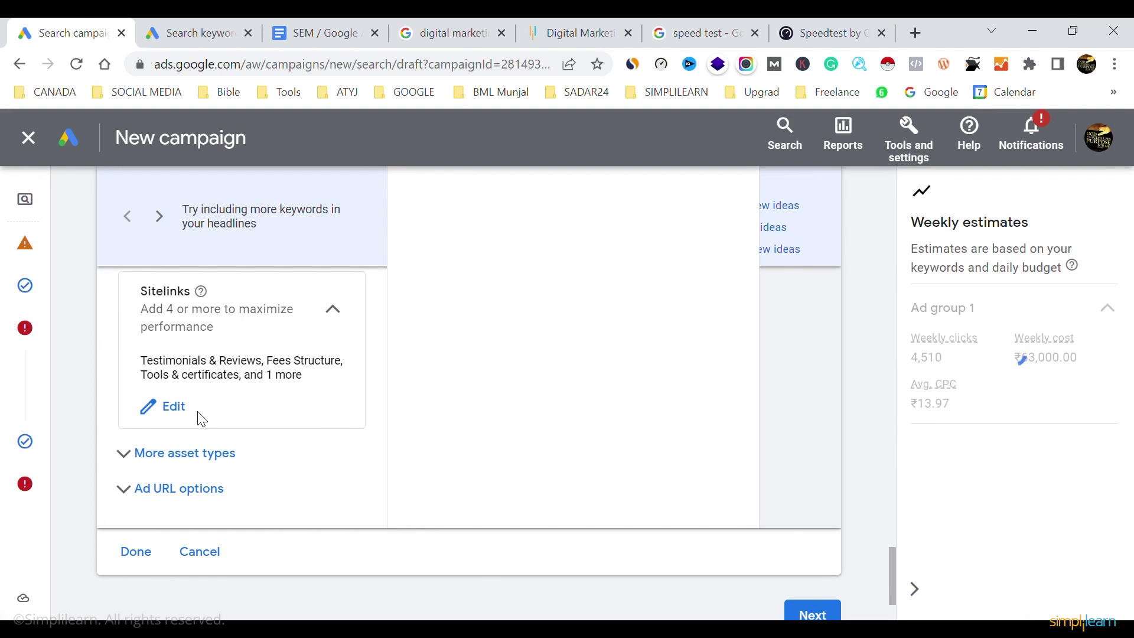
# Examine the ads and their sitelinks throughout the Google results for "digital marketing course simplilearn"
pyautogui.click(441, 29)
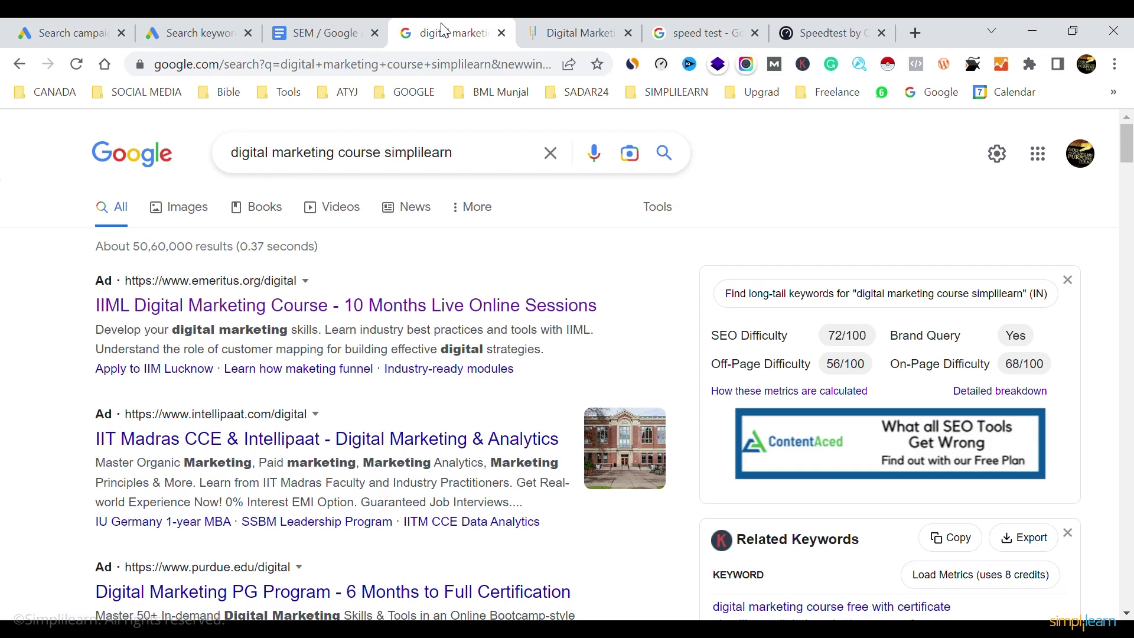
pyautogui.scroll(-5, 408, 429)
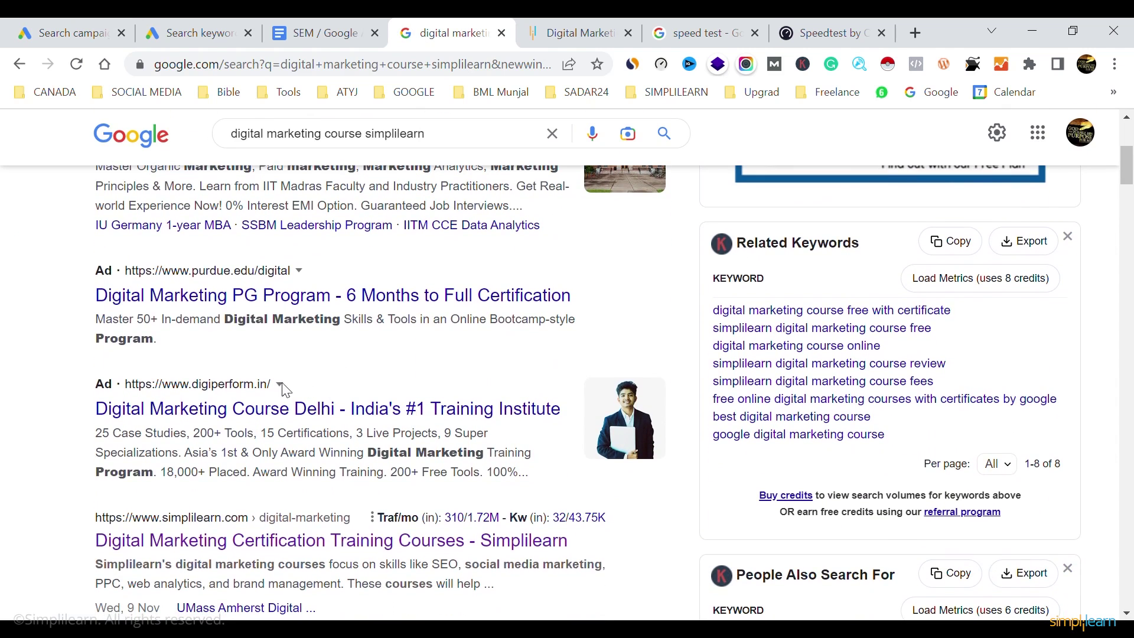
pyautogui.scroll(-20, 392, 412)
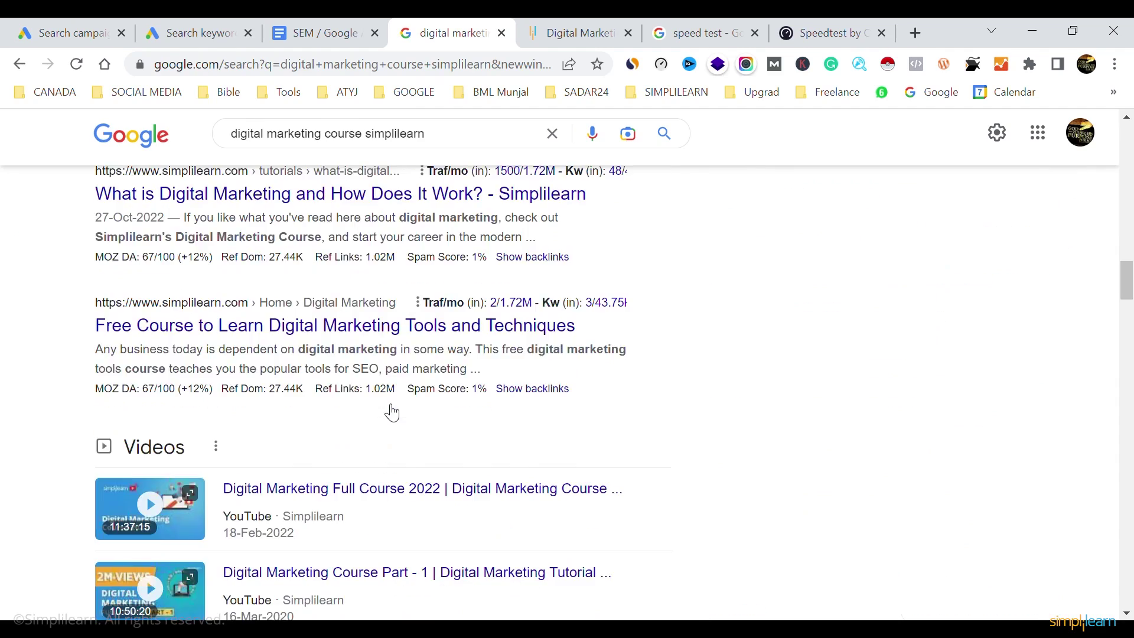
pyautogui.scroll(6, 390, 412)
pyautogui.scroll(3, 387, 408)
pyautogui.scroll(-6, 384, 403)
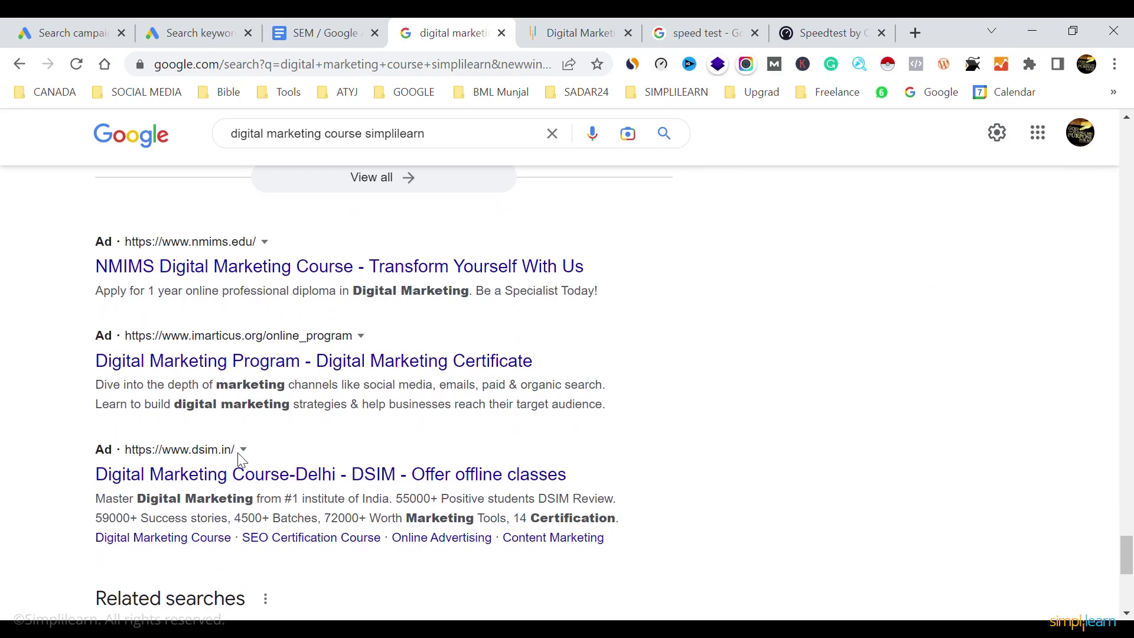
pyautogui.scroll(15, 332, 438)
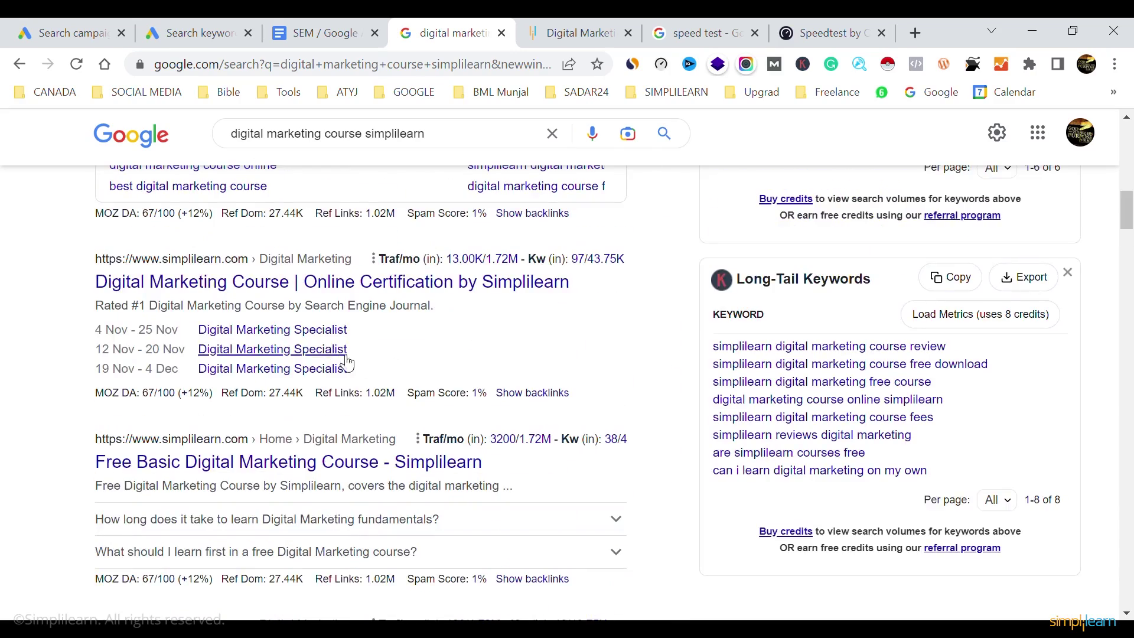
# Switch back to the Google Ads campaign draft and start a new call asset for the ad
pyautogui.scroll(10, 354, 413)
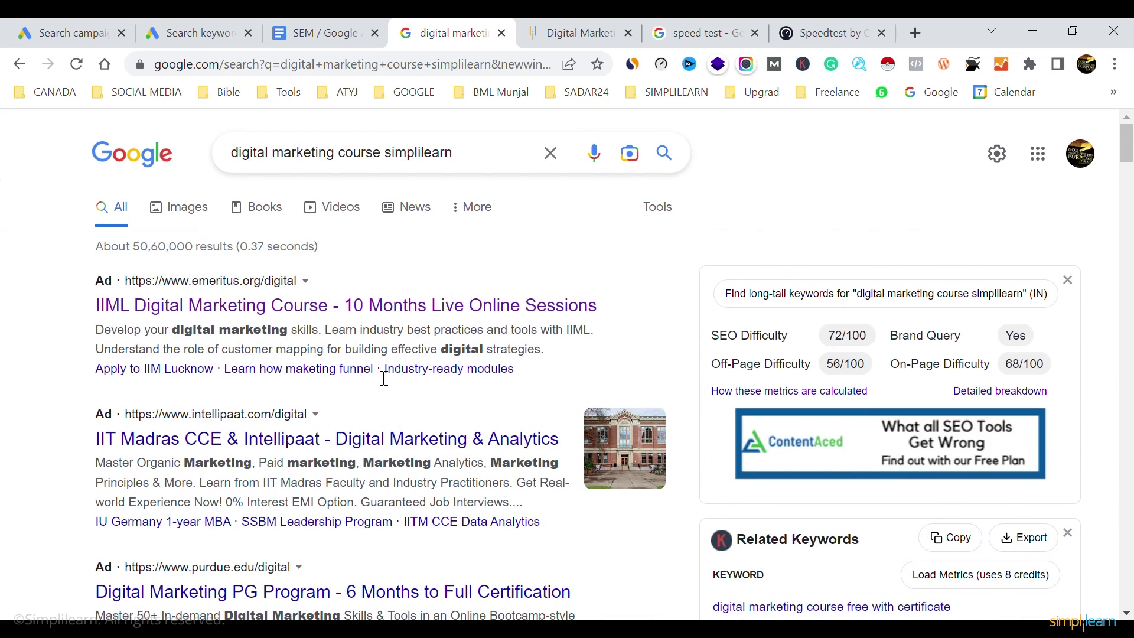
pyautogui.click(72, 21)
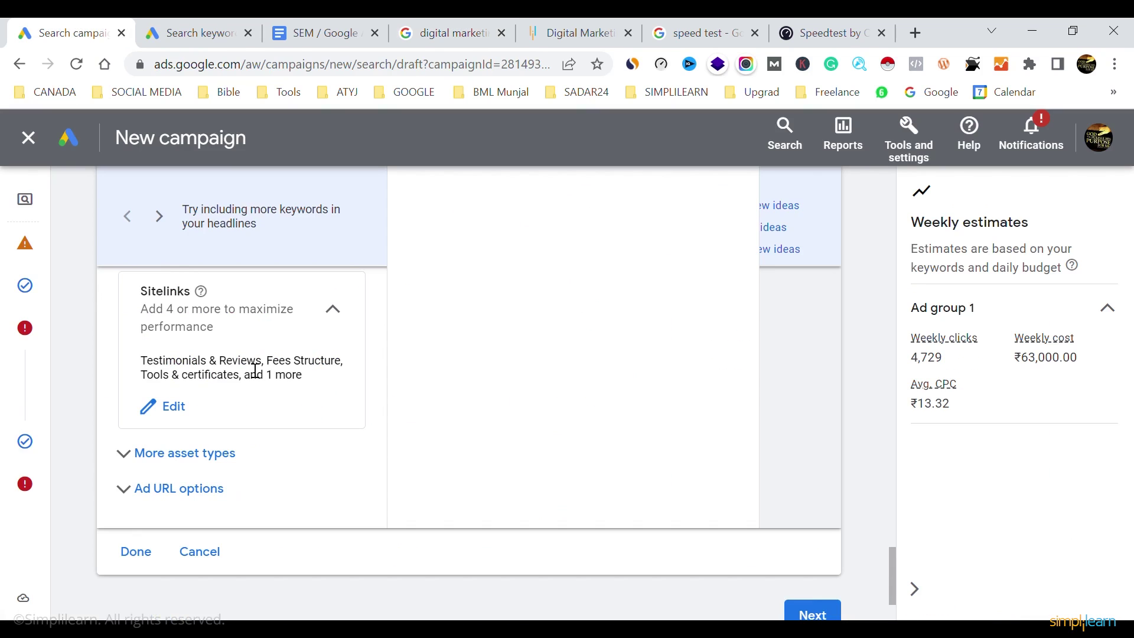
pyautogui.scroll(20, 259, 375)
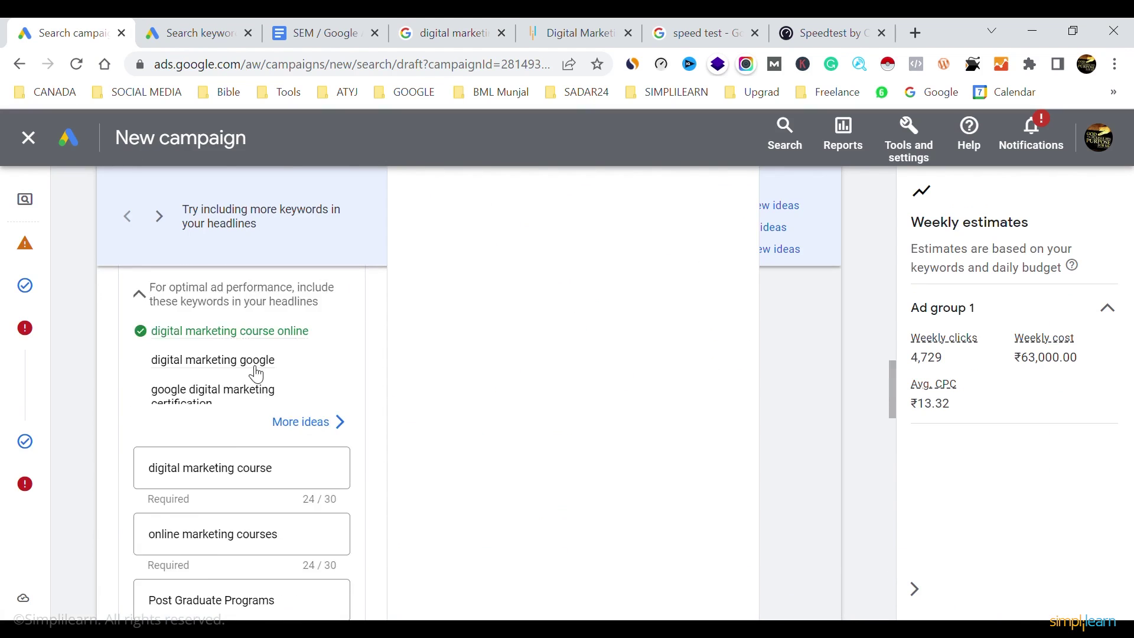
pyautogui.scroll(-5, 256, 375)
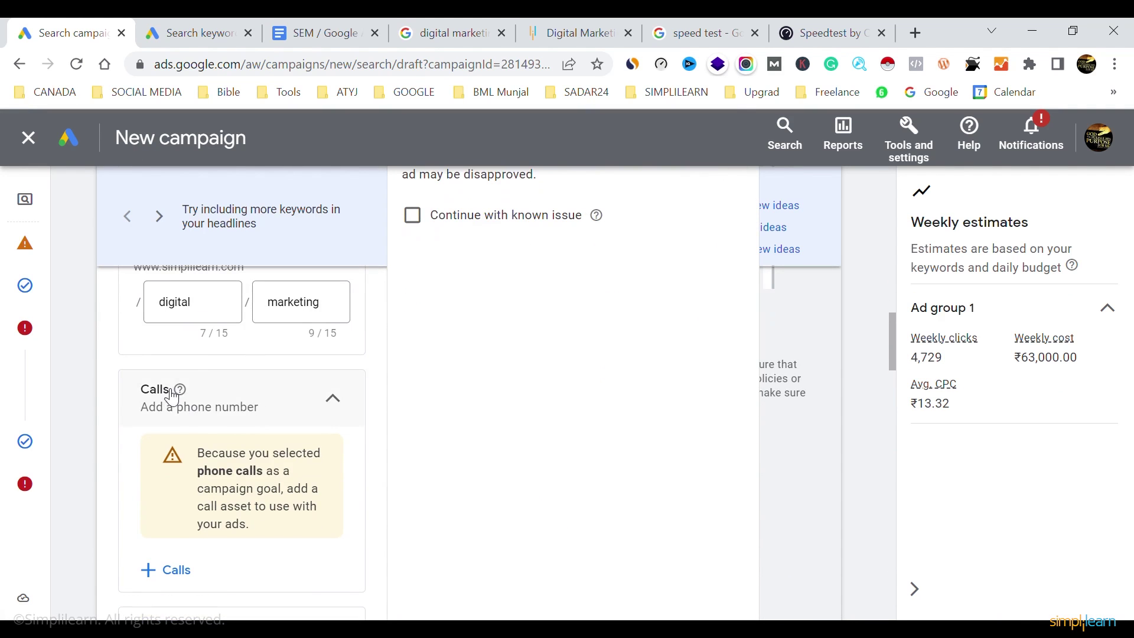
pyautogui.click(173, 570)
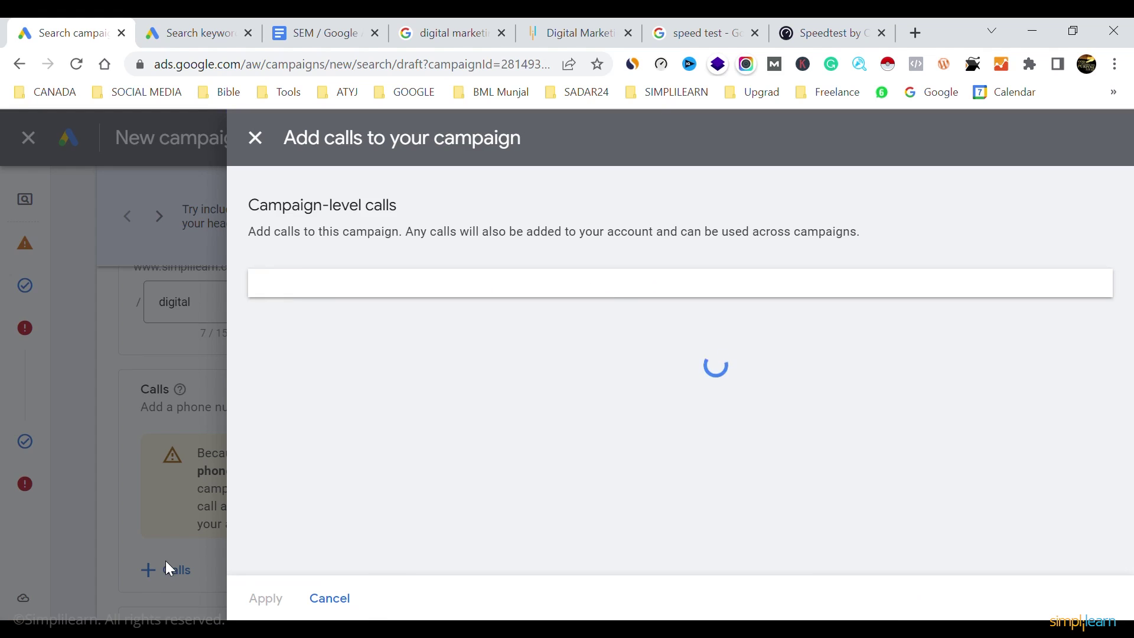
pyautogui.scroll(-6, 463, 402)
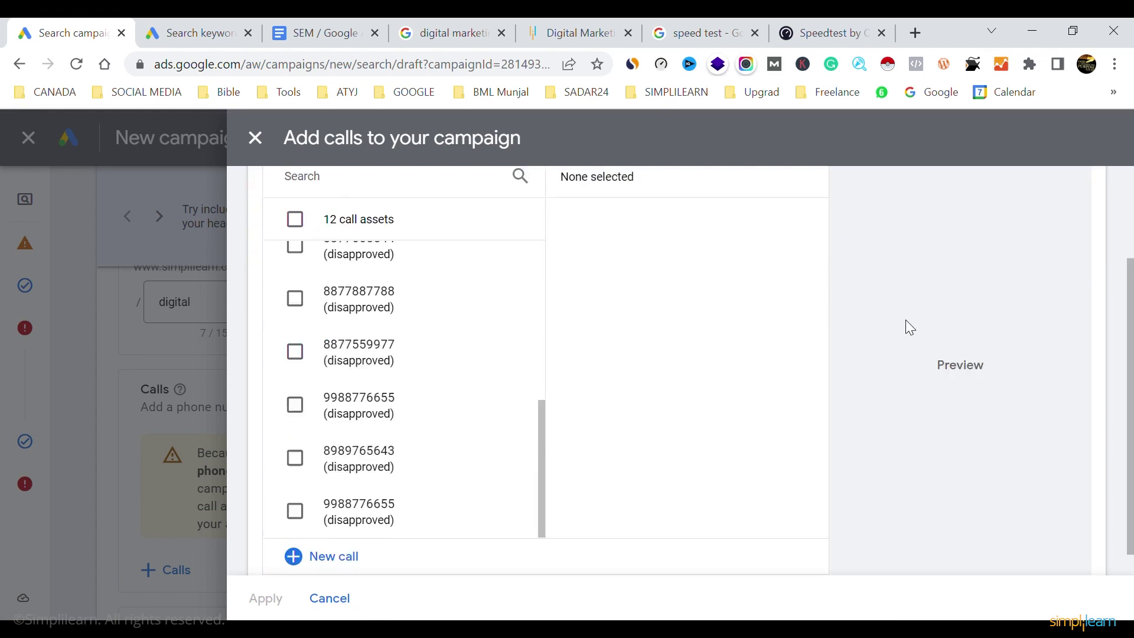
pyautogui.click(333, 527)
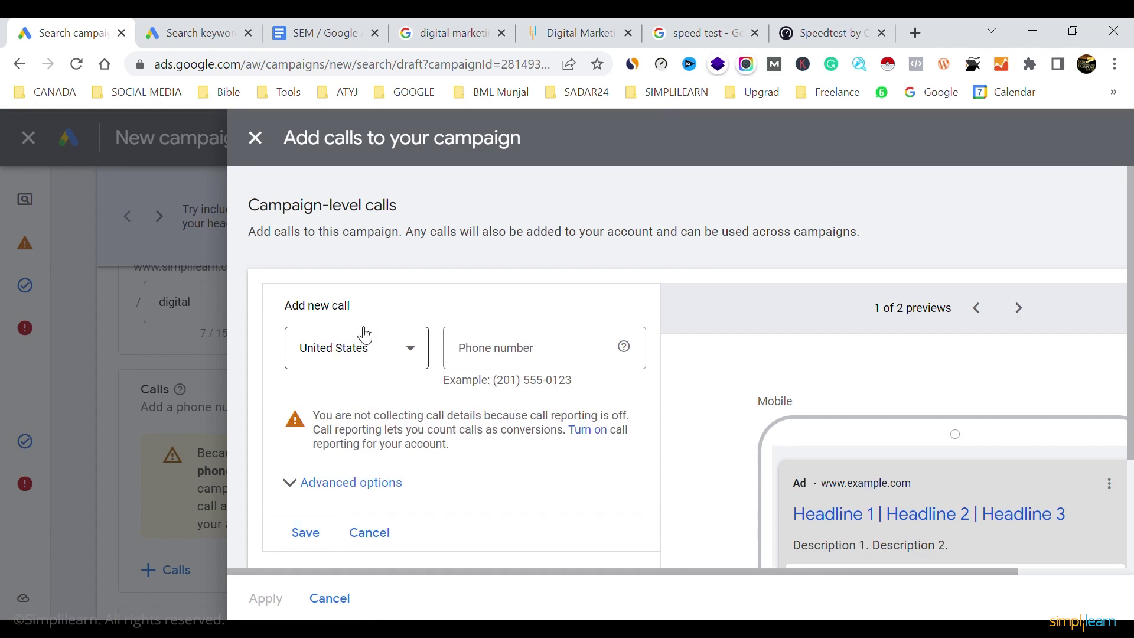
# Set the call asset's country to India, enter the business phone number, and save and apply the asset to the campaign
pyautogui.click(374, 359)
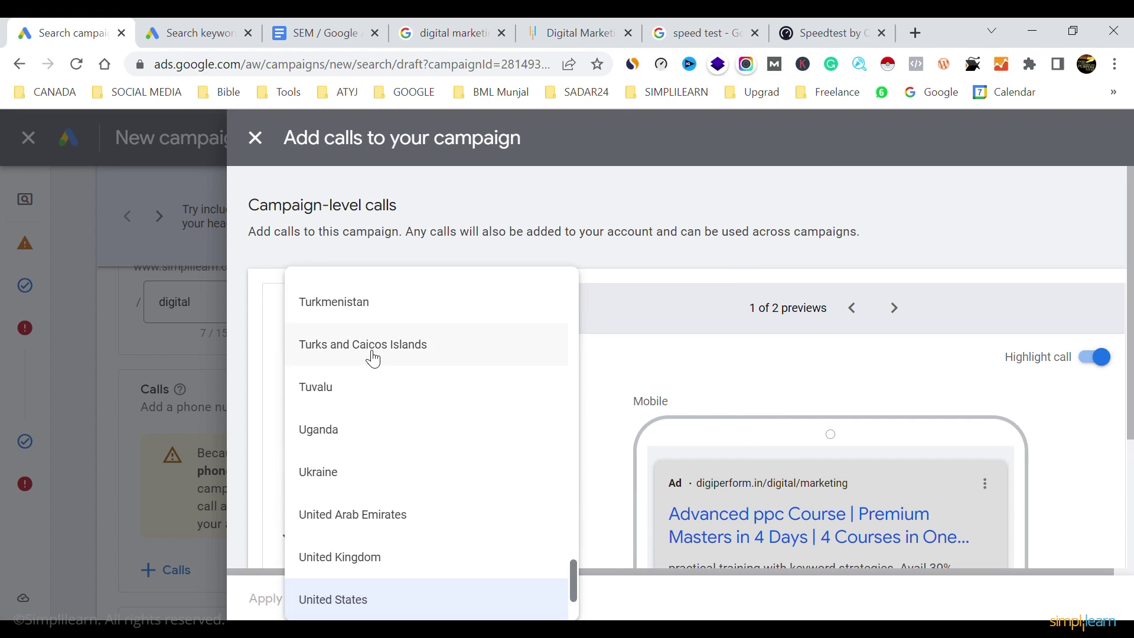
pyautogui.write('india')
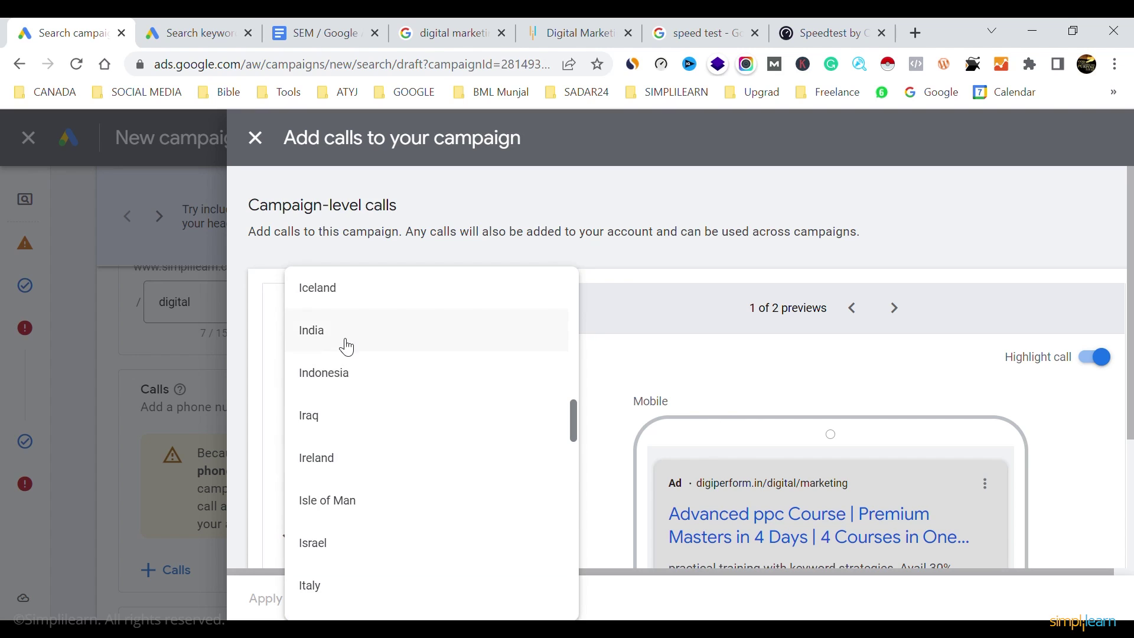
pyautogui.click(347, 343)
pyautogui.click(487, 354)
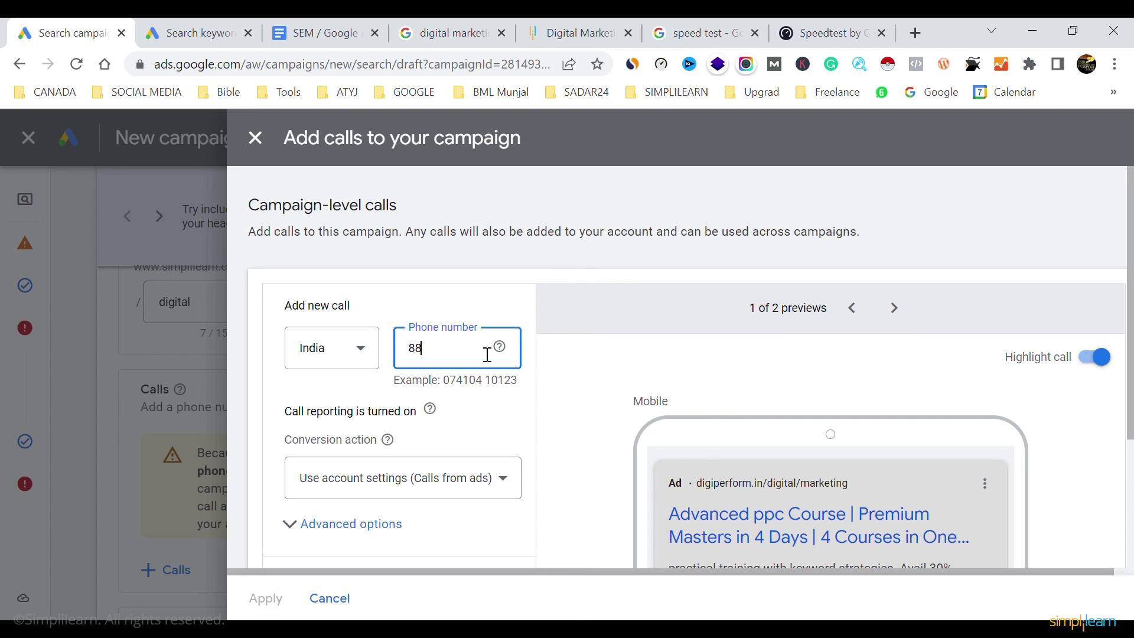
pyautogui.click(498, 404)
pyautogui.scroll(-3, 501, 405)
pyautogui.click(306, 437)
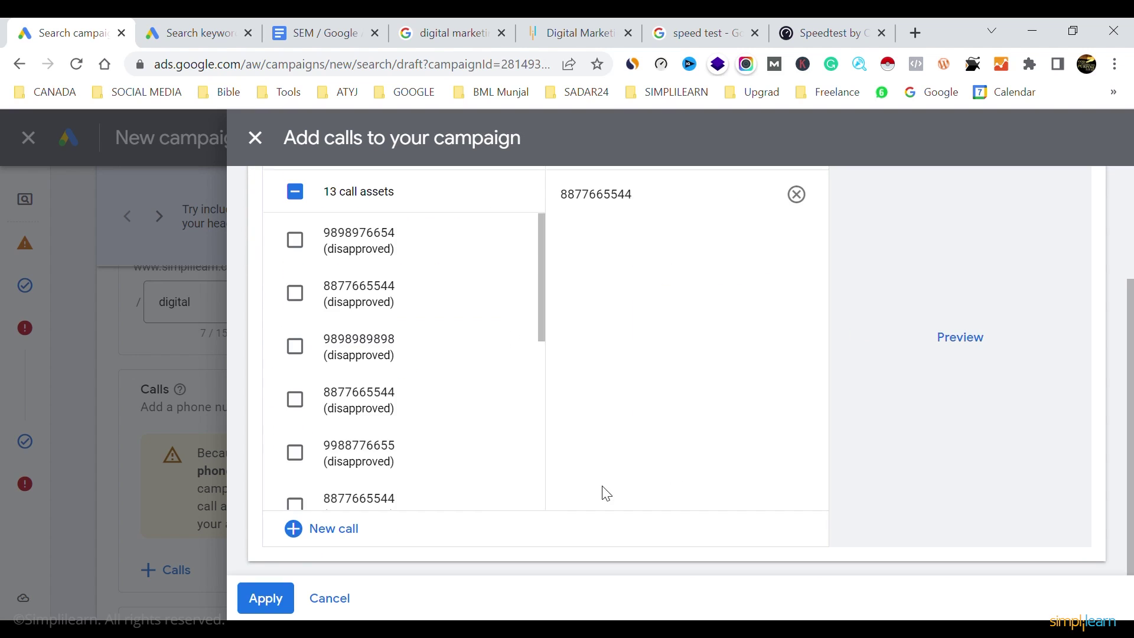
pyautogui.click(266, 598)
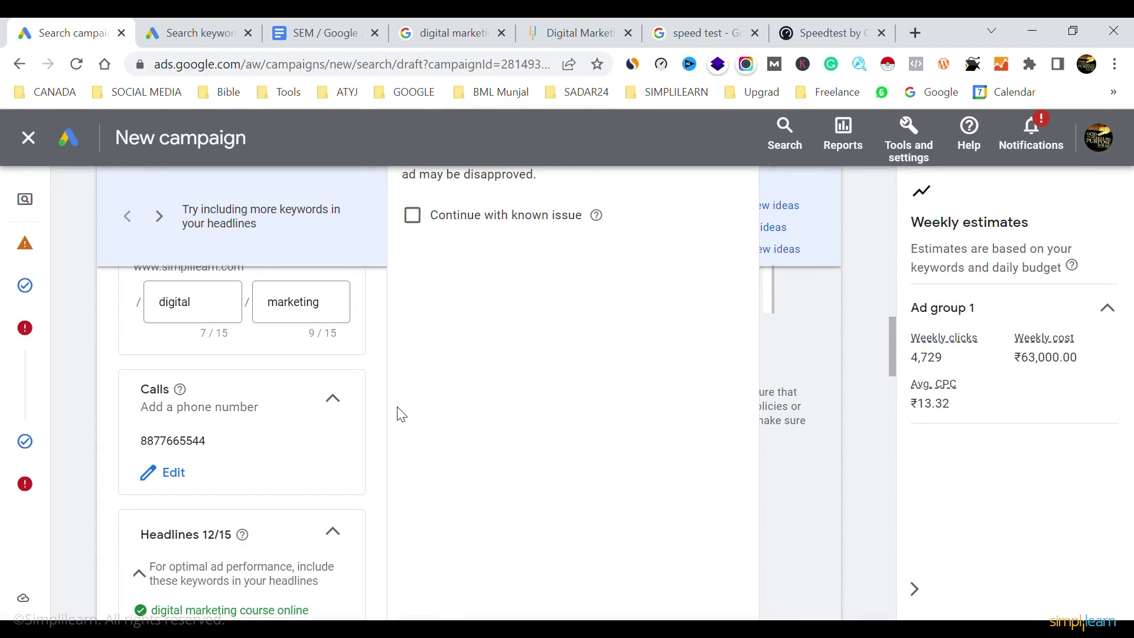
# Review the ad's policy finding and its headlines, and finish editing the ad
pyautogui.scroll(5, 577, 413)
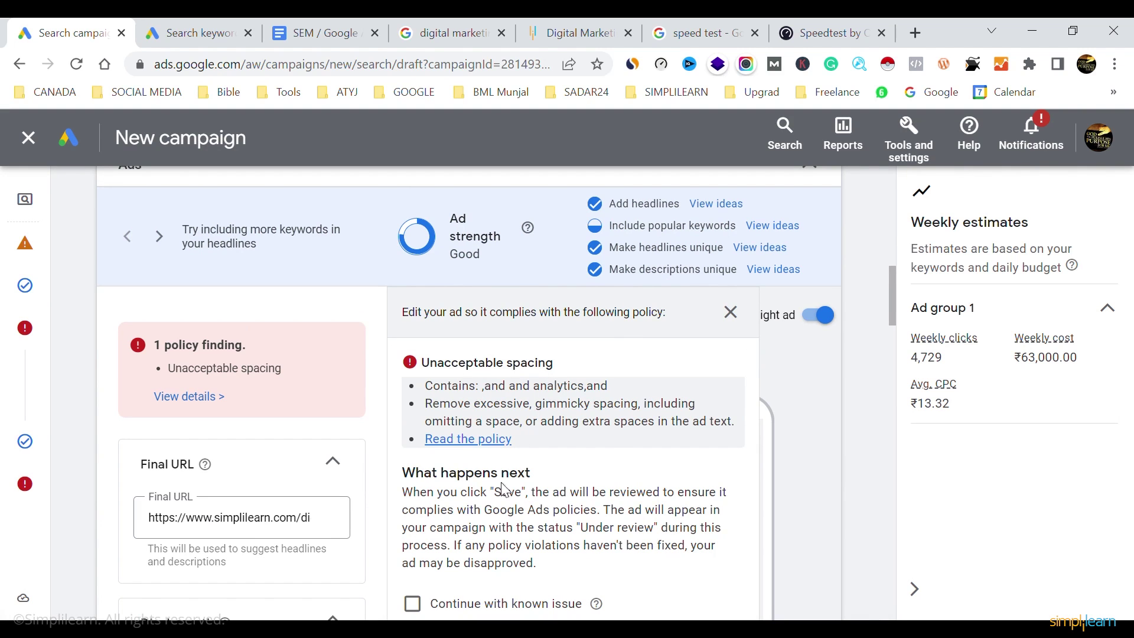
pyautogui.scroll(-10, 570, 498)
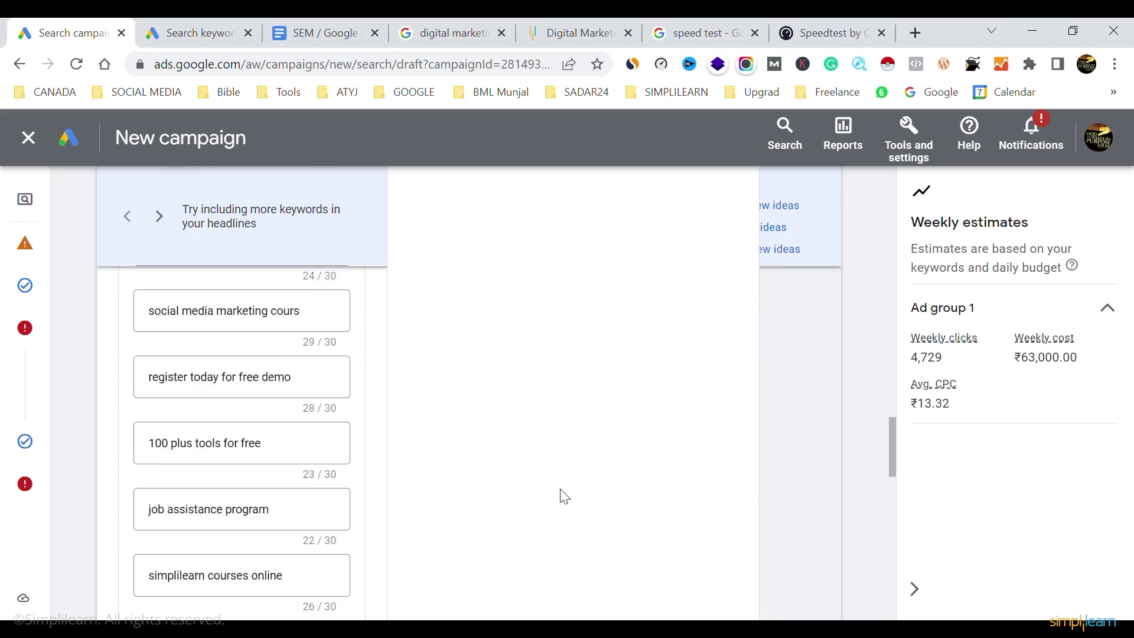
pyautogui.scroll(-2, 564, 496)
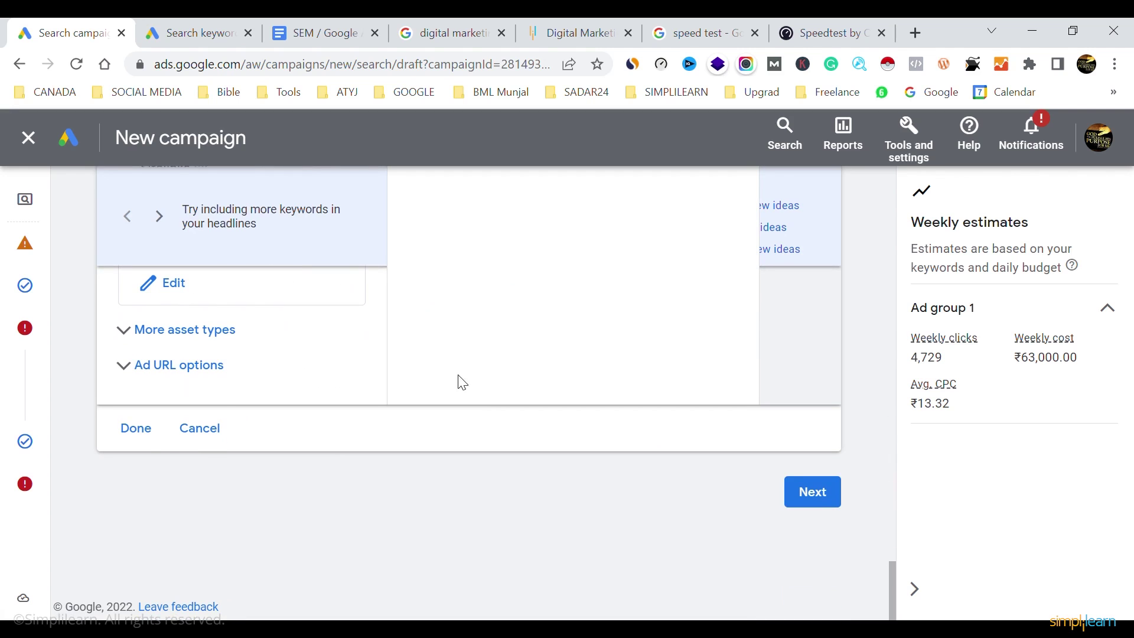
pyautogui.click(150, 432)
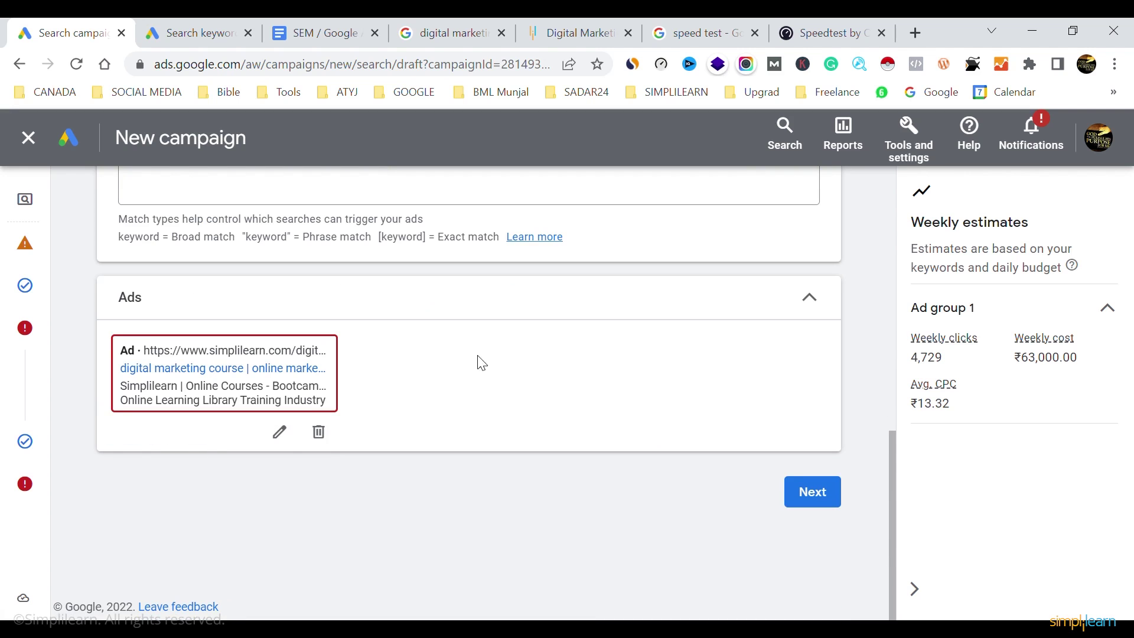
# Reopen the ad, delete the fourth description listing SEO, social media marketing and PPC skills, and finish the ad
pyautogui.click(279, 432)
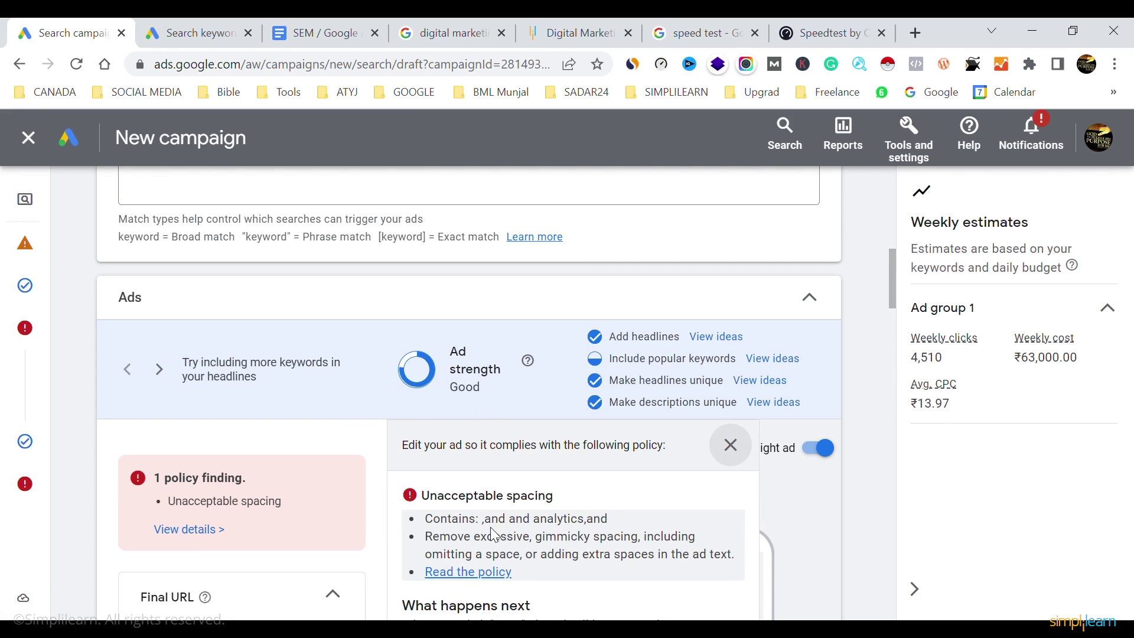
pyautogui.scroll(-3, 615, 540)
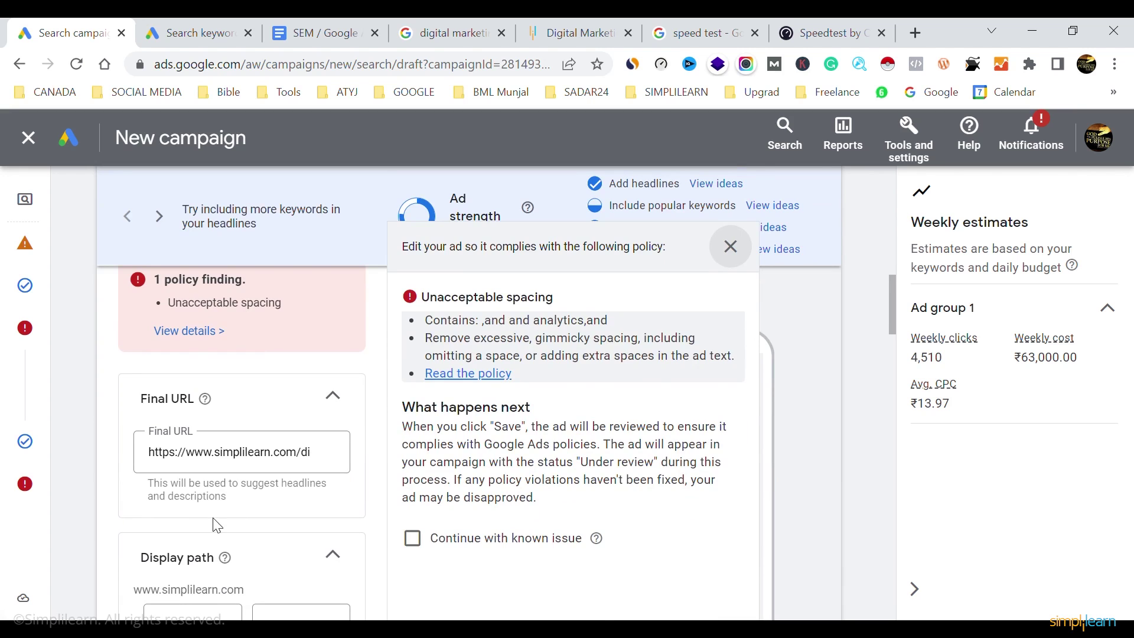
pyautogui.scroll(-15, 218, 525)
pyautogui.scroll(-5, 218, 524)
pyautogui.scroll(4, 221, 524)
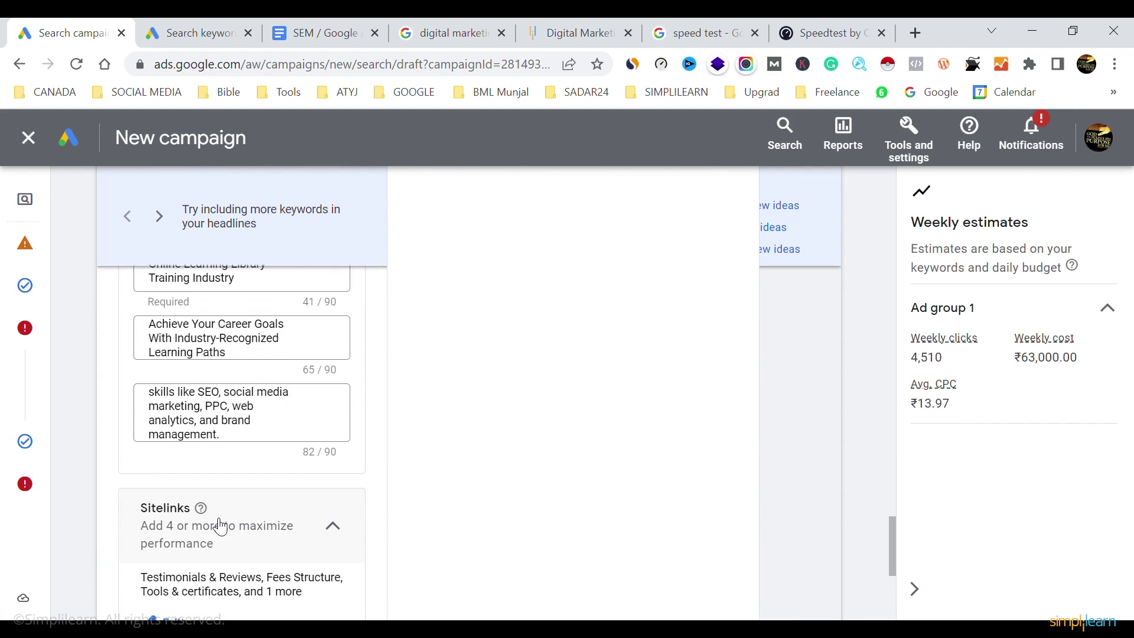
pyautogui.scroll(-6, 220, 526)
pyautogui.scroll(5, 215, 525)
pyautogui.scroll(2, 221, 526)
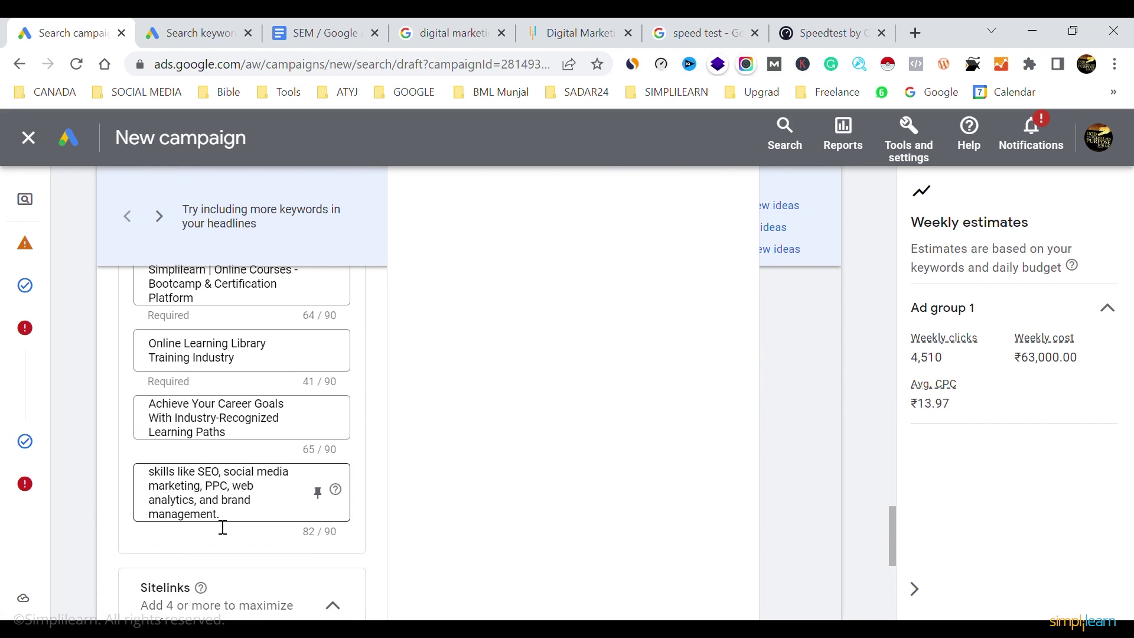
pyautogui.tripleClick(206, 507)
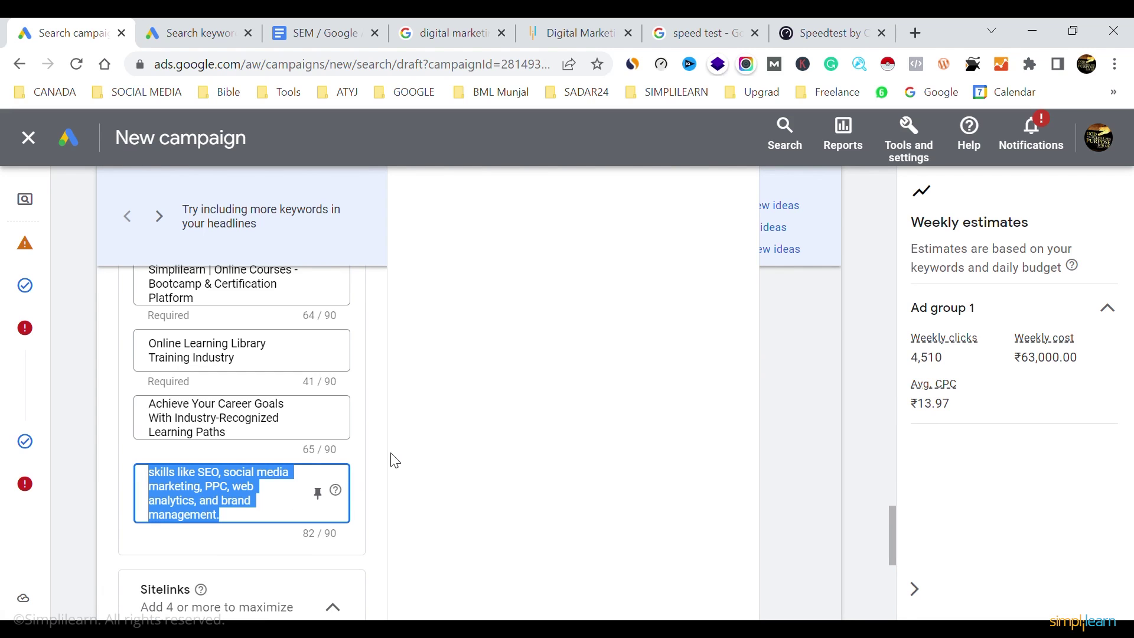
pyautogui.press('BackSpace')
pyautogui.click(520, 451)
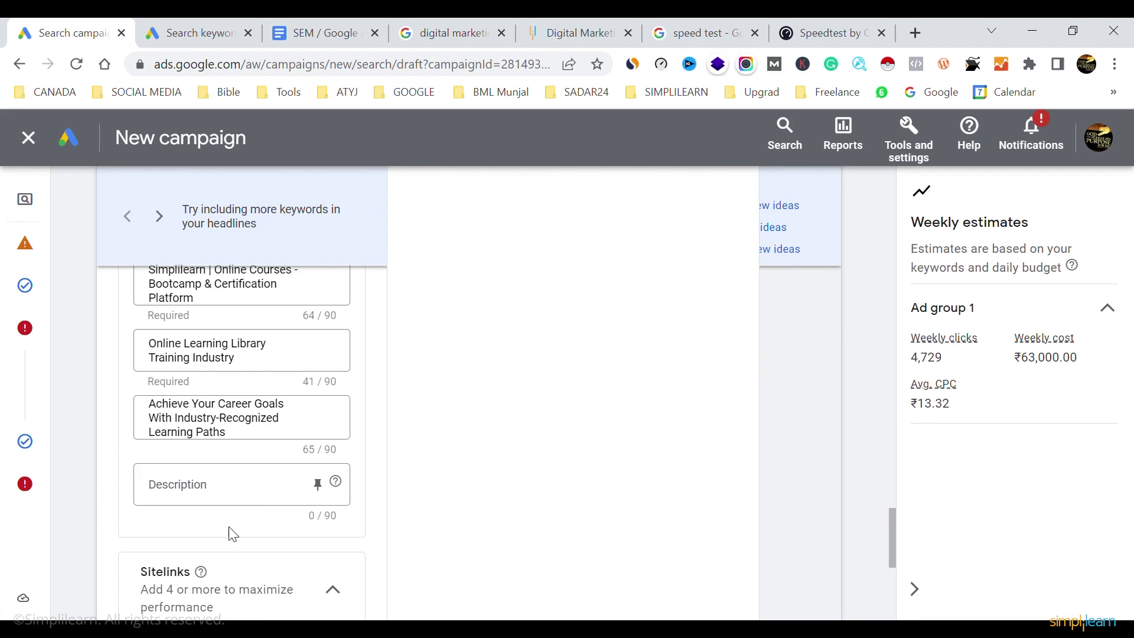
pyautogui.scroll(-5, 230, 534)
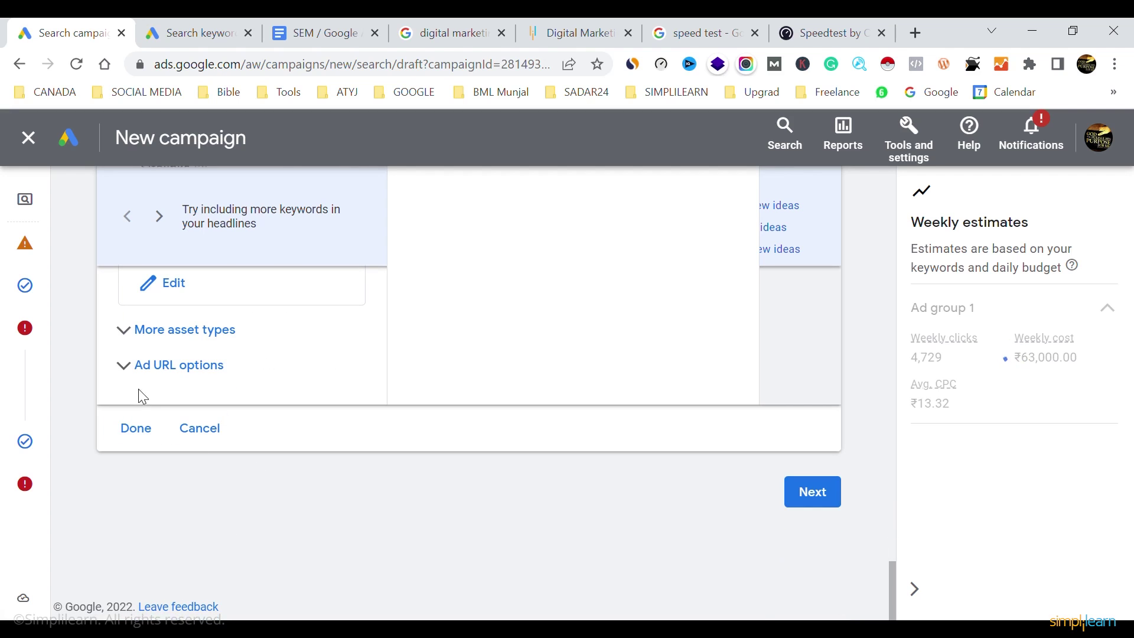
pyautogui.click(137, 430)
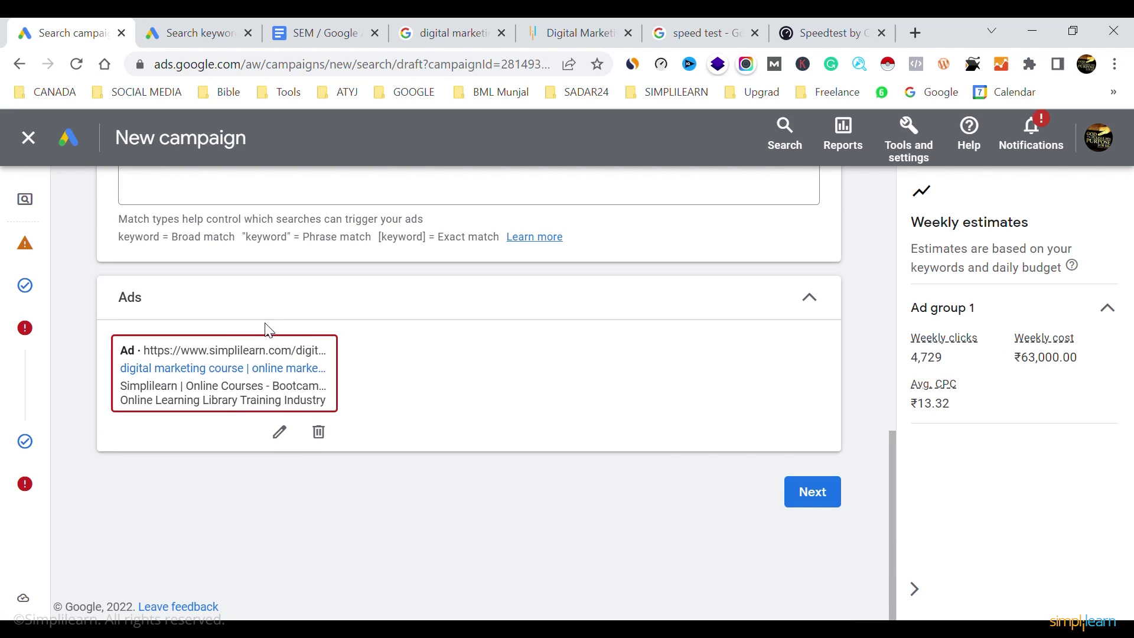
# Proceed to the budget stage, keep the custom daily budget of ₹9,000.00, and continue to the campaign review
pyautogui.click(821, 493)
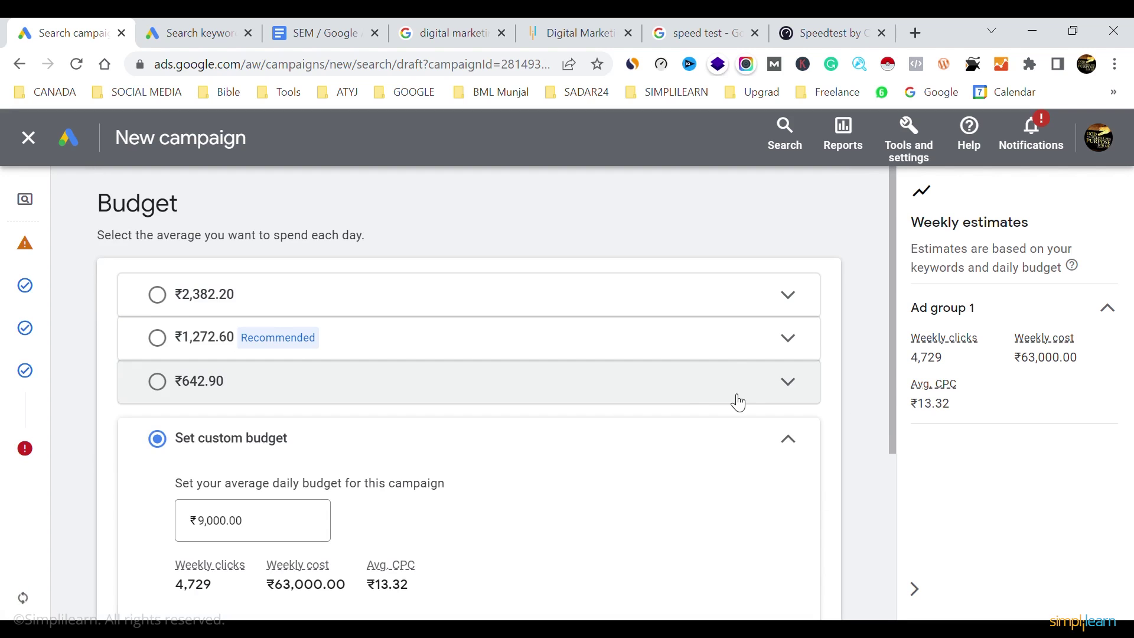
pyautogui.scroll(-4, 836, 388)
pyautogui.click(829, 492)
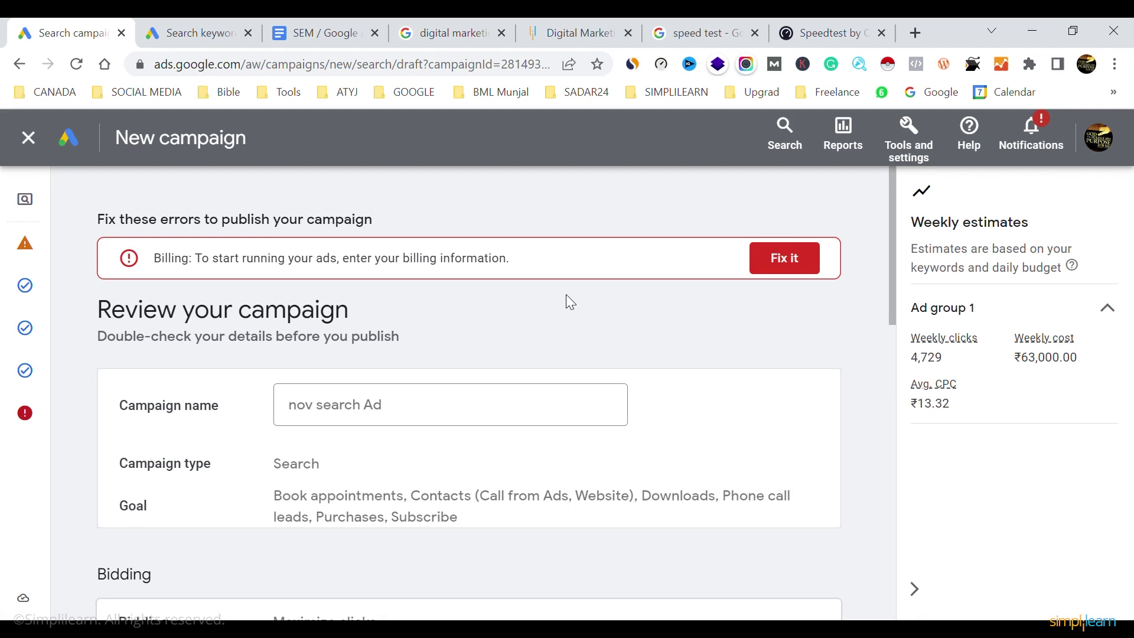
# Check the keywords, ads and budget in the campaign summary and publish the campaign despite the missing billing information
pyautogui.scroll(-10, 764, 313)
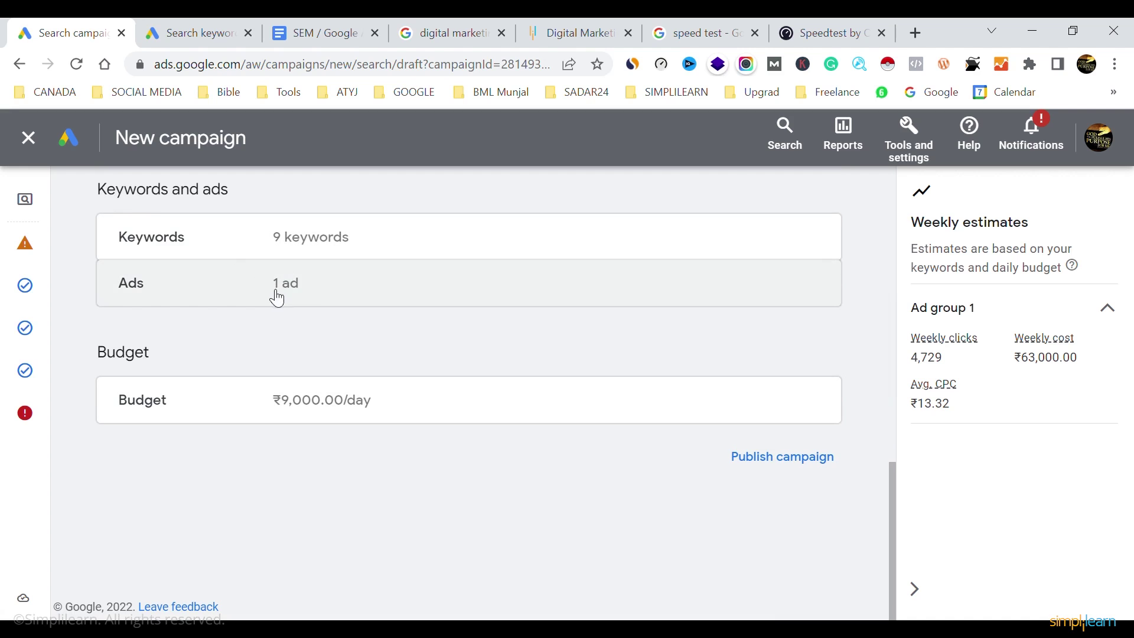
pyautogui.click(774, 466)
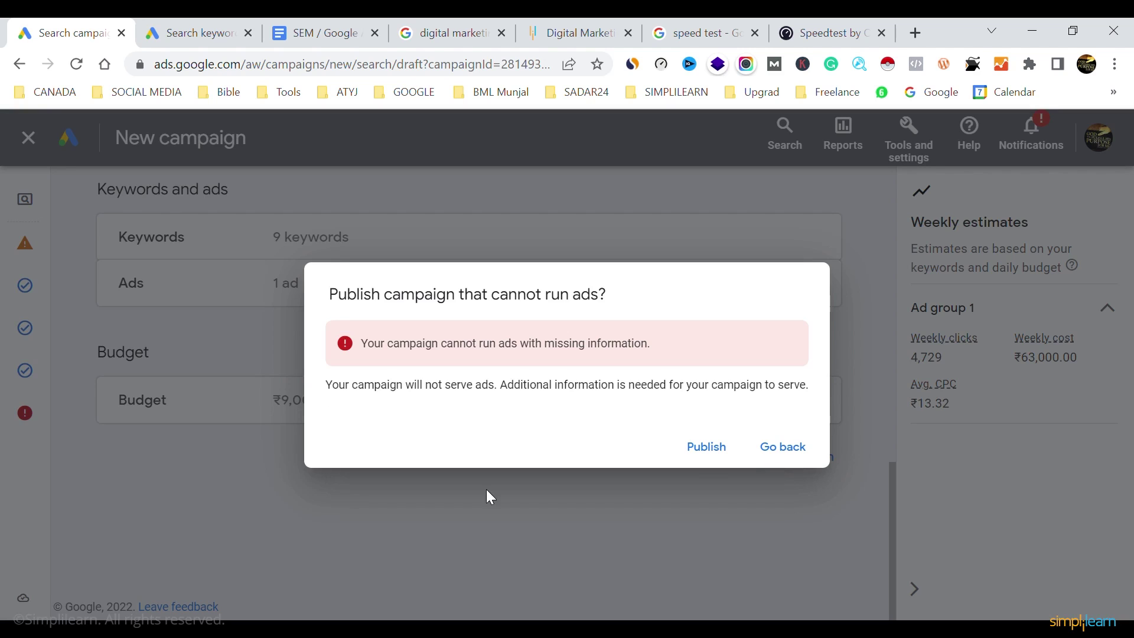
pyautogui.click(710, 447)
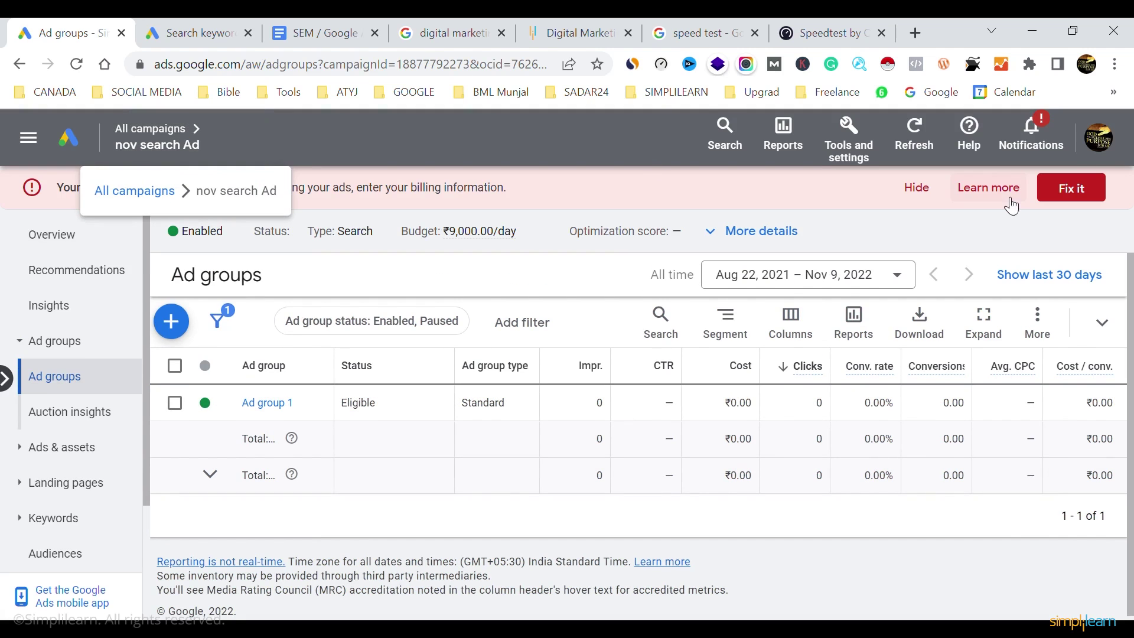
# Hide the billing alerts and look over Ad group 1's search keywords, recommendations, ads and assets
pyautogui.click(917, 188)
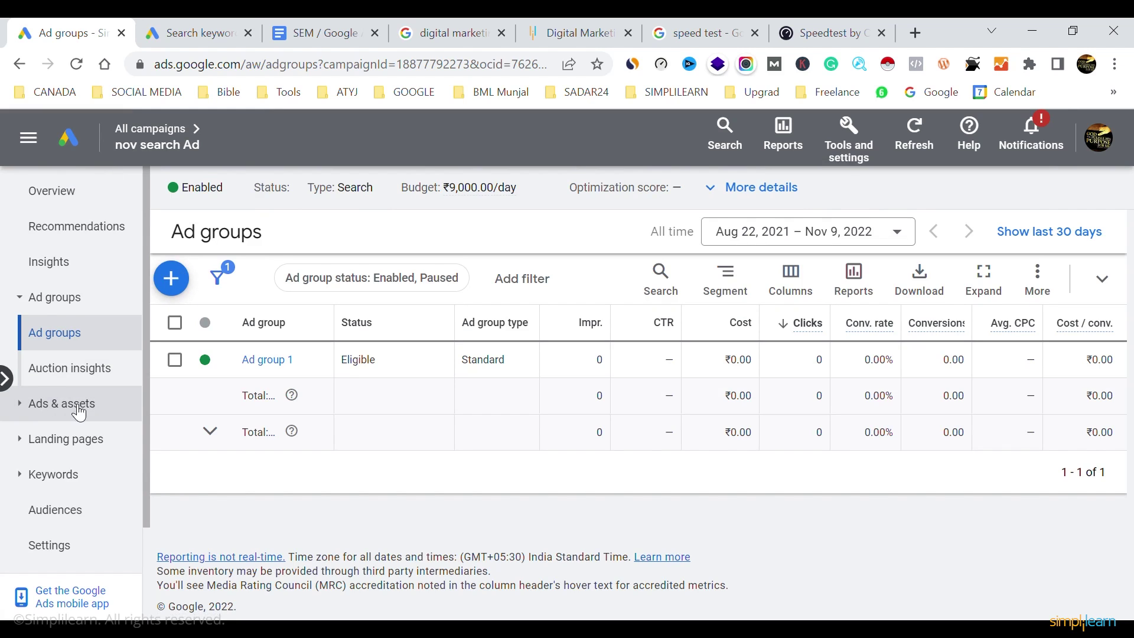
pyautogui.click(261, 365)
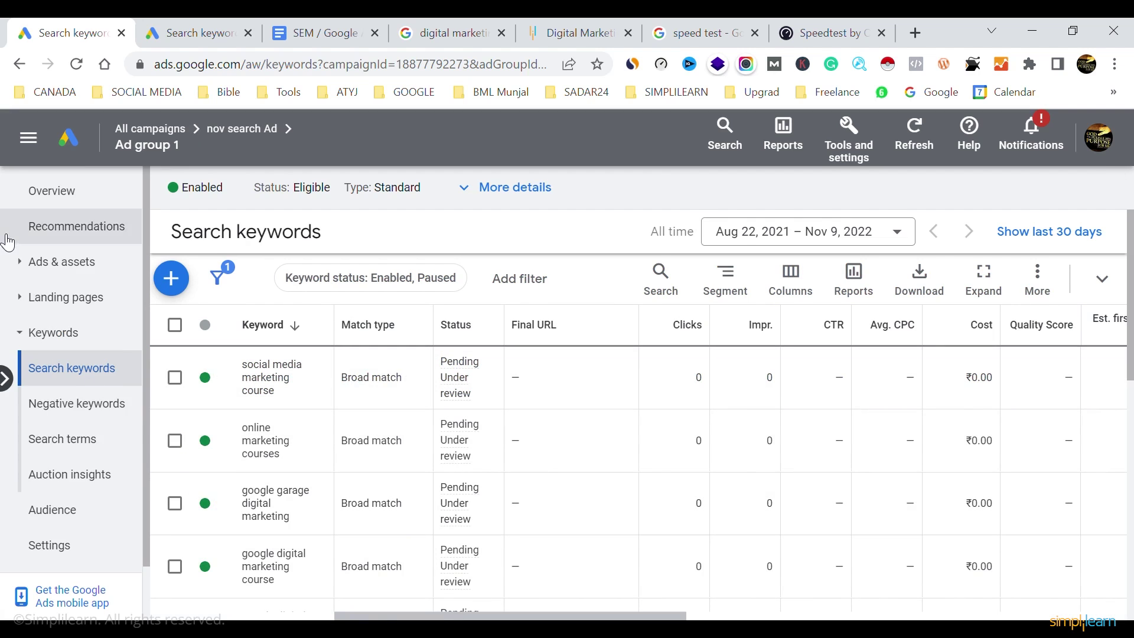
pyautogui.click(53, 226)
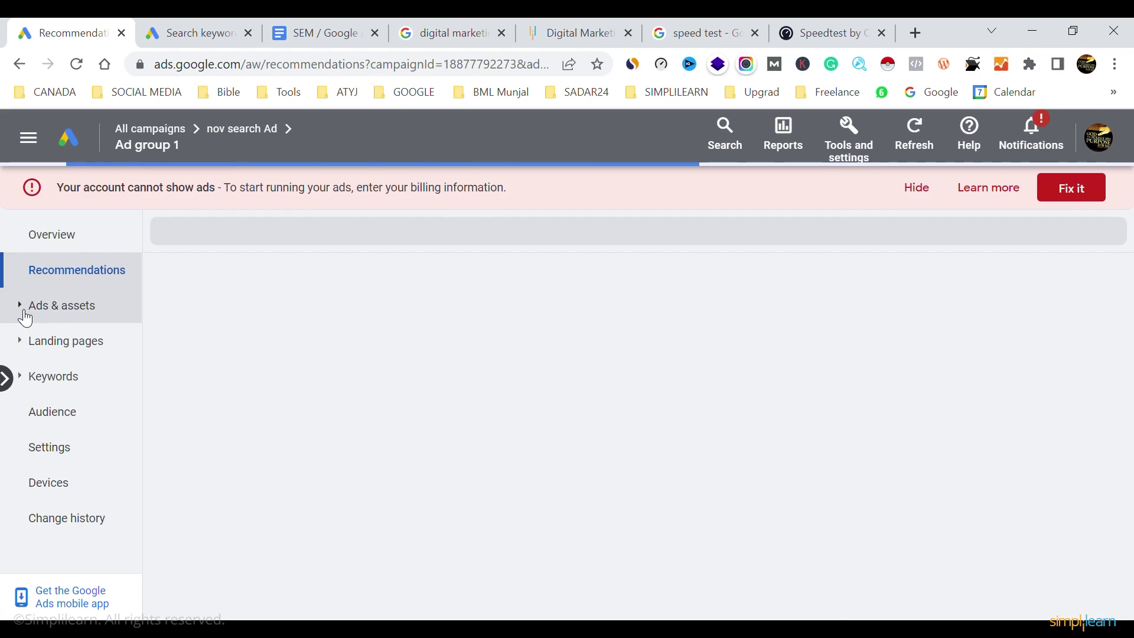
pyautogui.click(26, 317)
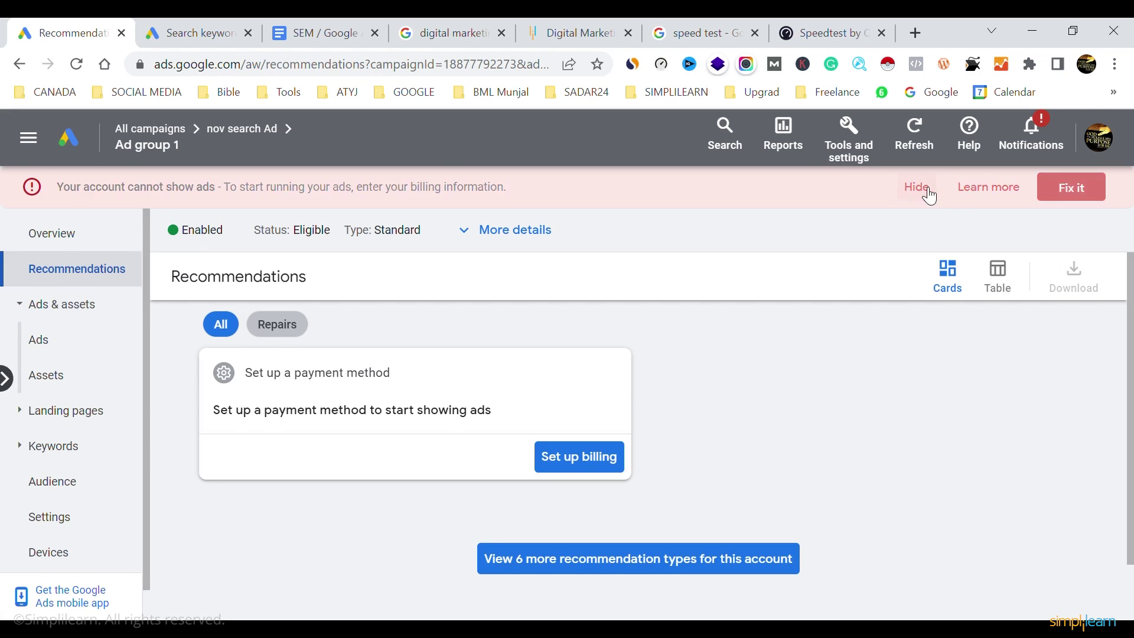
pyautogui.click(918, 188)
pyautogui.click(47, 298)
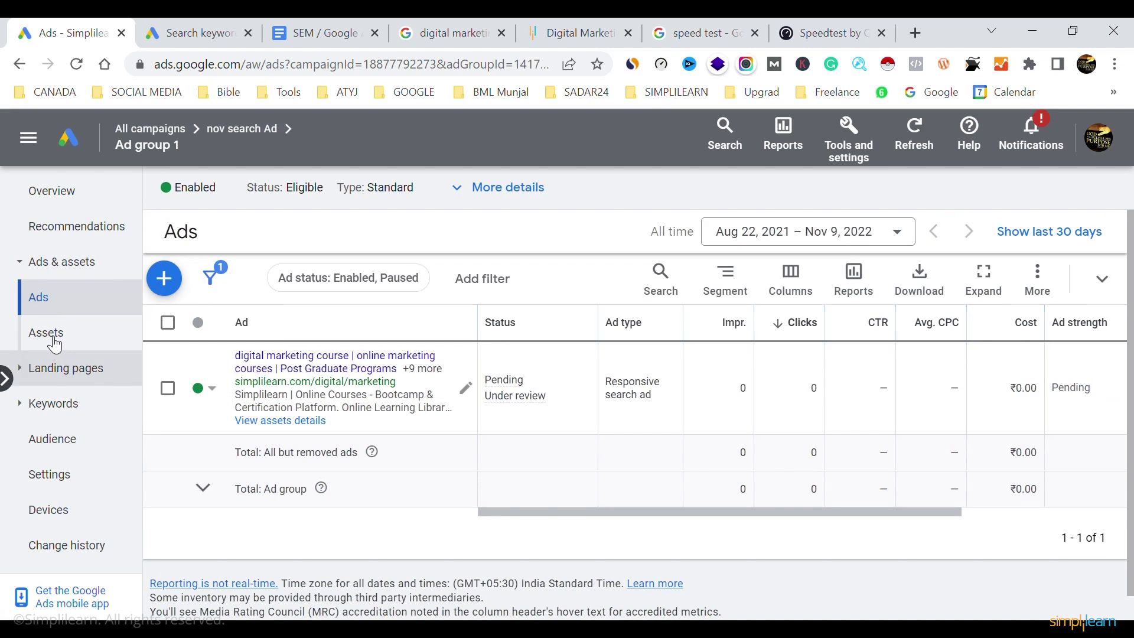
pyautogui.click(47, 333)
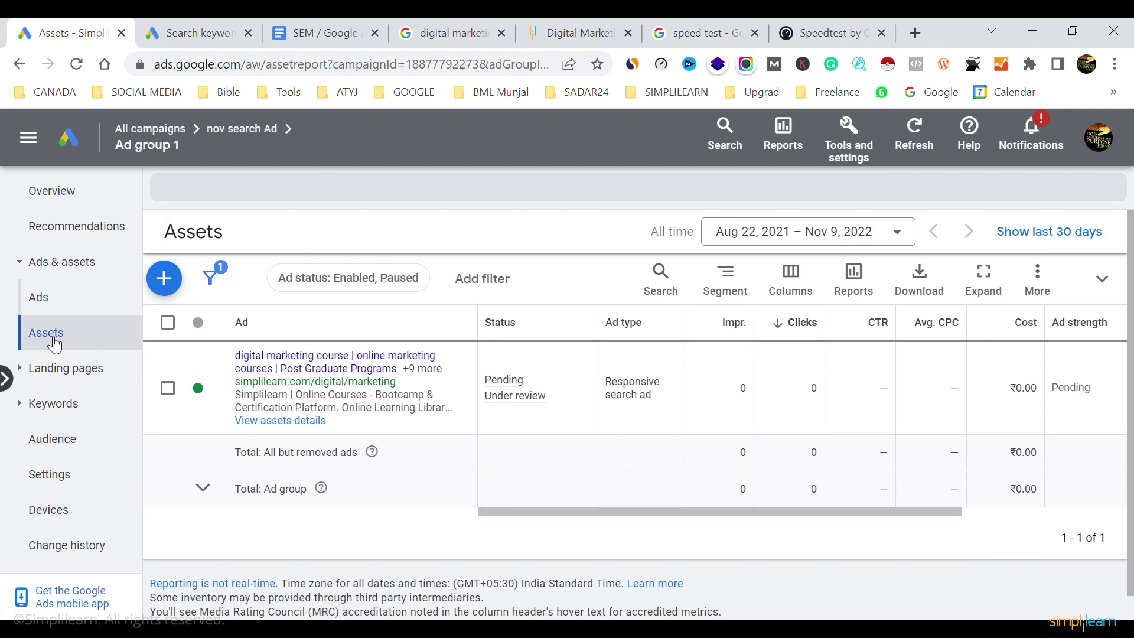
# Review the sitelink and call assets associated with Ad group 1 and check which asset types can be added
pyautogui.click(161, 282)
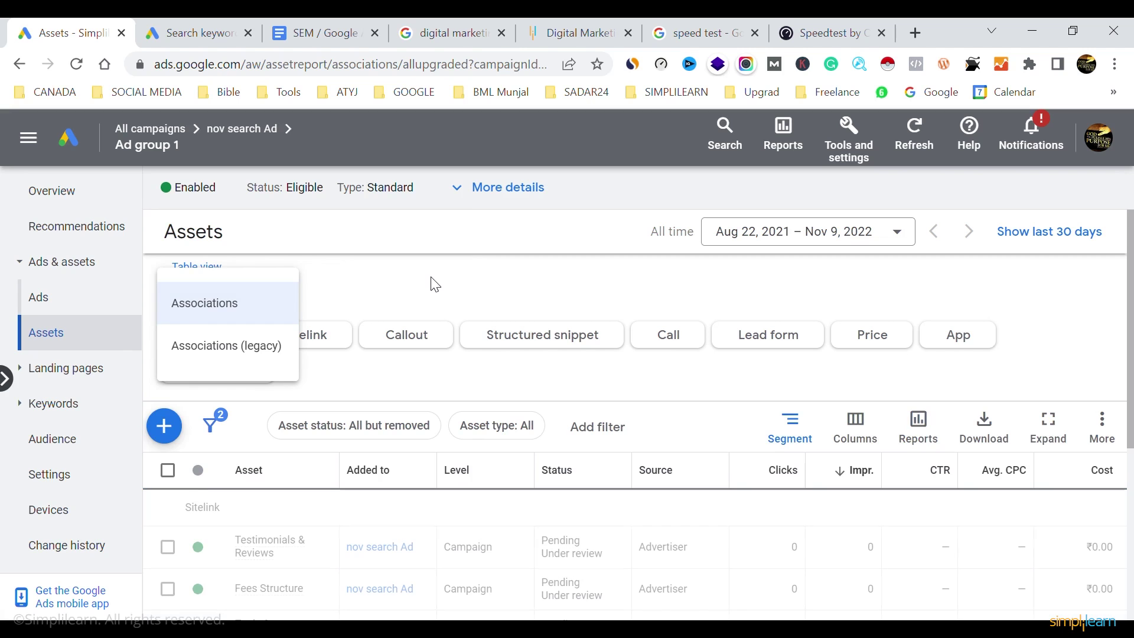
pyautogui.click(435, 285)
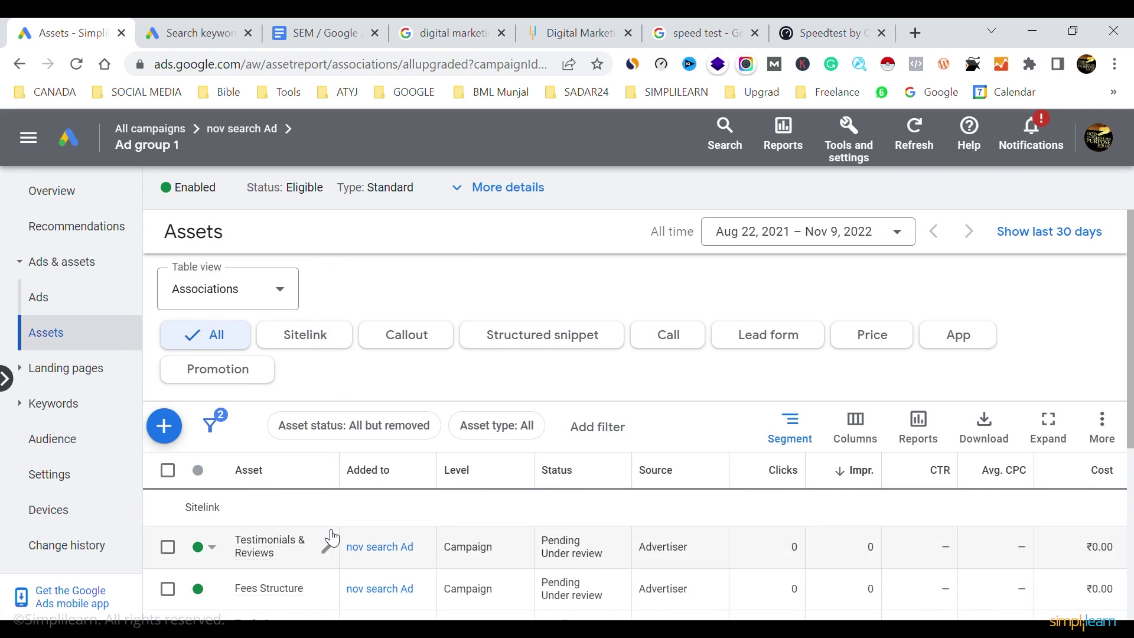
pyautogui.scroll(-3, 332, 538)
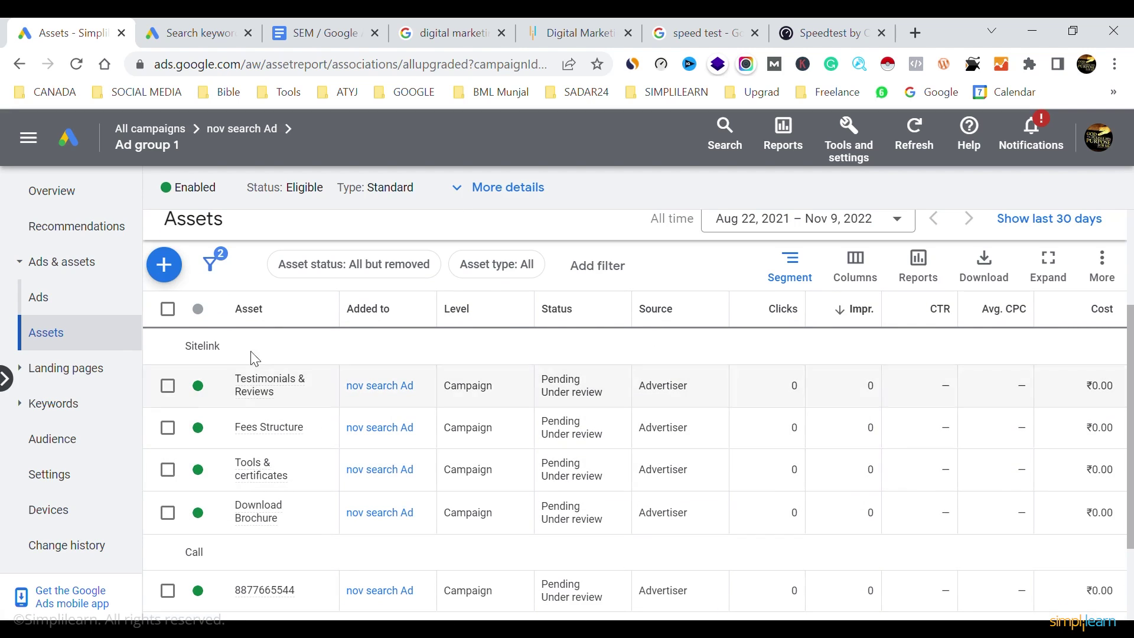
pyautogui.scroll(-2, 296, 589)
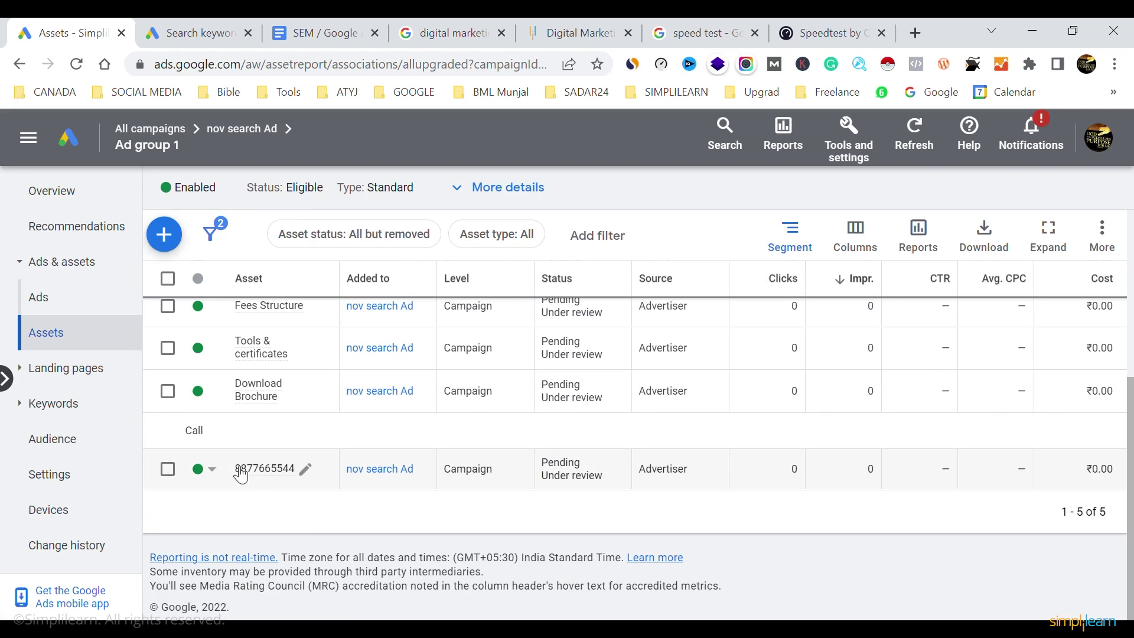
pyautogui.scroll(5, 241, 475)
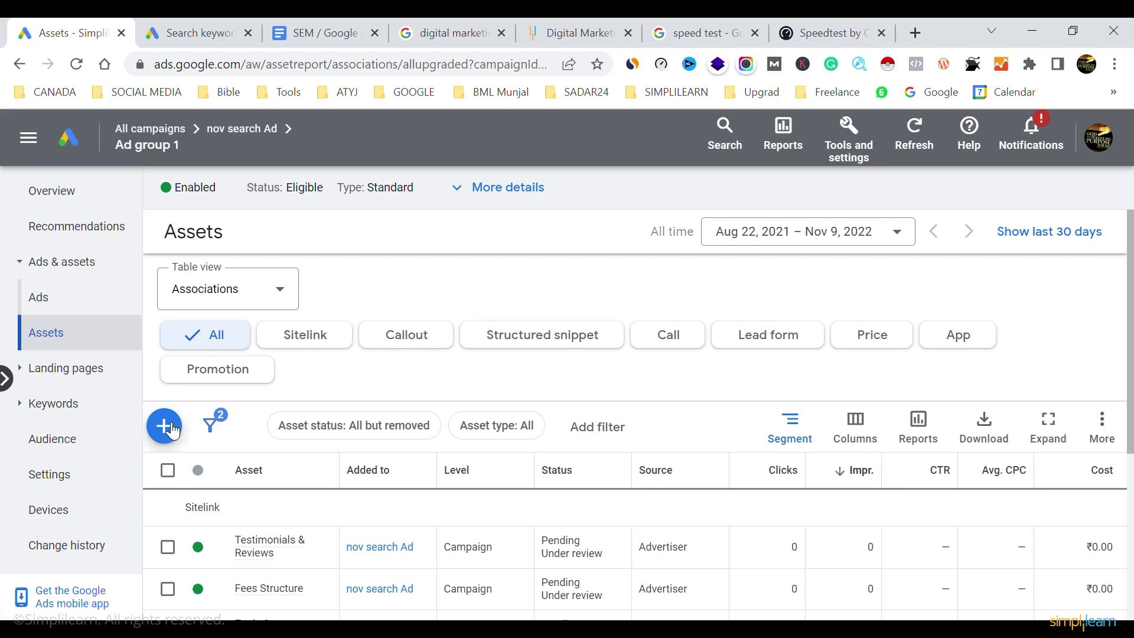
pyautogui.click(166, 426)
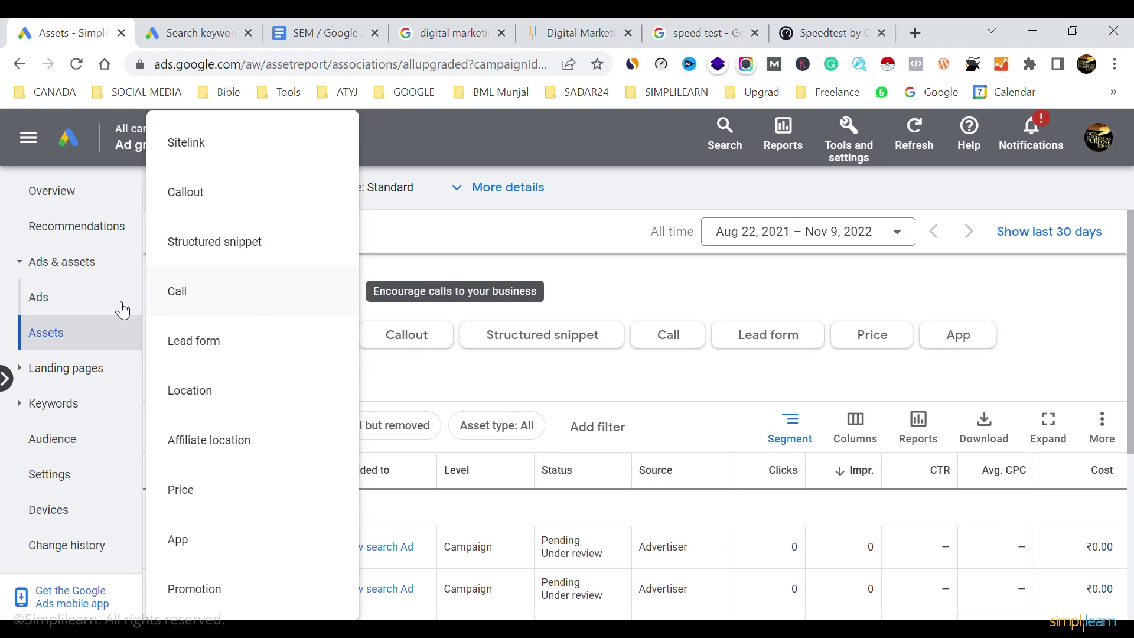
pyautogui.click(466, 246)
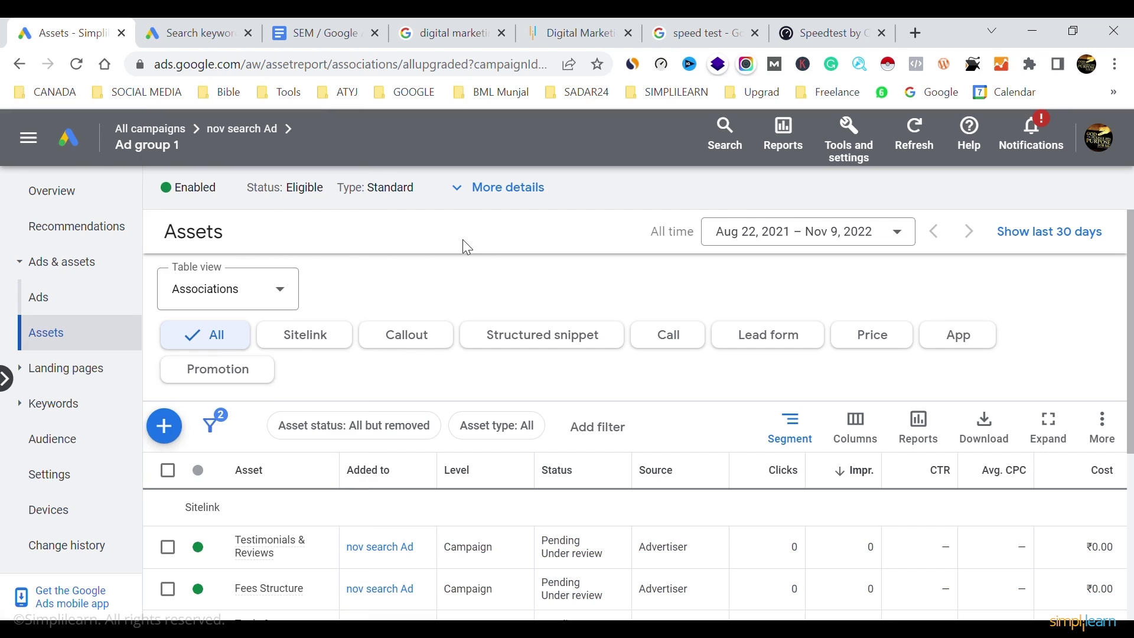
# Open the form for a new ad-group-level call asset, inspect its settings and preview, and leave it without saving
pyautogui.click(163, 425)
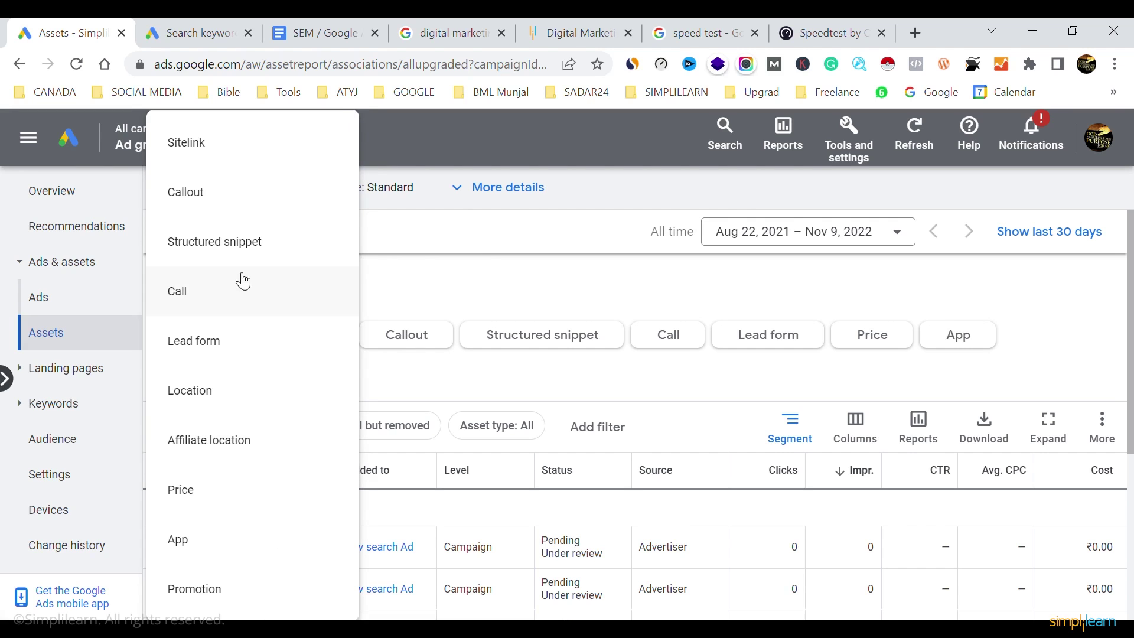
pyautogui.click(228, 293)
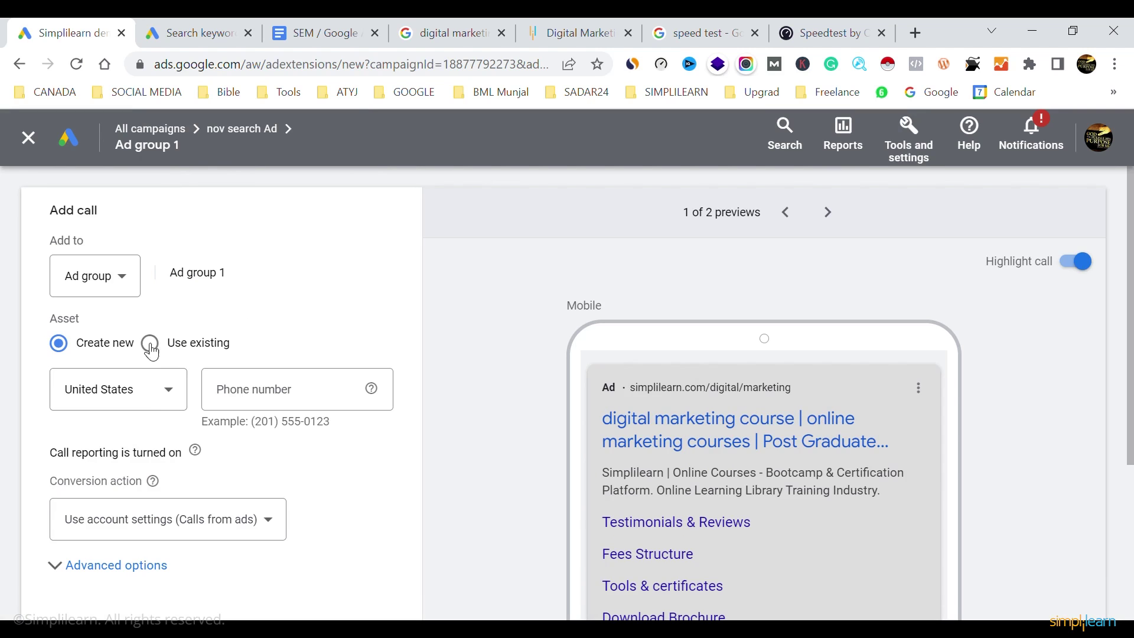
pyautogui.scroll(-4, 345, 279)
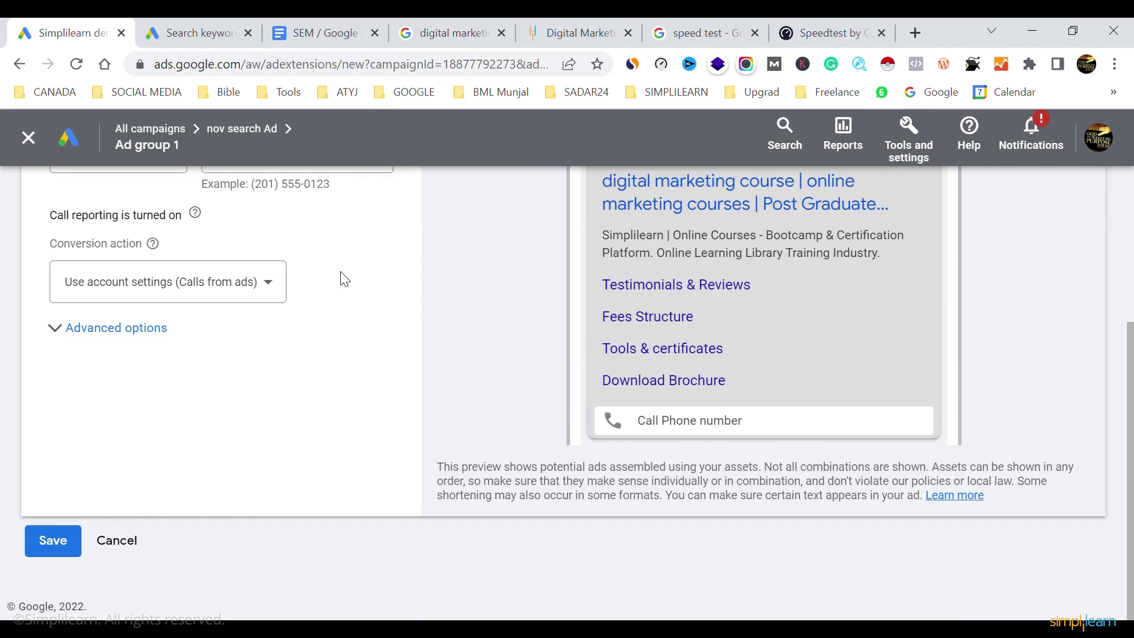
pyautogui.scroll(4, 345, 279)
pyautogui.scroll(-4, 345, 280)
pyautogui.click(133, 548)
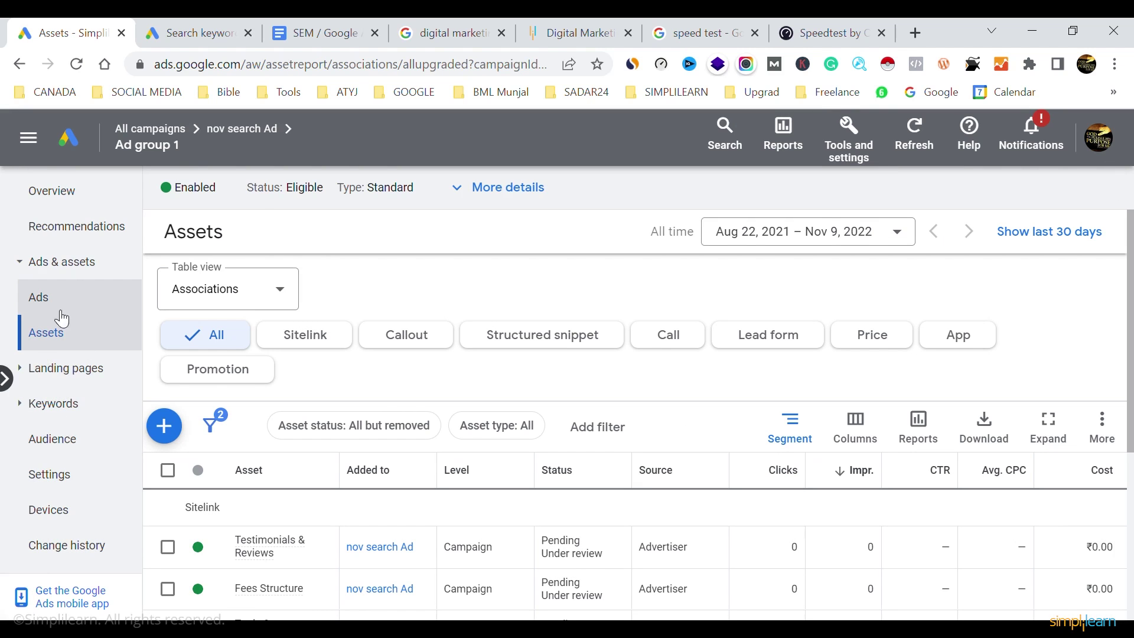
pyautogui.click(164, 426)
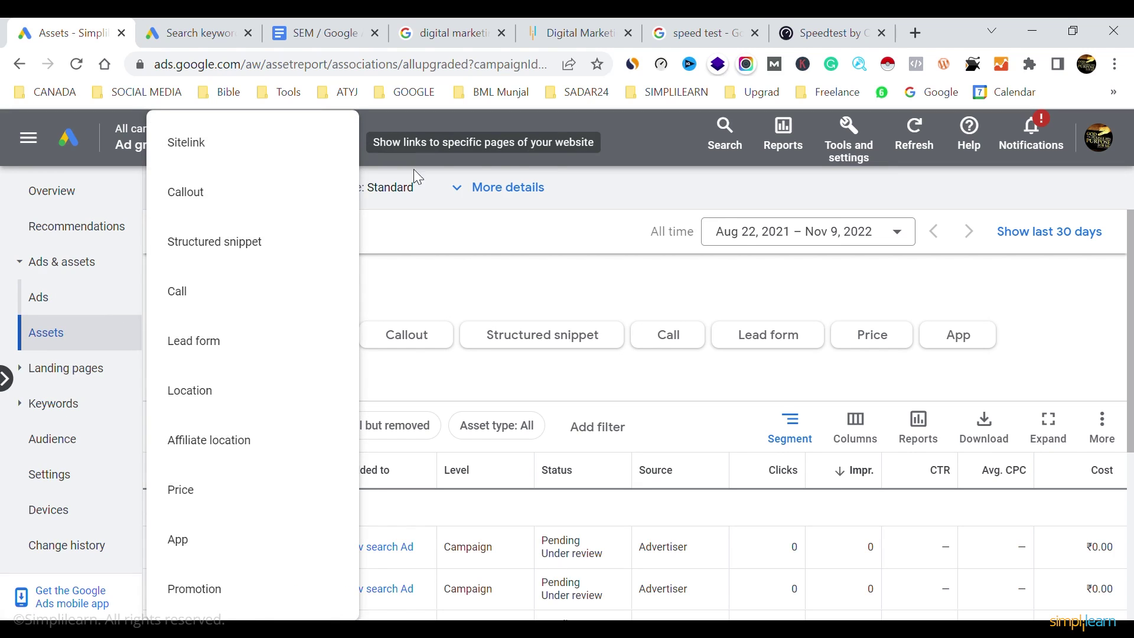
pyautogui.click(507, 243)
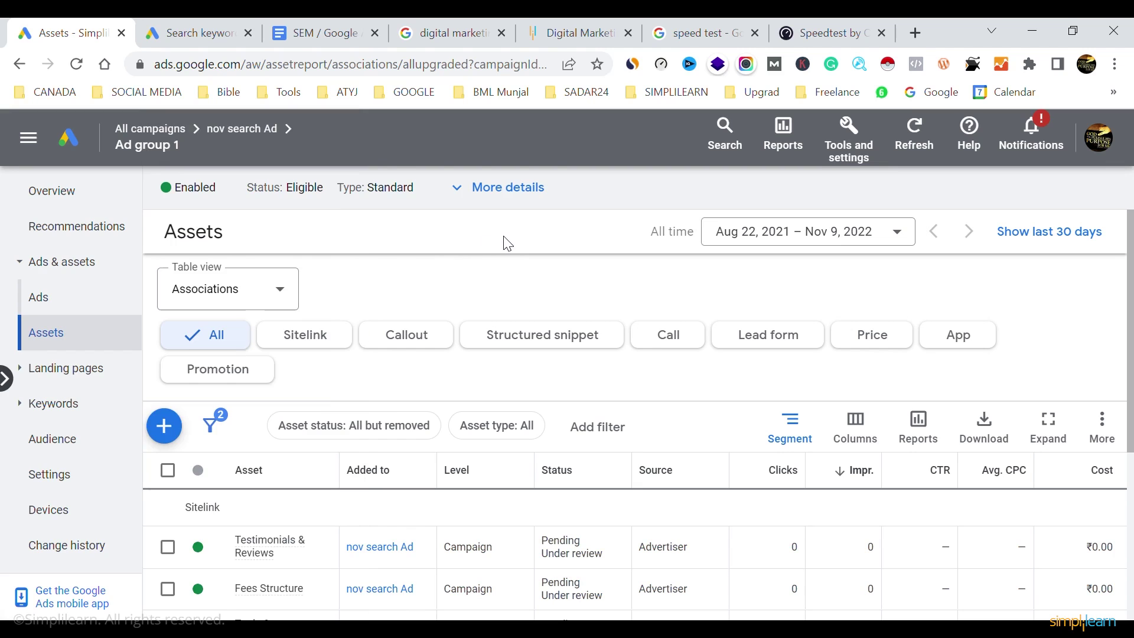